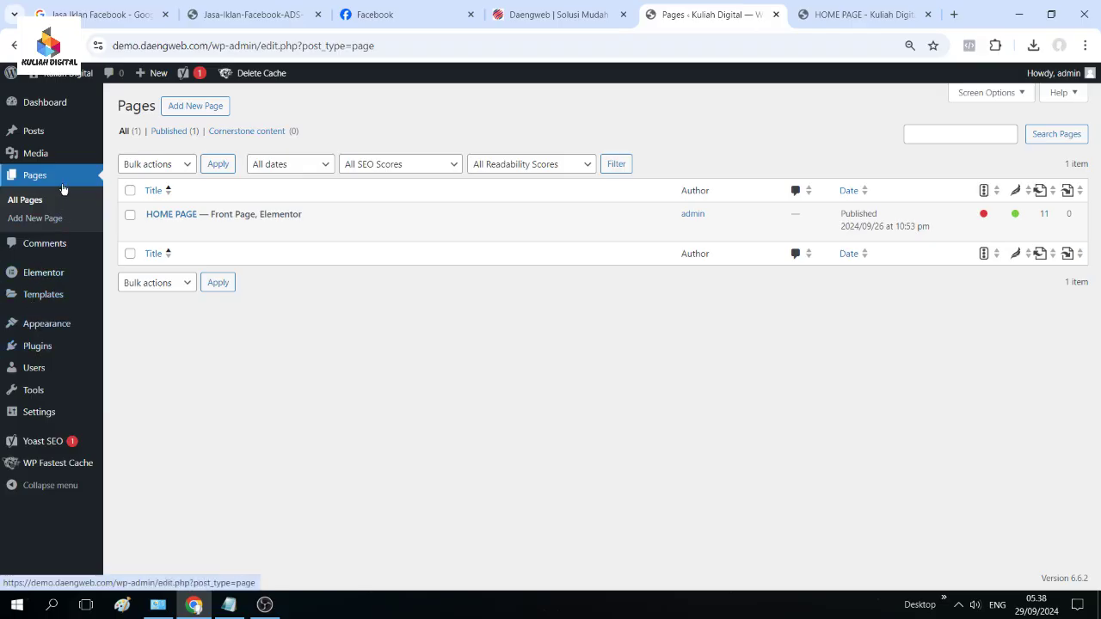
- Look over the site's published home page from the RENTAL MOBIL headline down to the client testimonials
mouse_move(65, 160)
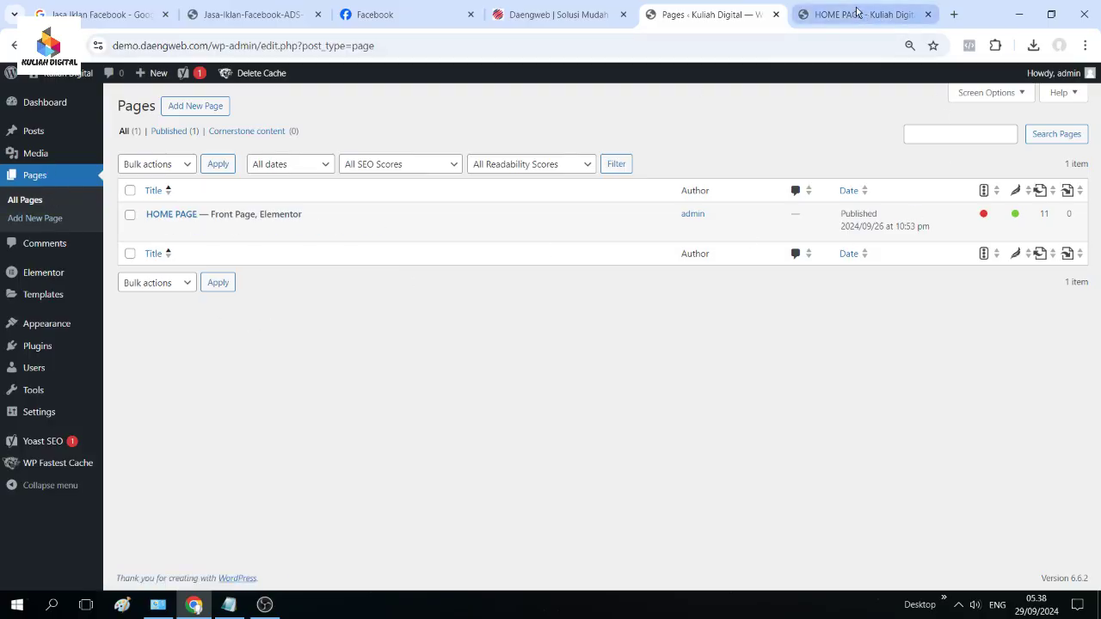
left_click(903, 16)
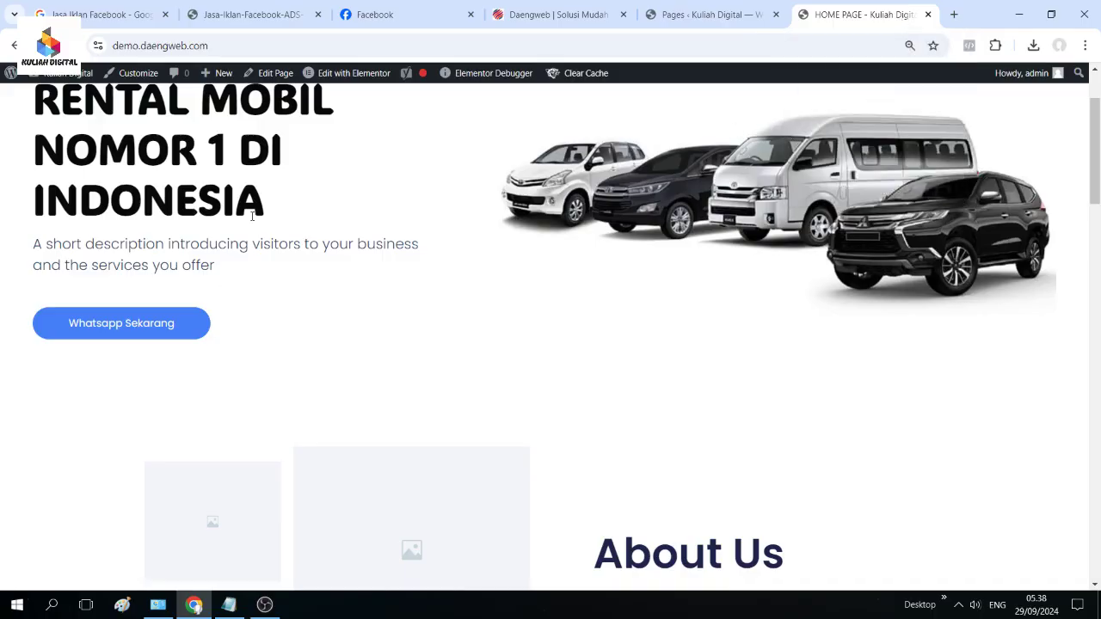
scroll(430, 298, "down", 5)
scroll(430, 298, "up", 6)
scroll(432, 298, "down", 5)
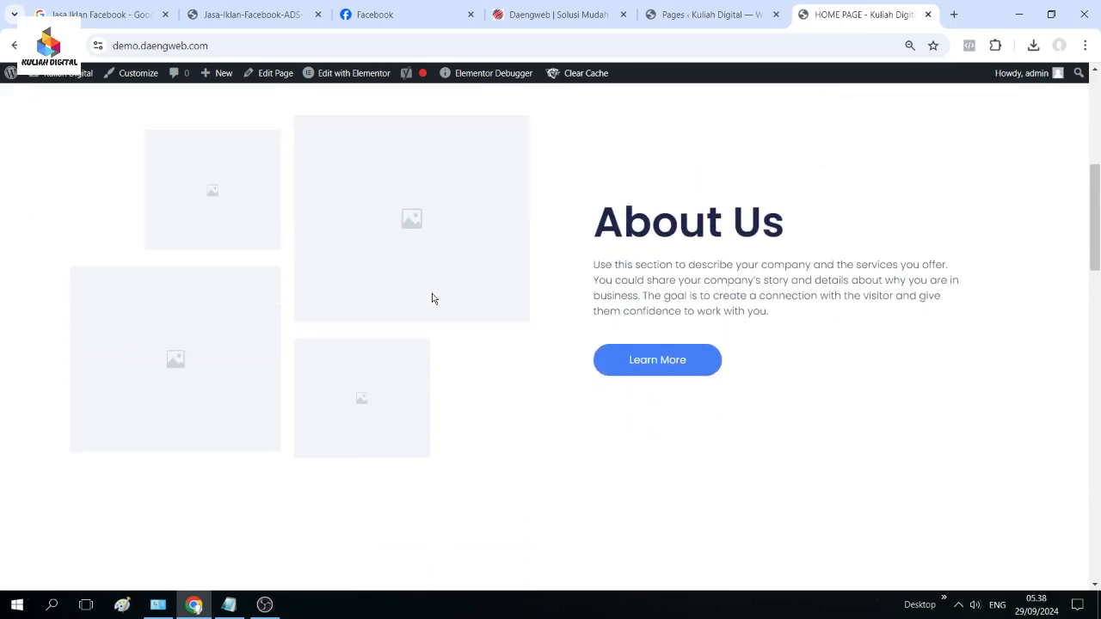
scroll(433, 298, "down", 12)
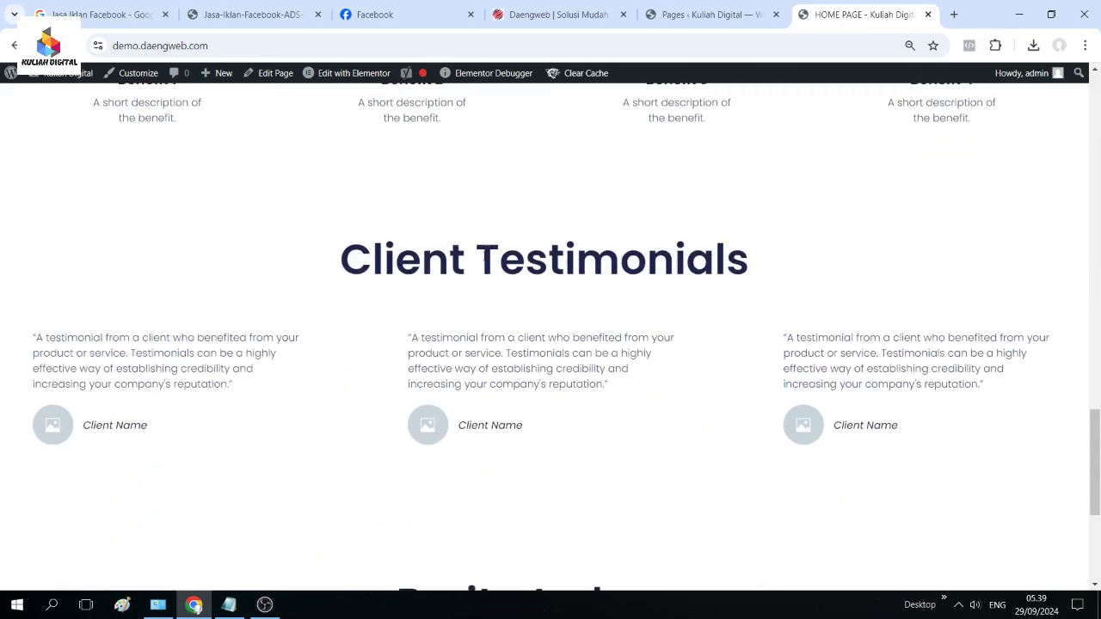
- View the list of all posts in the site administration and return to the list of all pages
left_click(711, 14)
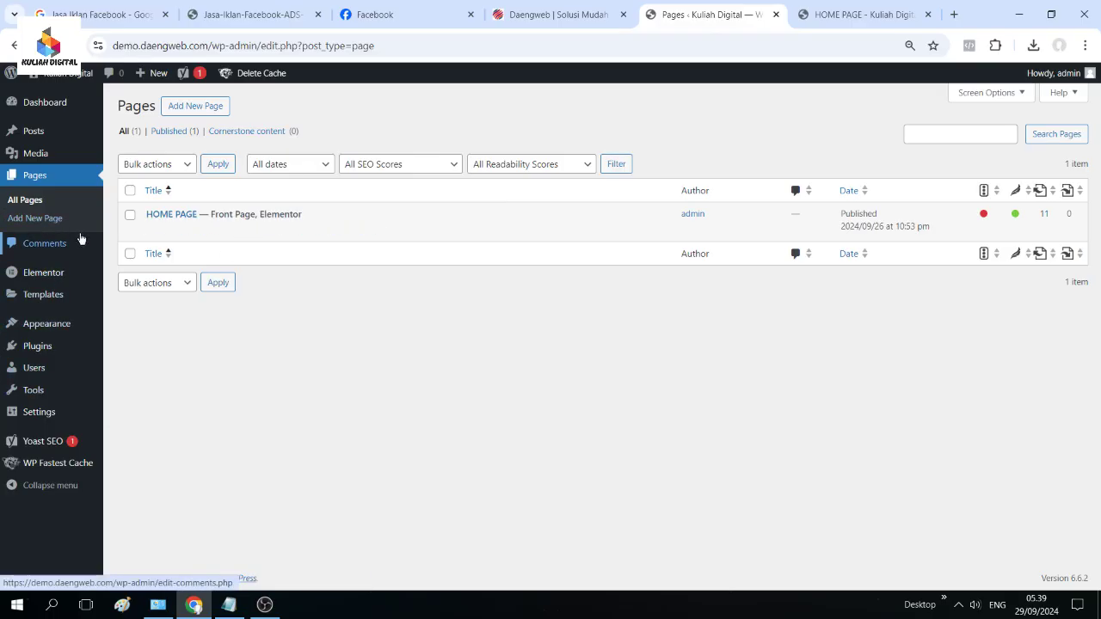
mouse_move(41, 141)
left_click(206, 135)
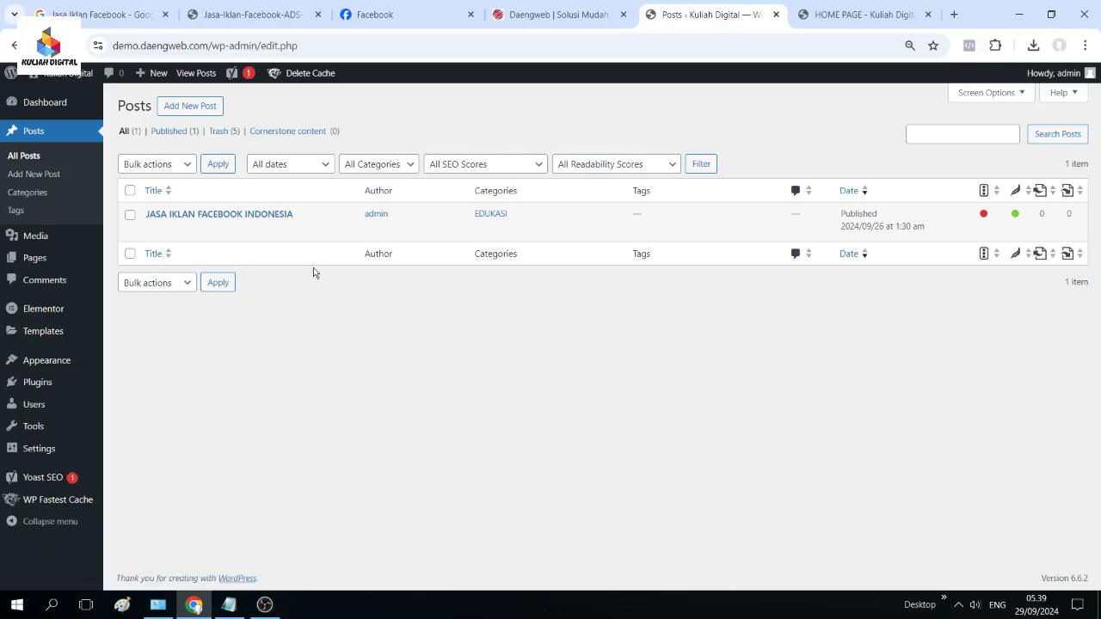
mouse_move(47, 260)
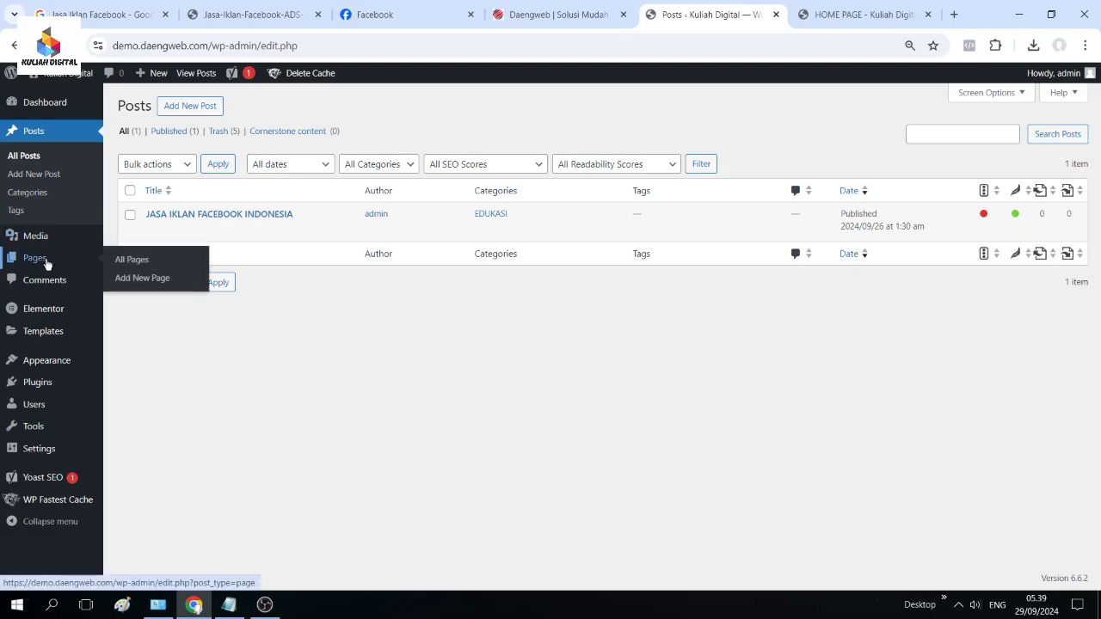
left_click(167, 257)
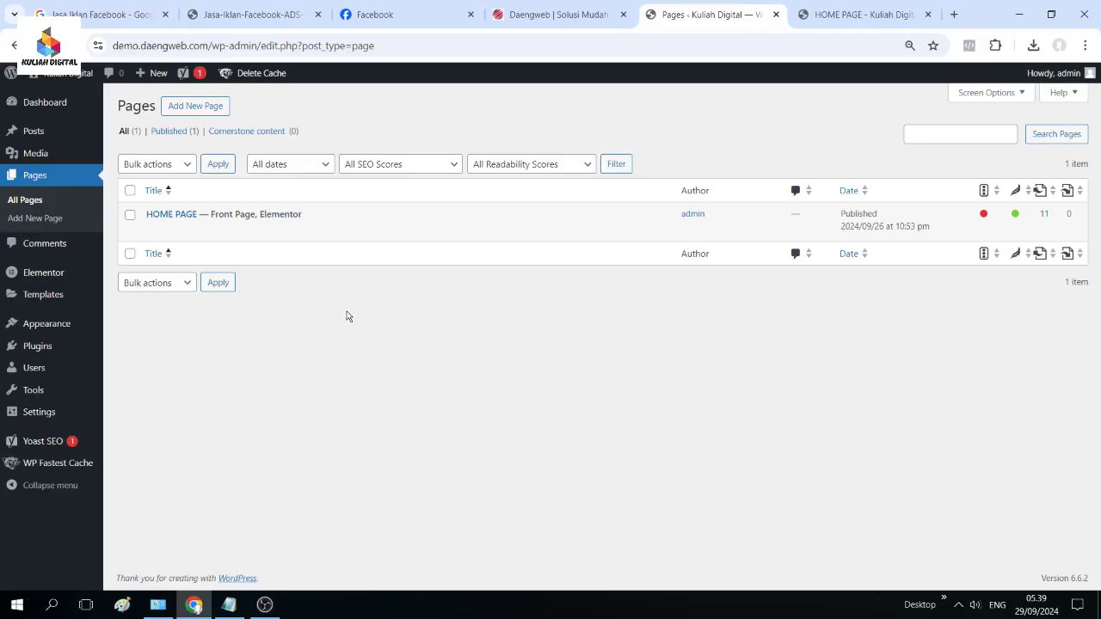
- Examine the home page section by section: headline, About Us, Our Services, Why Choose Us, Client Testimonials and Berita terbaru
left_click(855, 14)
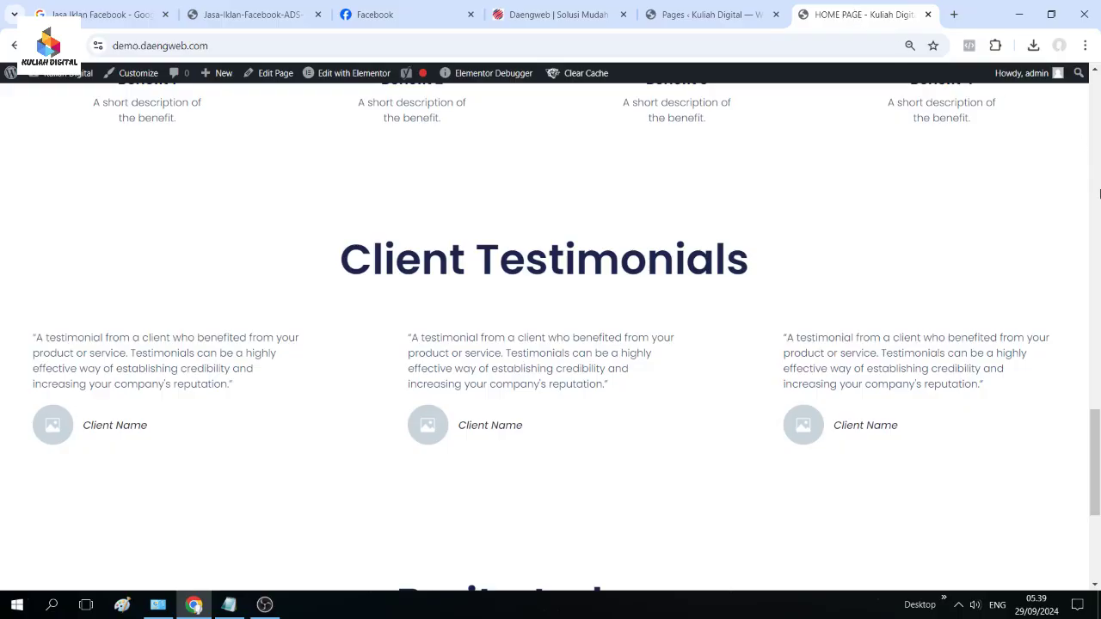
scroll(1040, 319, "up", 5)
scroll(1040, 318, "up", 10)
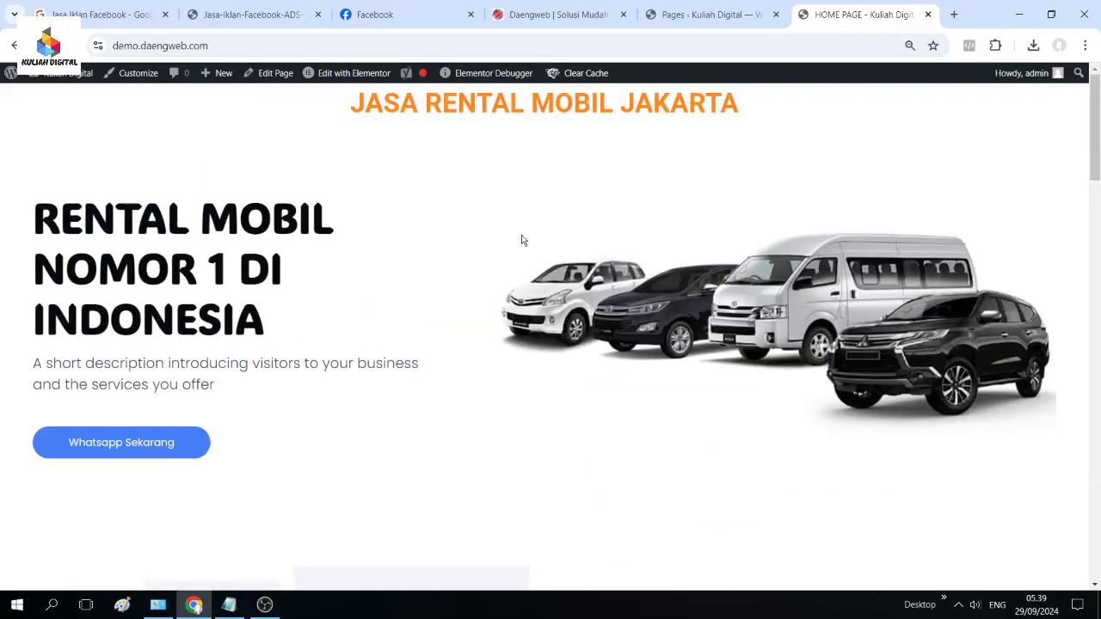
scroll(690, 256, "down", 4)
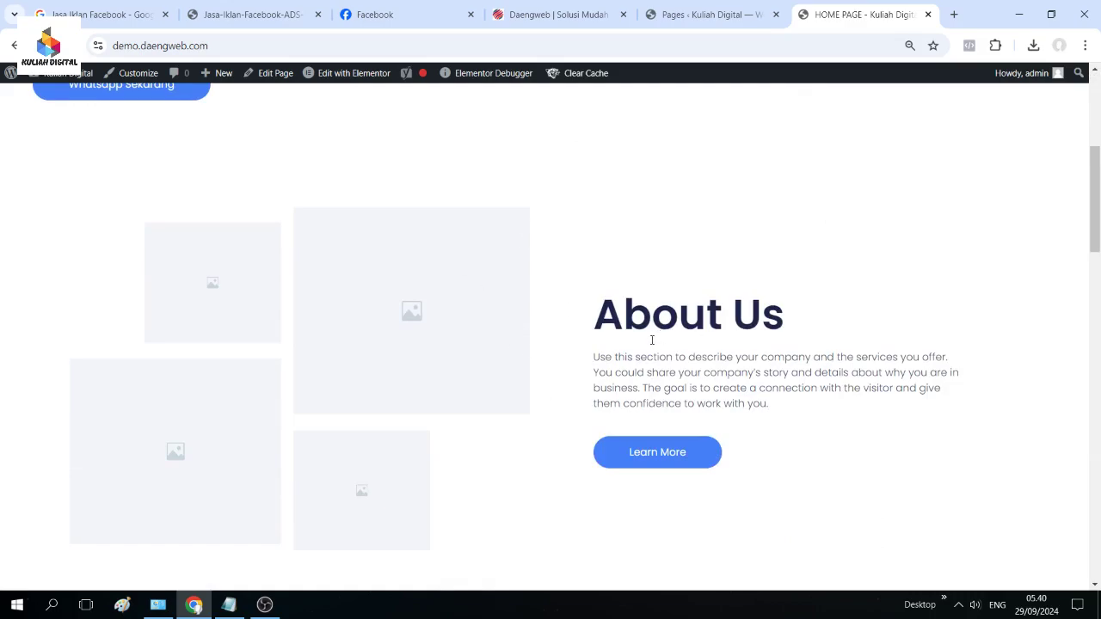
scroll(652, 340, "down", 1)
scroll(602, 276, "down", 4)
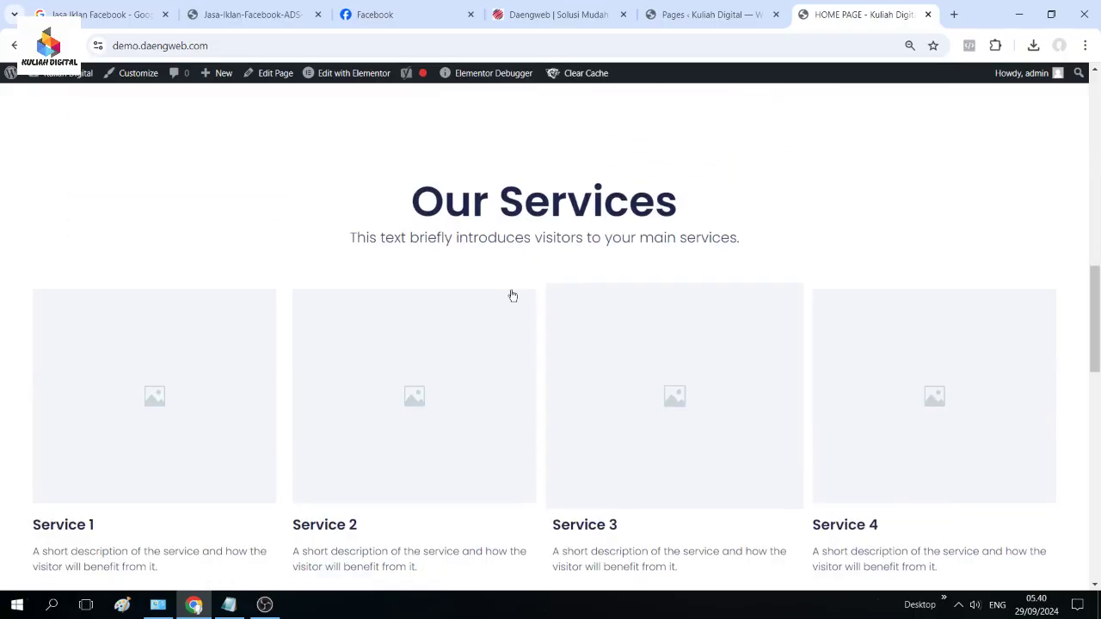
scroll(551, 339, "down", 5)
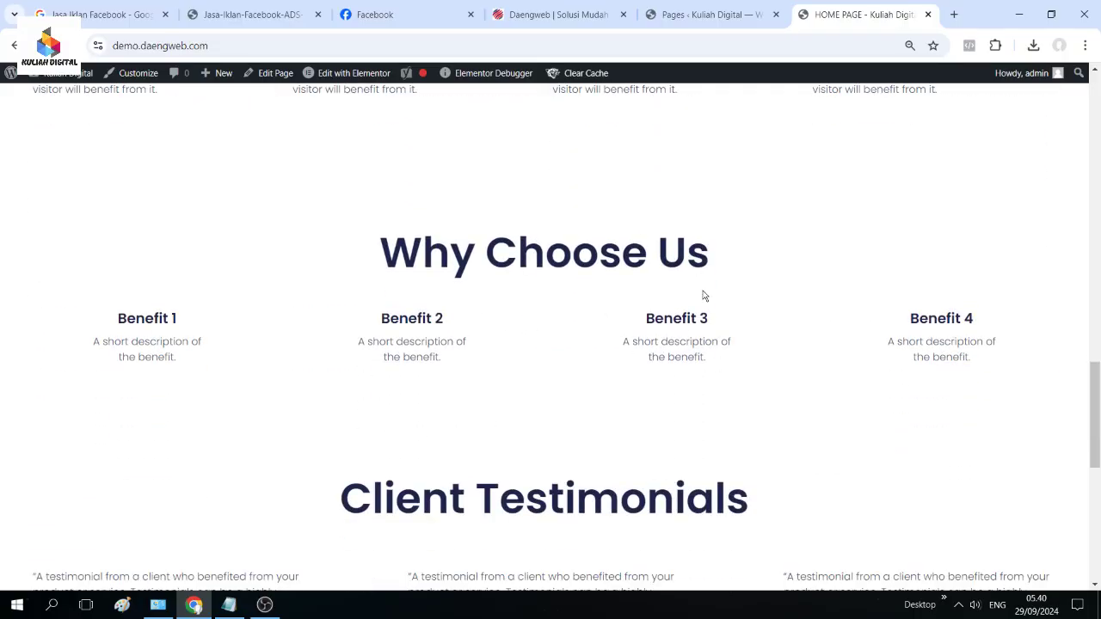
scroll(645, 305, "down", 3)
scroll(602, 297, "down", 3)
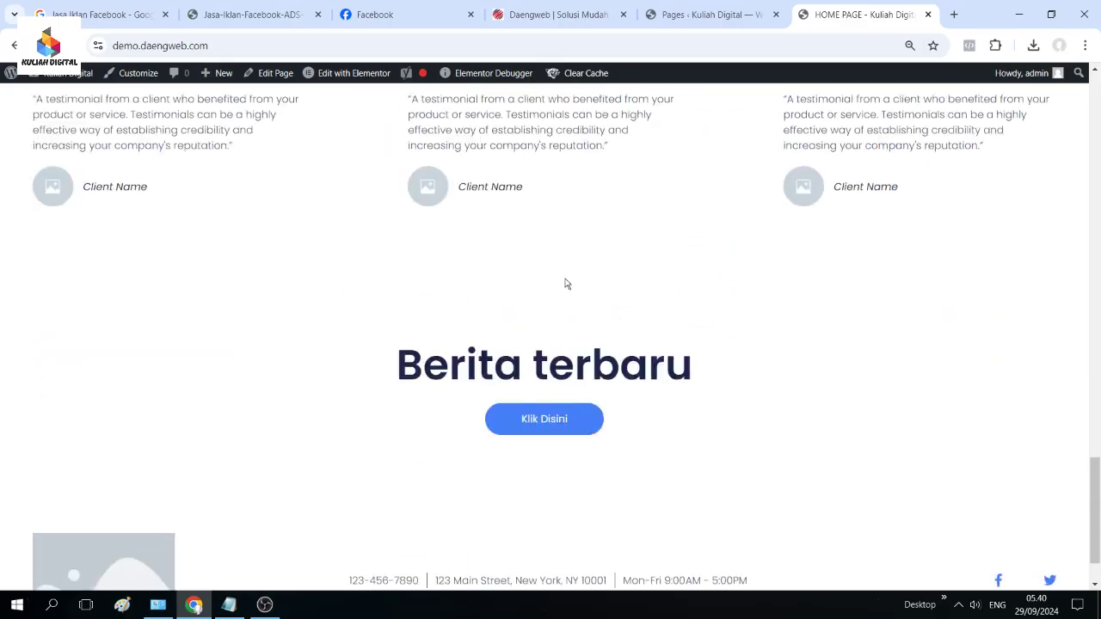
scroll(680, 356, "down", 1)
scroll(651, 376, "up", 5)
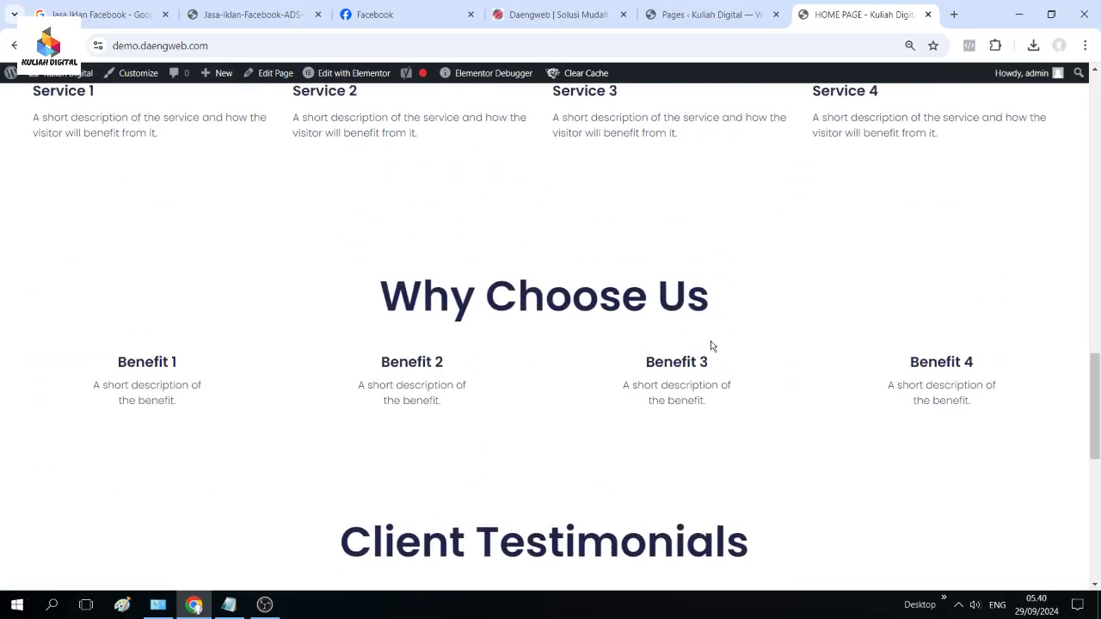
scroll(711, 346, "up", 3)
left_click(675, 21)
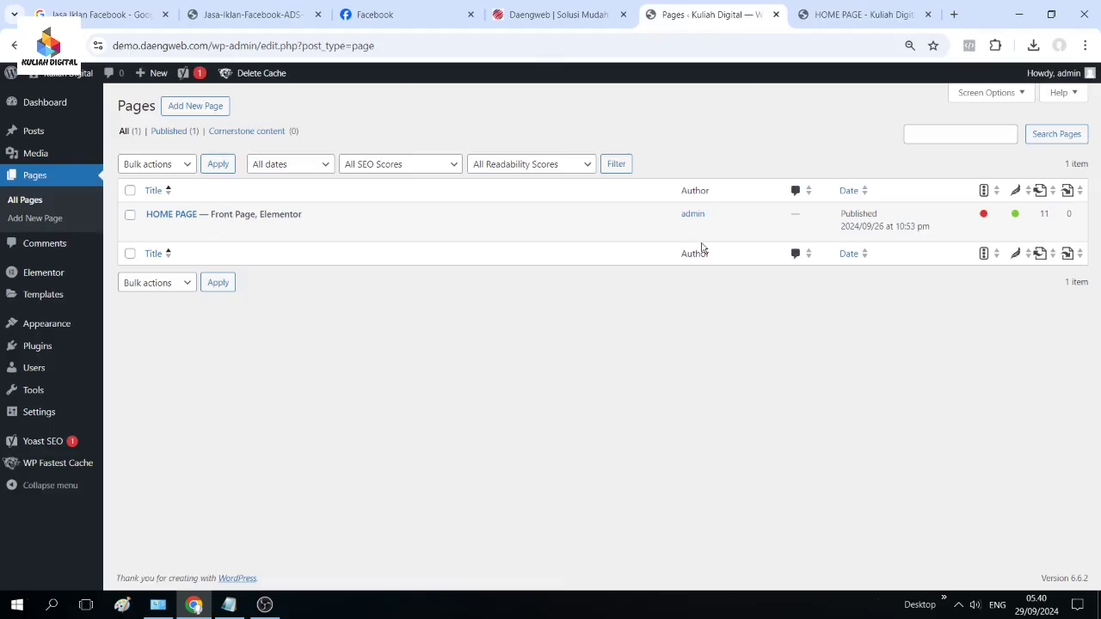
left_click(841, 28)
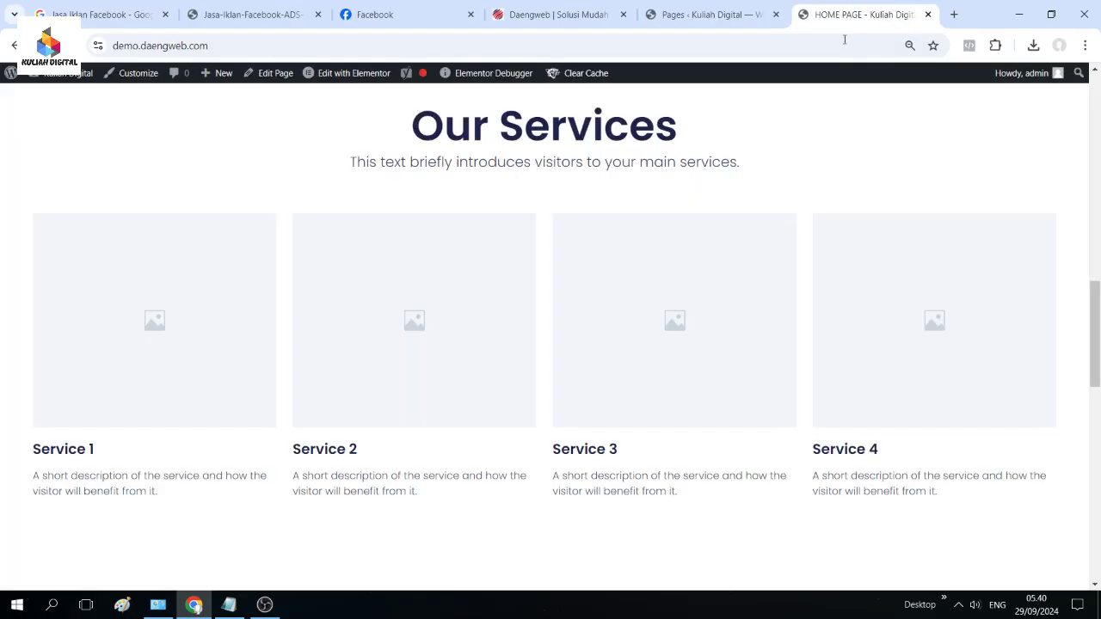
scroll(768, 209, "up", 5)
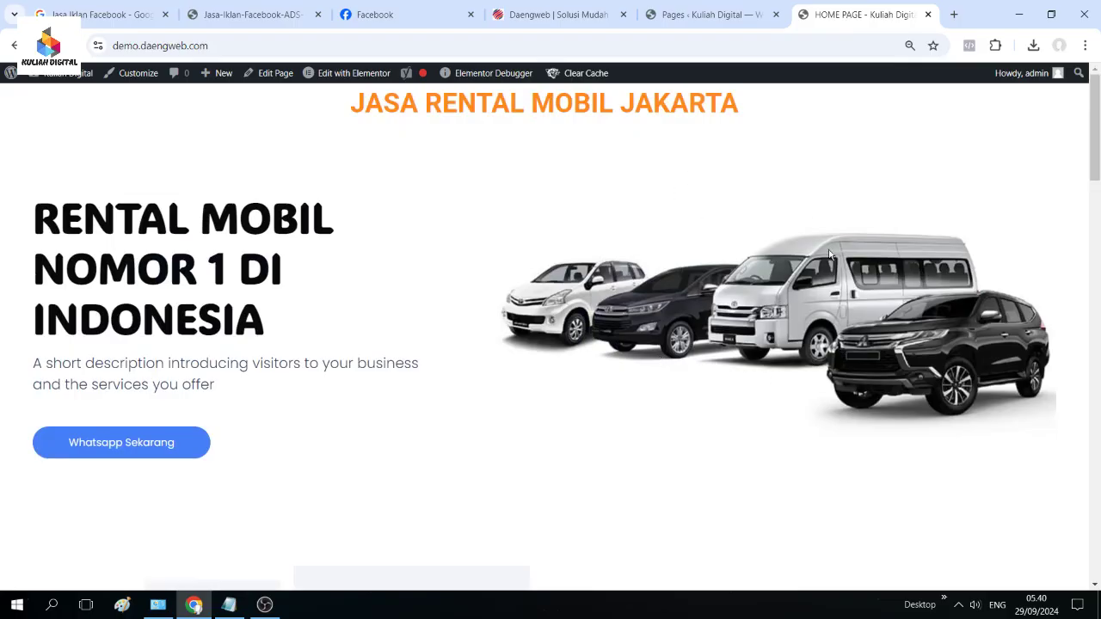
- View the installed plugins of the site and return to the list of all pages
left_click(724, 19)
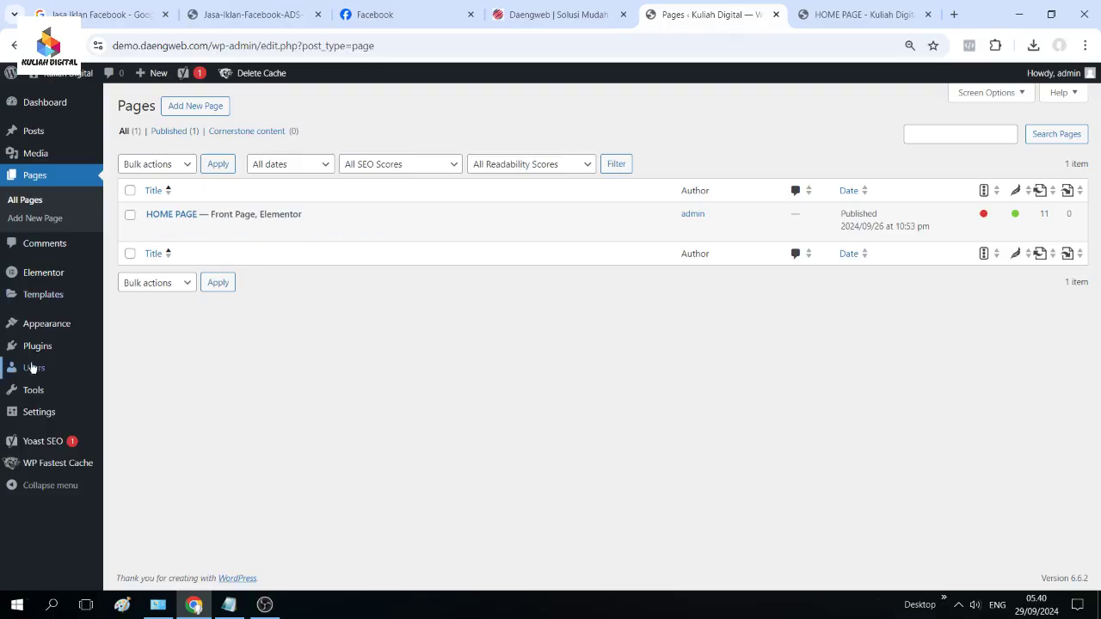
left_click(117, 351)
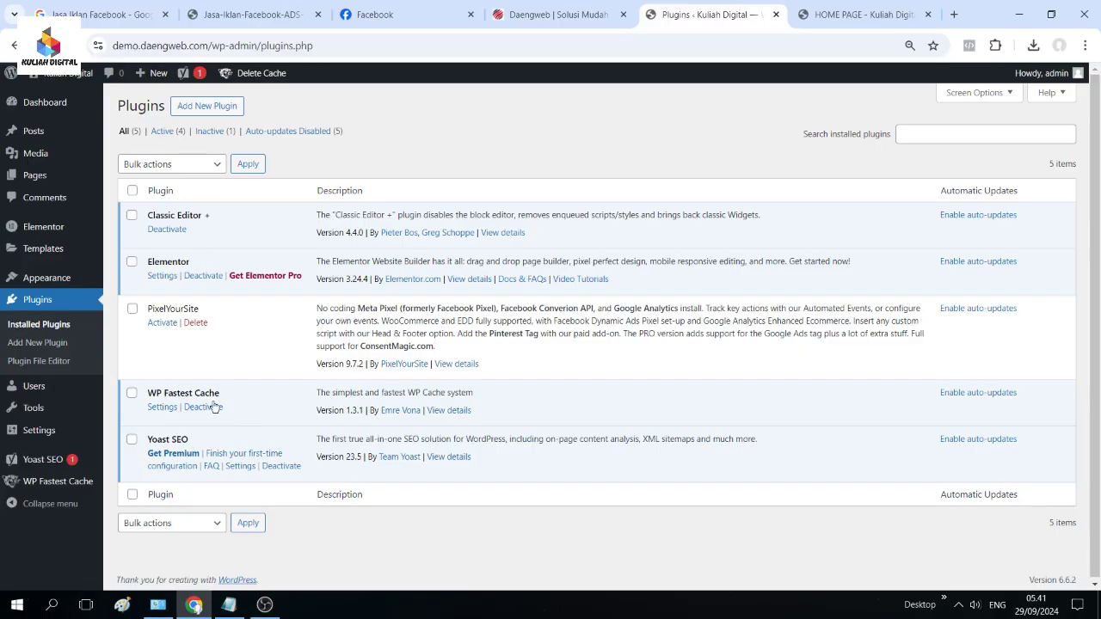
mouse_move(37, 178)
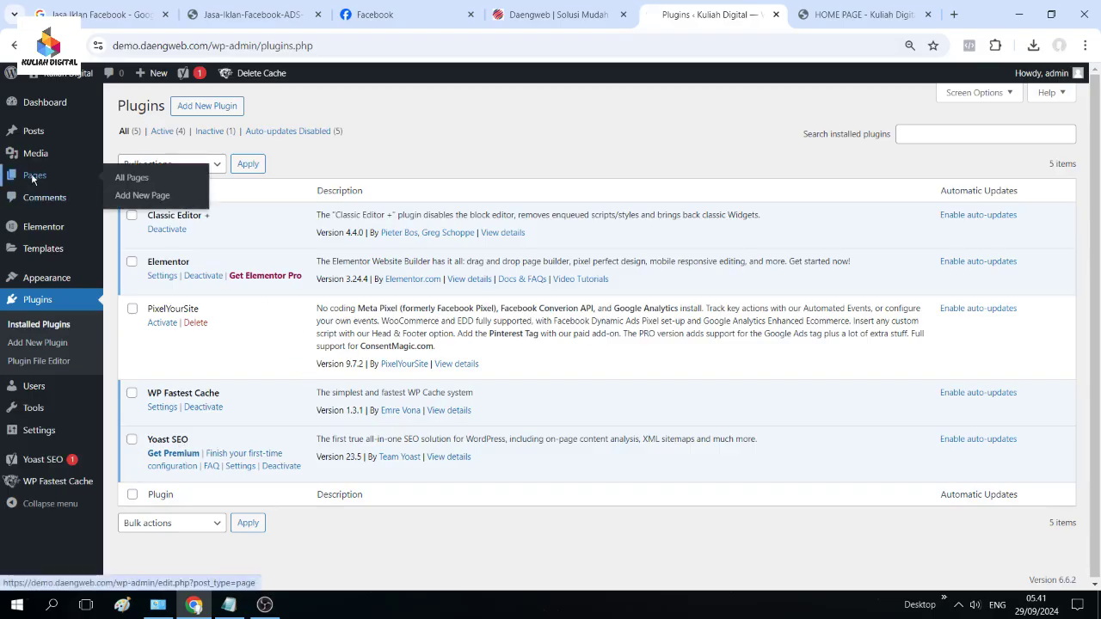
left_click(122, 181)
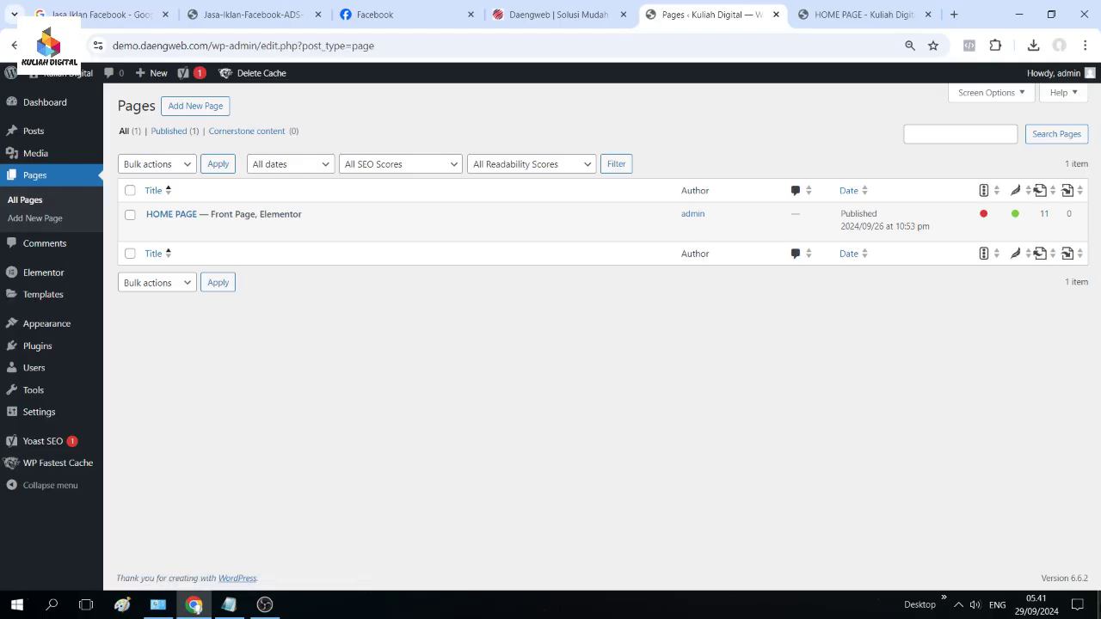
- Switch to Windows, search for "mouse" and open the additional mouse options from the mouse settings
key("super+d")
right_click(660, 351)
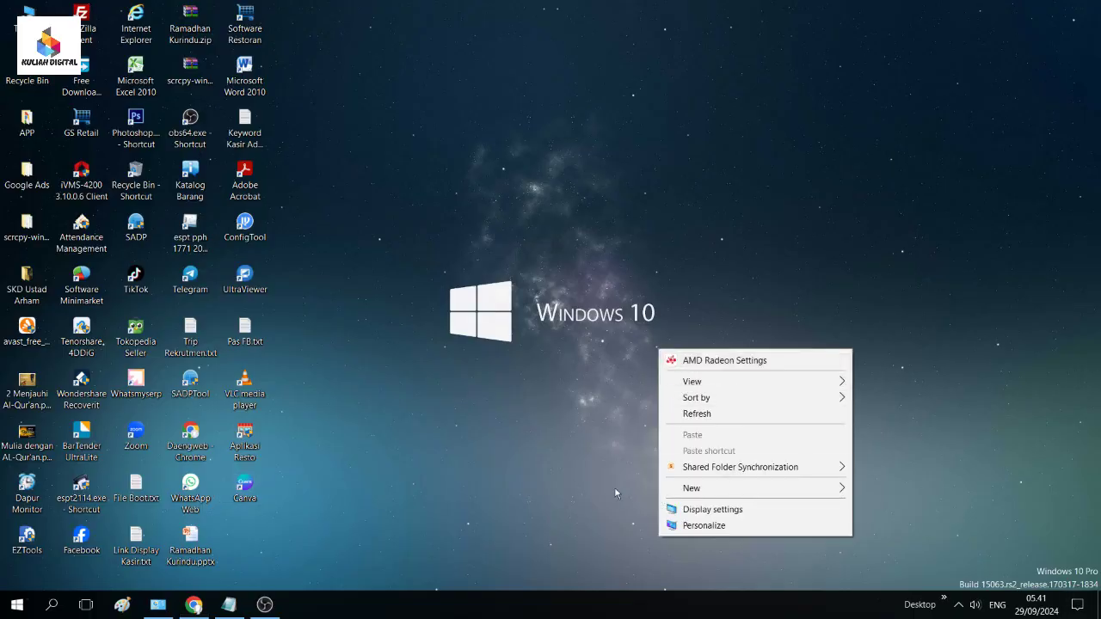
left_click(51, 604)
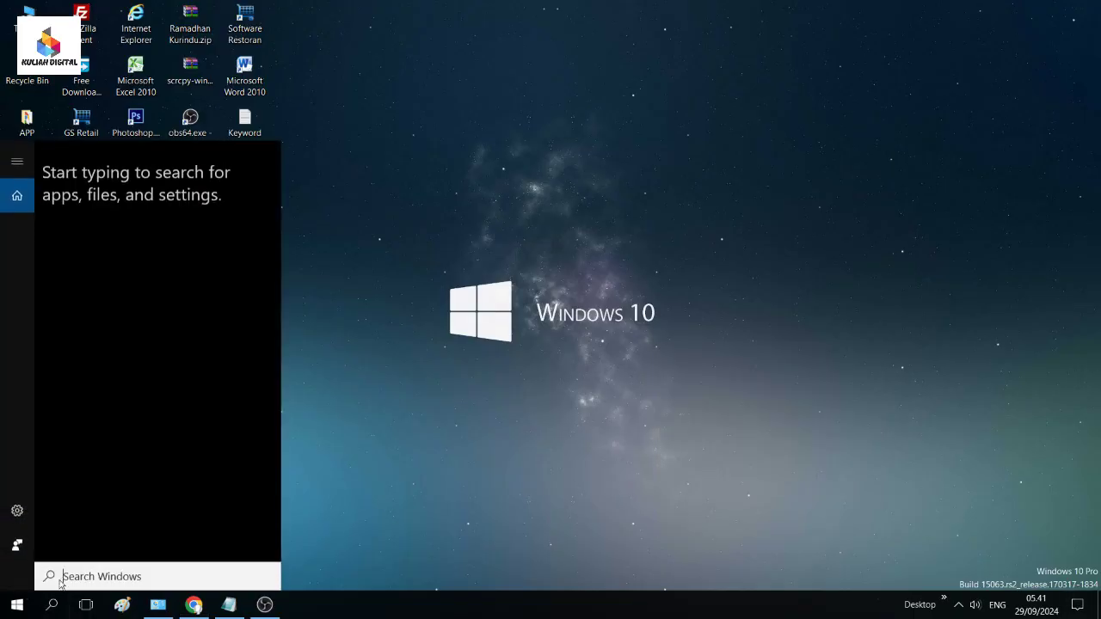
type("mot")
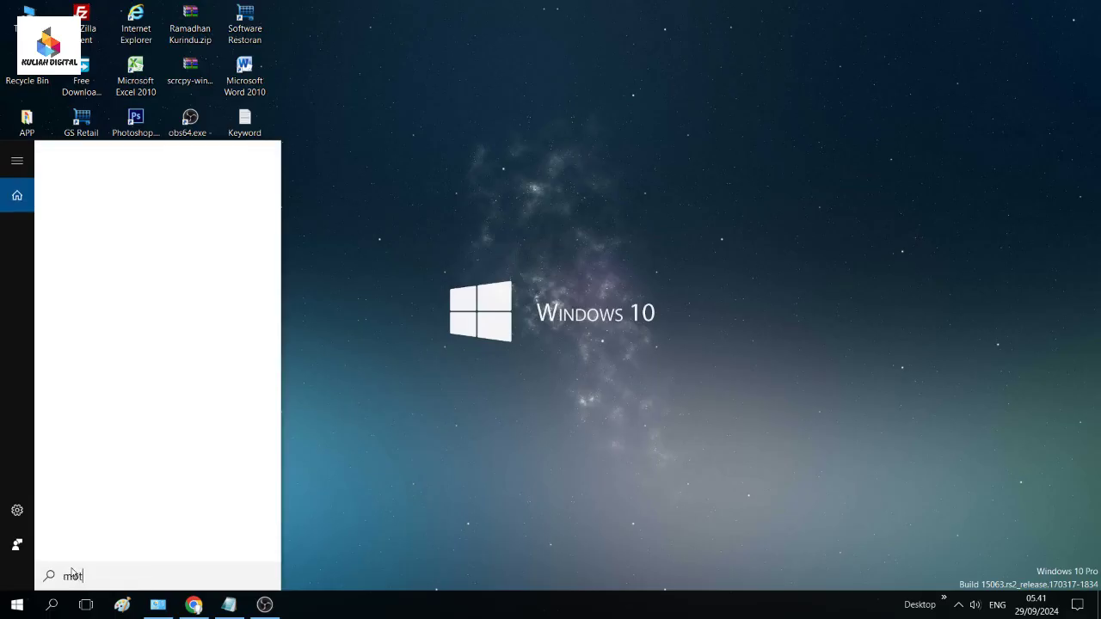
key("BackSpace")
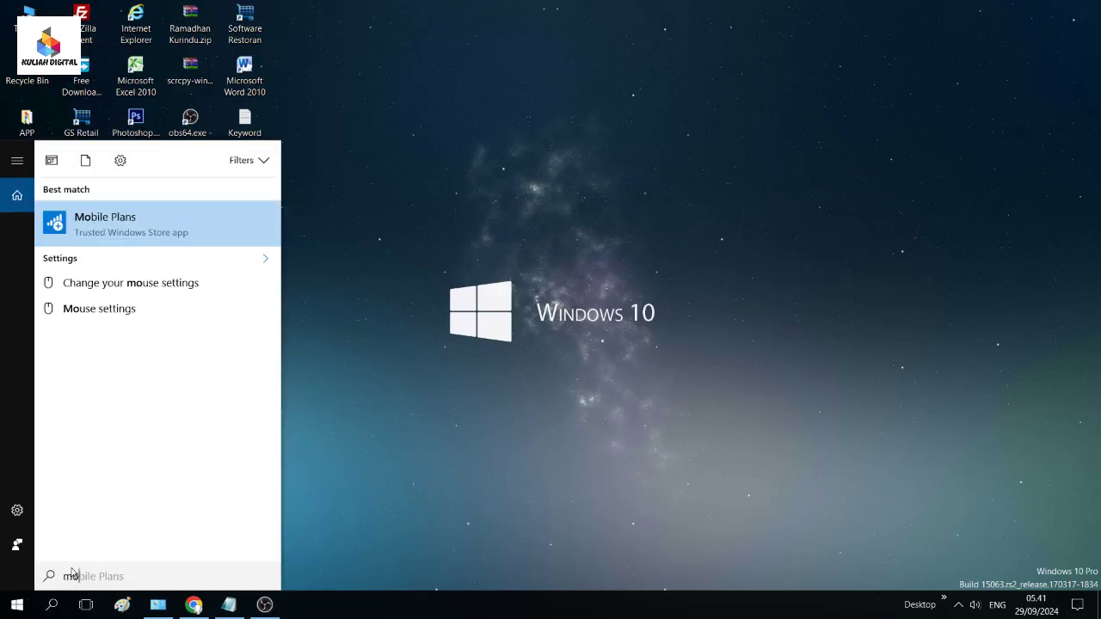
type("use")
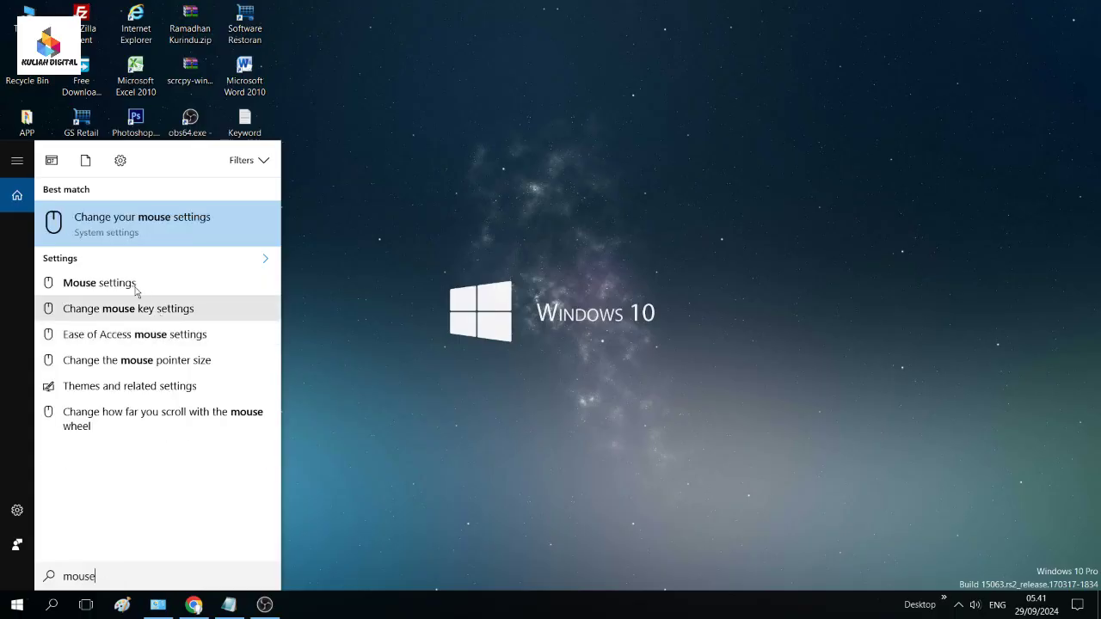
left_click(202, 302)
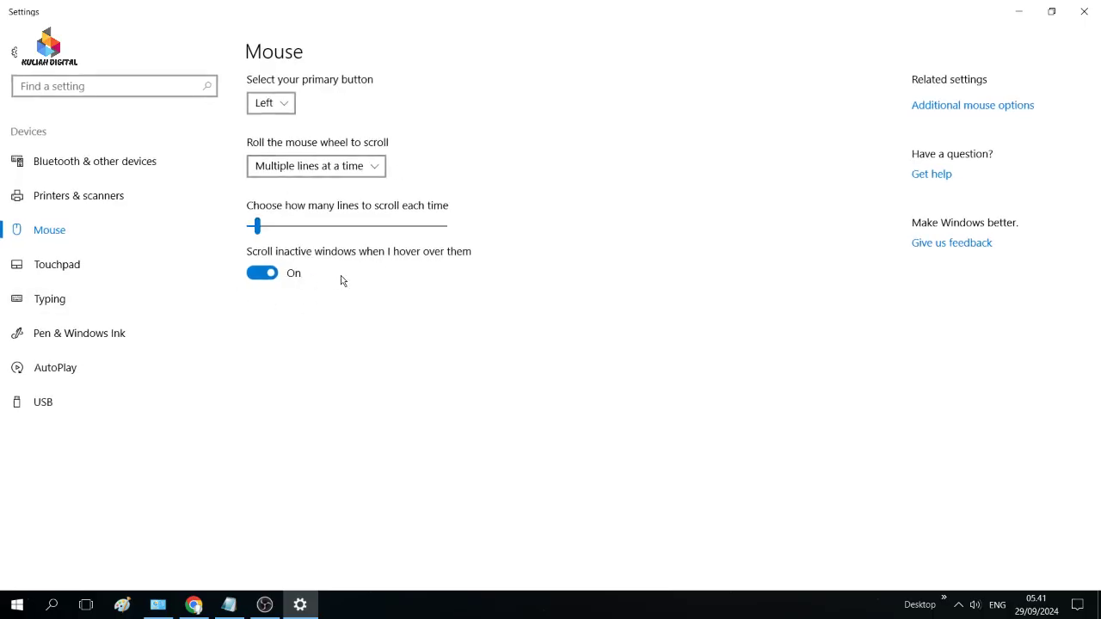
left_click(1005, 107)
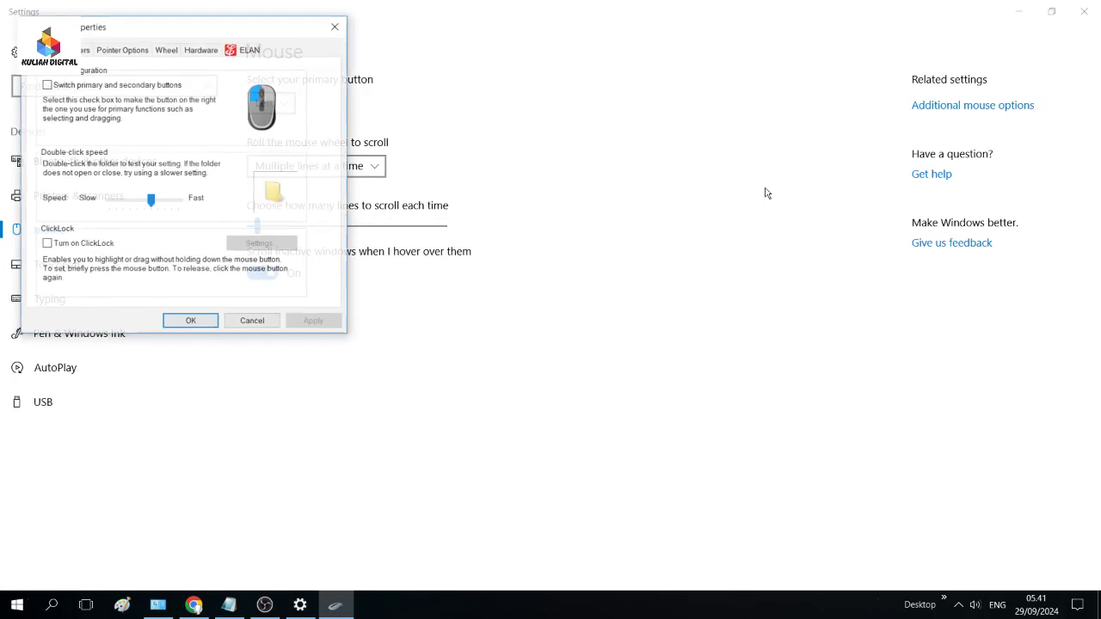
- Select the Windows Inverted (extra large) system scheme for the mouse pointers
left_click(82, 50)
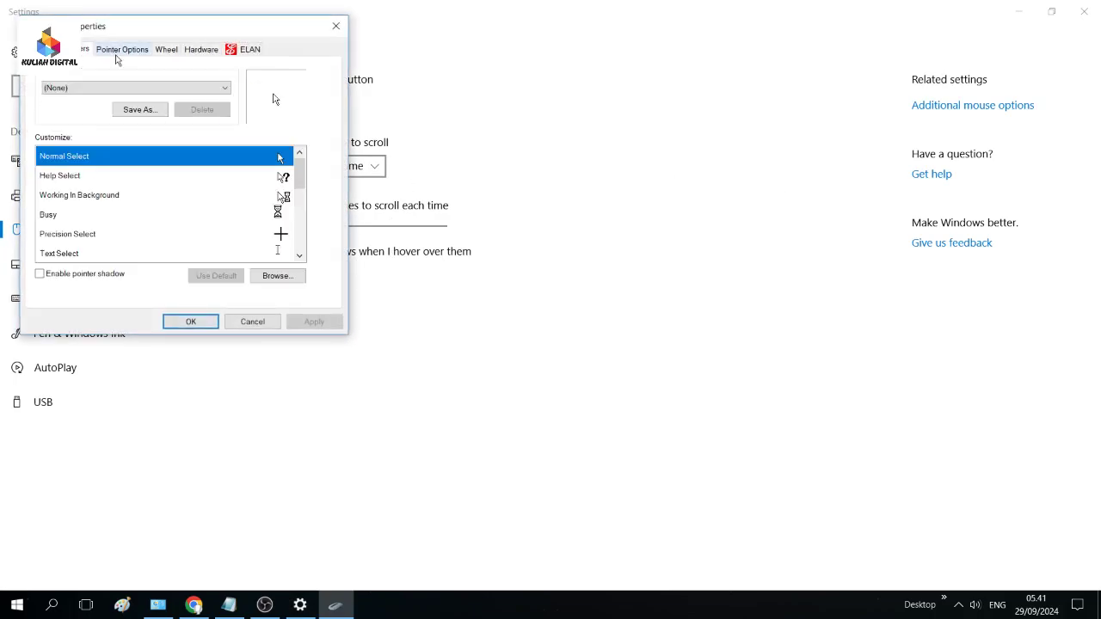
left_click(121, 51)
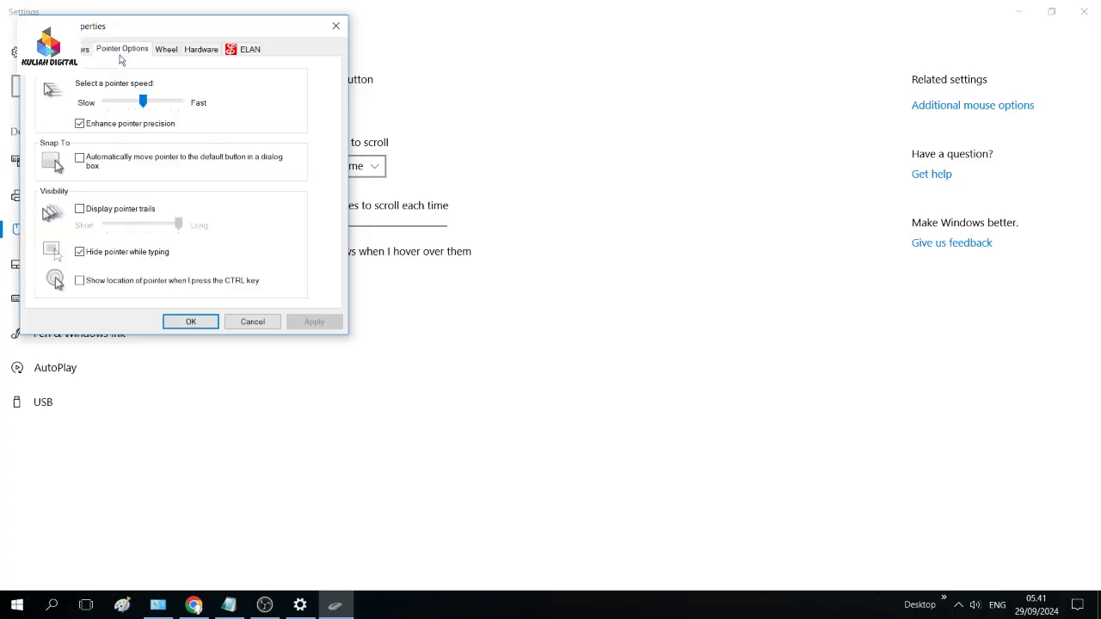
left_click(84, 52)
scroll(258, 176, "down", 2)
scroll(264, 180, "down", 3)
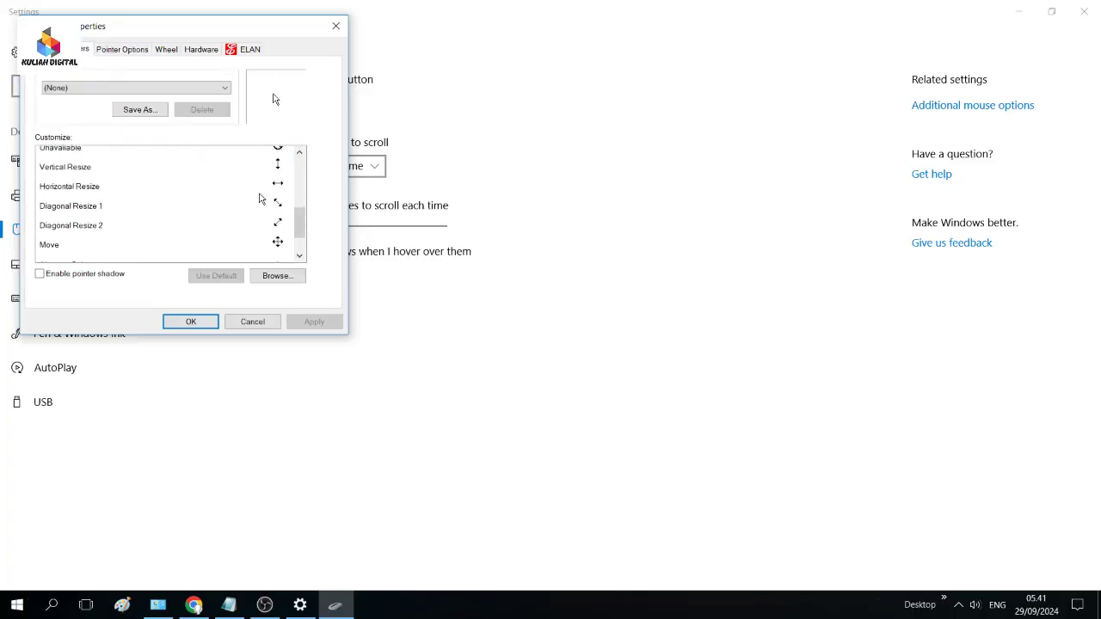
scroll(264, 191, "up", 5)
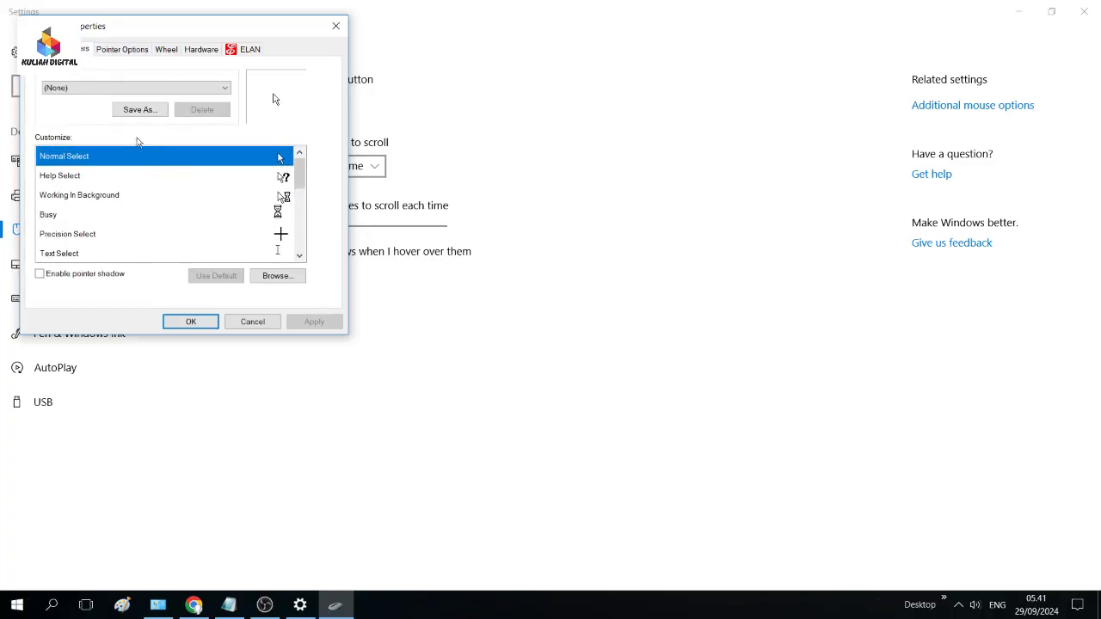
left_click(103, 88)
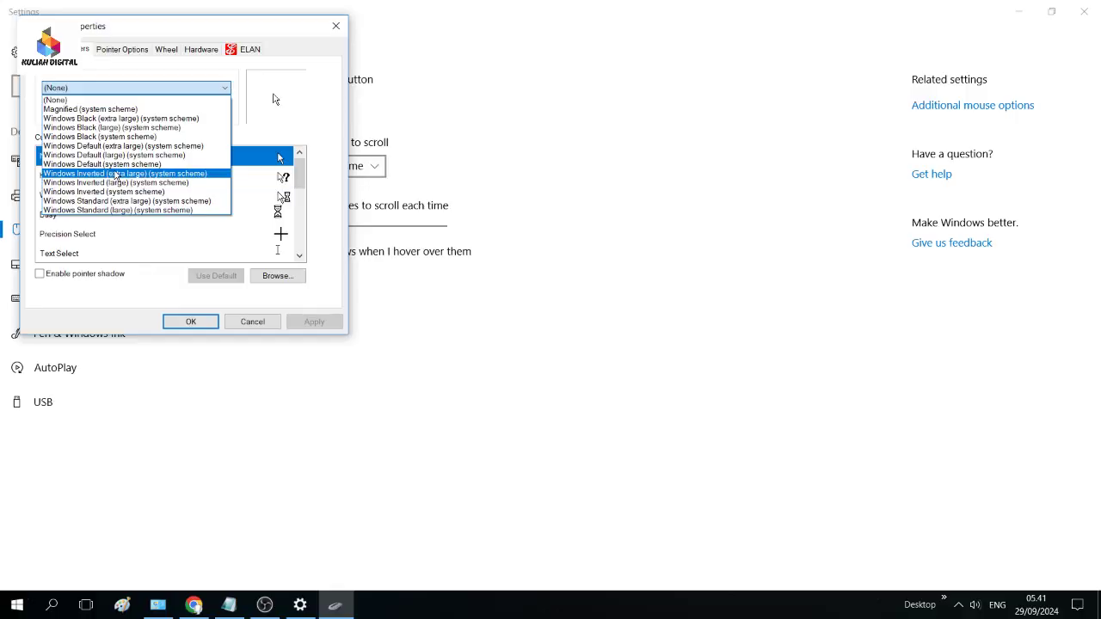
key("Up")
left_click(123, 174)
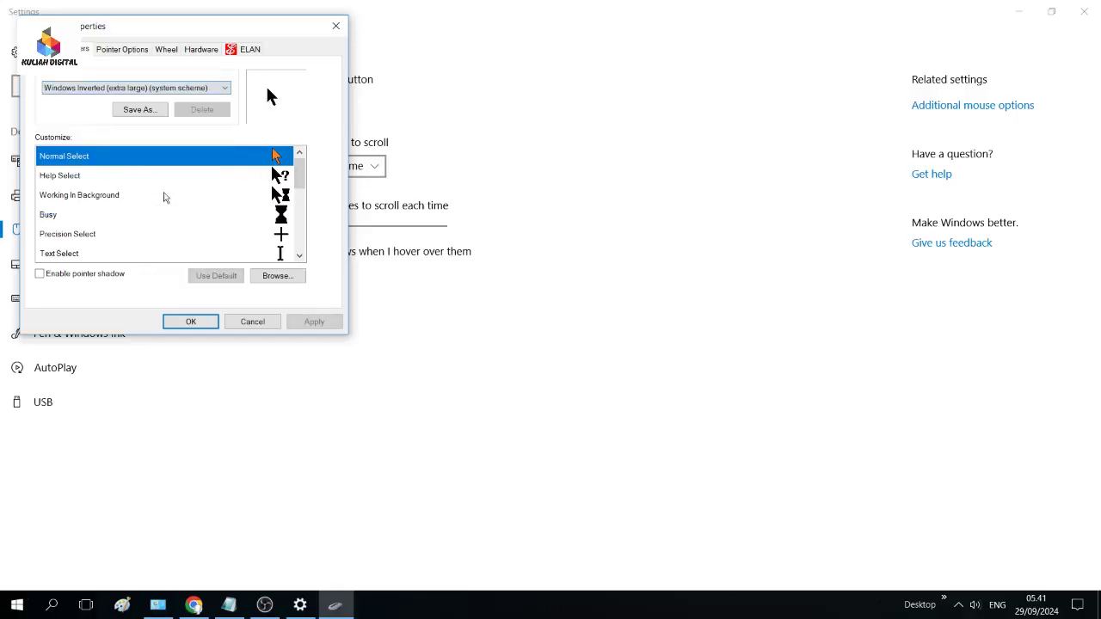
- Apply the selected mouse pointer scheme, close the mouse properties and switch back to Chrome with the WordPress pages list
left_click(312, 321)
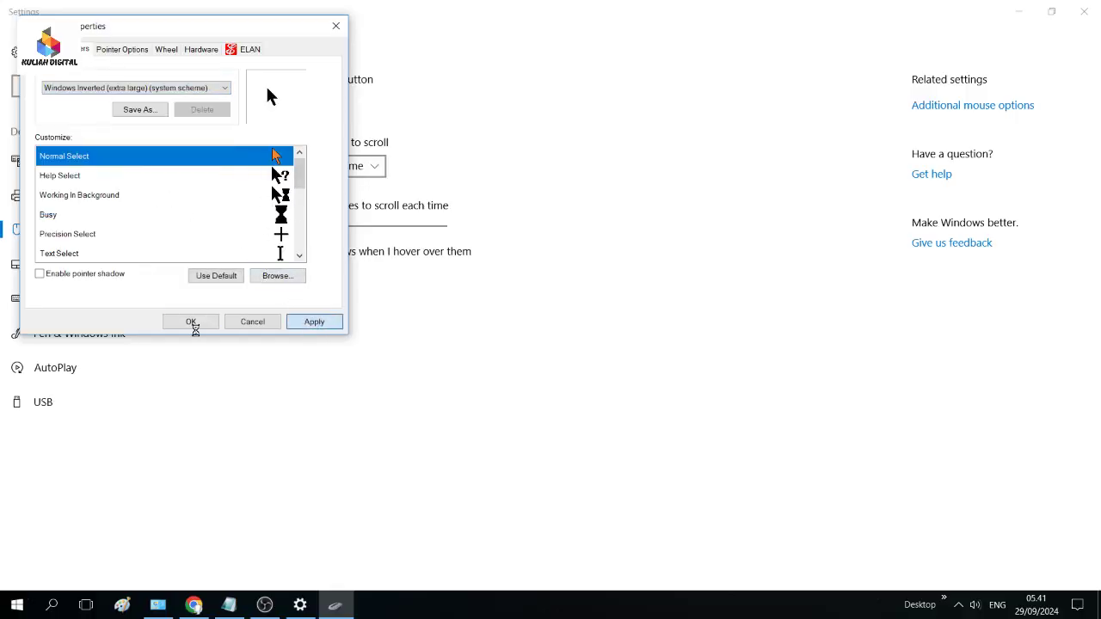
key("Escape")
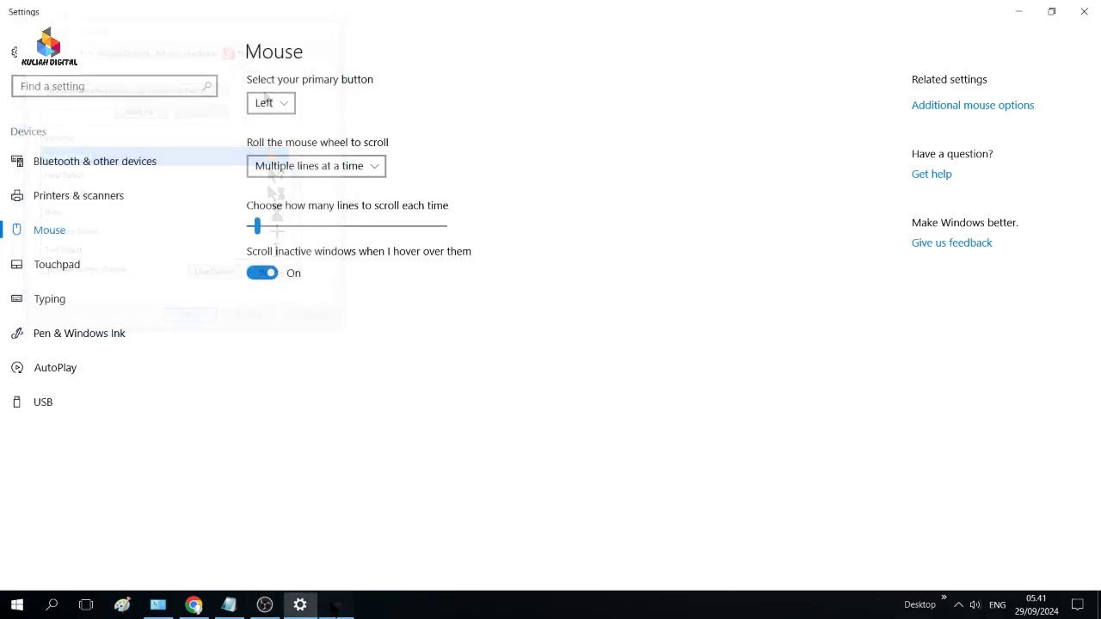
left_click(194, 605)
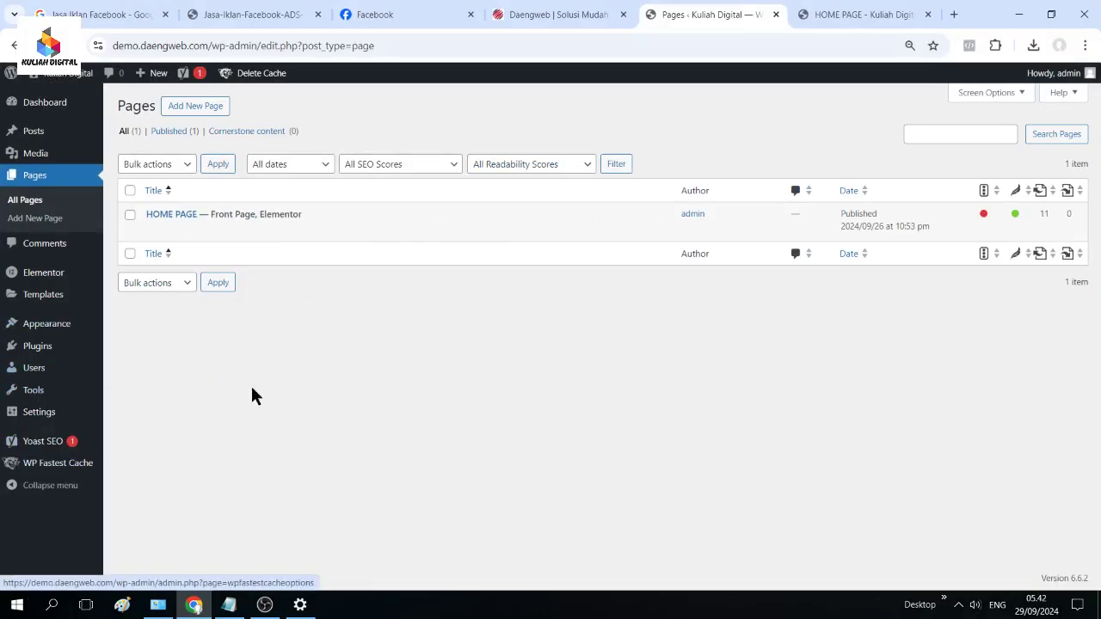
- Open the site's Reading settings and check the static homepage choice, keeping HOME PAGE as the Homepage
mouse_move(97, 353)
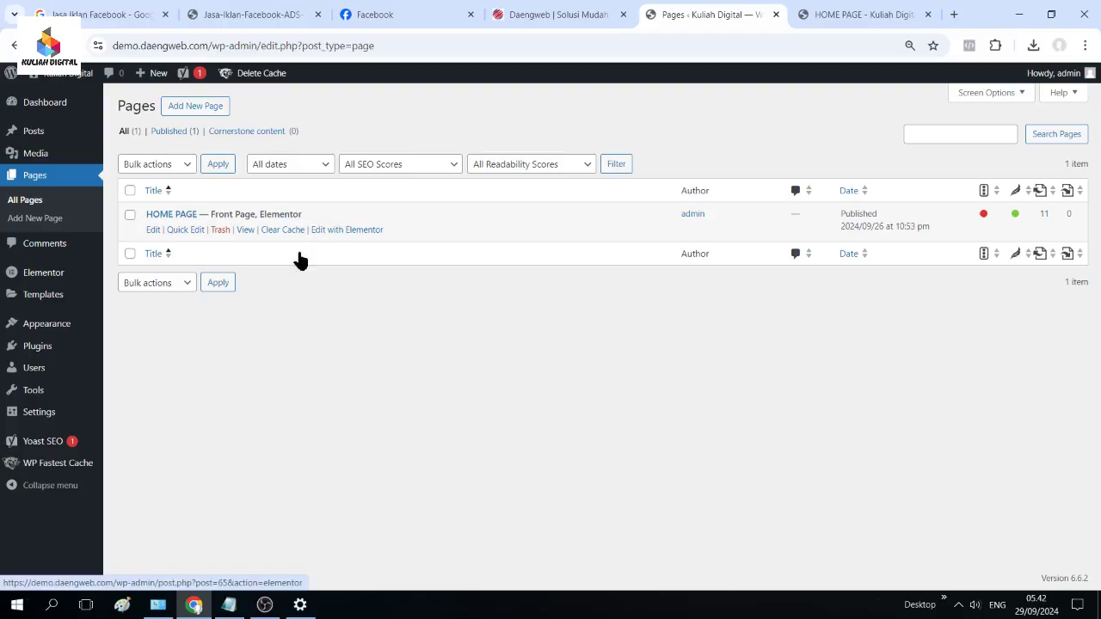
mouse_move(45, 422)
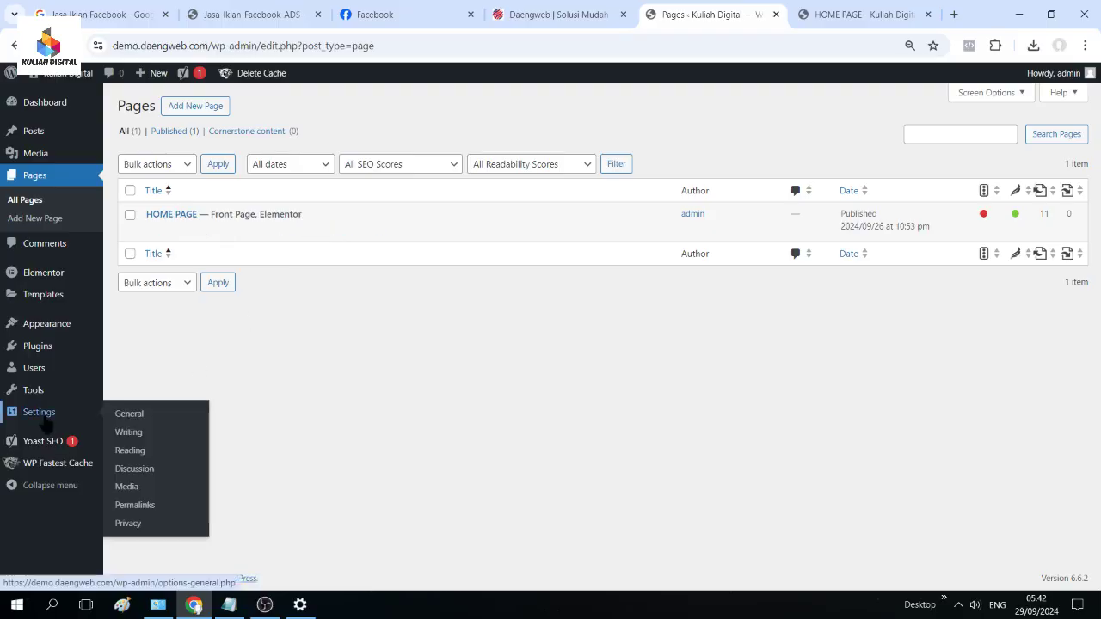
left_click(143, 452)
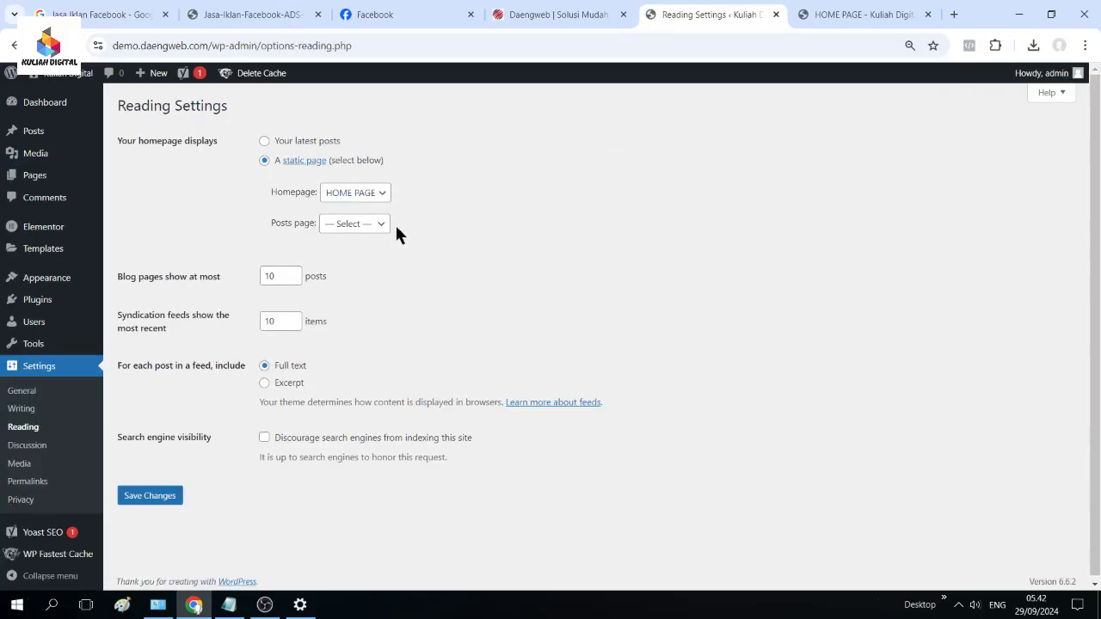
left_click(356, 193)
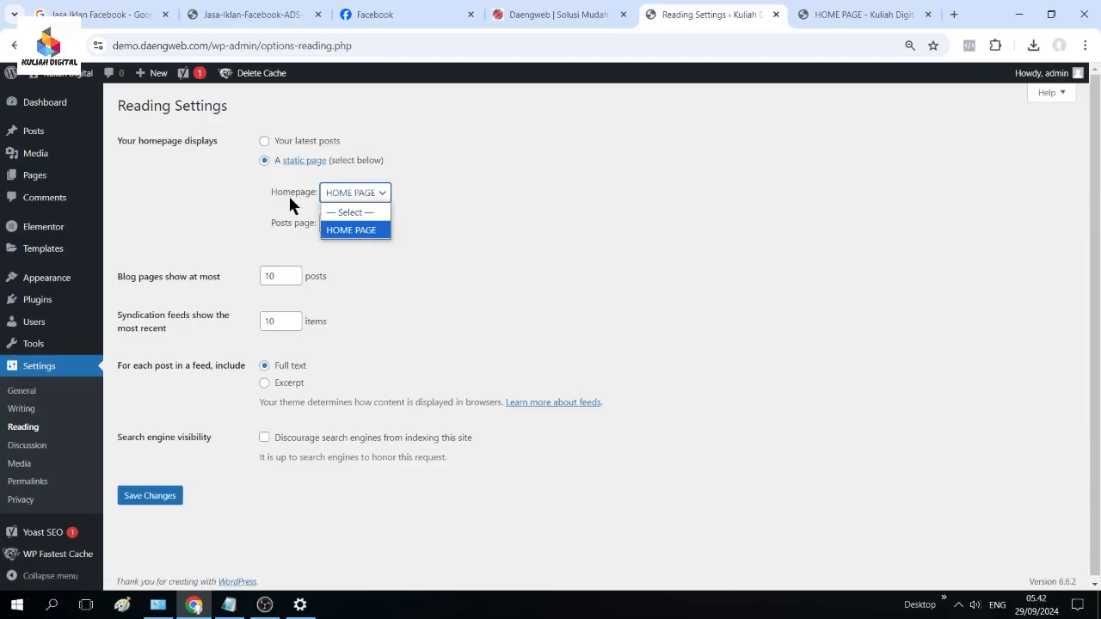
left_click(374, 232)
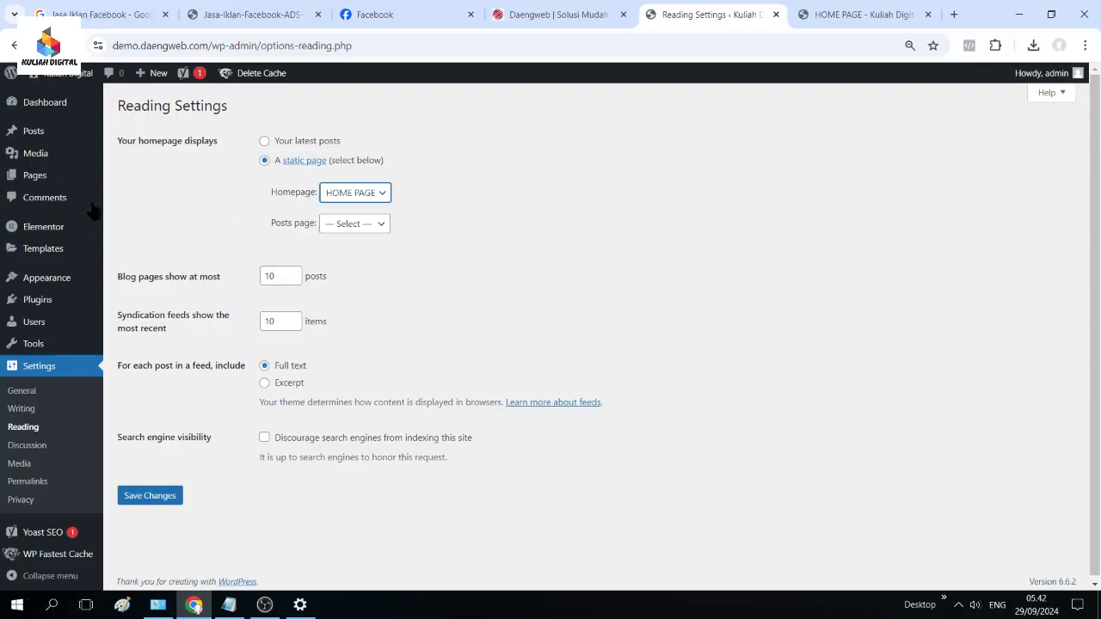
- Return to the list of all pages, view the Quick Edit fields of HOME PAGE and cancel without changes
mouse_move(82, 180)
left_click(132, 180)
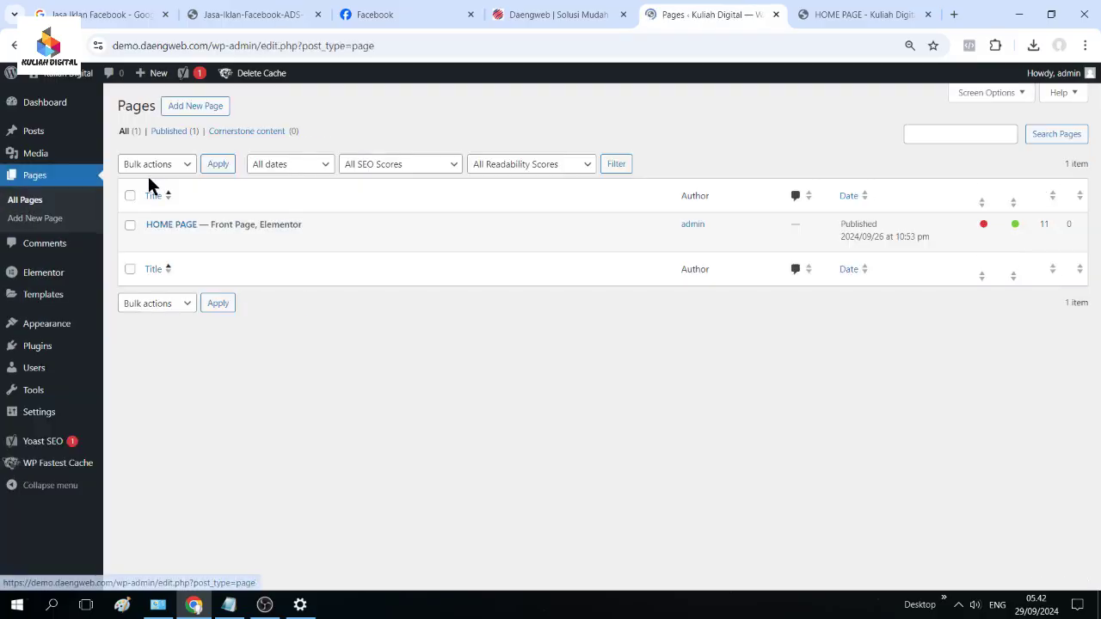
left_click(180, 233)
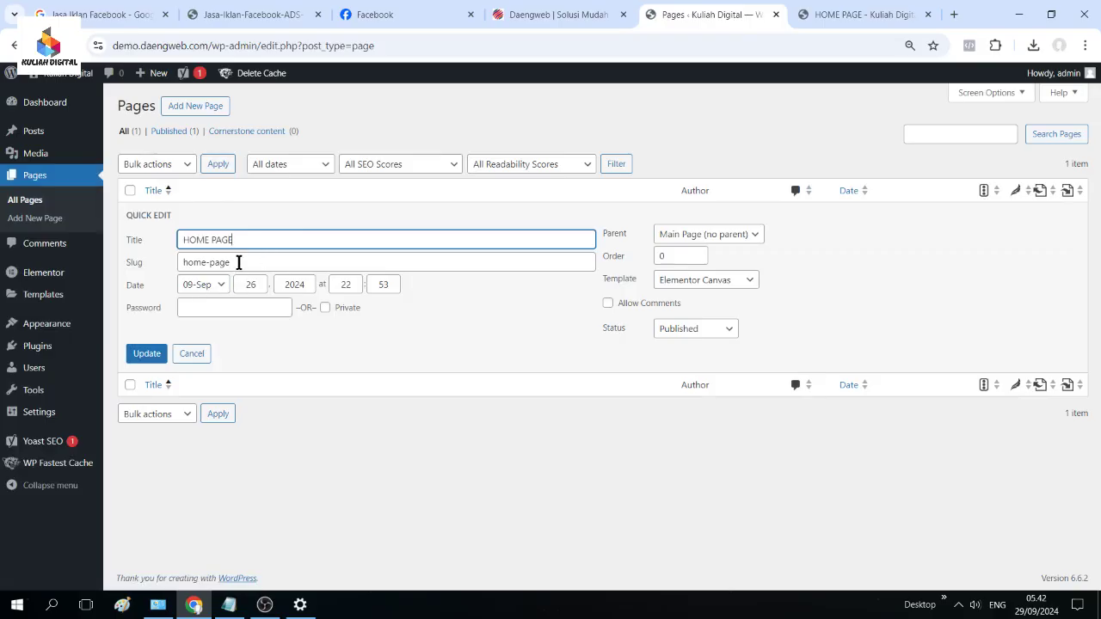
left_click(191, 354)
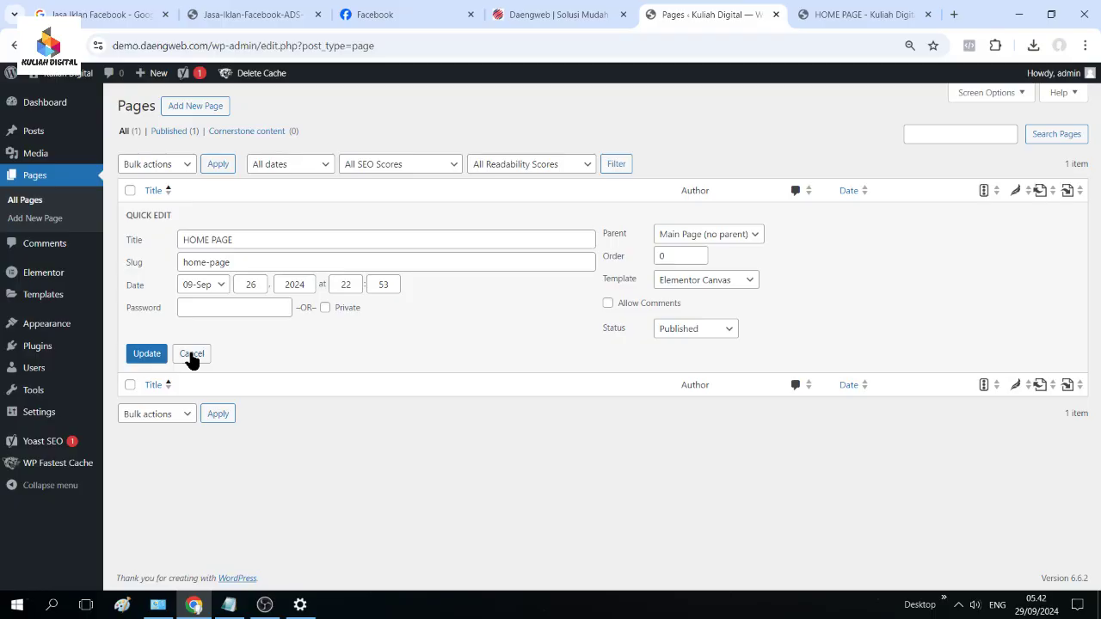
left_click(191, 354)
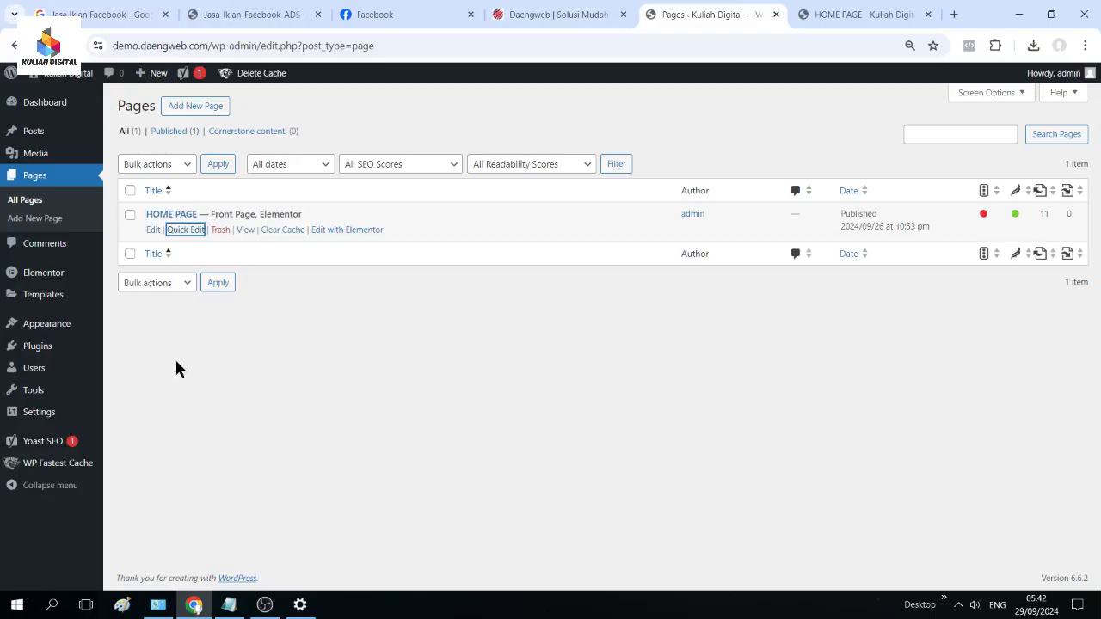
- Open HOME PAGE on its WordPress edit screen and review the page template choices, keeping Elementor Canvas
left_click(152, 231)
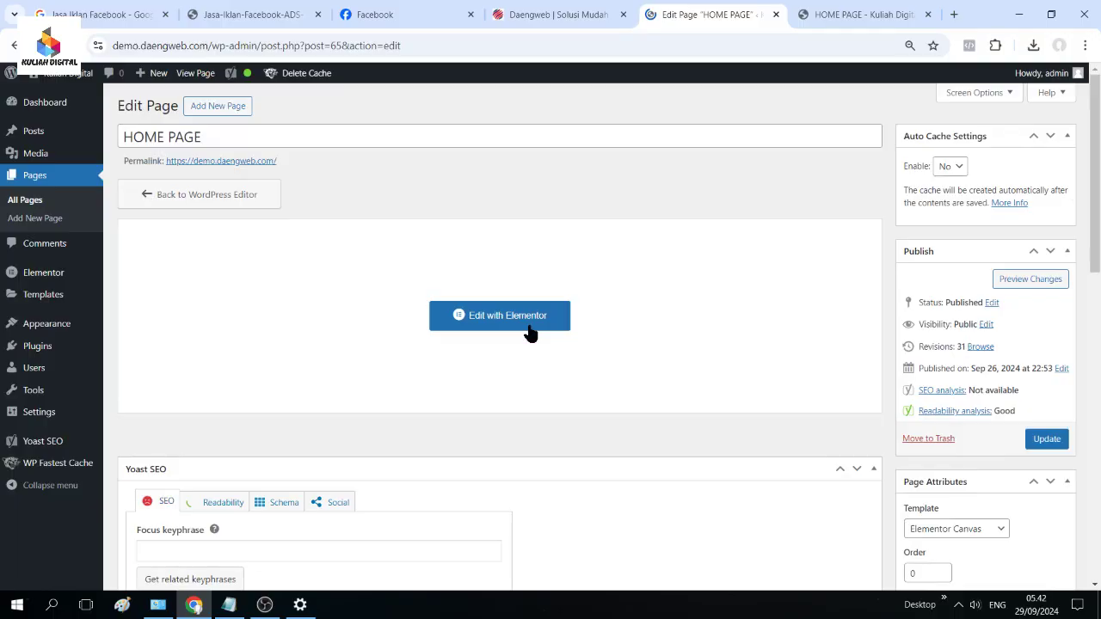
scroll(530, 333, "down", 2)
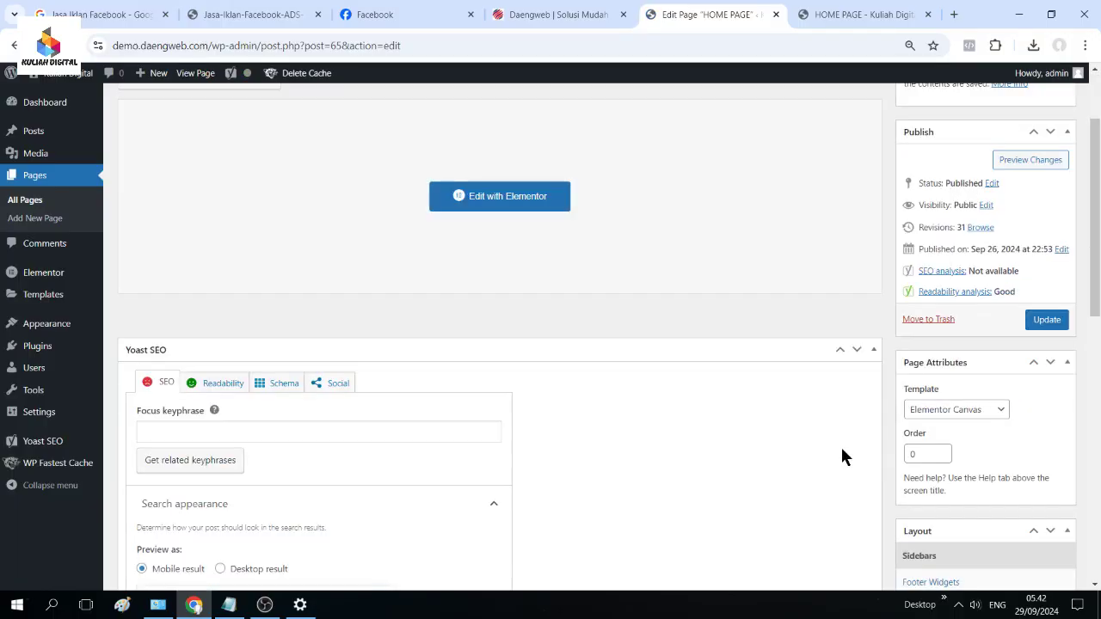
left_click(977, 411)
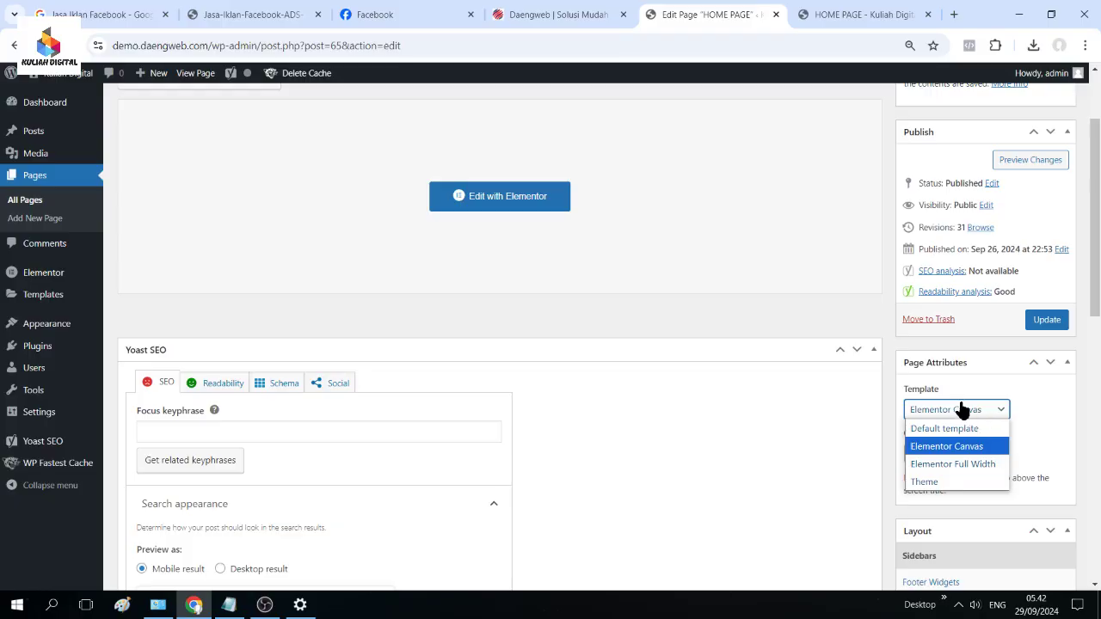
left_click(781, 428)
- Review the page's sidebar layout choices, keeping Default, and recheck the template choices, keeping Elementor Canvas
scroll(793, 430, "down", 4)
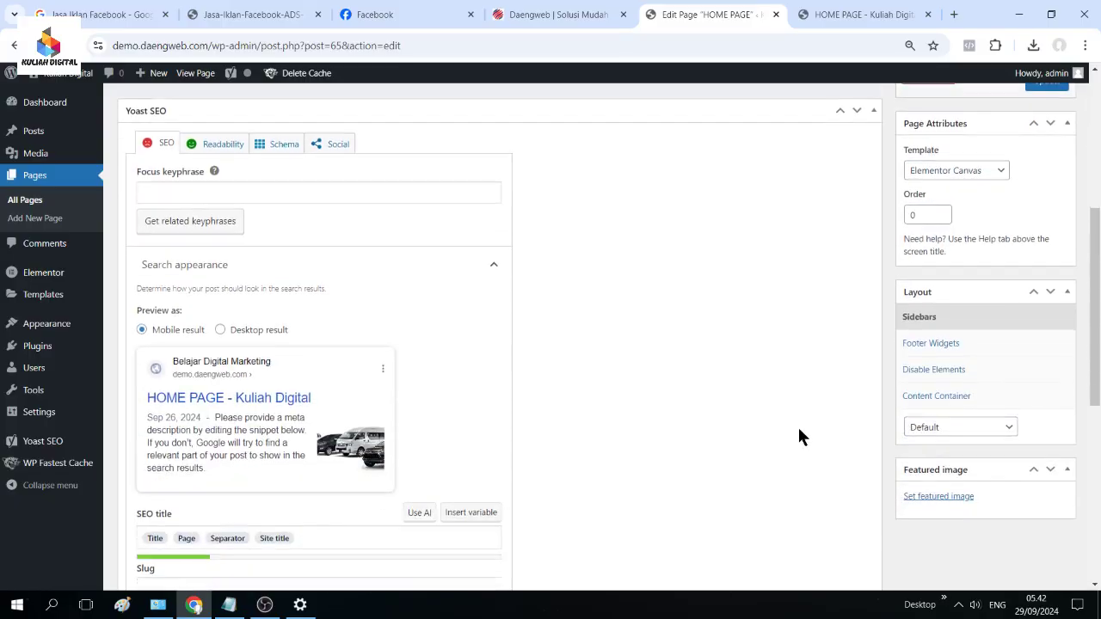
left_click(969, 430)
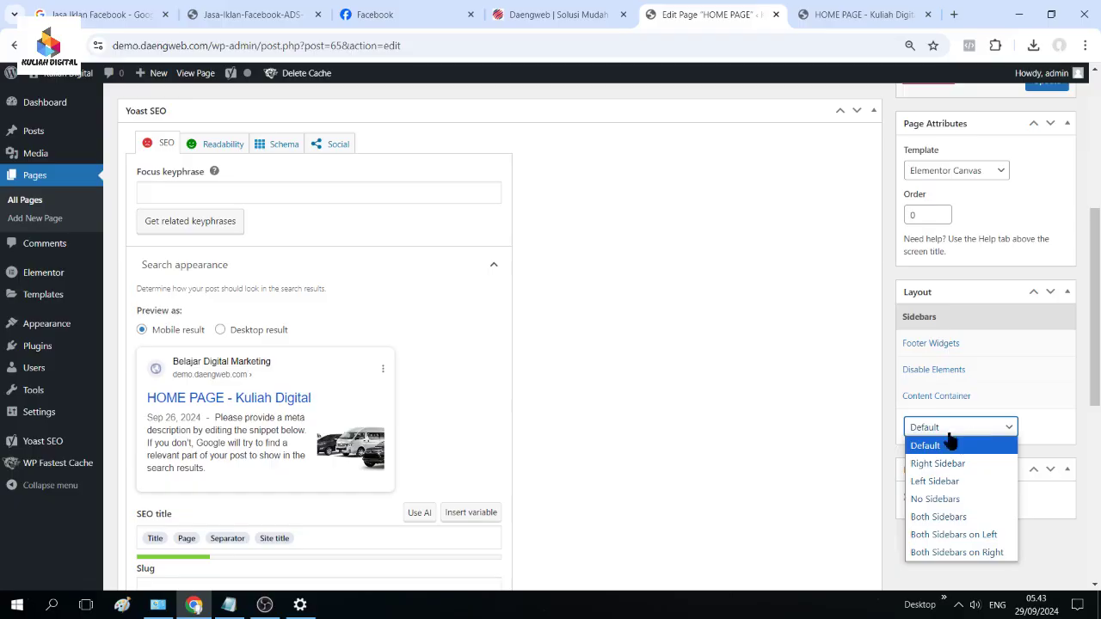
left_click(917, 444)
scroll(859, 421, "up", 3)
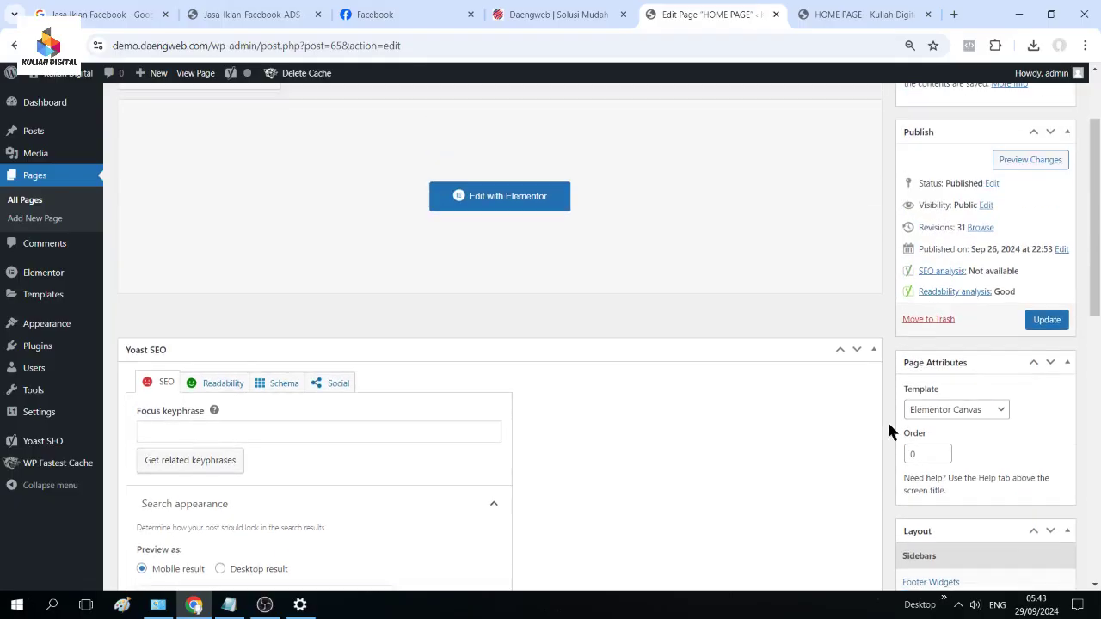
left_click(956, 411)
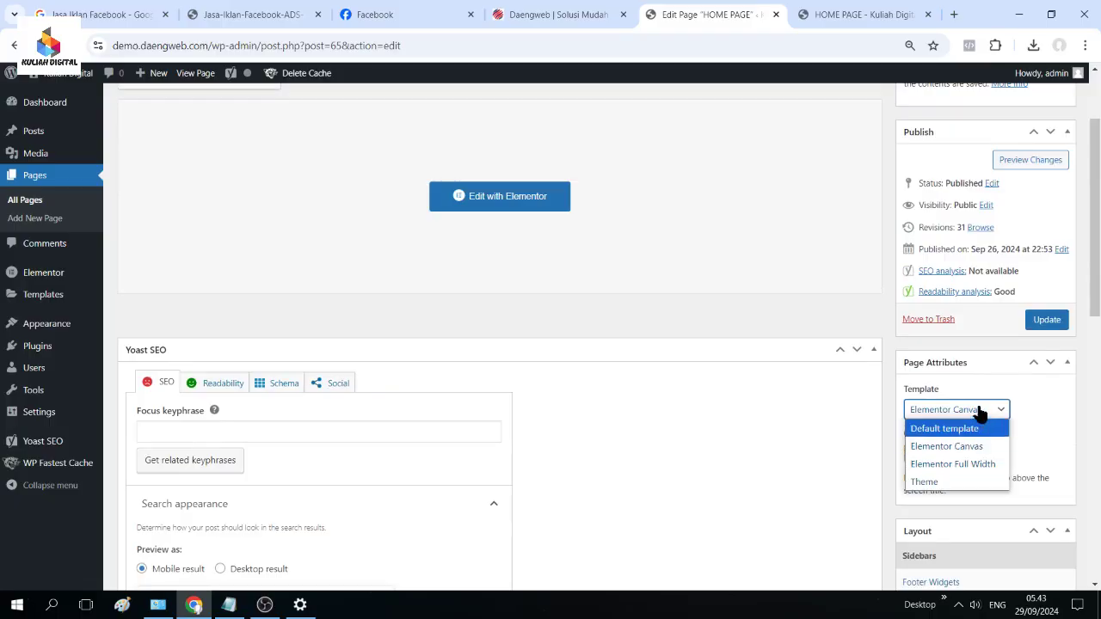
left_click(975, 411)
scroll(759, 434, "up", 1)
scroll(759, 435, "up", 1)
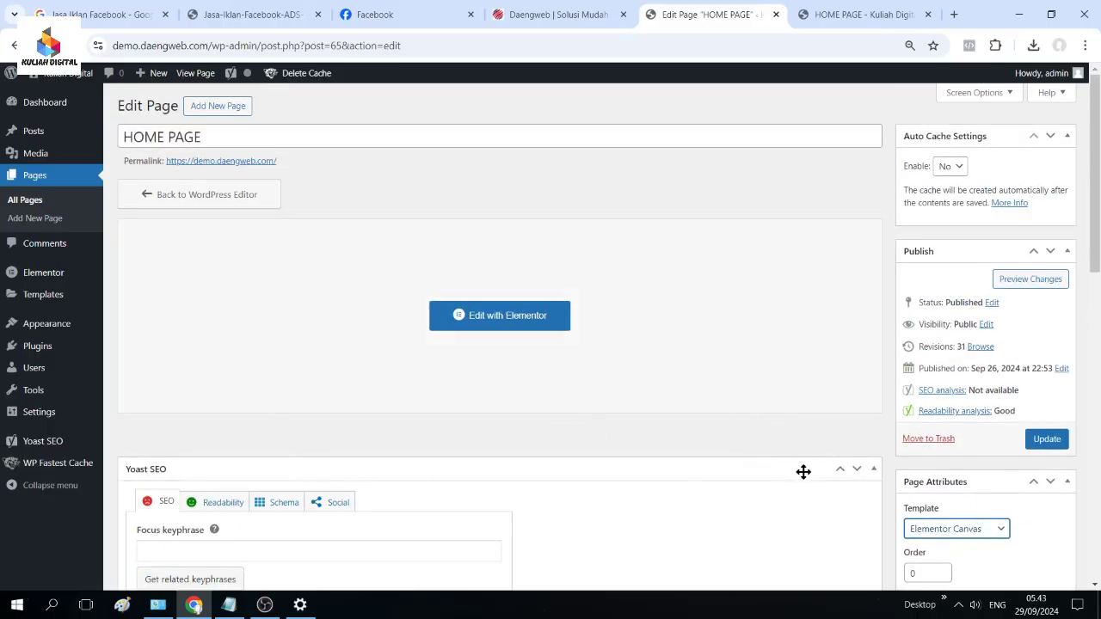
- View the live home page from the headline through About Us to Our Services
left_click(851, 23)
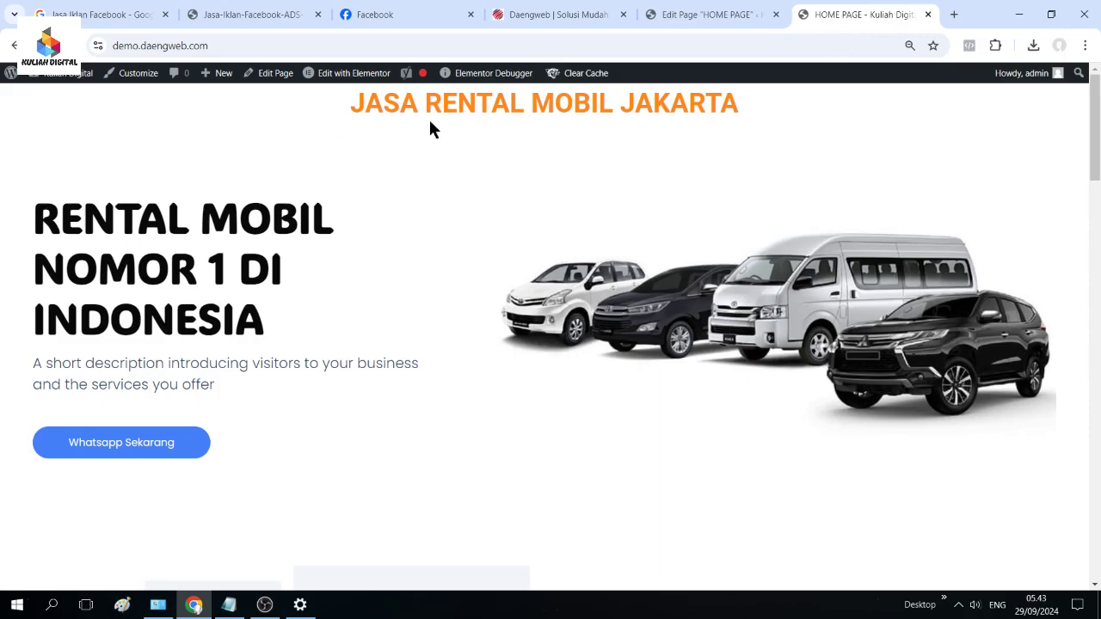
scroll(264, 184, "down", 5)
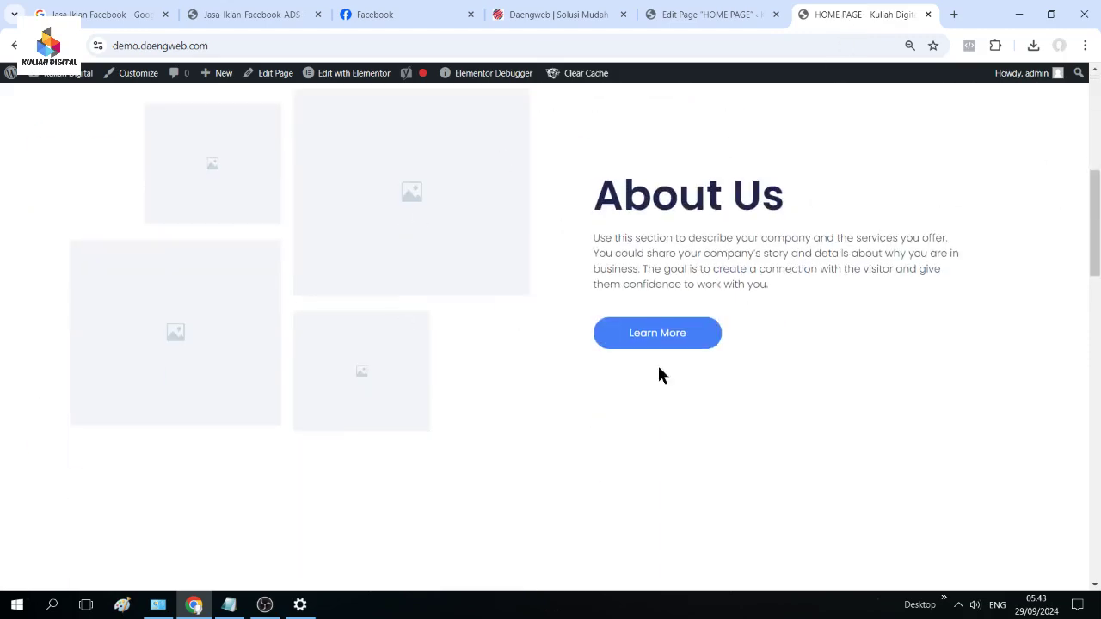
scroll(339, 267, "down", 3)
scroll(339, 267, "down", 4)
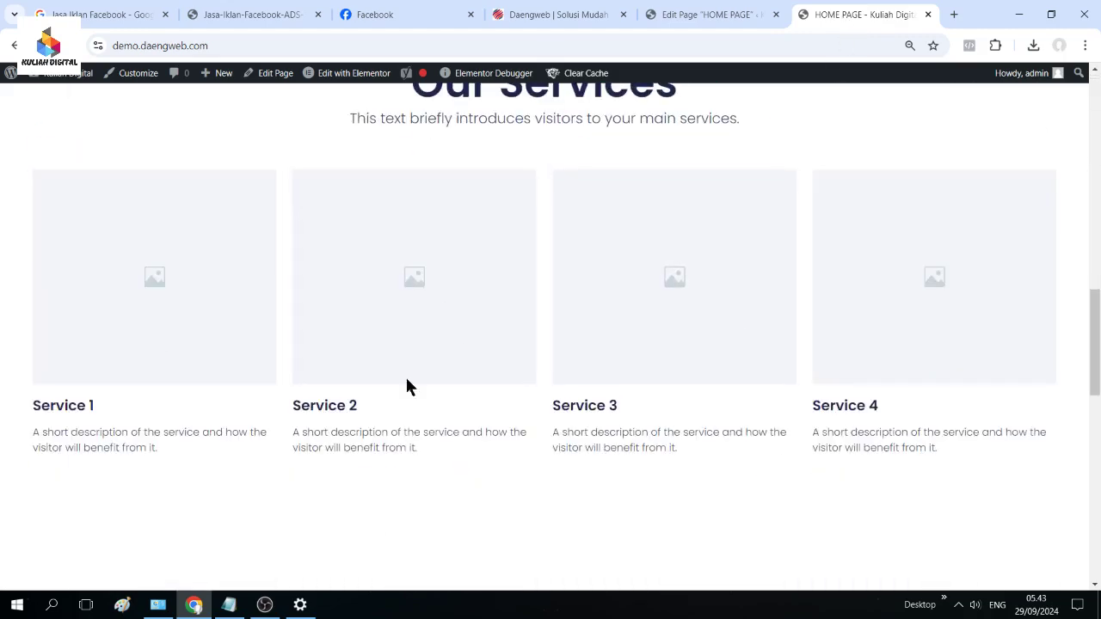
- Open HOME PAGE in the Elementor editor, and open its WordPress edit screen from the pages list in the live site's browser tab
left_click(724, 17)
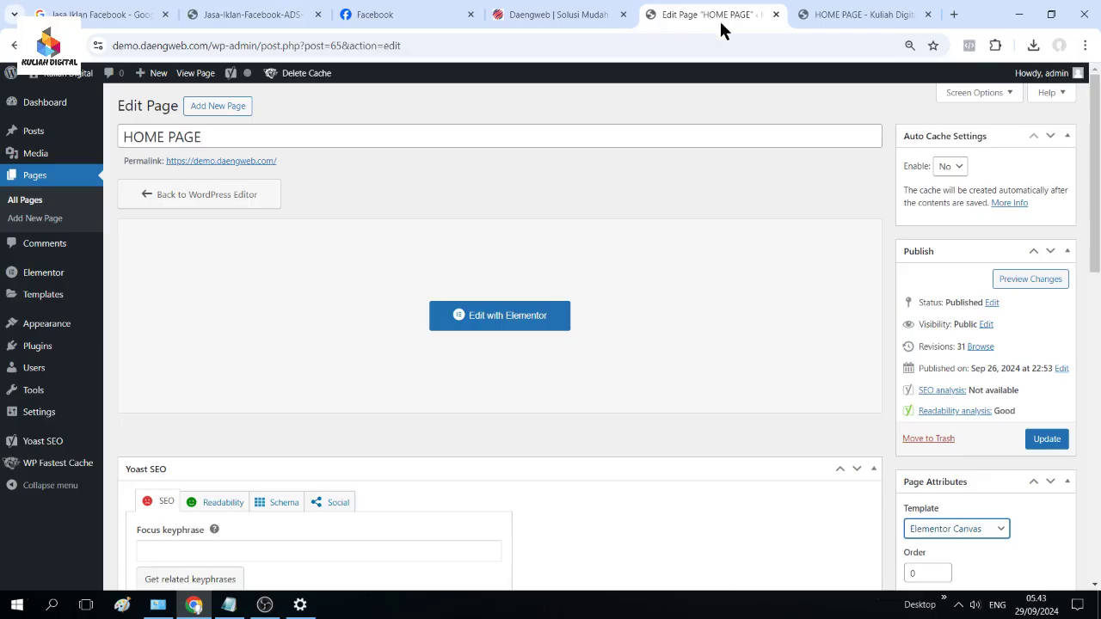
left_click(514, 317)
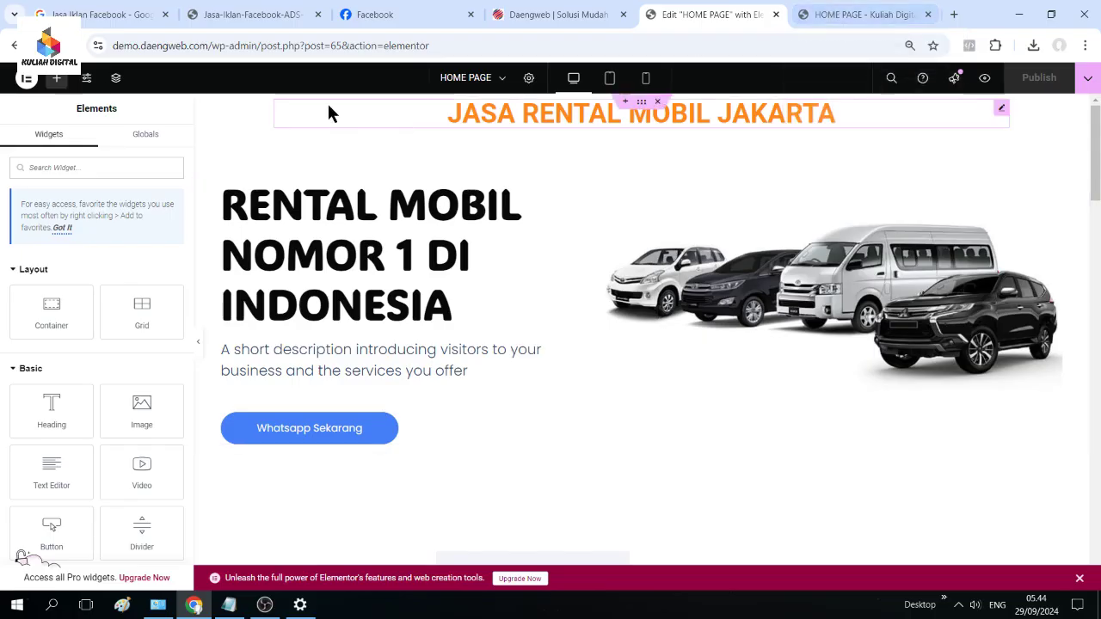
left_click(892, 10)
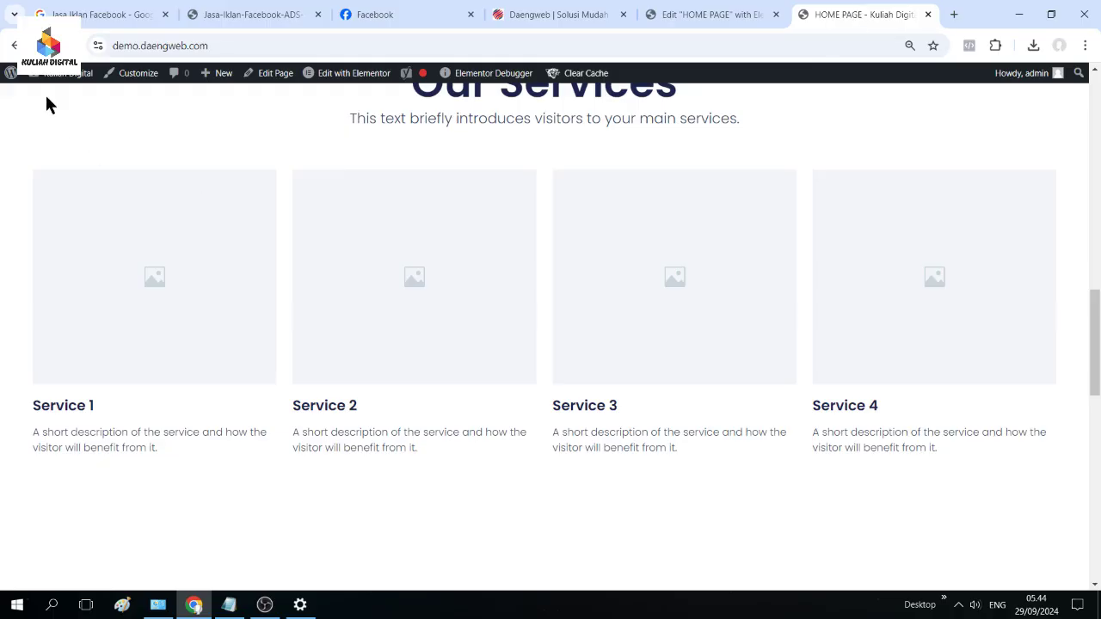
mouse_move(37, 107)
left_click(87, 100)
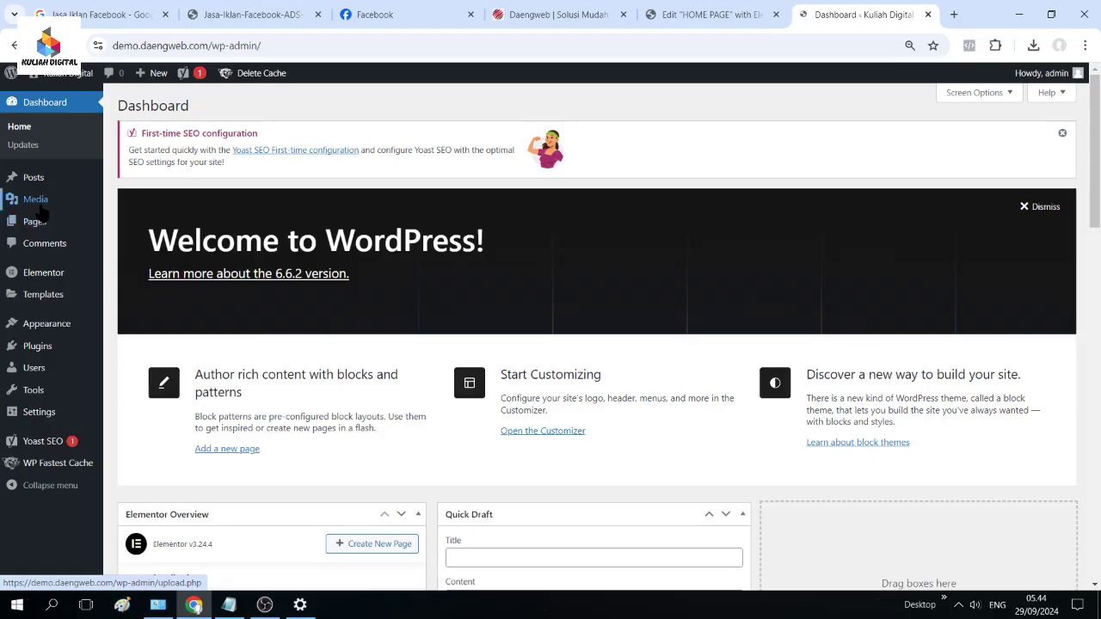
left_click(121, 231)
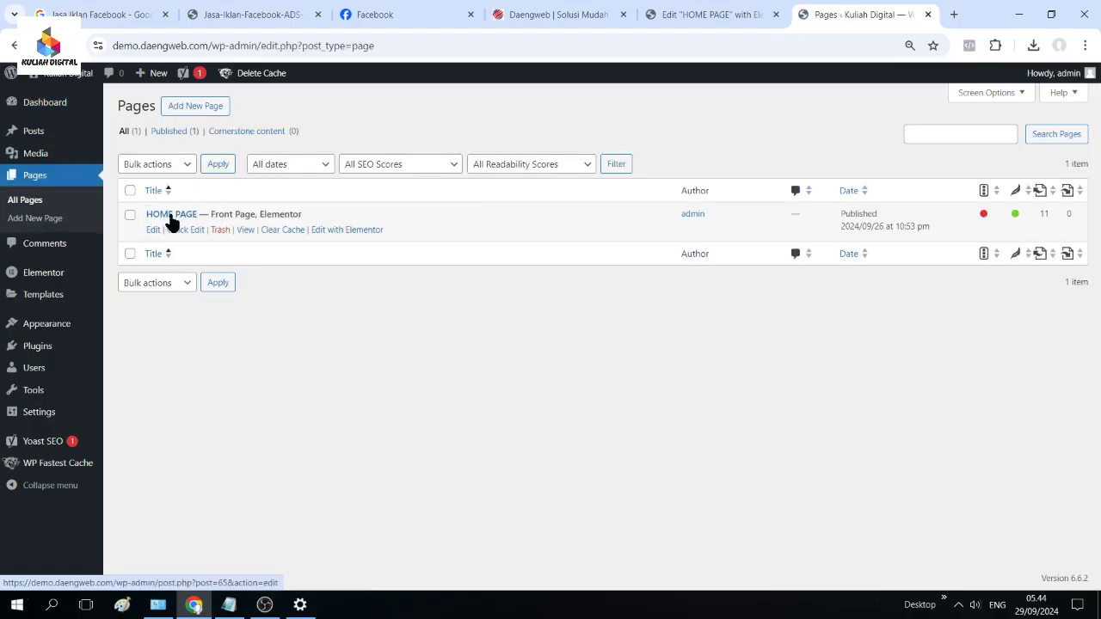
left_click(171, 214)
- Examine the HOME PAGE sections in the Elementor editor, from the headline through About Us to Our Services and back
left_click(701, 15)
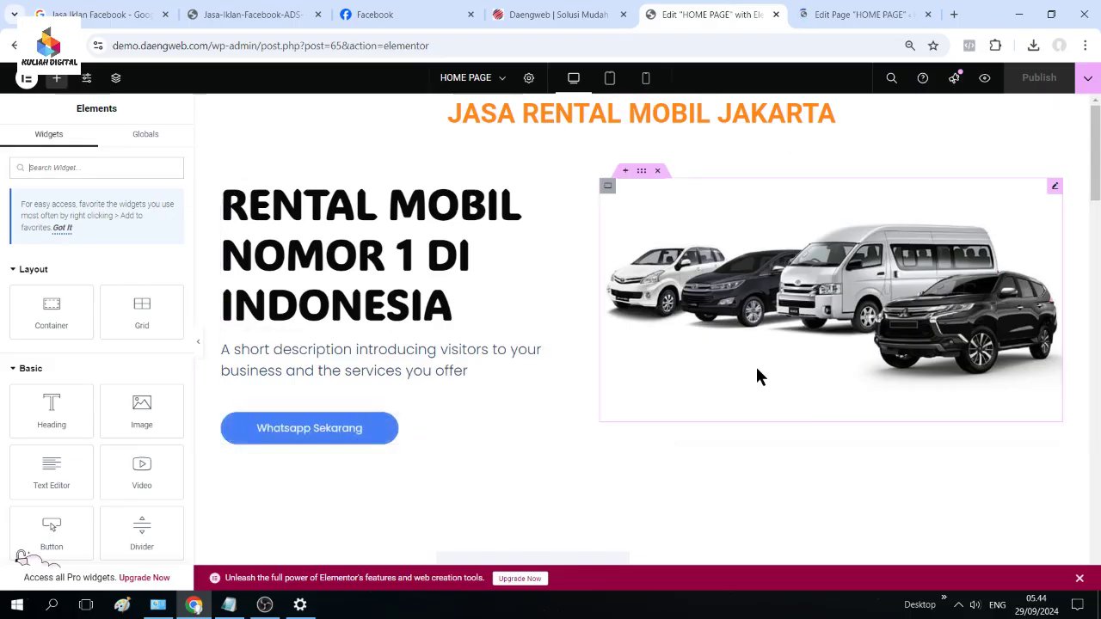
scroll(761, 387, "down", 5)
scroll(602, 290, "up", 3)
scroll(651, 337, "down", 4)
scroll(794, 330, "up", 1)
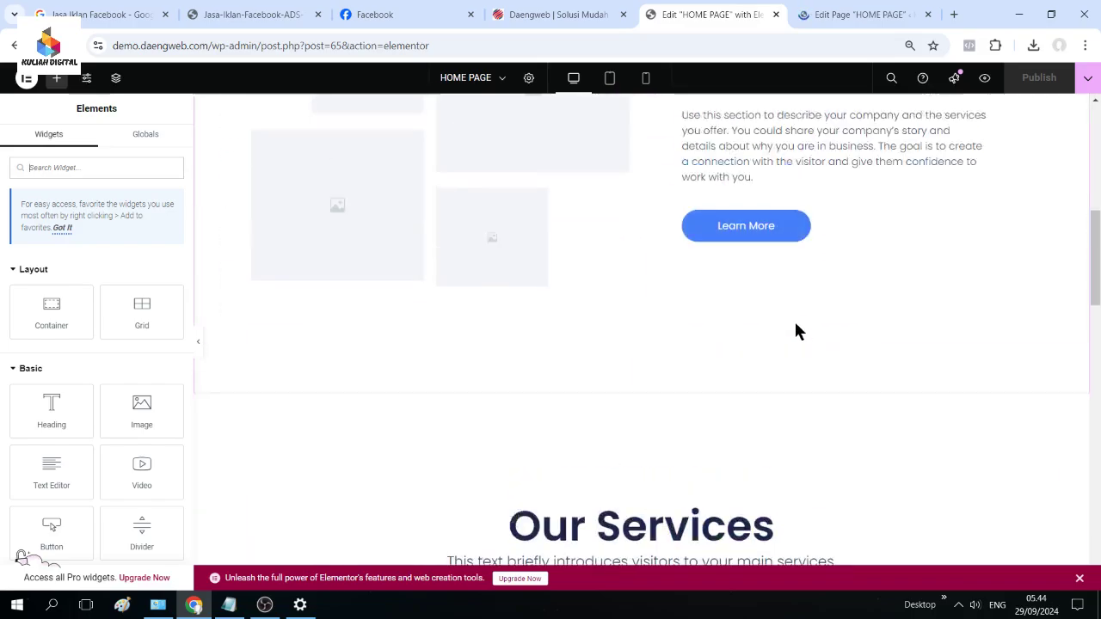
scroll(811, 343, "down", 2)
scroll(814, 343, "down", 5)
scroll(725, 283, "up", 10)
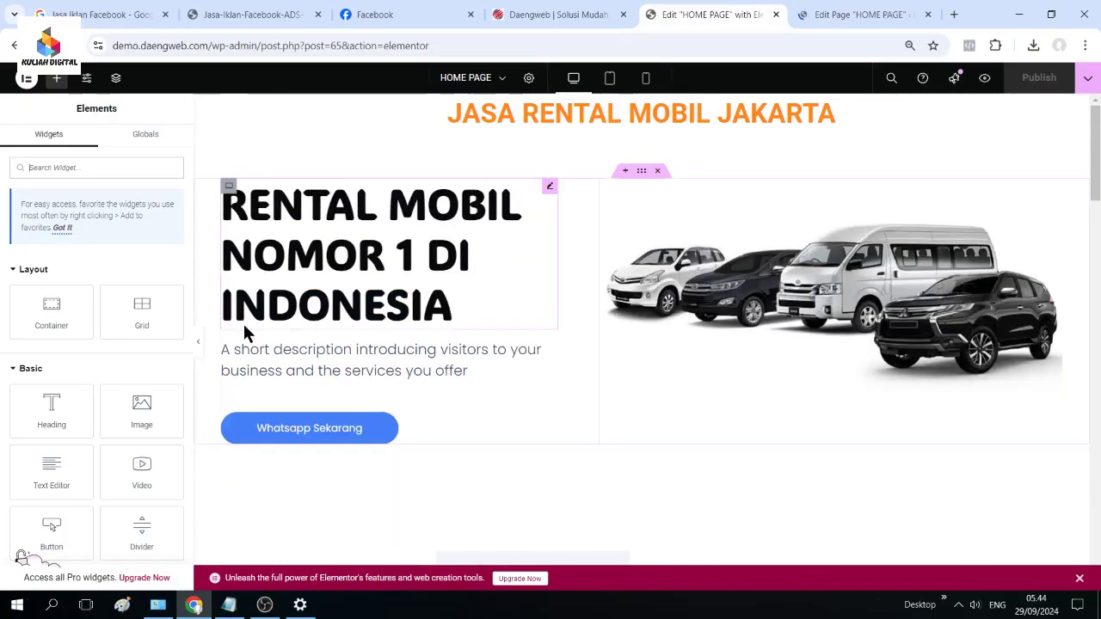
- Open an empty add-section area above the RENTAL MOBIL hero section, check the Template setting on the WordPress edit screen and return to Elementor
left_click(624, 172)
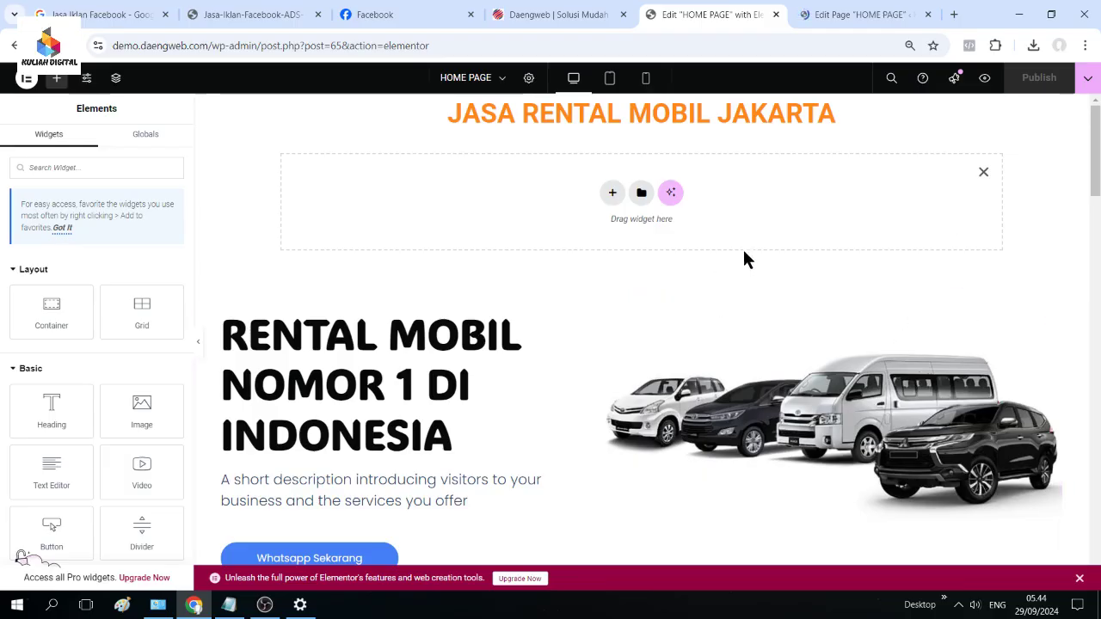
left_click(877, 12)
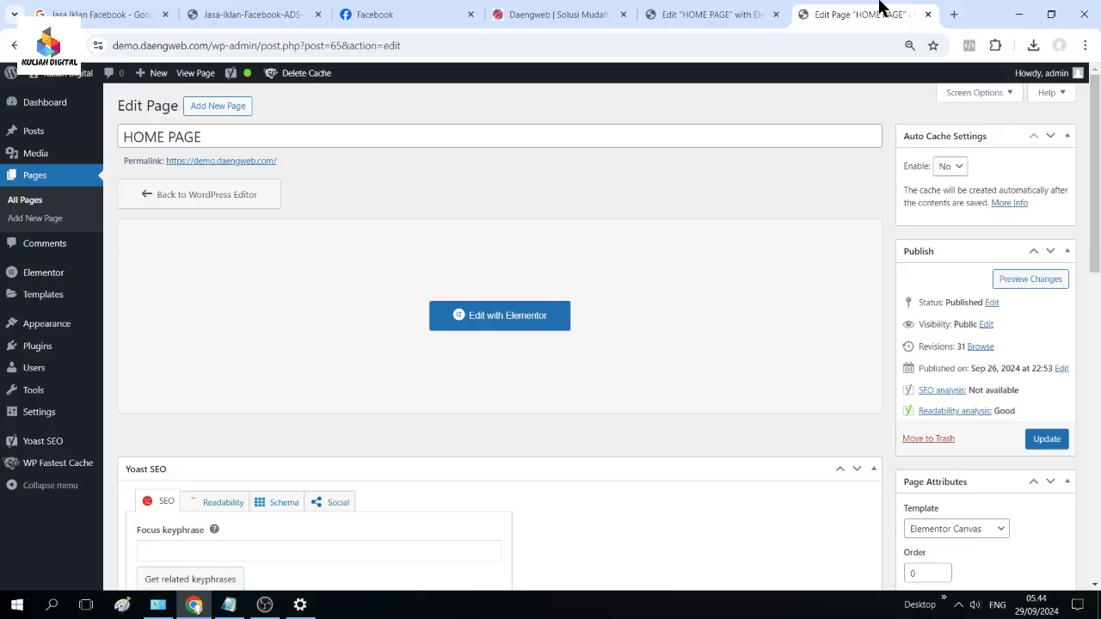
scroll(951, 391, "down", 2)
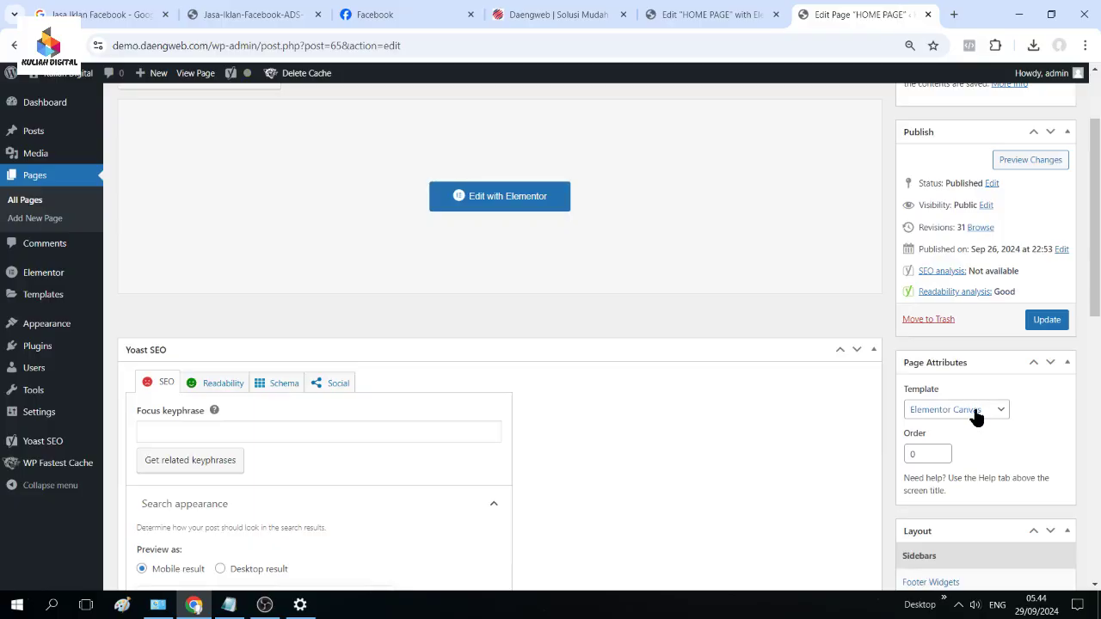
left_click(749, 22)
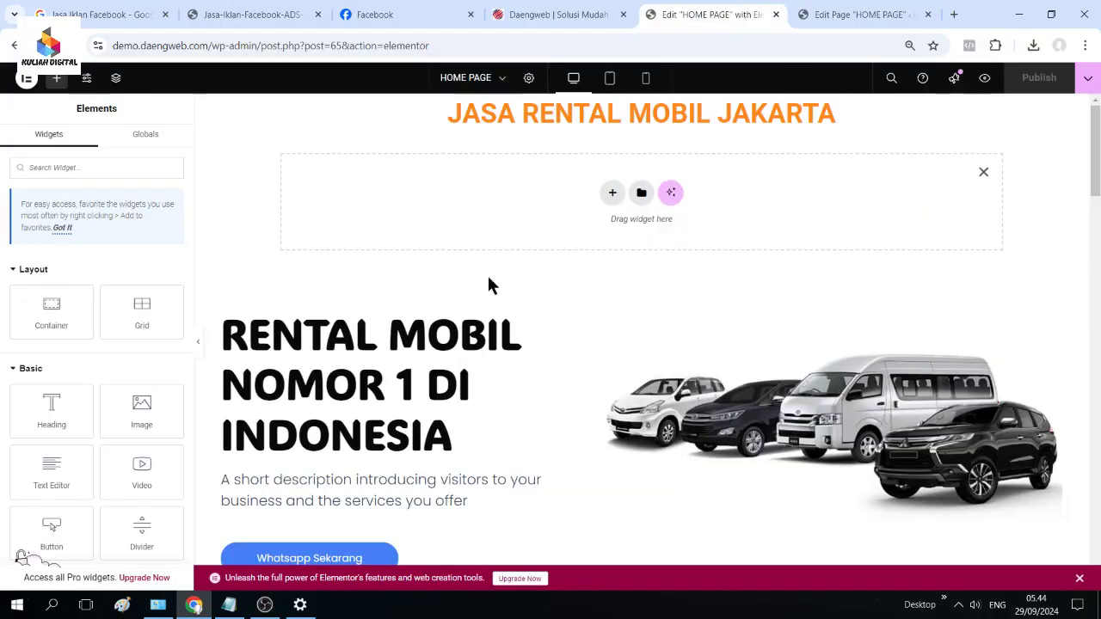
- Open the template library from the empty add-section area above the hero and browse its Blocks and Pages templates
left_click(641, 194)
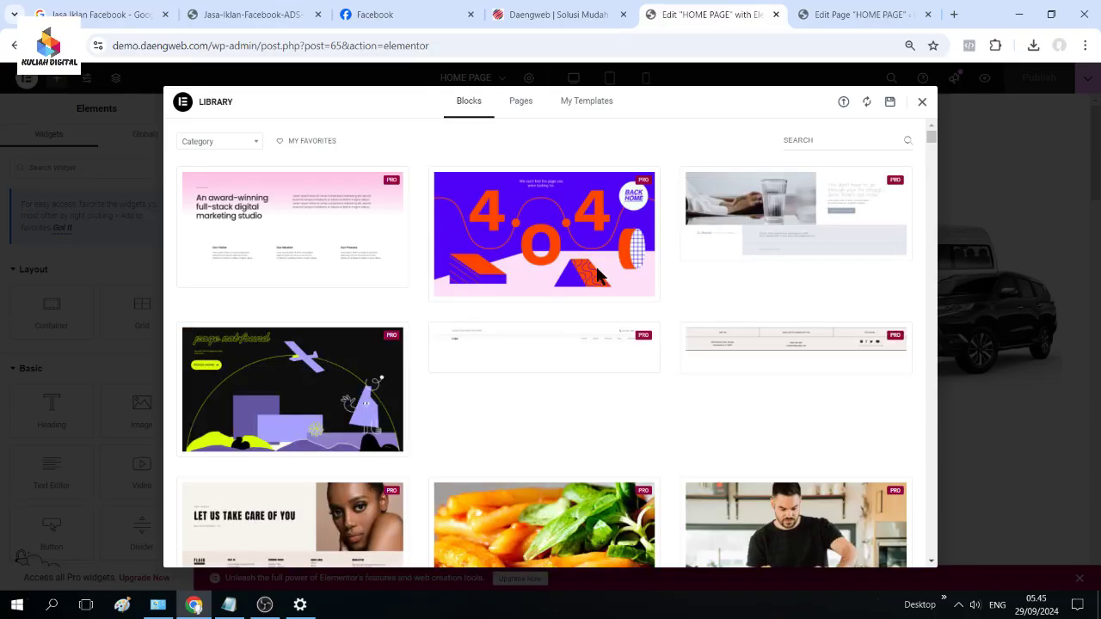
scroll(598, 275, "down", 4)
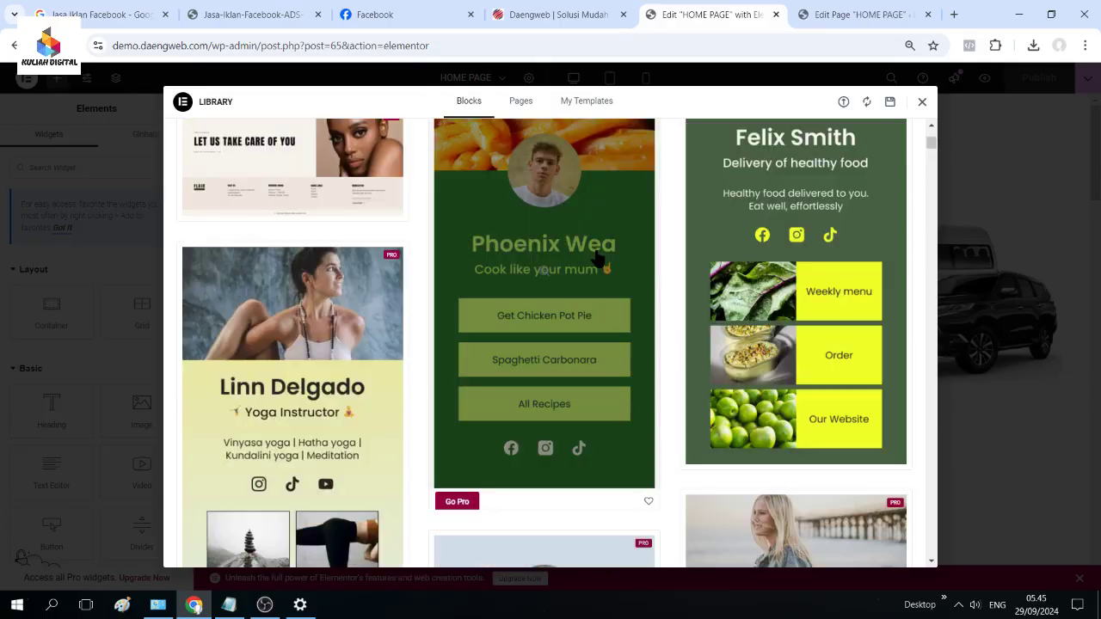
scroll(593, 249, "up", 5)
left_click(520, 105)
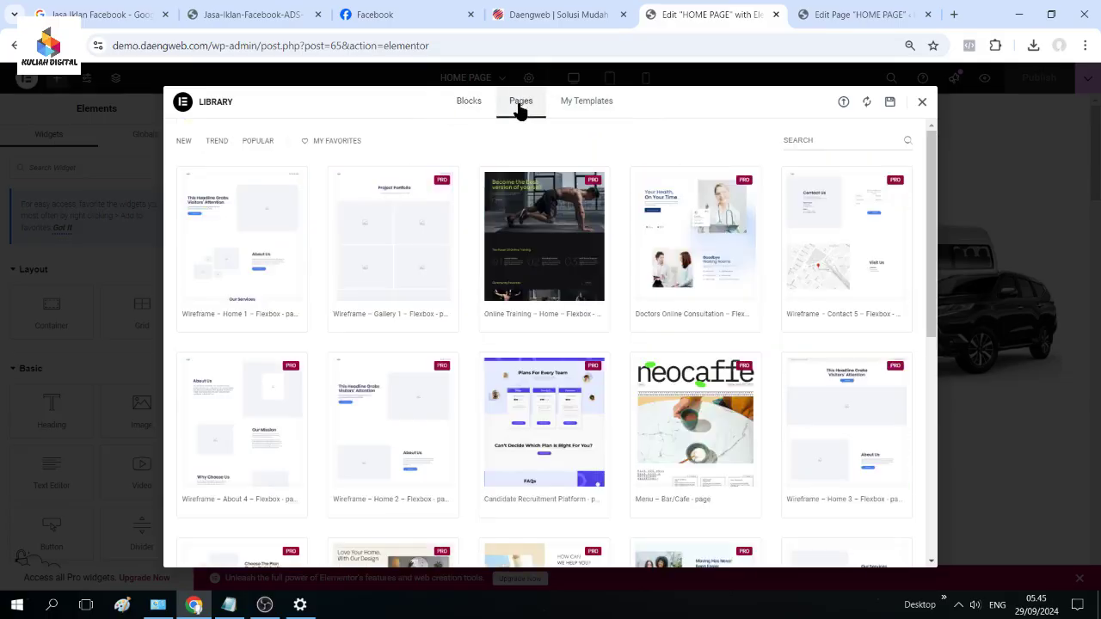
- Preview the Wireframe – Home 1 – Flexbox page template down to its footer and close the library without inserting it
mouse_move(267, 214)
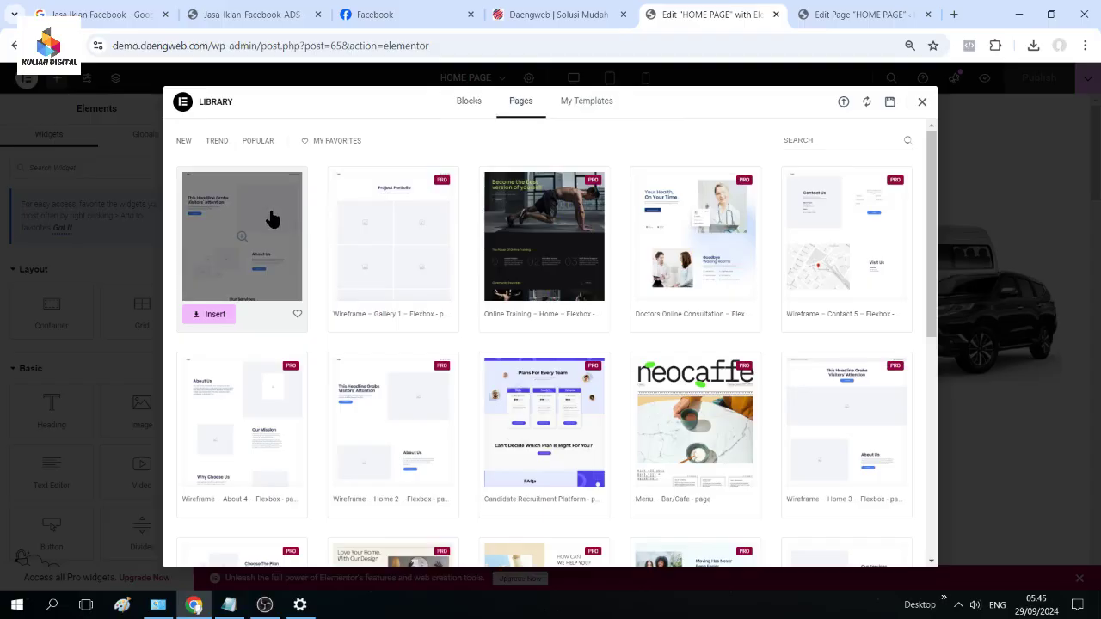
left_click(272, 221)
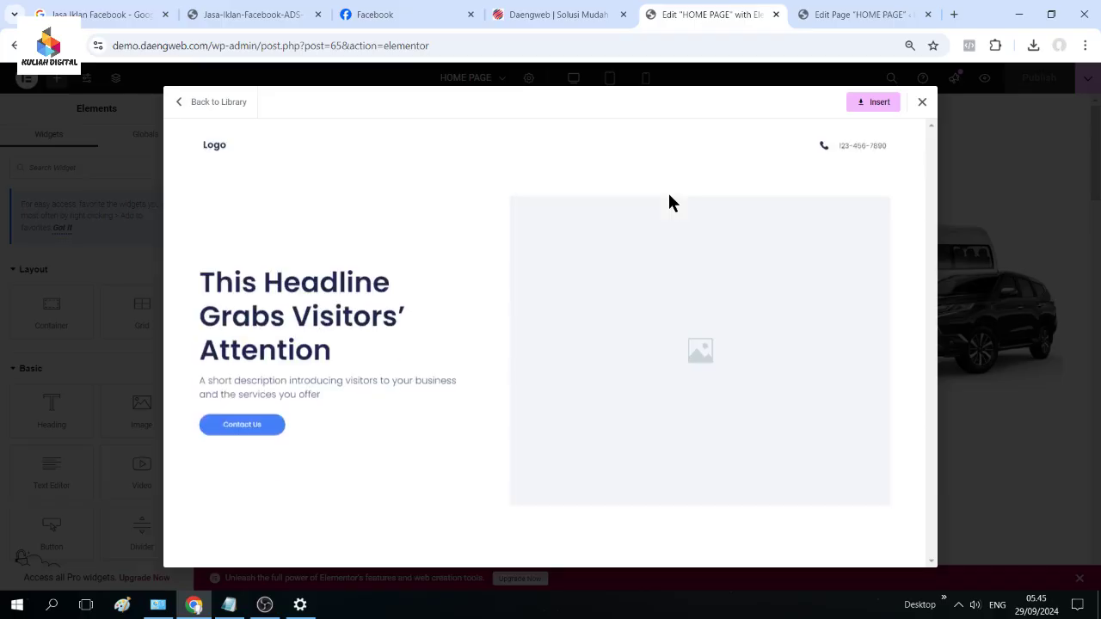
scroll(679, 215, "down", 6)
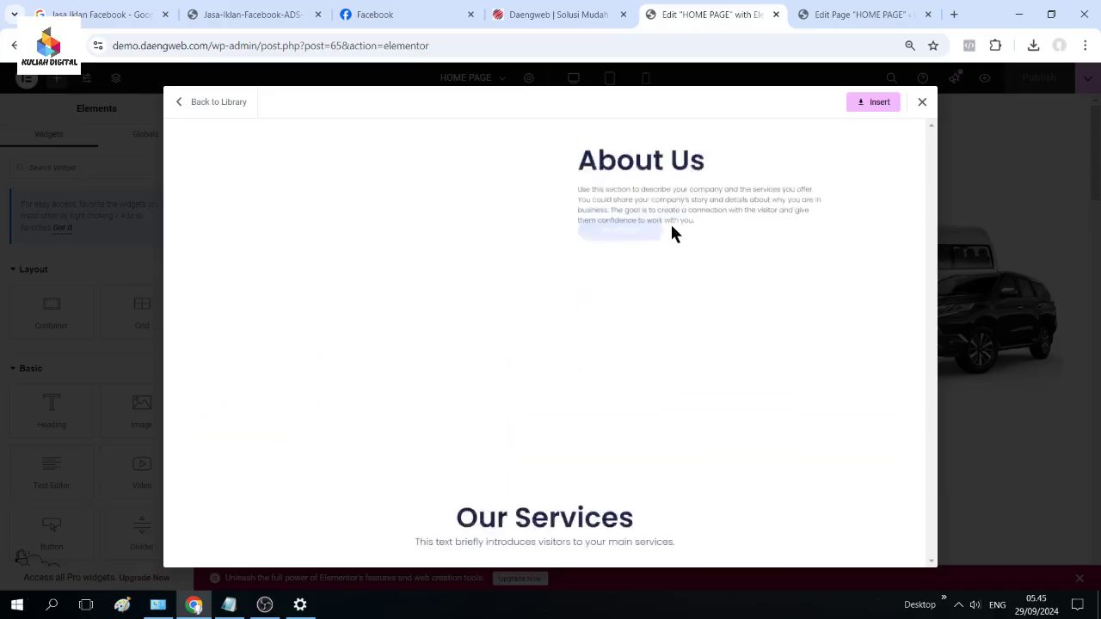
scroll(550, 258, "up", 3)
scroll(527, 272, "down", 8)
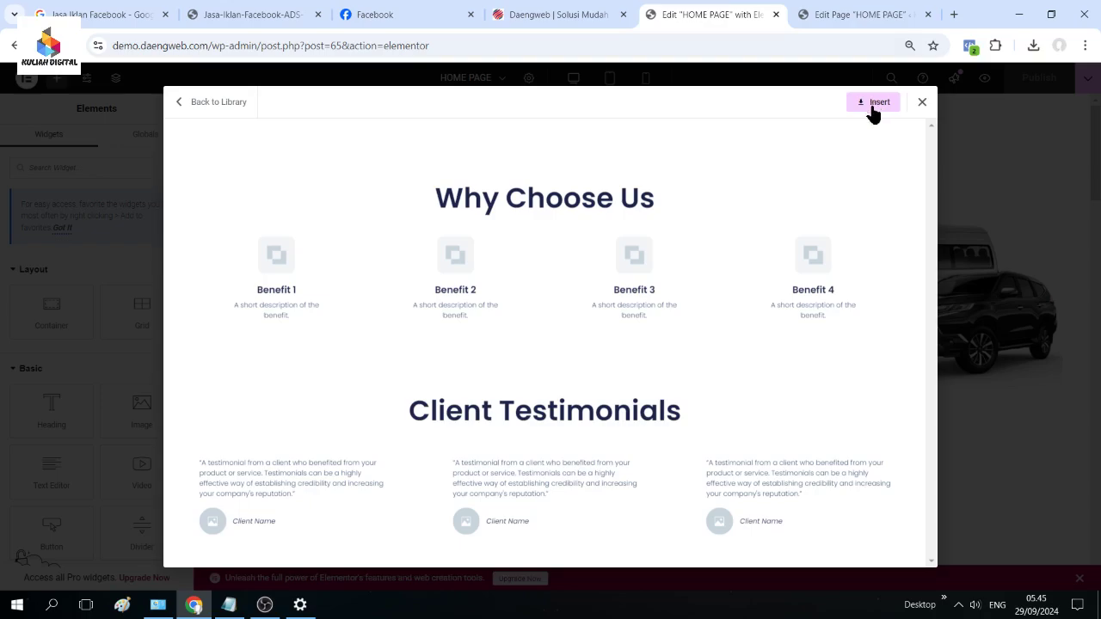
scroll(823, 246, "down", 4)
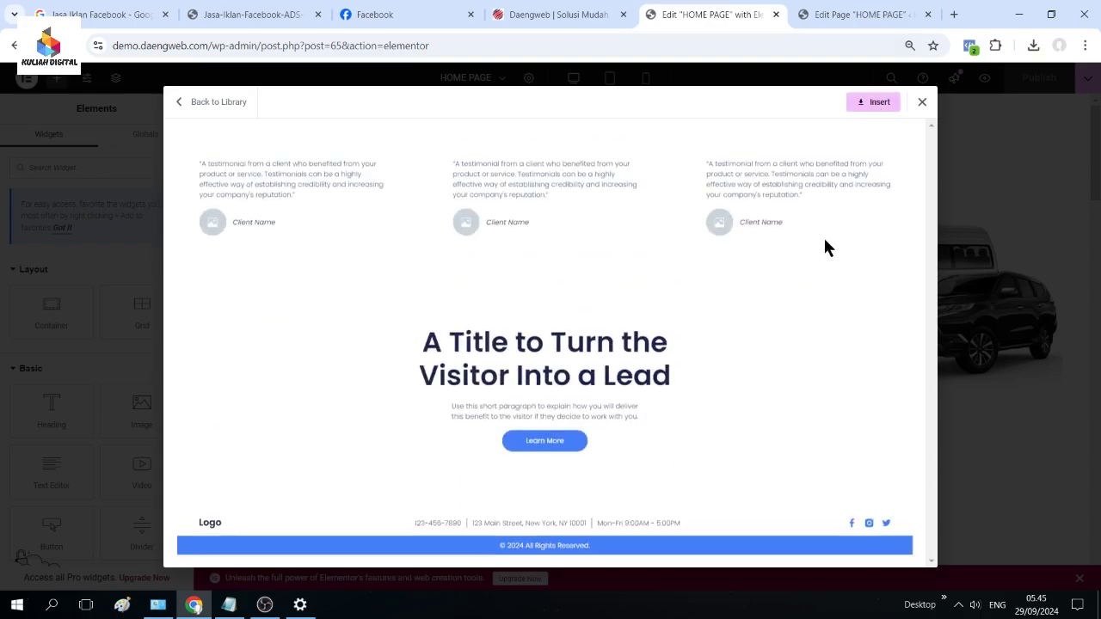
left_click(923, 102)
- Review the hero and About Us sections, and inspect the content settings of the hero's description text and car image
scroll(639, 318, "down", 5)
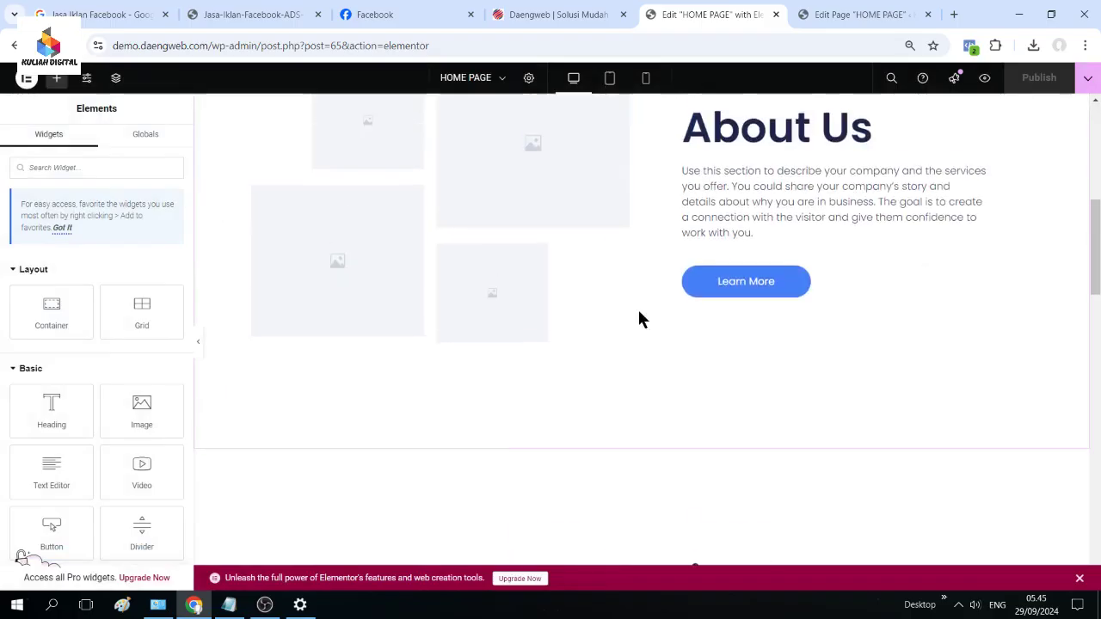
scroll(639, 318, "up", 4)
scroll(638, 306, "up", 1)
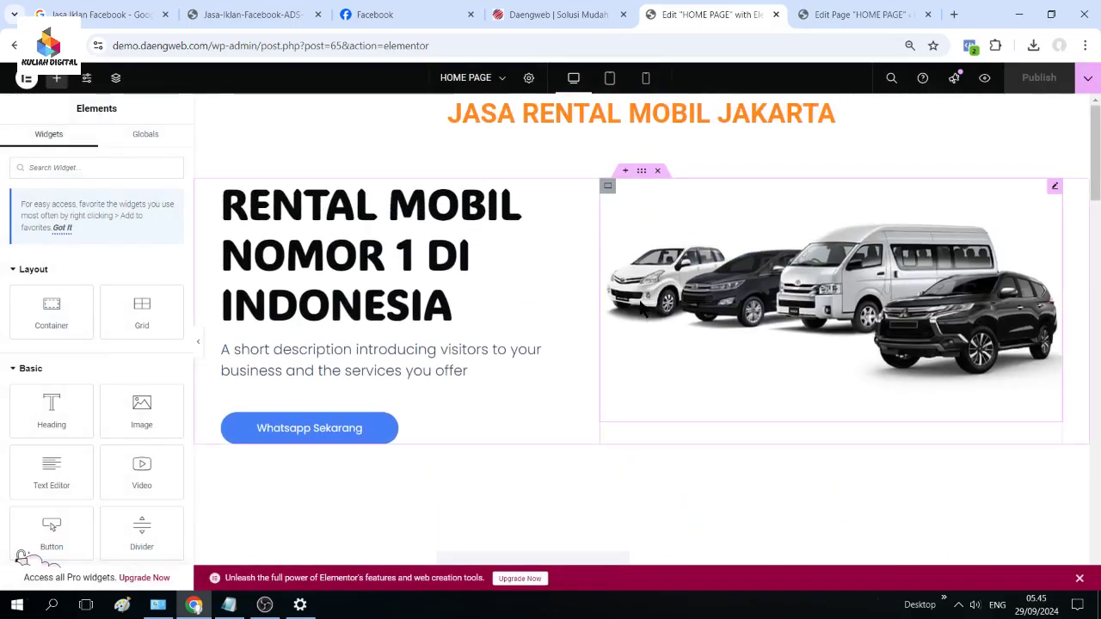
scroll(529, 404, "down", 2)
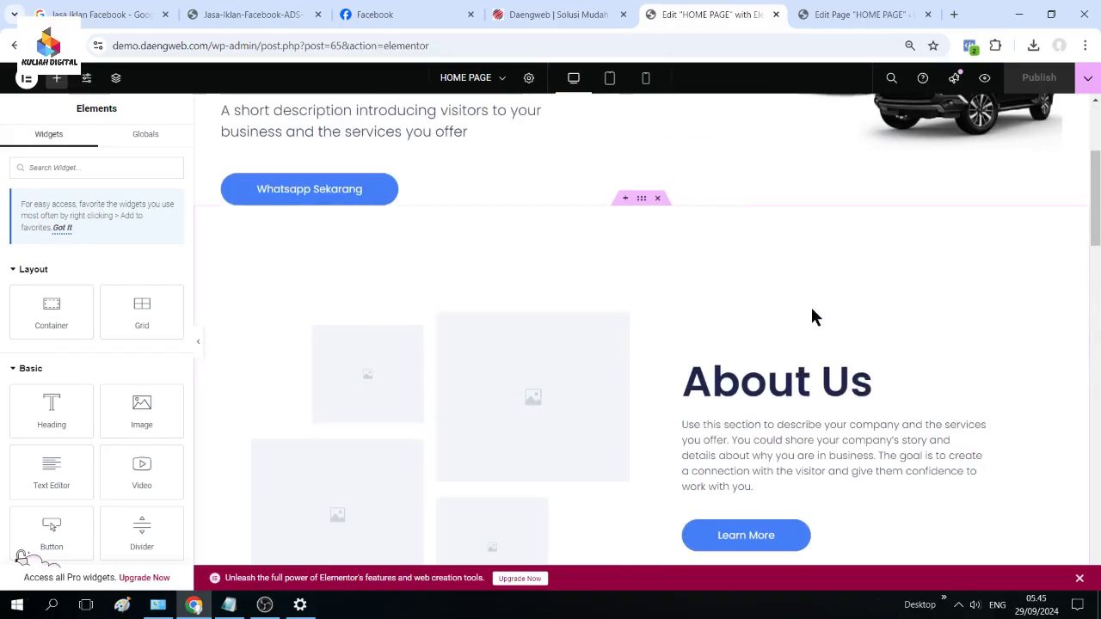
scroll(823, 320, "up", 2)
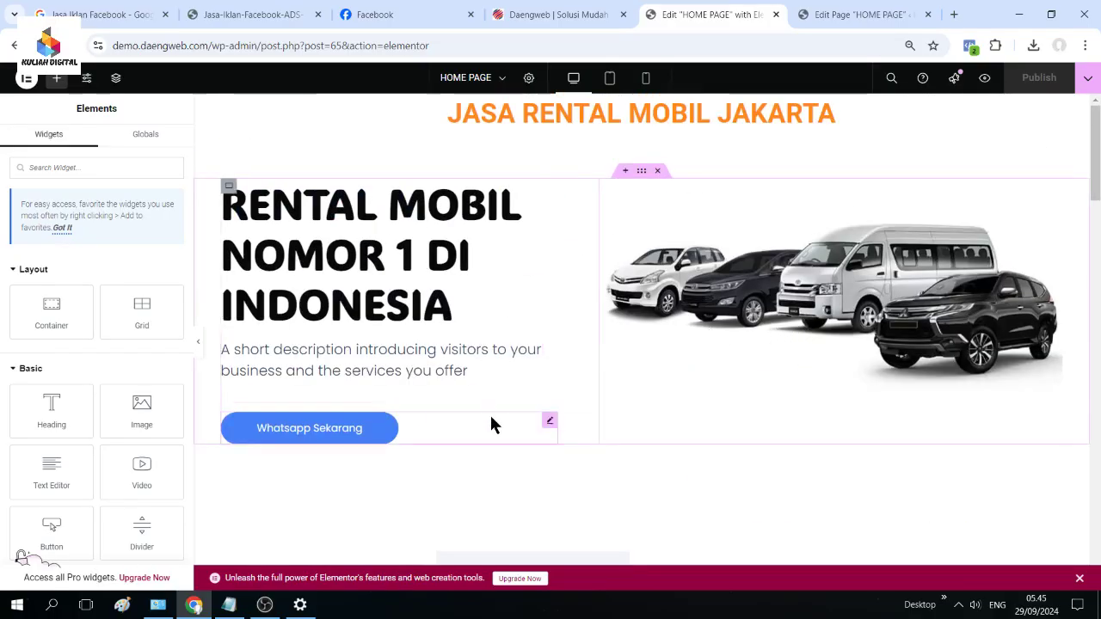
left_click(456, 377)
left_click(826, 294)
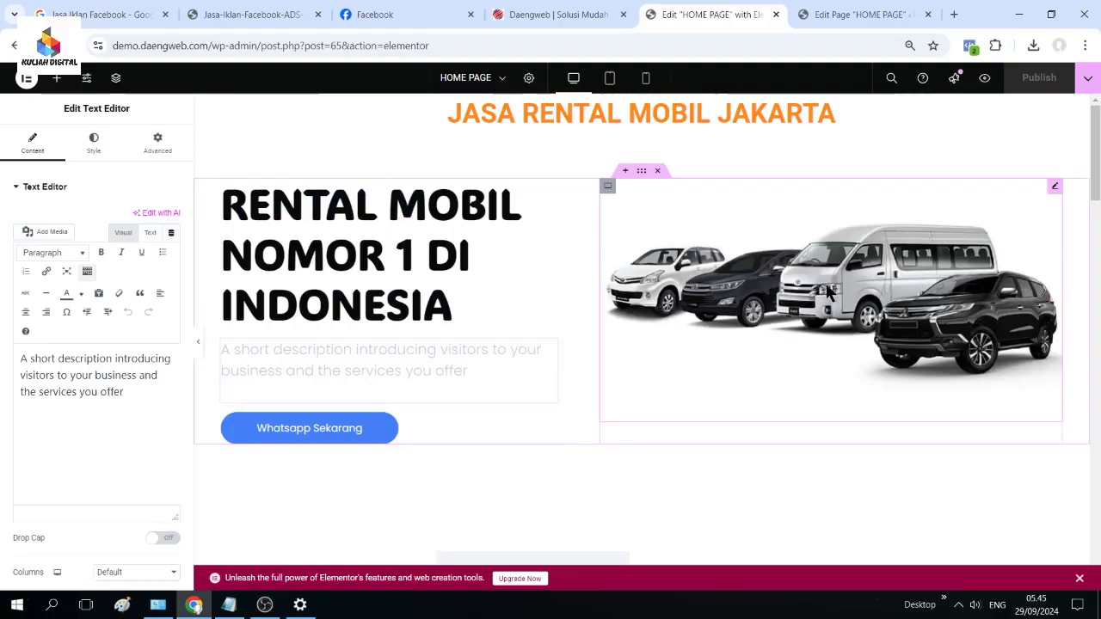
mouse_move(89, 276)
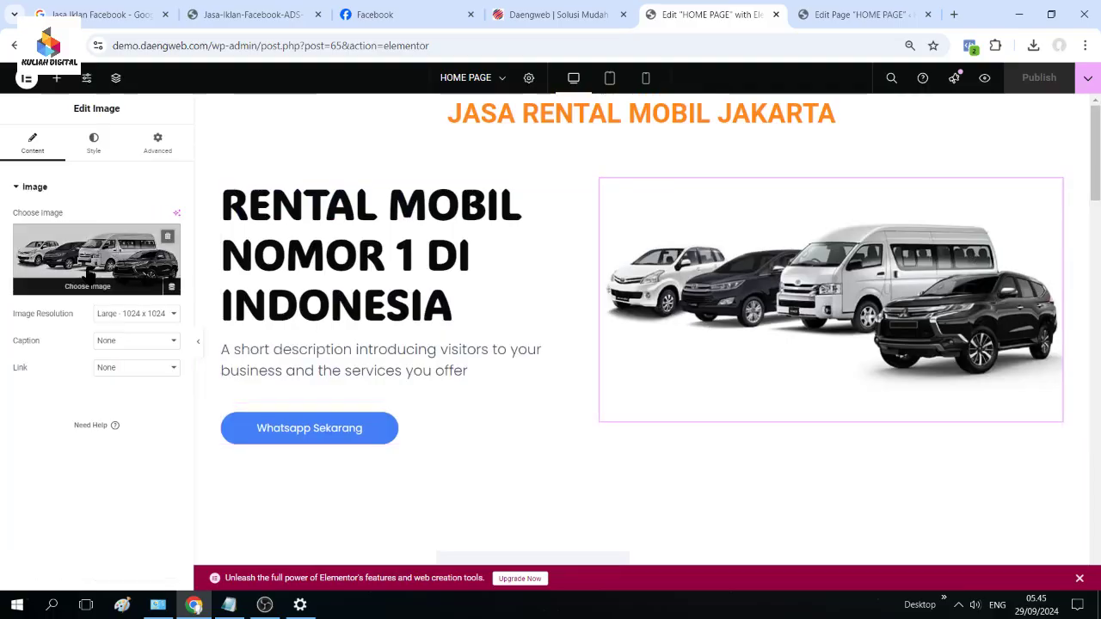
- Delete the whole About Us section below the hero, after checking its heading's content settings
scroll(793, 295, "down", 1)
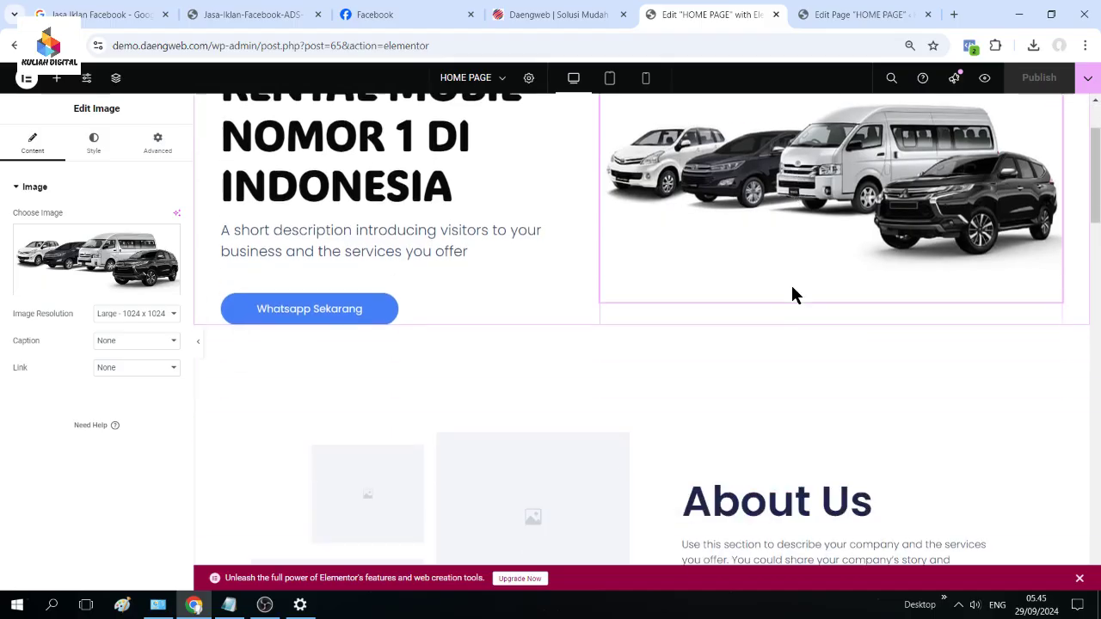
scroll(790, 284, "down", 1)
left_click(873, 389)
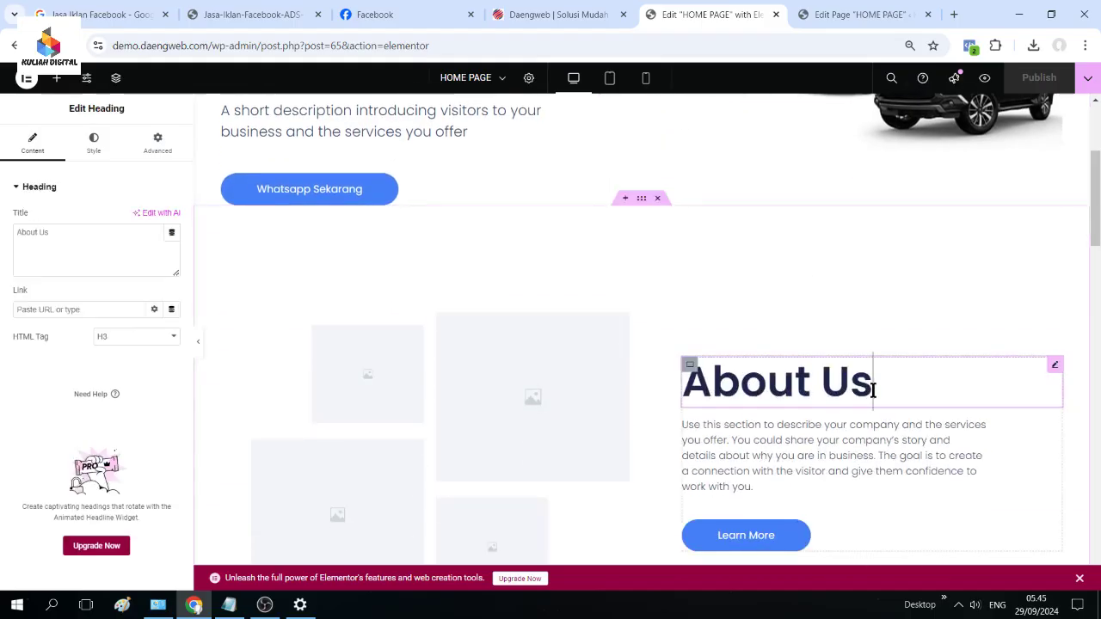
scroll(873, 390, "down", 3)
scroll(759, 244, "up", 4)
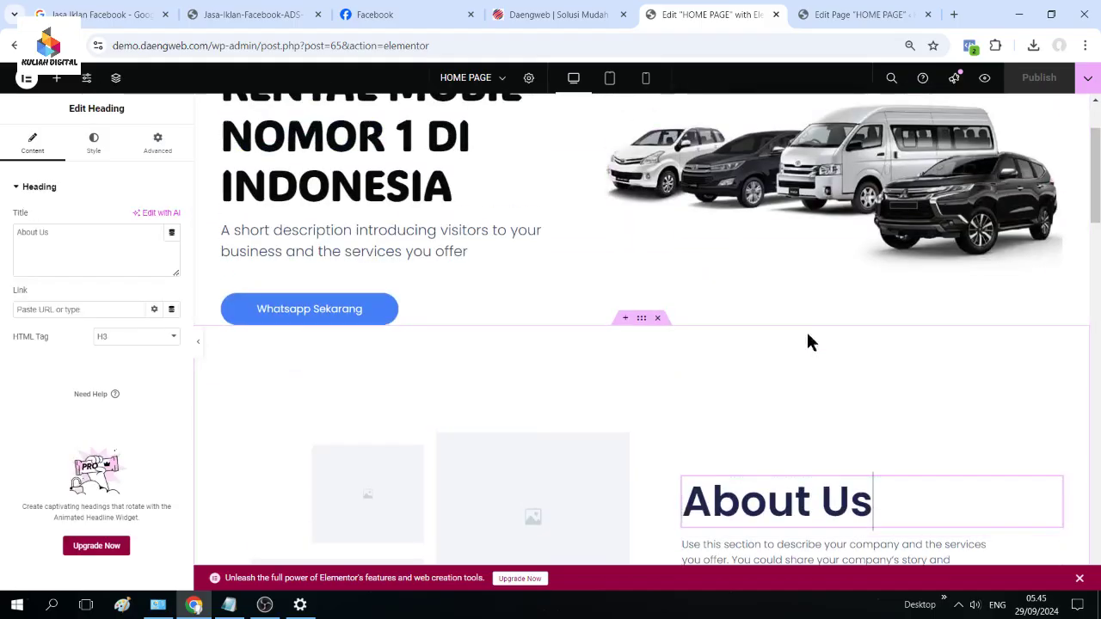
left_click(657, 321)
- Examine the page layout from the RENTAL MOBIL hero through Our Services to Why Choose Us and back
scroll(679, 344, "down", 2)
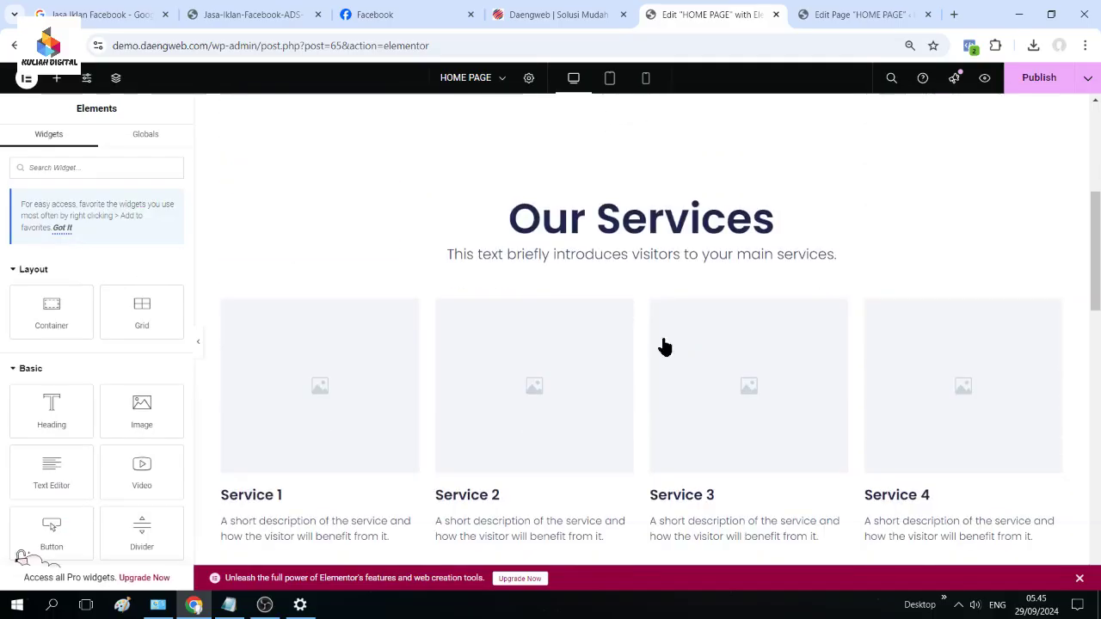
scroll(657, 260, "up", 2)
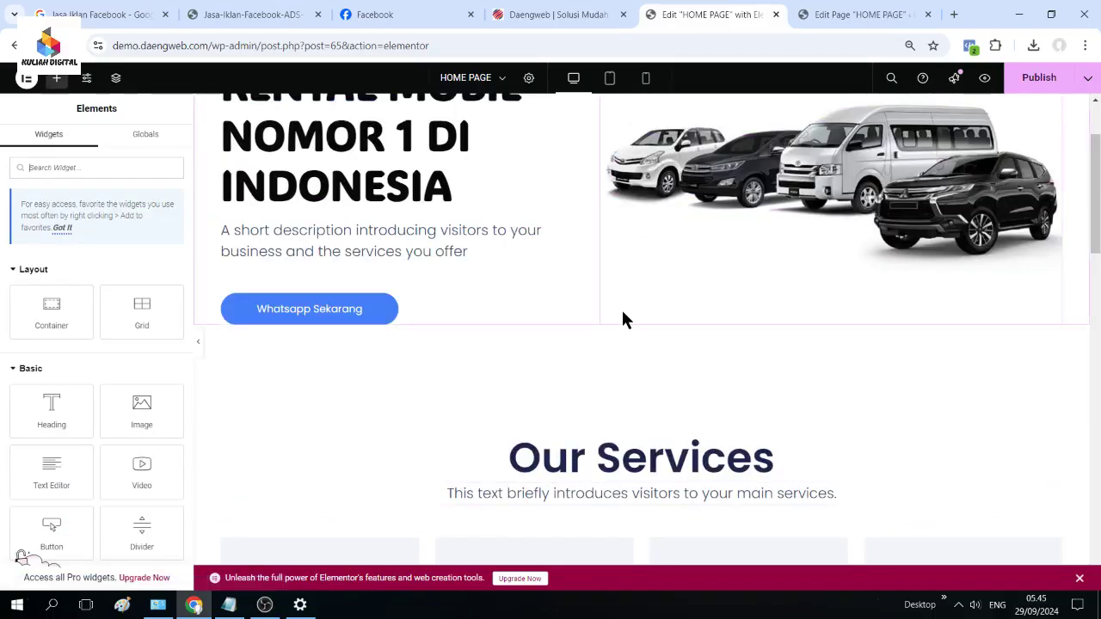
scroll(645, 369, "down", 1)
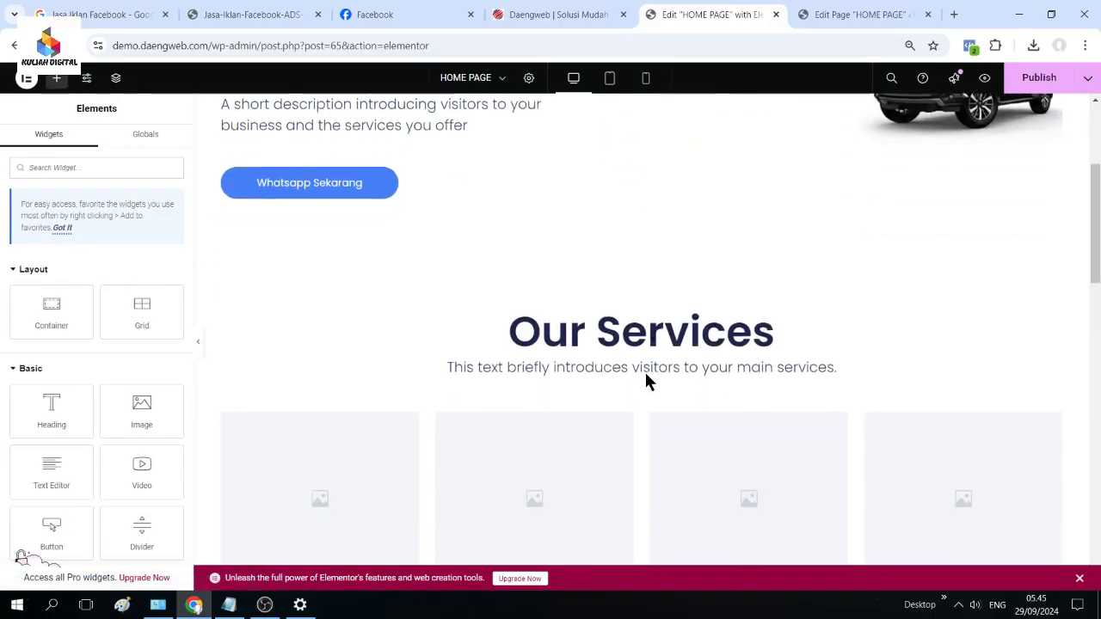
scroll(645, 361, "up", 2)
scroll(647, 360, "down", 3)
scroll(649, 369, "up", 2)
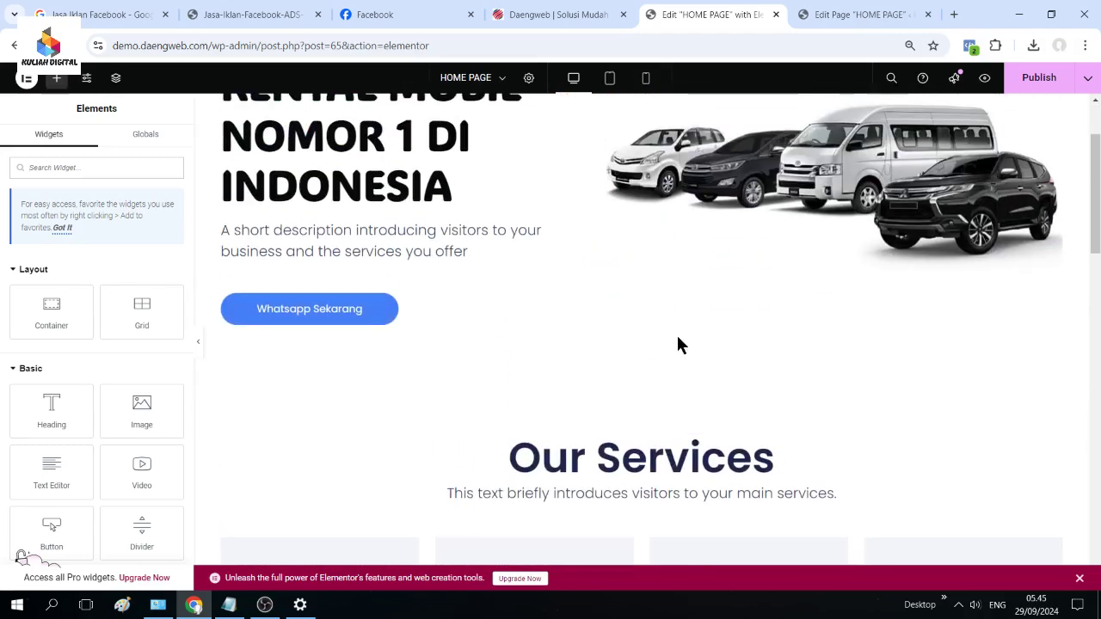
scroll(692, 354, "down", 3)
scroll(688, 371, "down", 1)
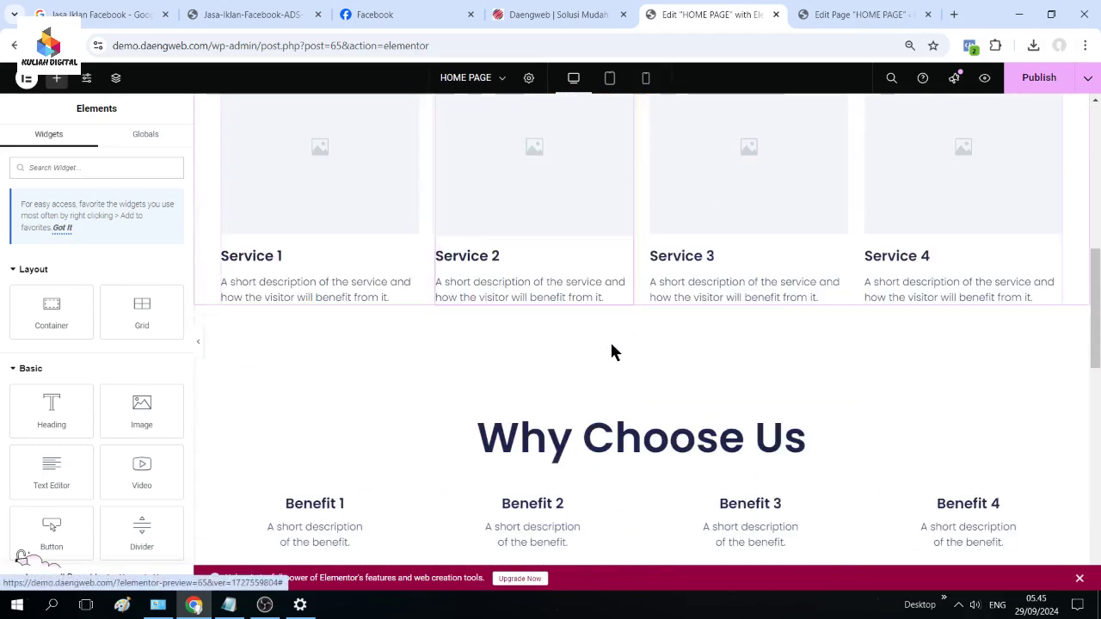
scroll(960, 243, "up", 4)
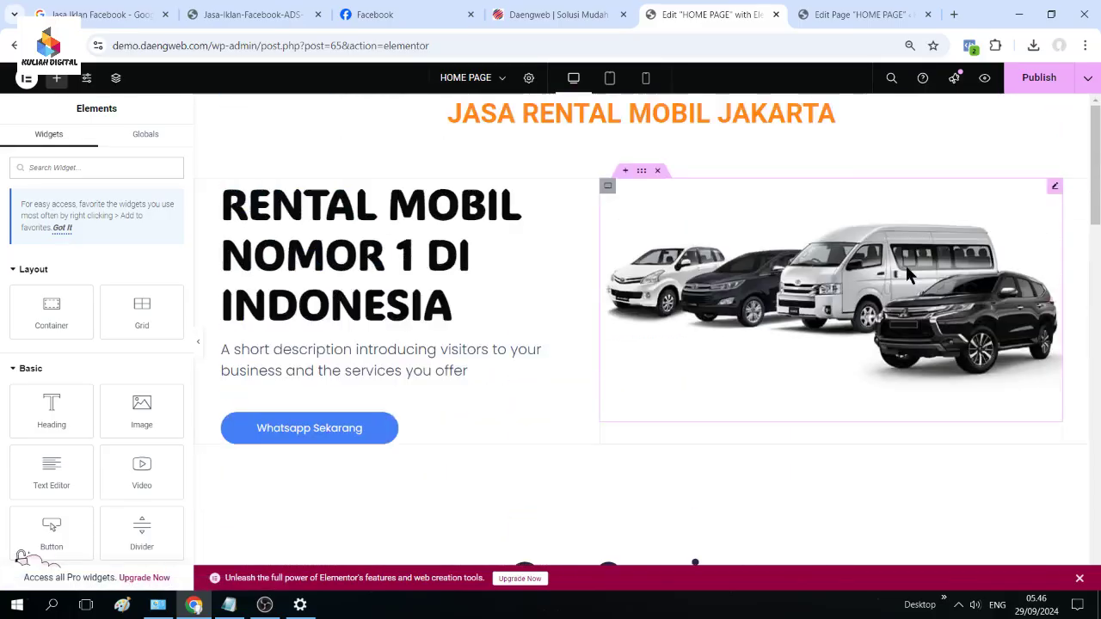
- Replace the Our Services heading's title with "LAYANAN KAMI"
scroll(904, 262, "down", 2)
scroll(870, 270, "down", 1)
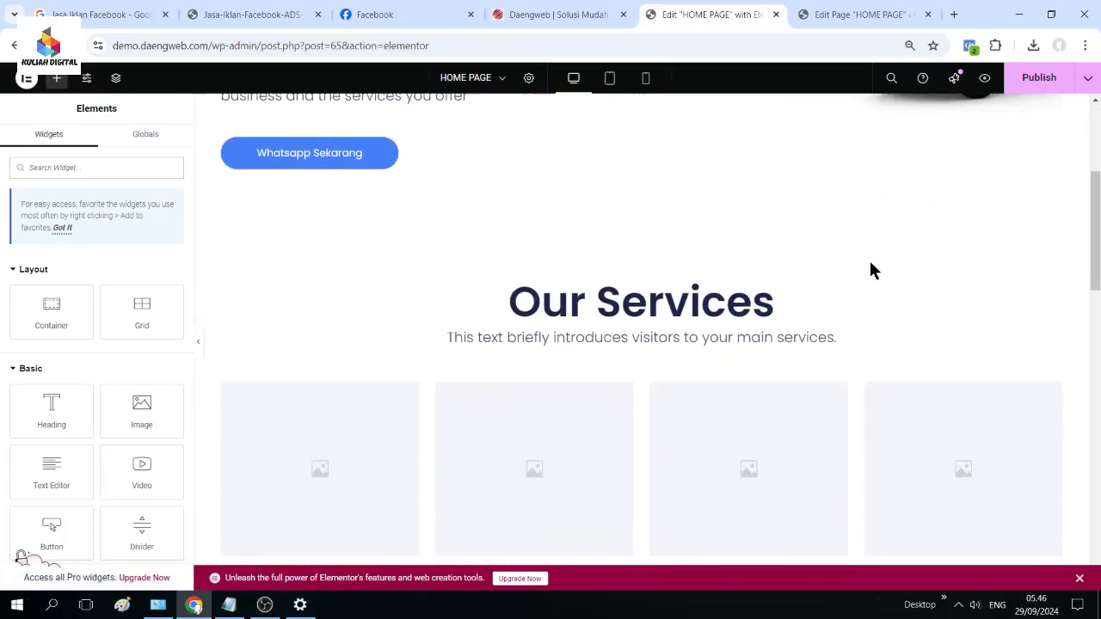
scroll(799, 301, "up", 1)
left_click(720, 344)
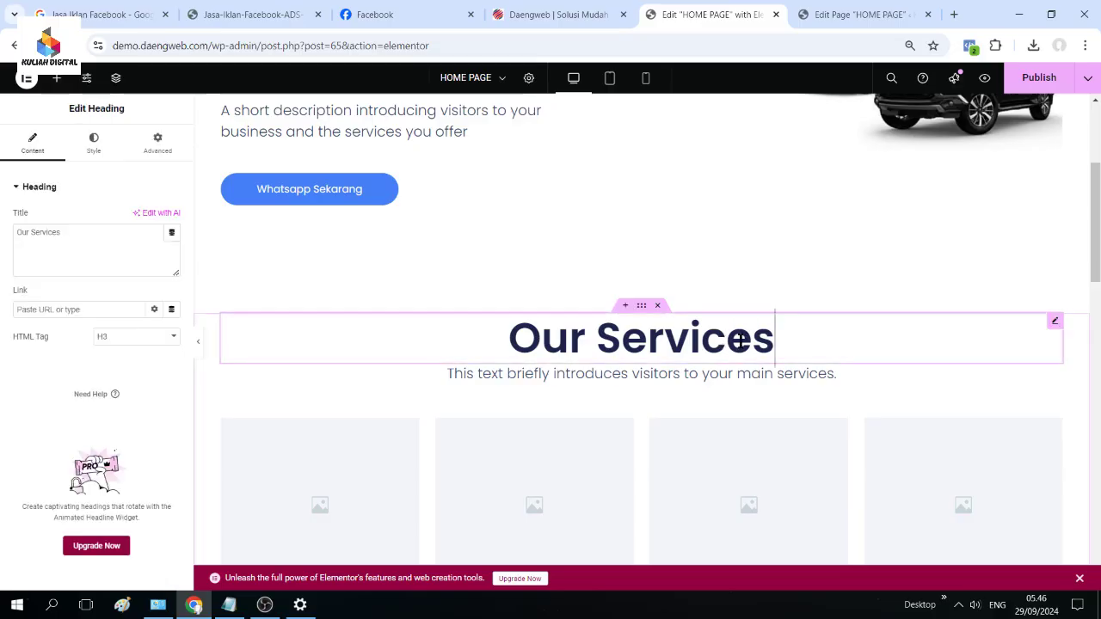
left_click_drag(86, 241, 2, 247)
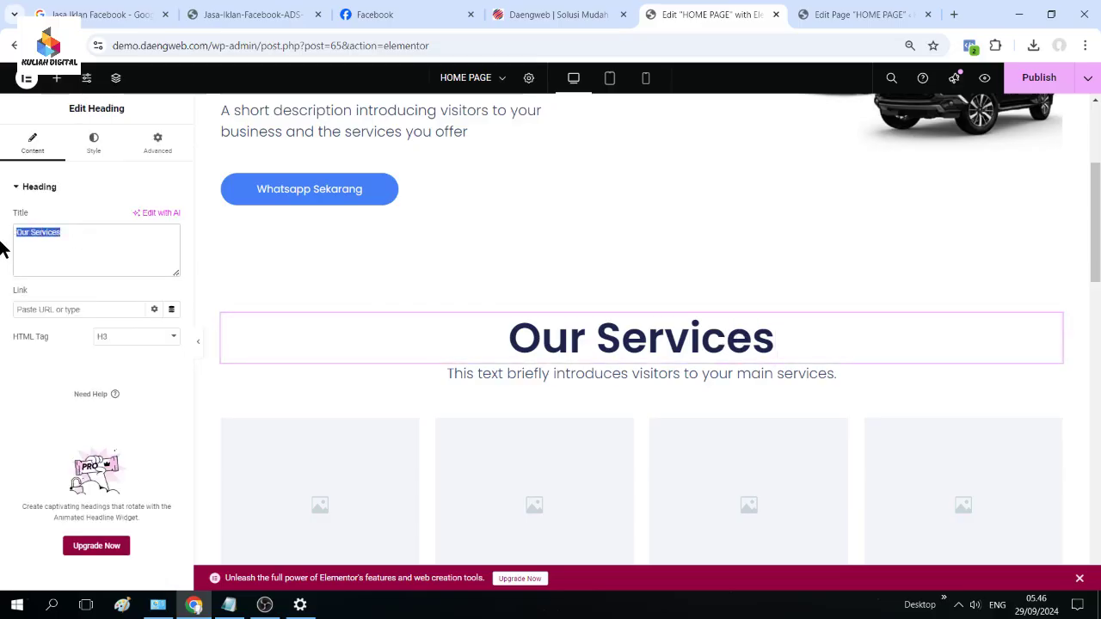
type("LAYANA")
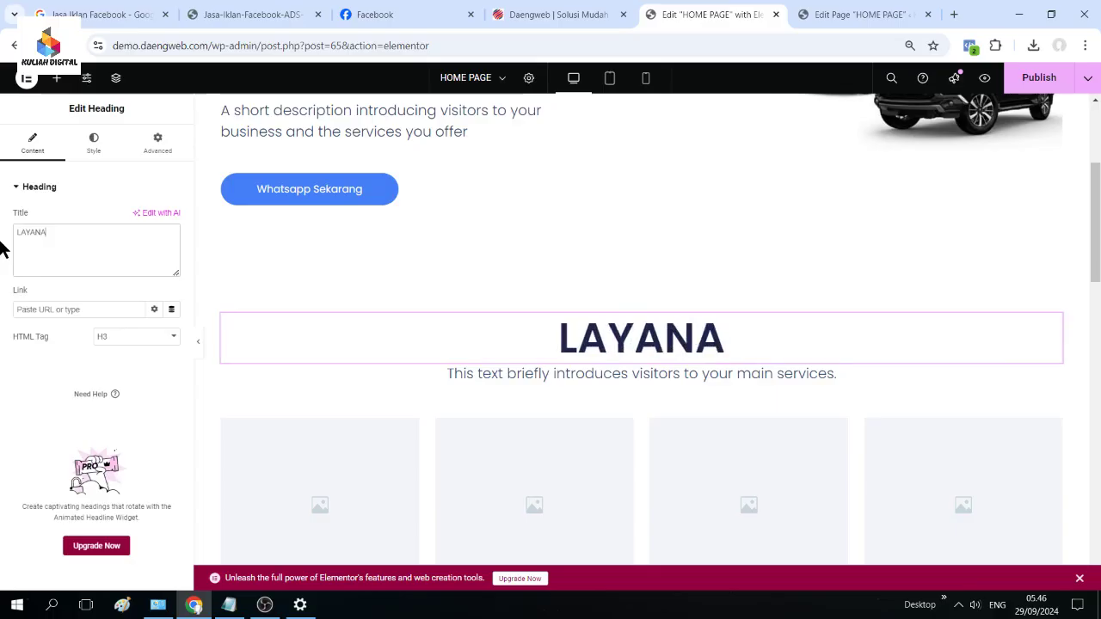
type("N KAMI")
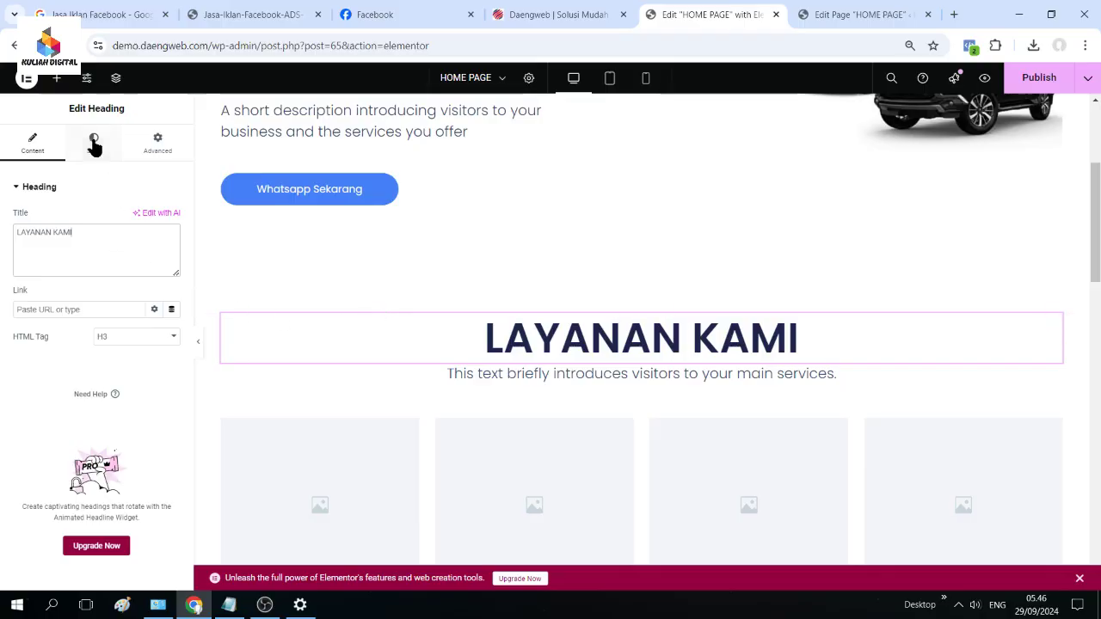
left_click_drag(834, 336, 582, 343)
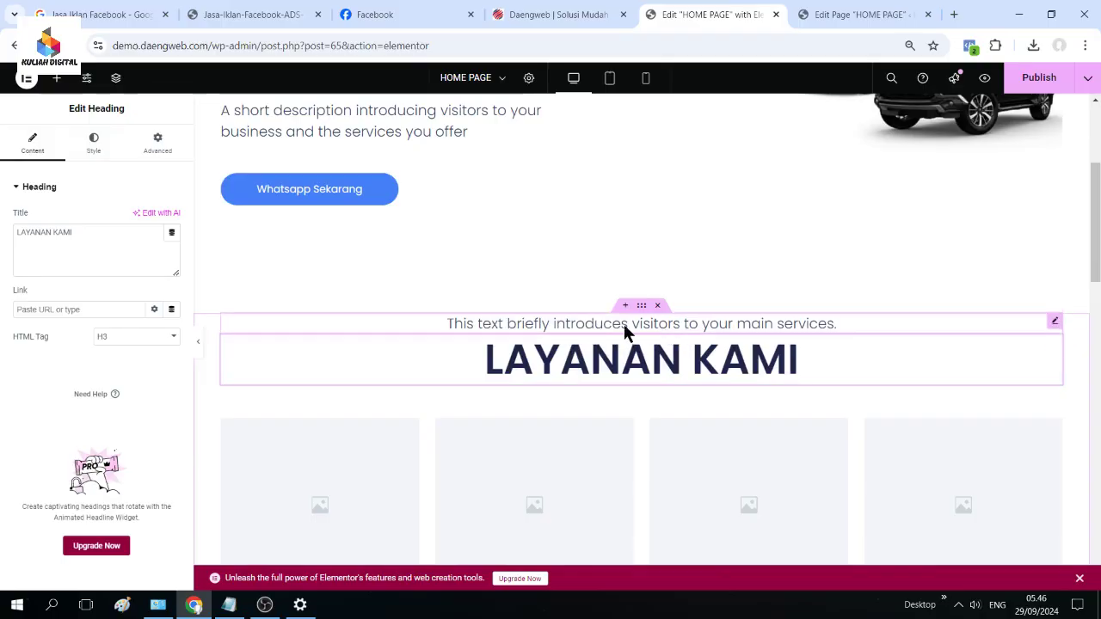
key("Delete")
key("ctrl+z")
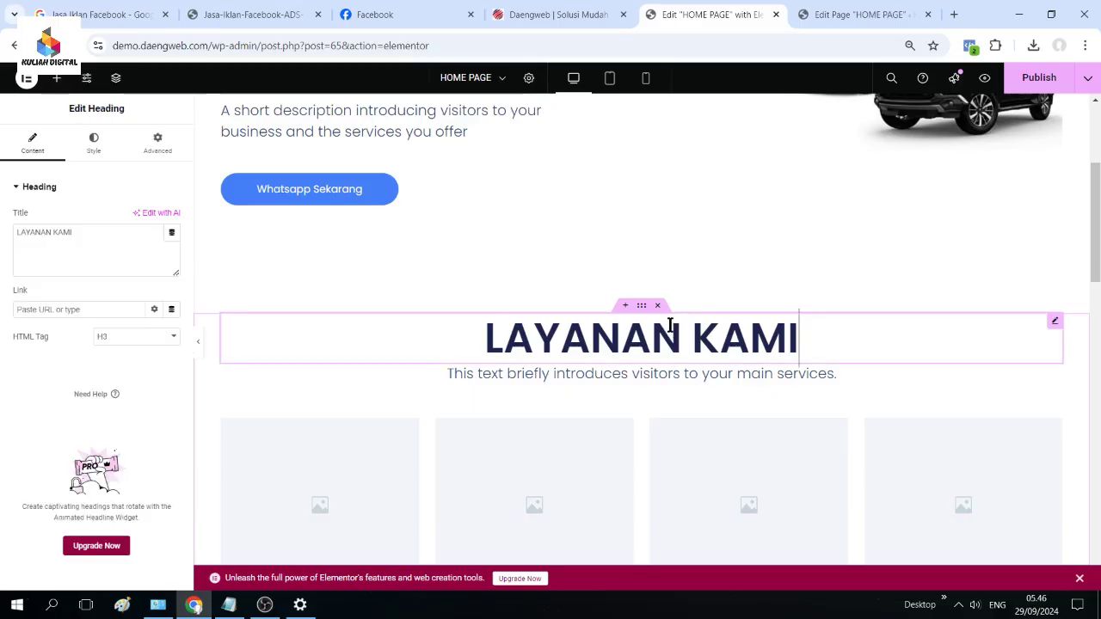
- Set the LAYANAN KAMI heading's text colour to near-black #01030A
left_click(410, 336)
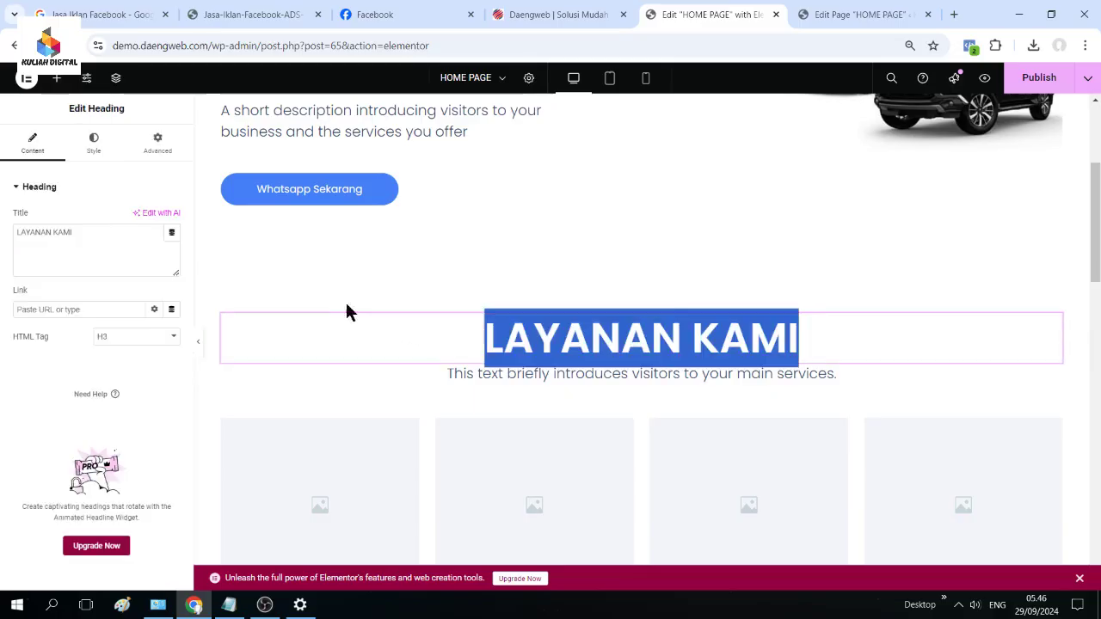
left_click(97, 150)
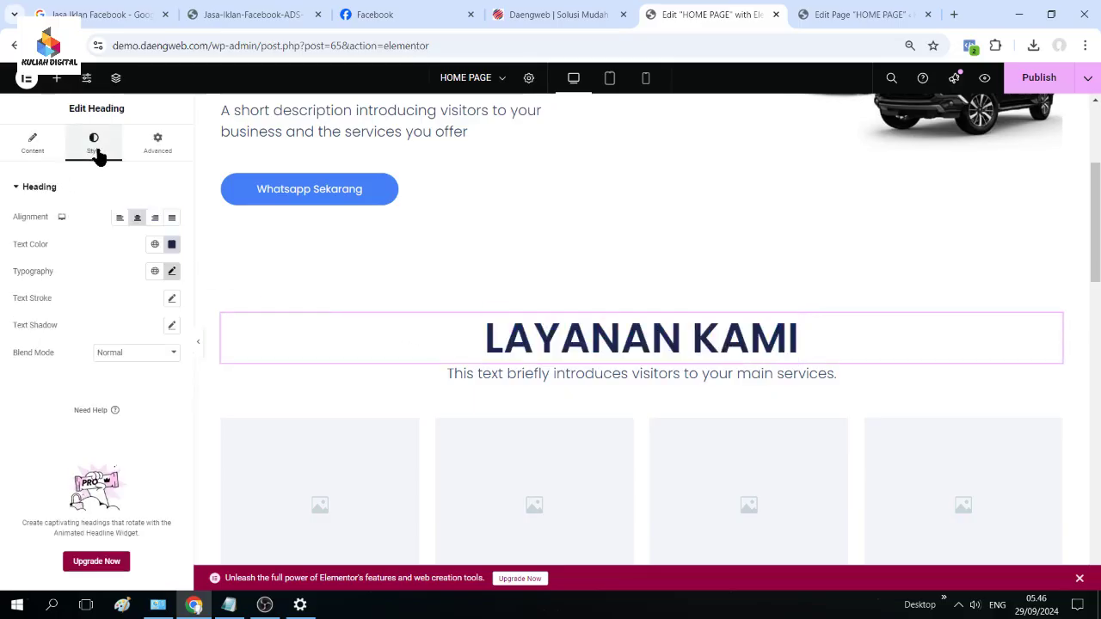
left_click(172, 244)
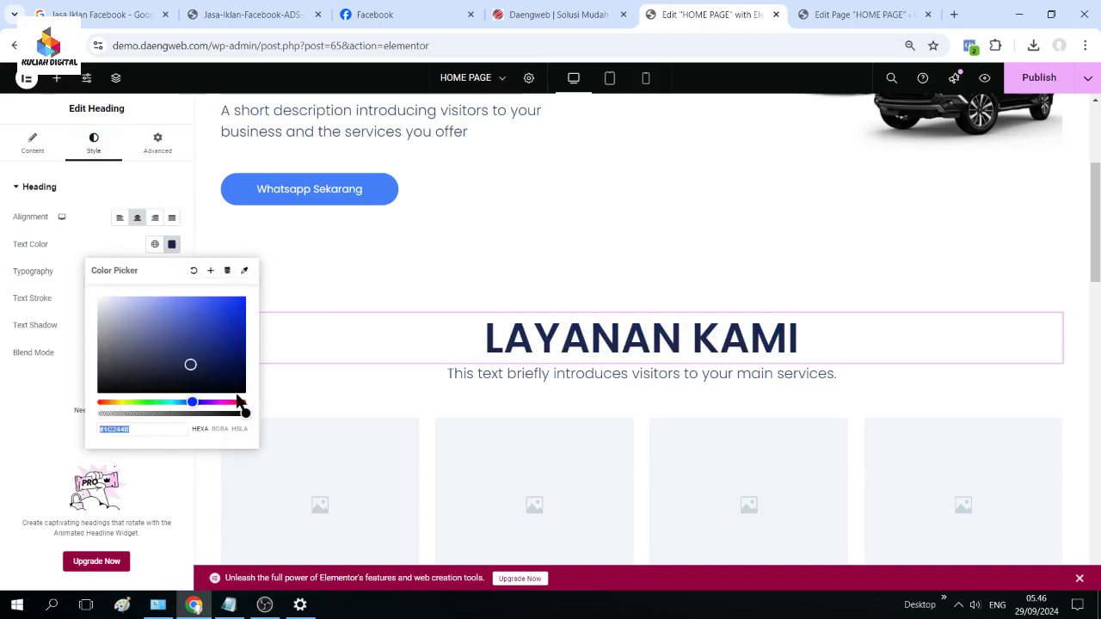
left_click_drag(138, 383, 115, 383)
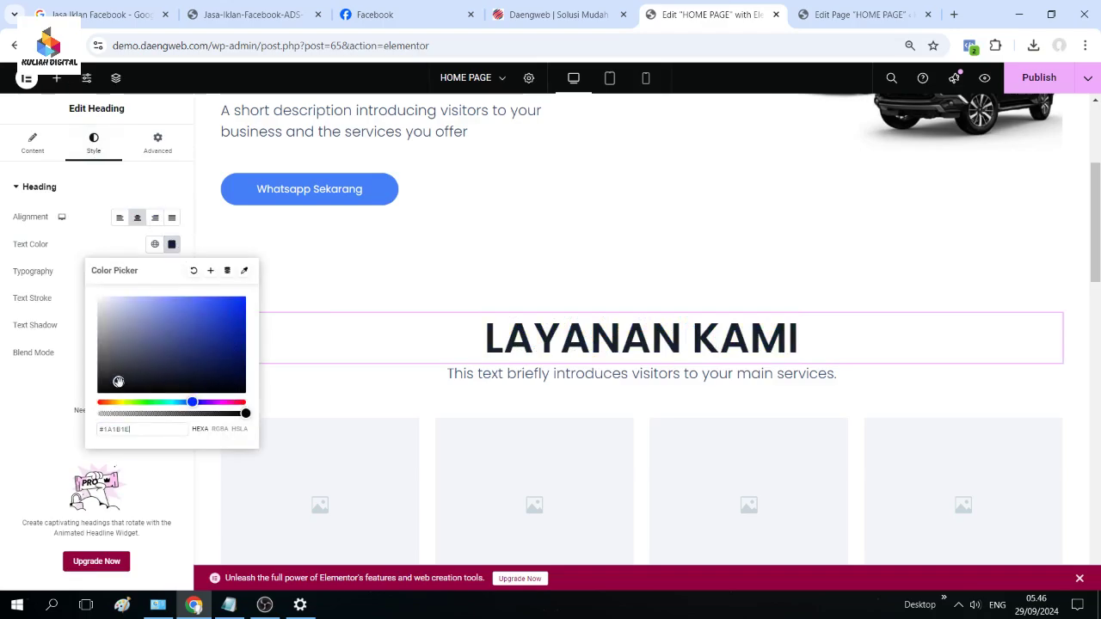
left_click(228, 390)
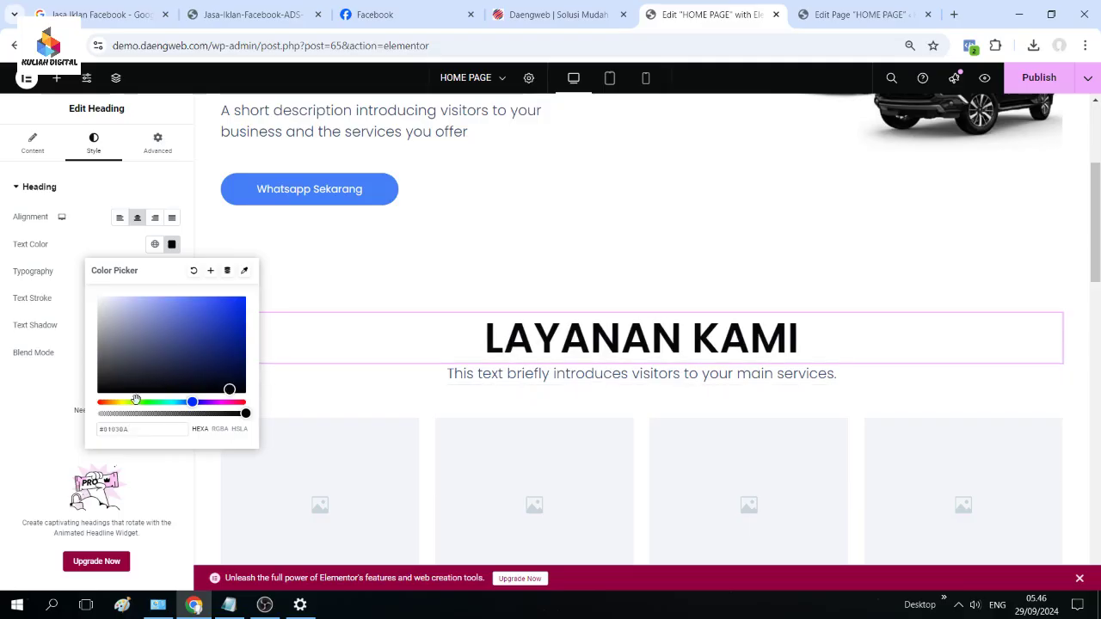
- Try brown and amber shades as the LAYANAN KAMI heading's text colour
left_click(106, 401)
left_click(188, 334)
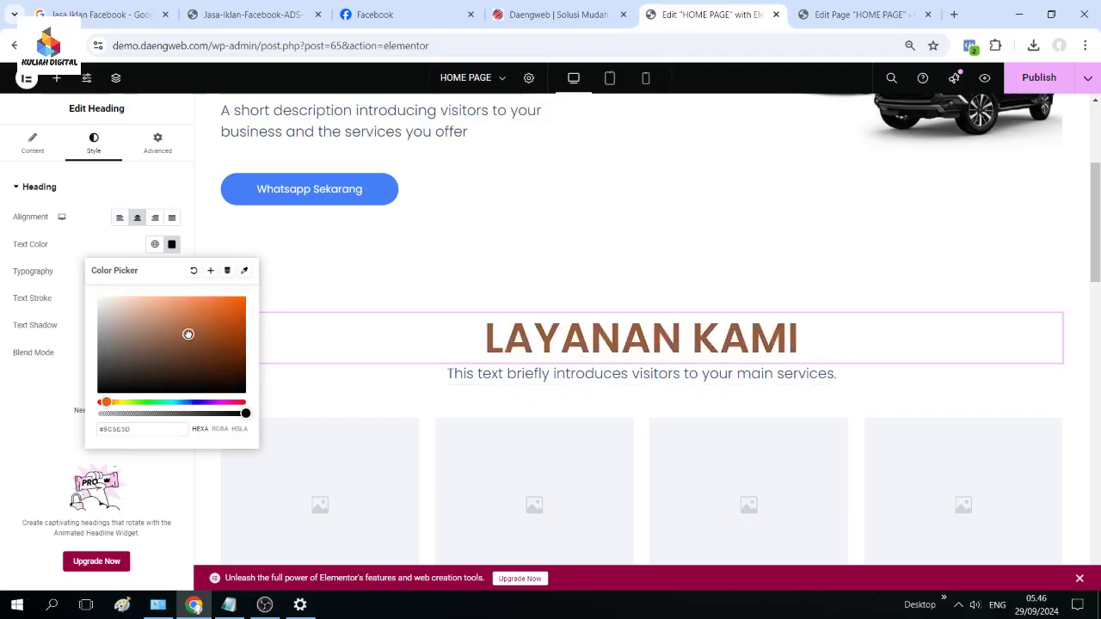
left_click(213, 305)
left_click(232, 335)
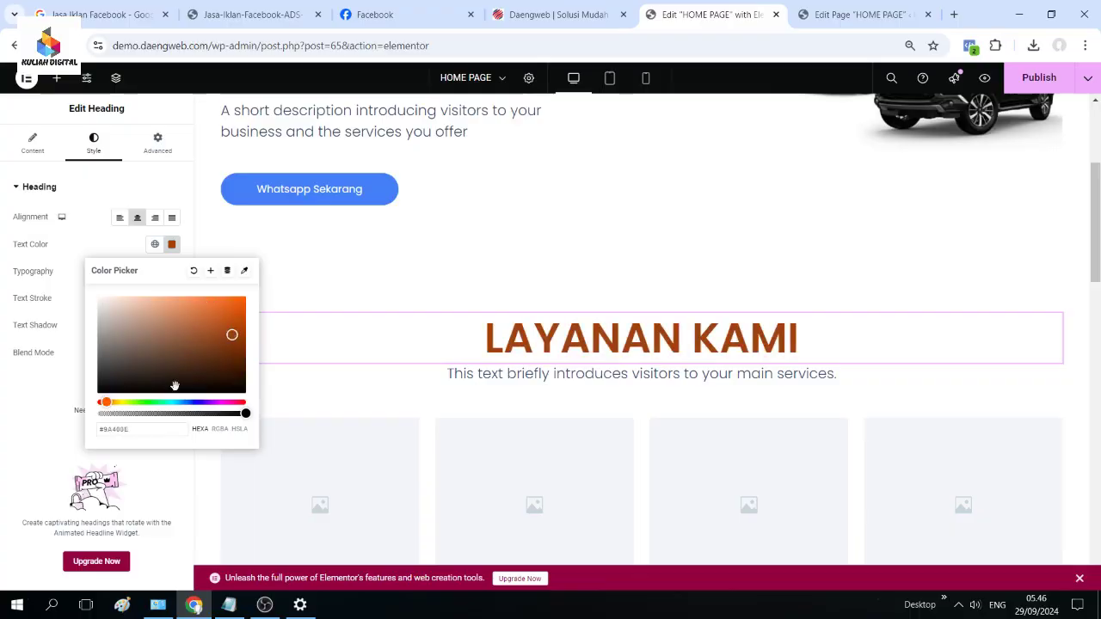
left_click(113, 402)
left_click(211, 329)
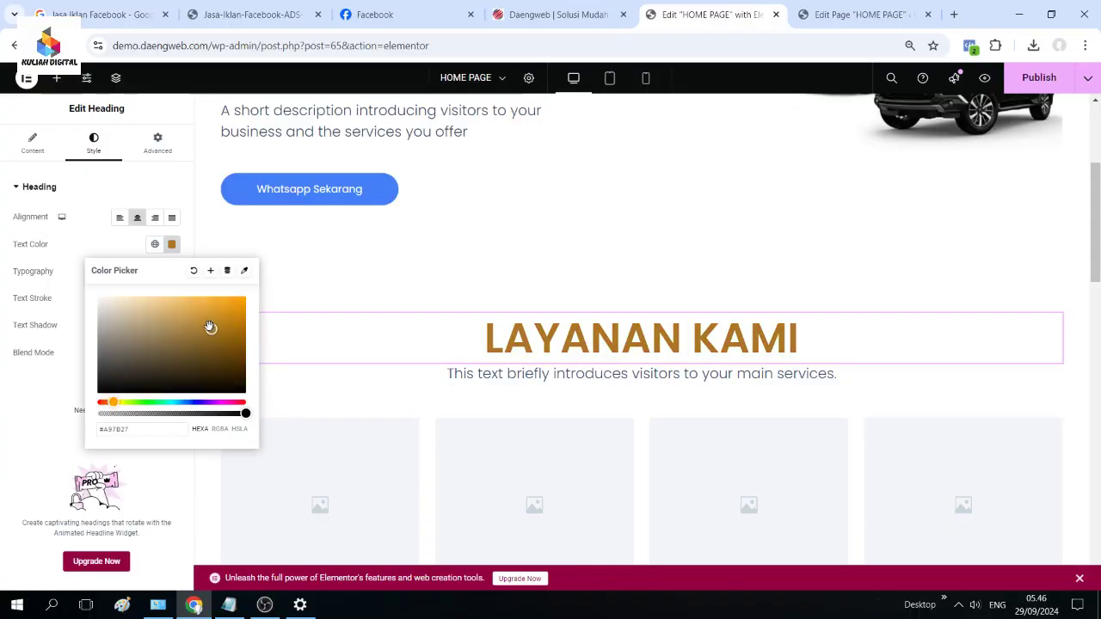
- Set the LAYANAN KAMI heading's text colour to the muted blue #246D90
left_click(179, 402)
left_click(208, 338)
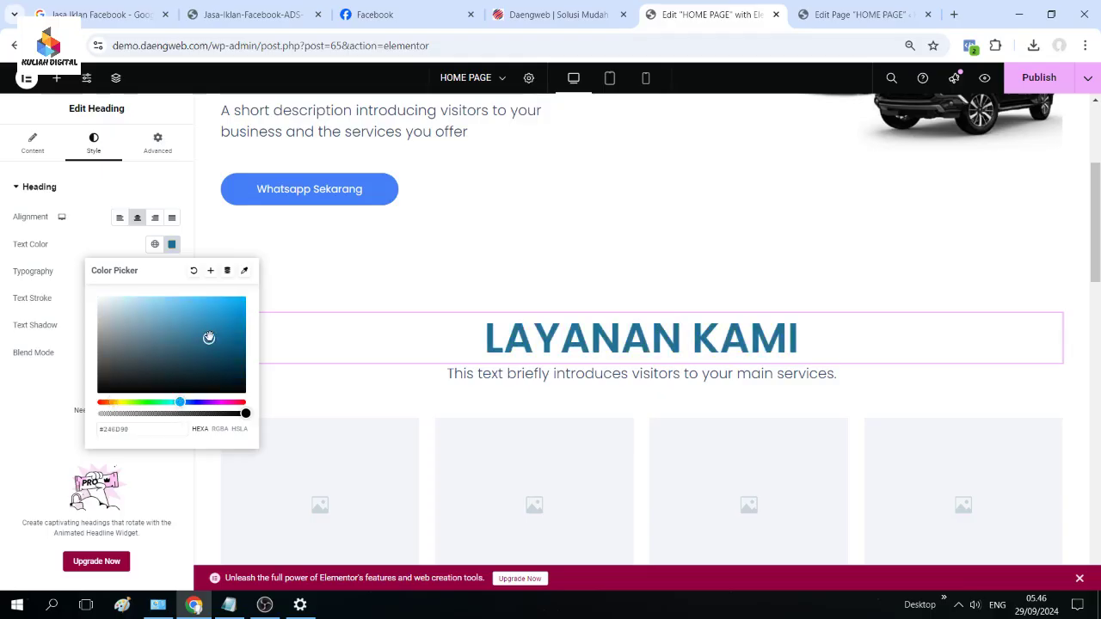
left_click(297, 248)
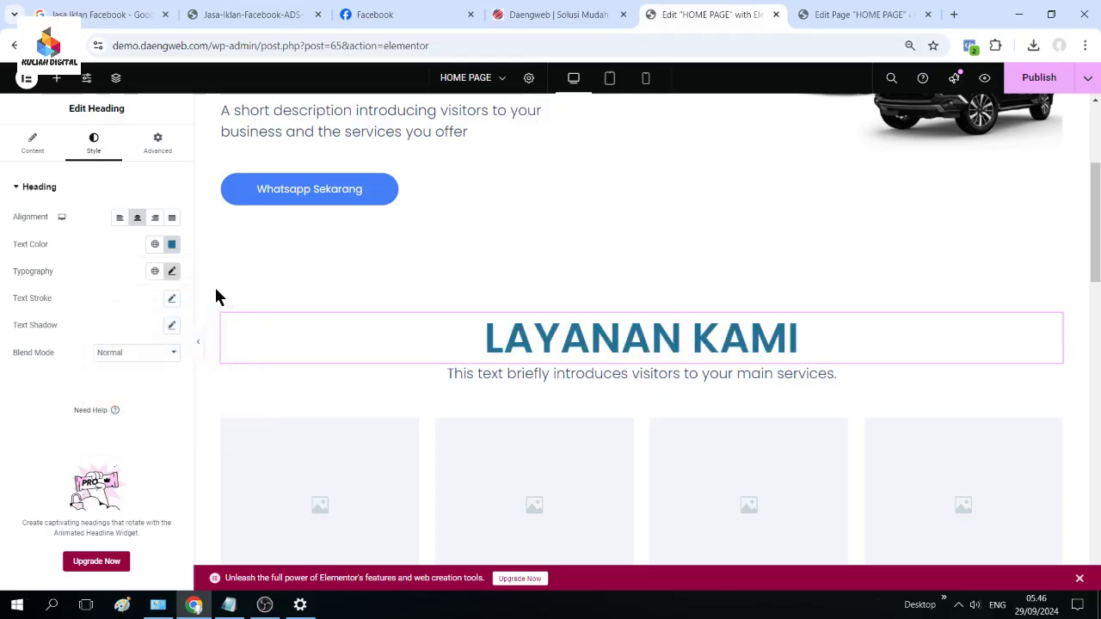
- Give the LAYANAN KAMI heading a text shadow with a blur of 30
left_click(172, 326)
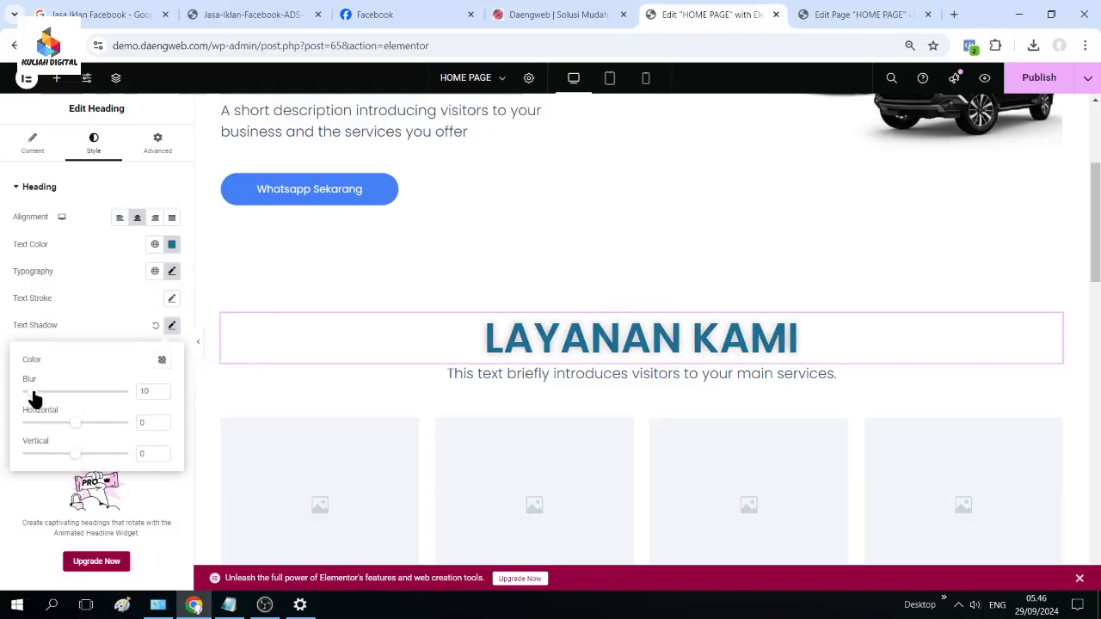
left_click_drag(33, 398, 57, 404)
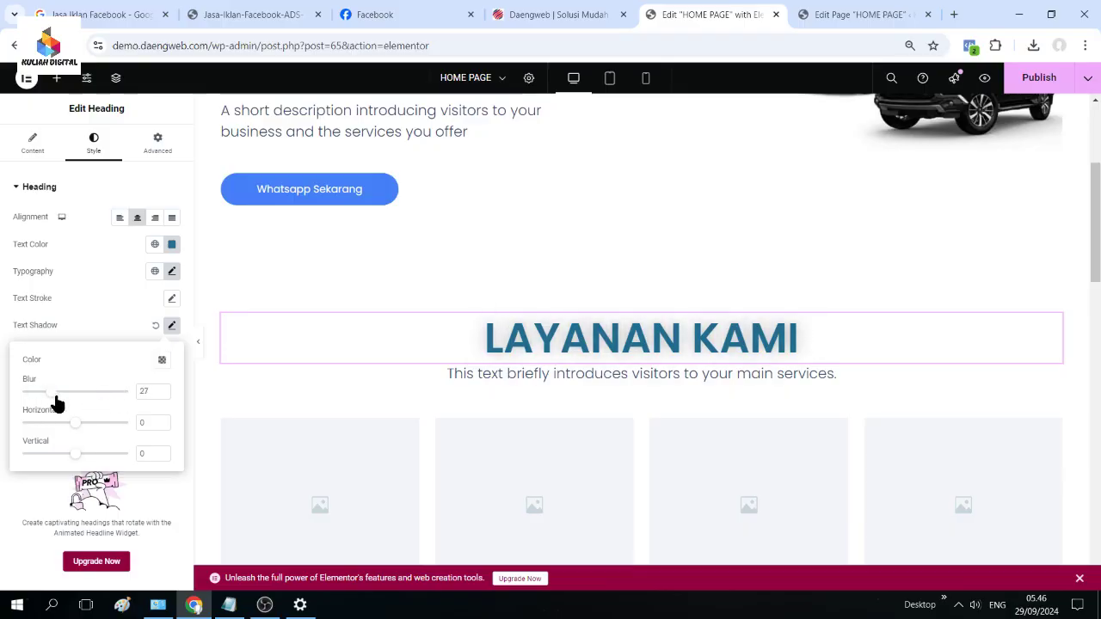
left_click(173, 299)
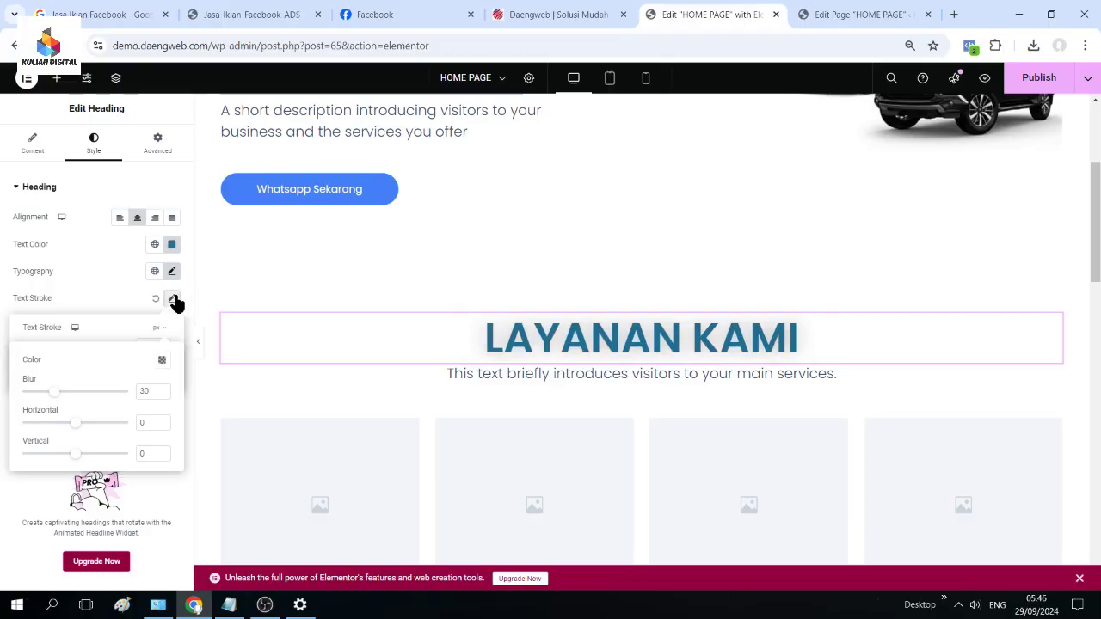
left_click(110, 293)
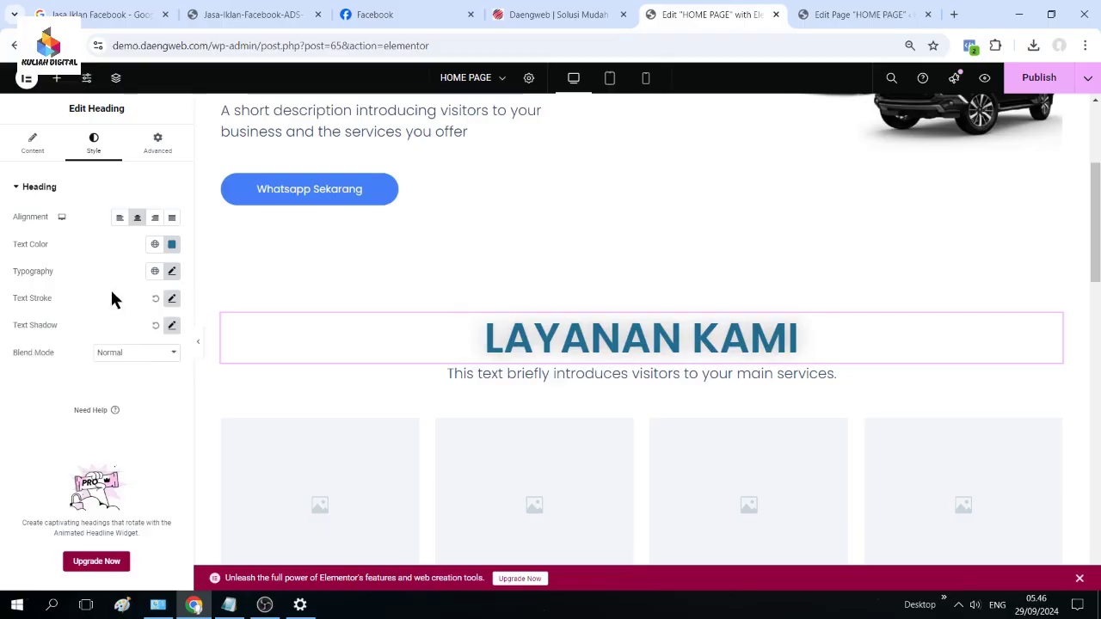
- Review the LAYANAN KAMI heading's text stroke settings, blend mode options, content settings and advanced layout settings
left_click(172, 300)
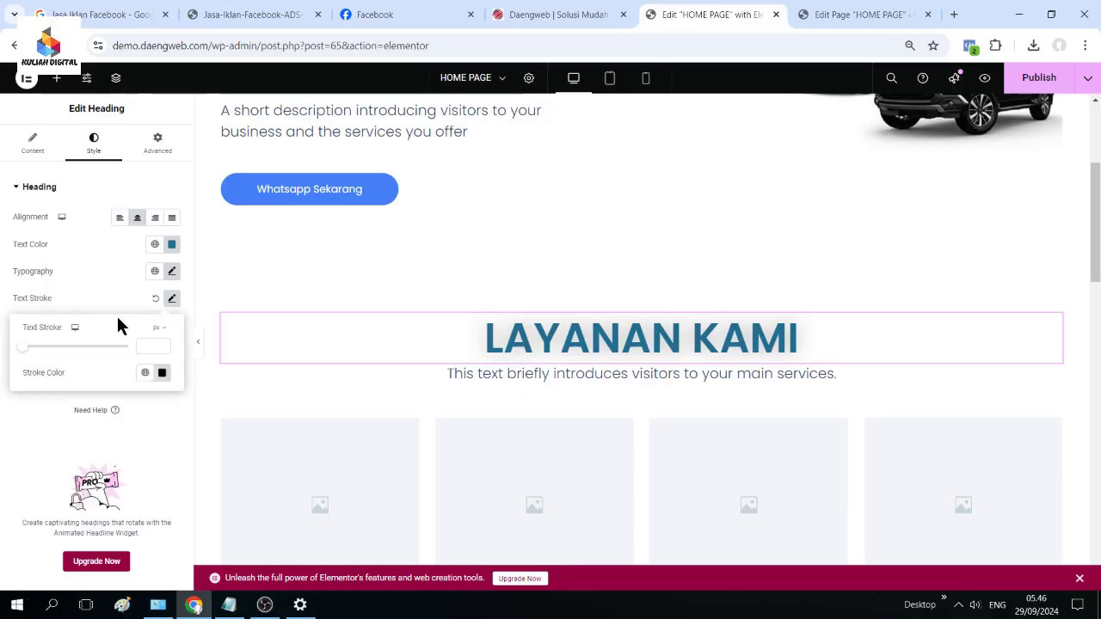
left_click(118, 315)
left_click(147, 352)
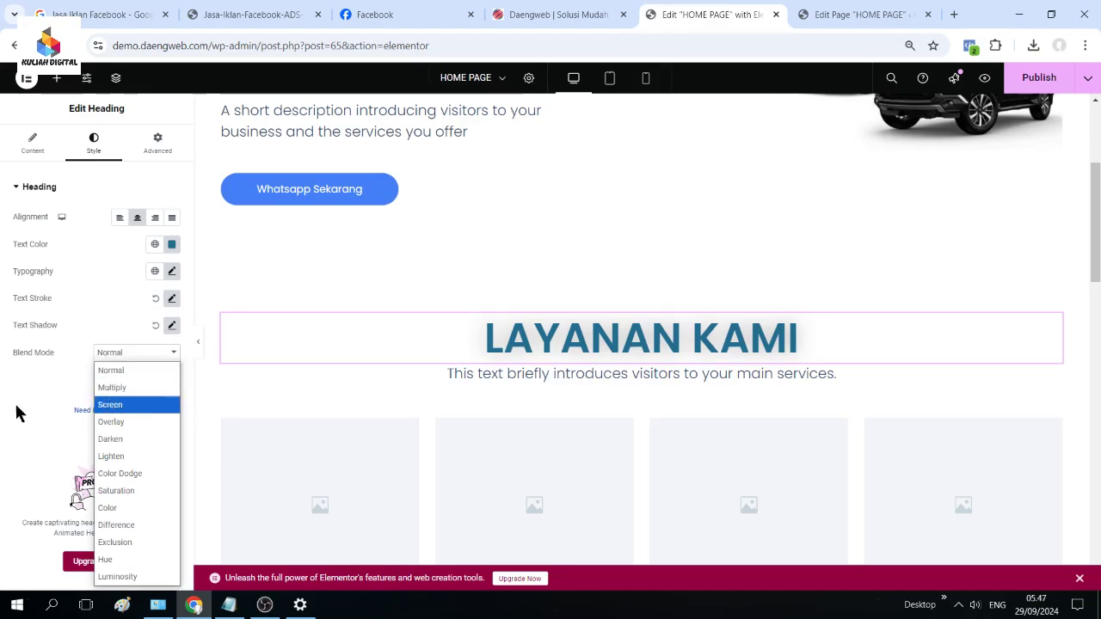
left_click(537, 350)
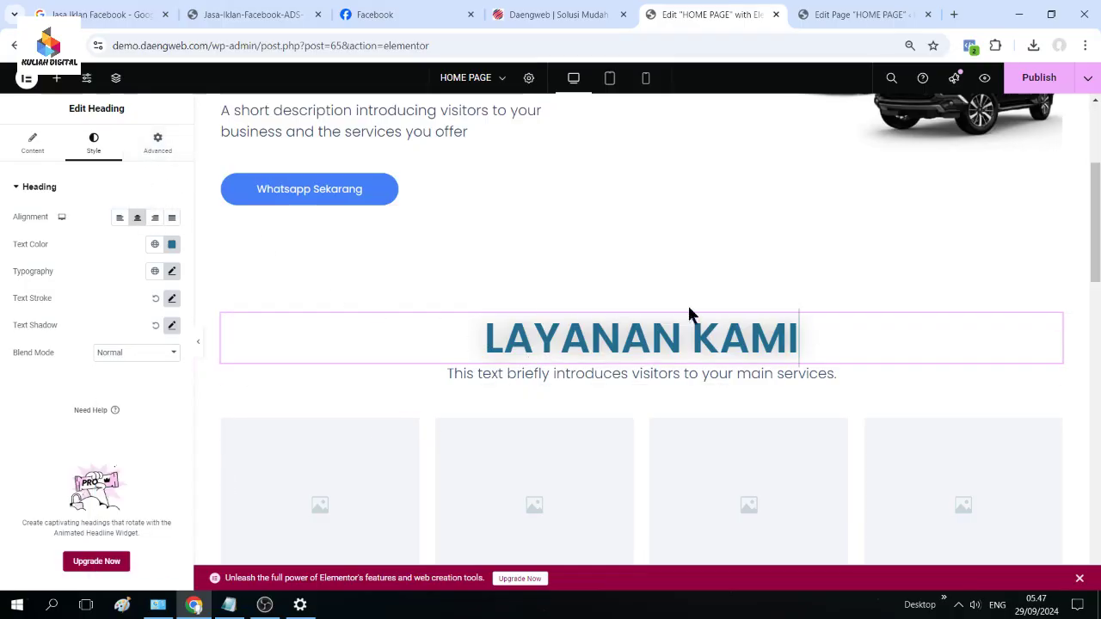
left_click(32, 144)
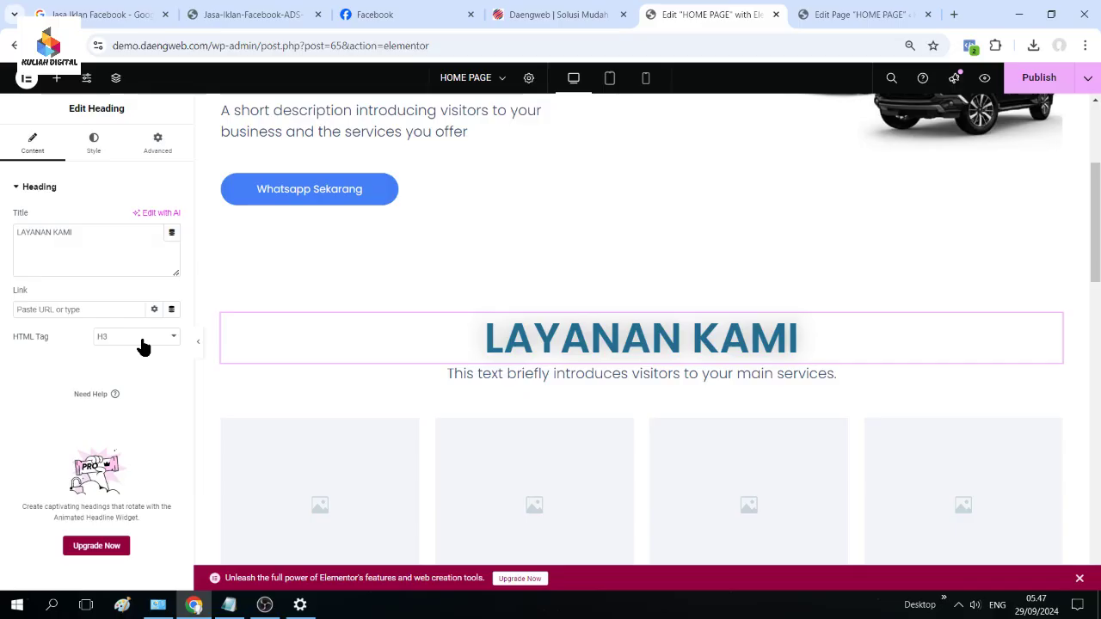
left_click(152, 153)
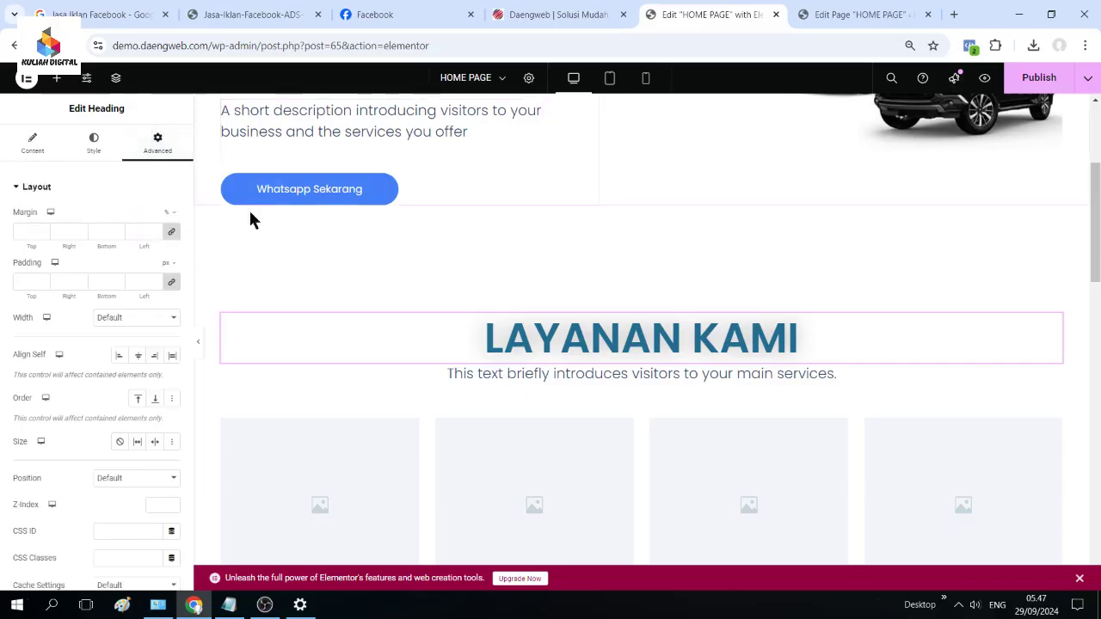
left_click(91, 148)
left_click(45, 153)
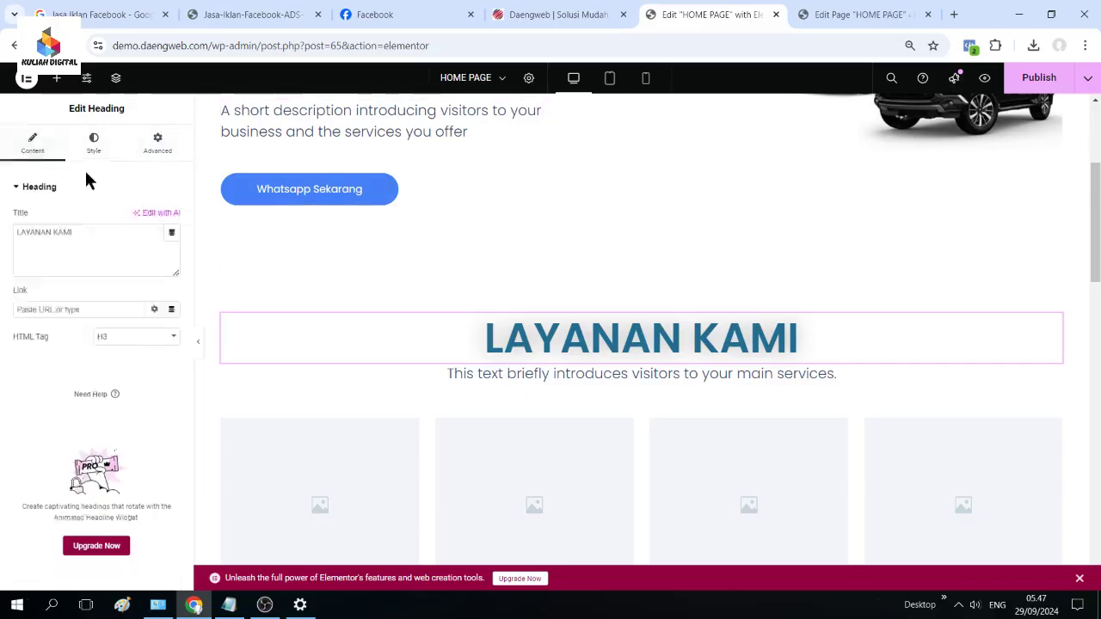
- Replace the description line below the LAYANAN KAMI heading with "Melayani Rental Mobil Berbagai Jenis Kendaran"
left_click(716, 373)
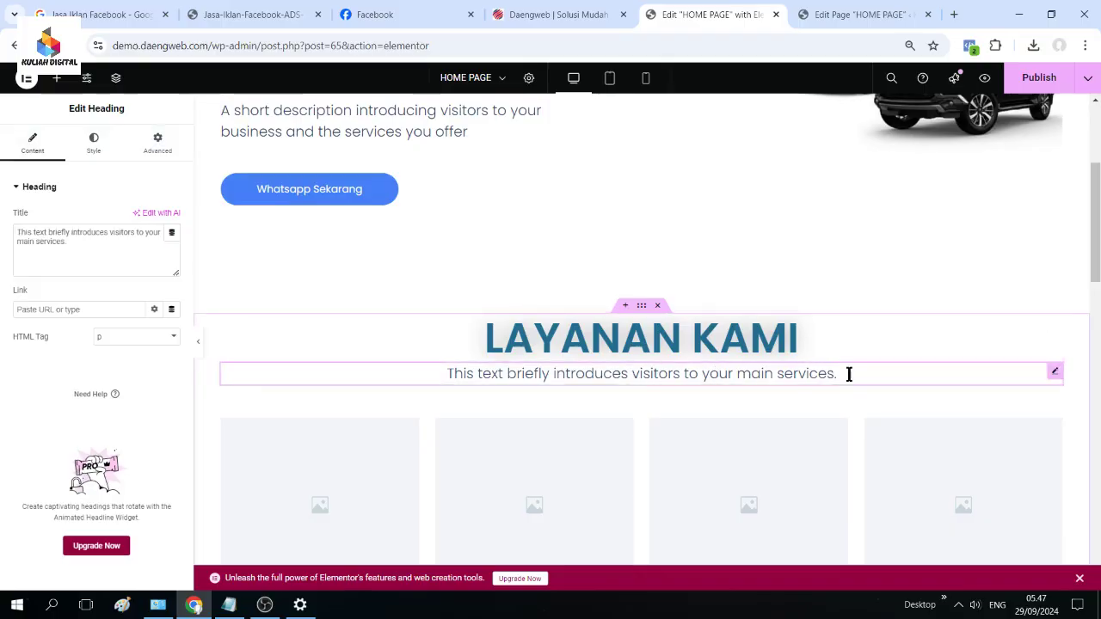
left_click_drag(848, 373, 442, 374)
triple_click(488, 373)
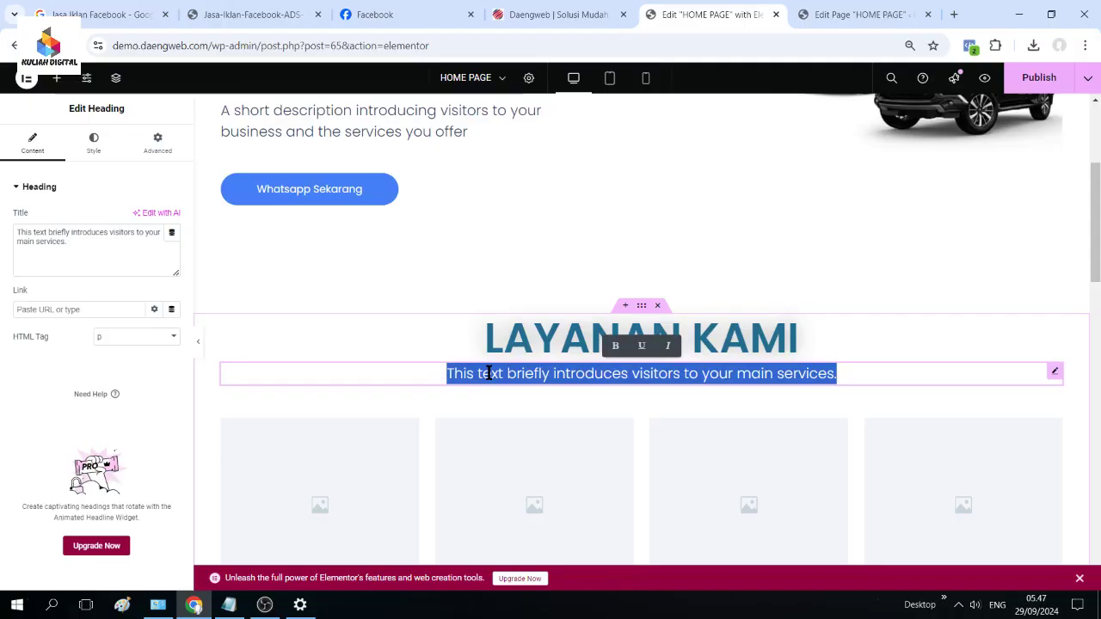
type("Mel")
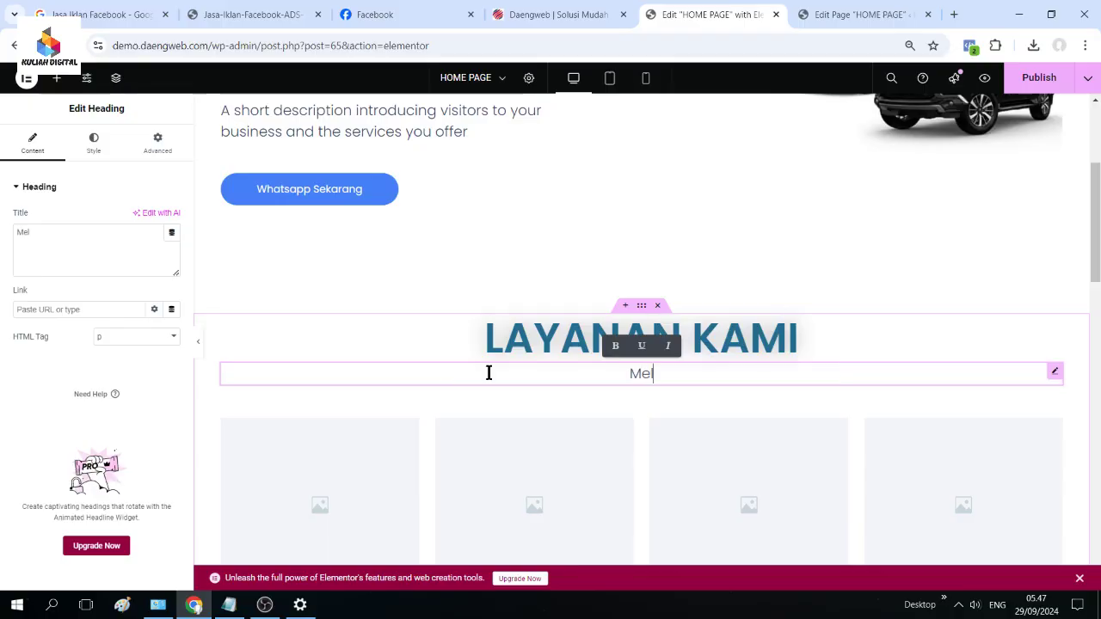
type("ayani")
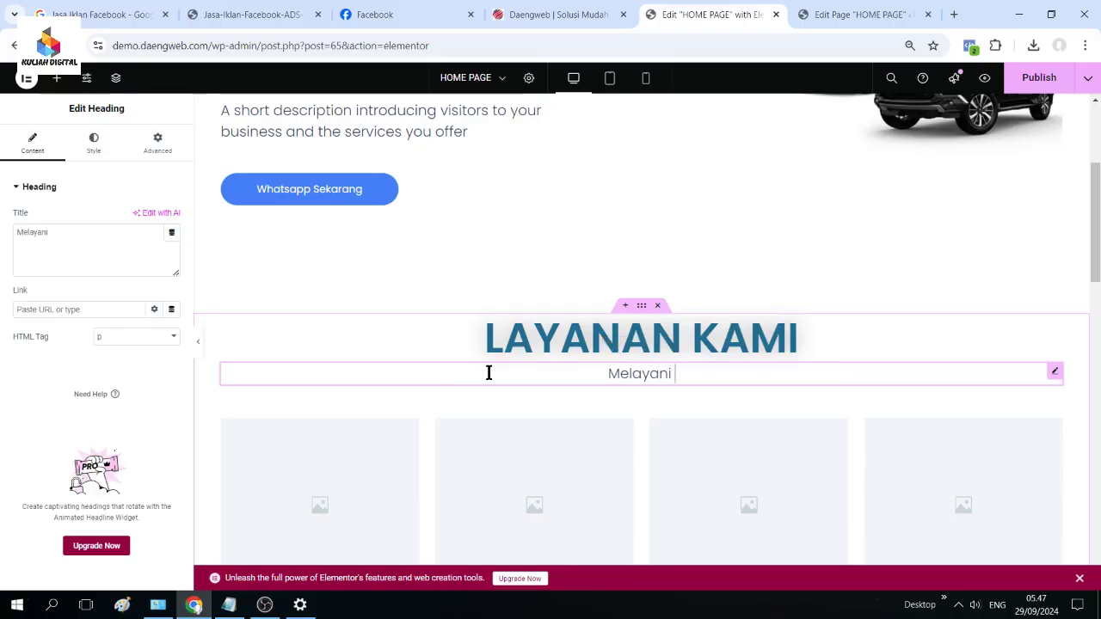
type(" Re")
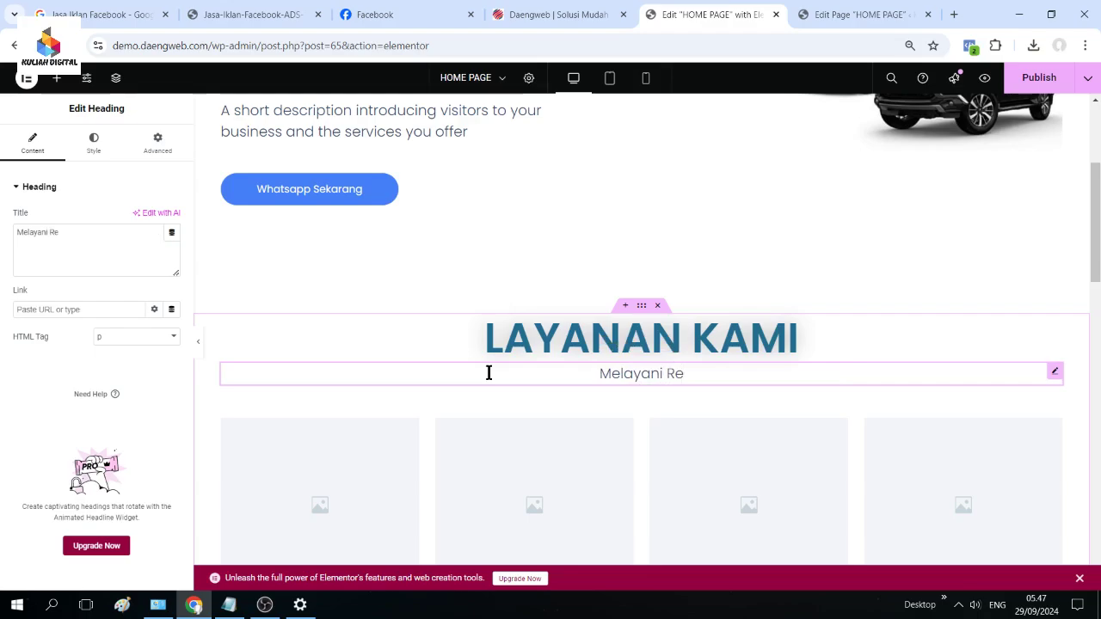
type("ntal ")
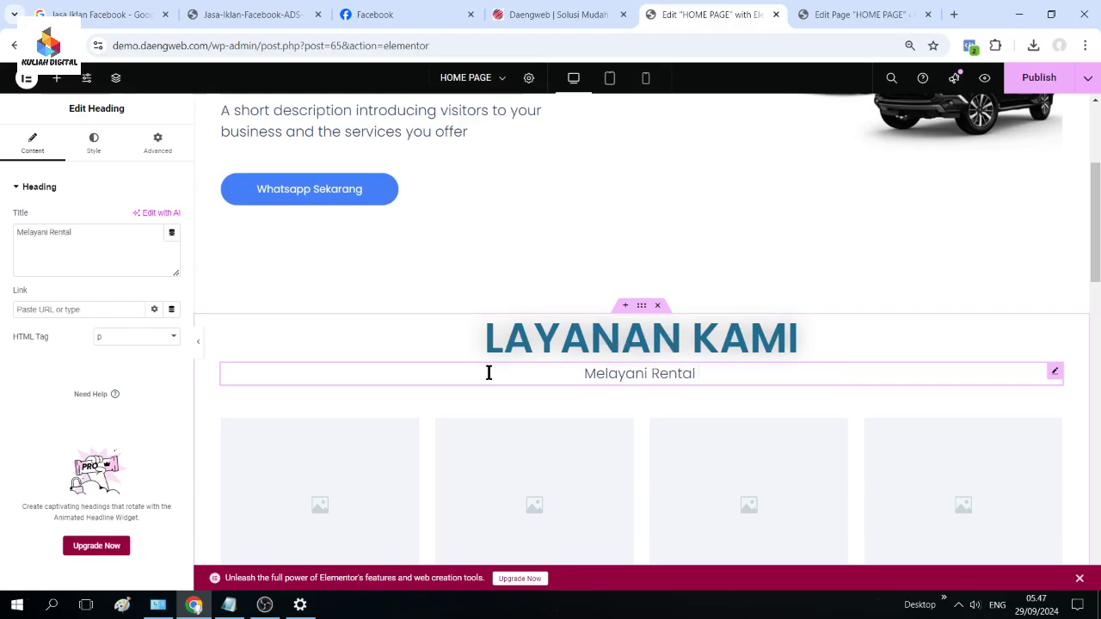
type("Mobil ")
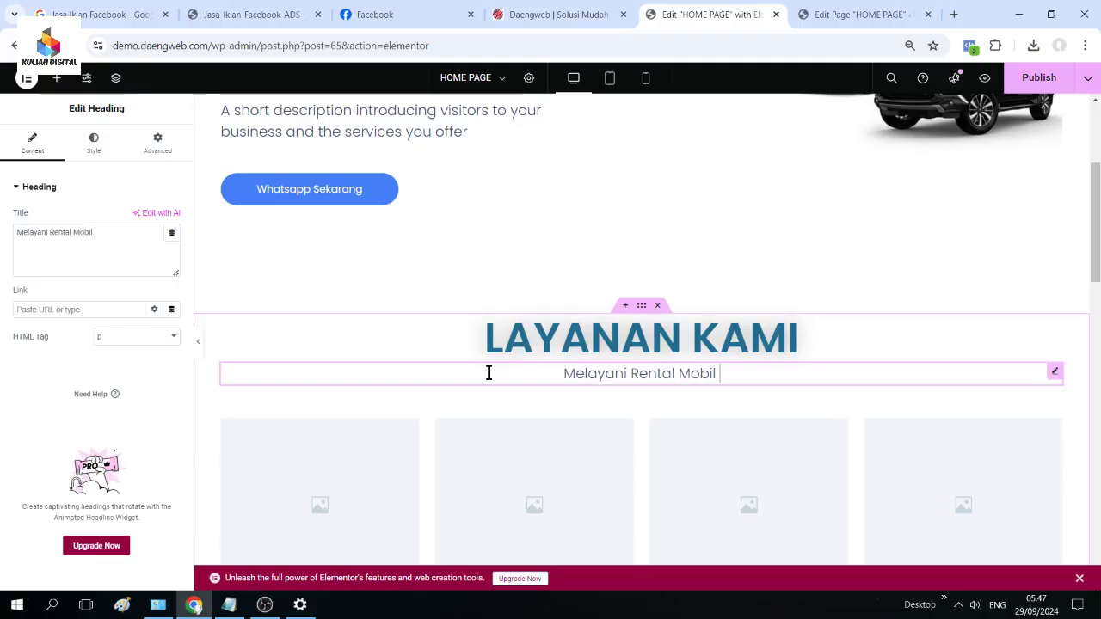
type("Berba")
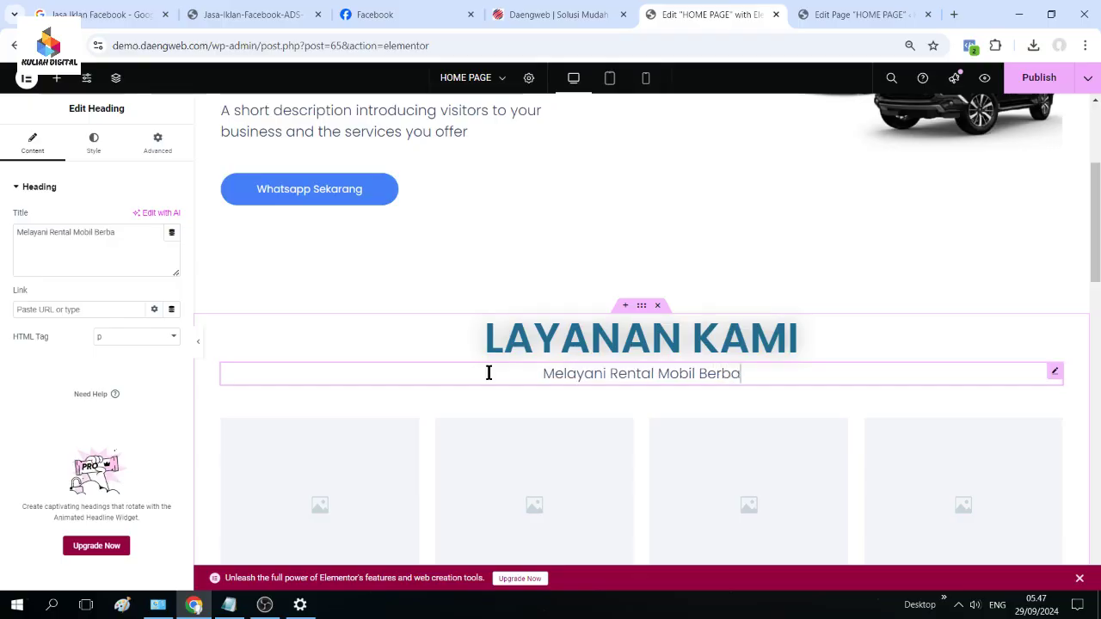
type("gai Jenis Kendaran")
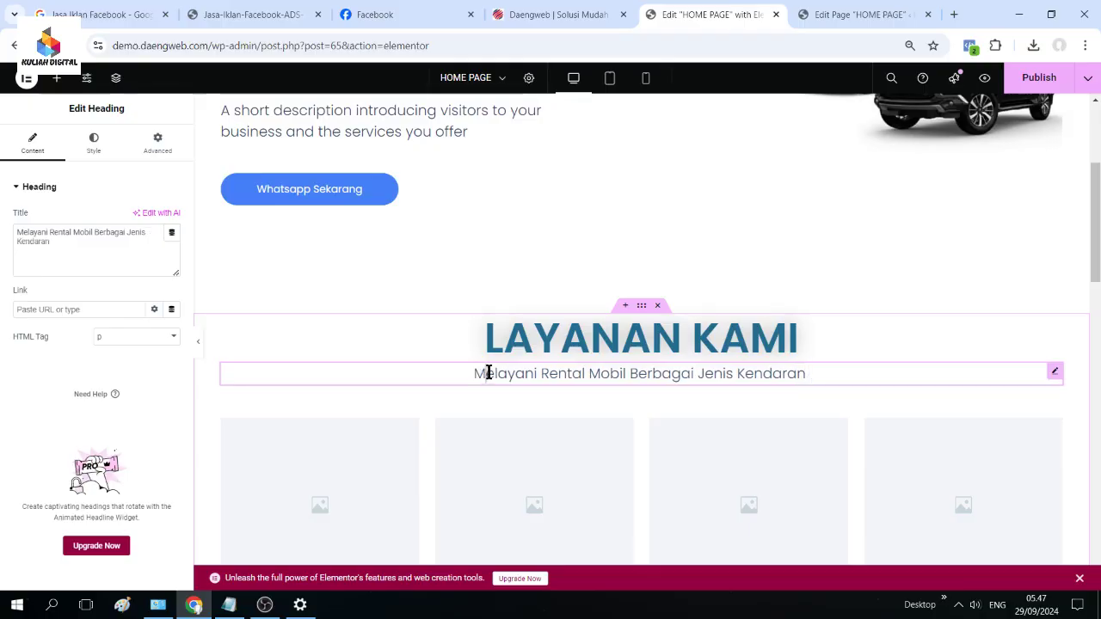
- Pick a darker text colour for the description line below LAYANAN KAMI and publish the page
left_click_drag(476, 373, 809, 373)
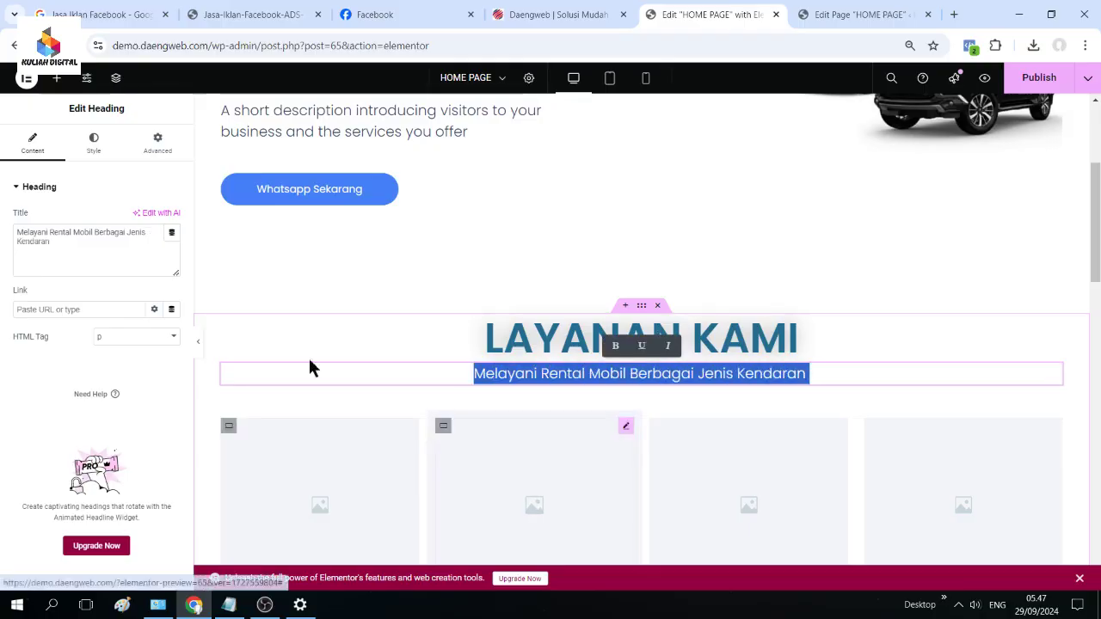
left_click(95, 142)
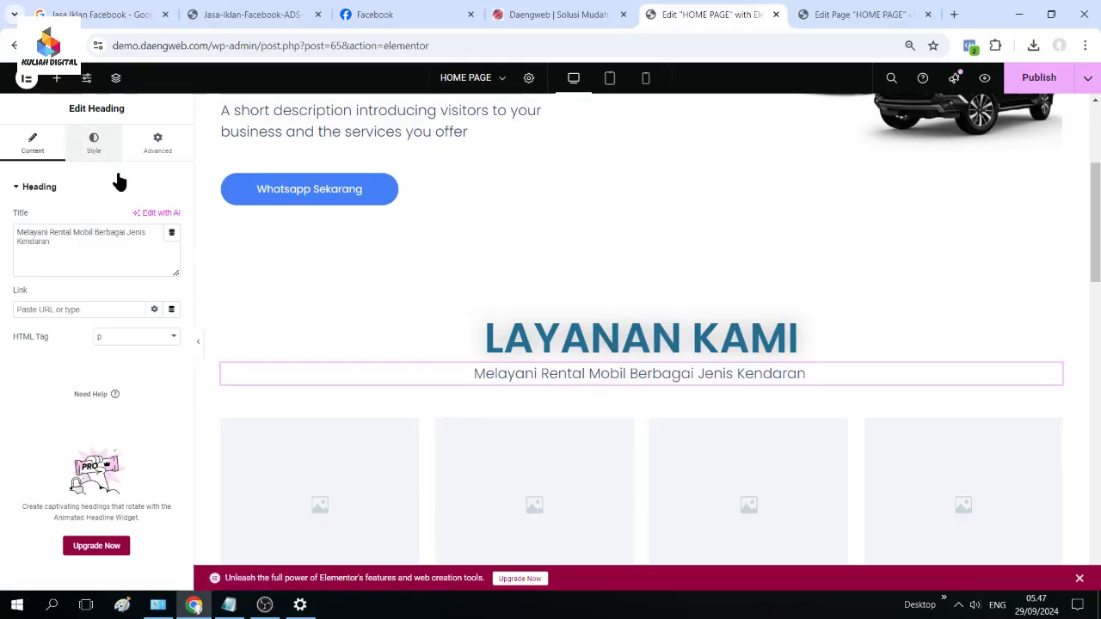
left_click(165, 152)
left_click(41, 148)
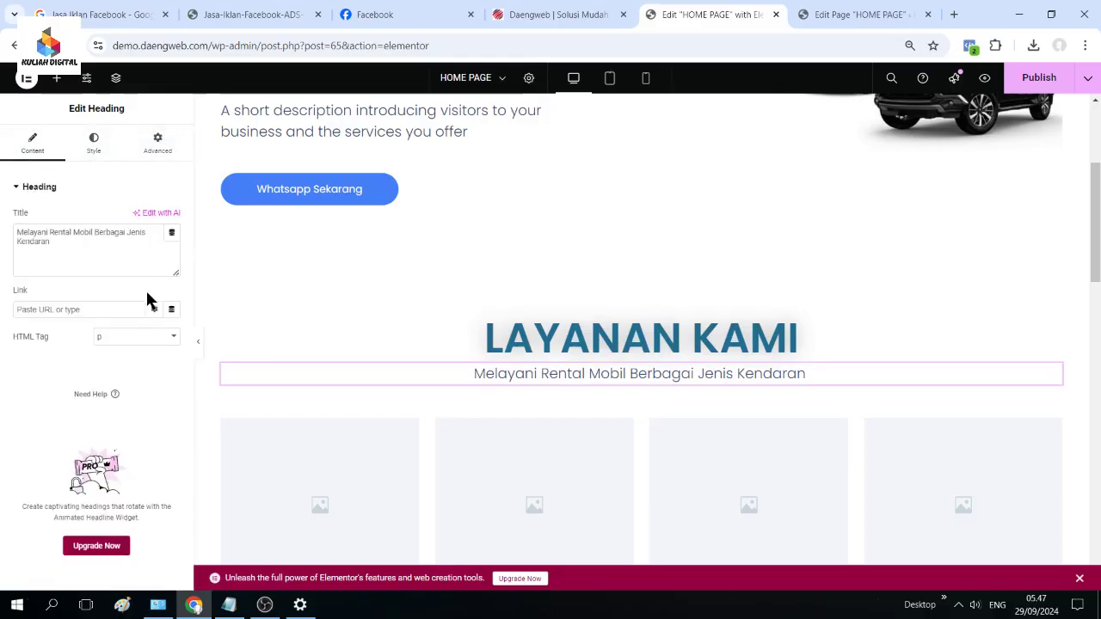
left_click(93, 144)
left_click(172, 245)
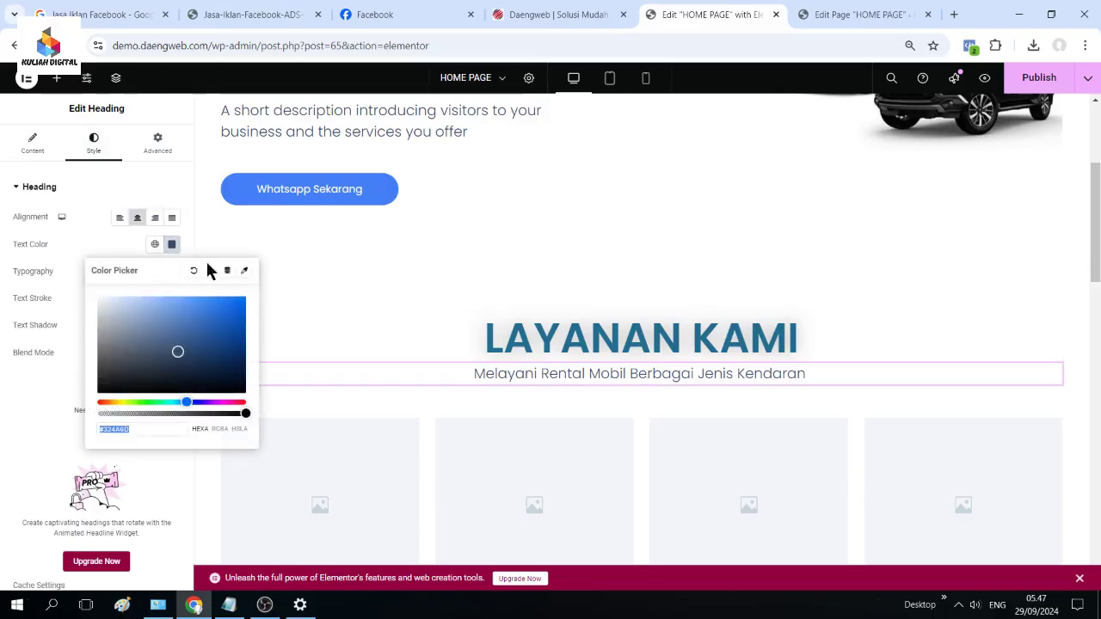
left_click(143, 387)
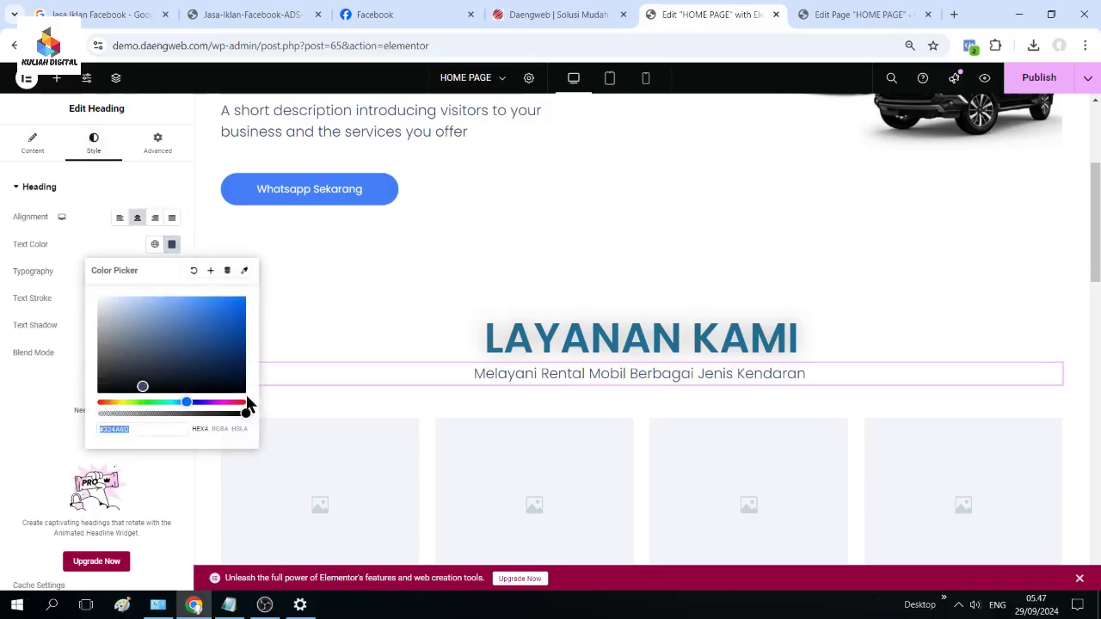
left_click(514, 368)
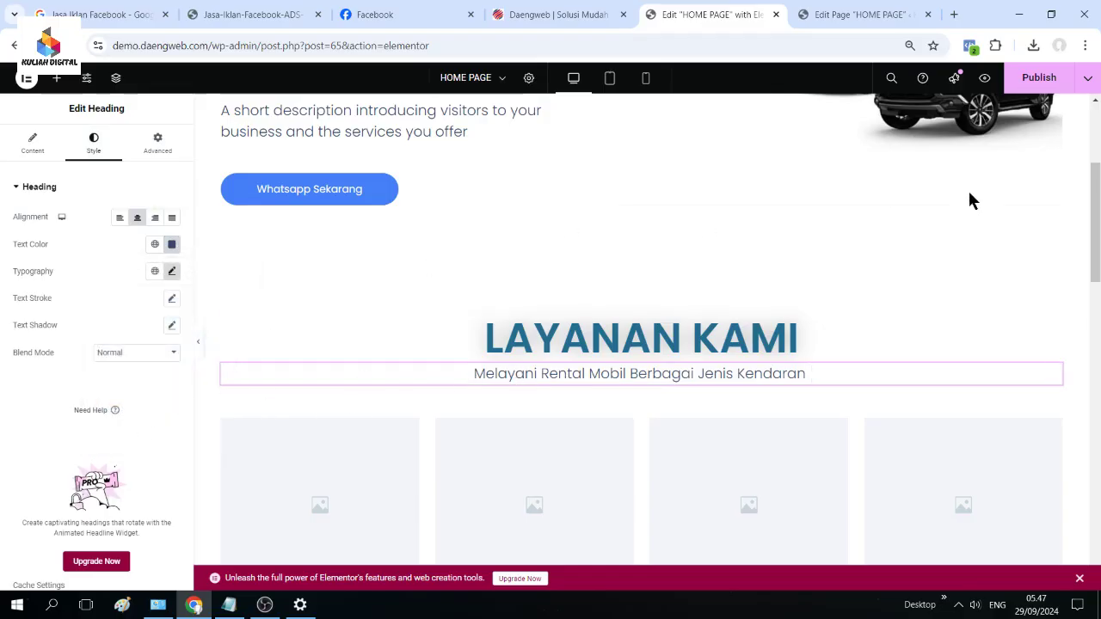
left_click(1036, 86)
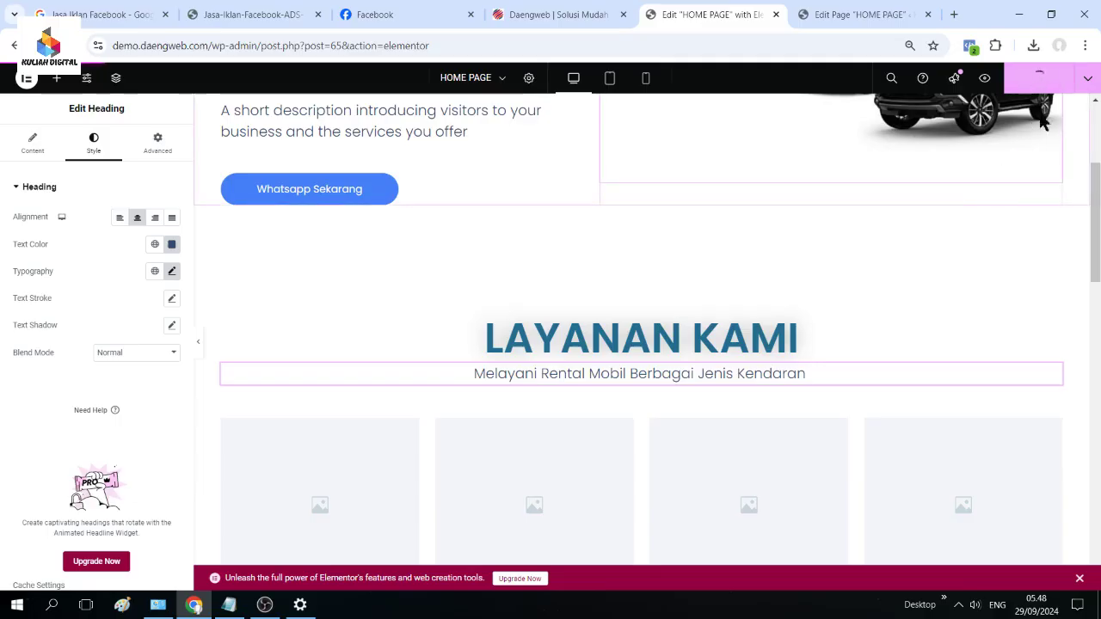
- Open the media library to choose an image for the Service 1 image box
scroll(972, 275, "down", 3)
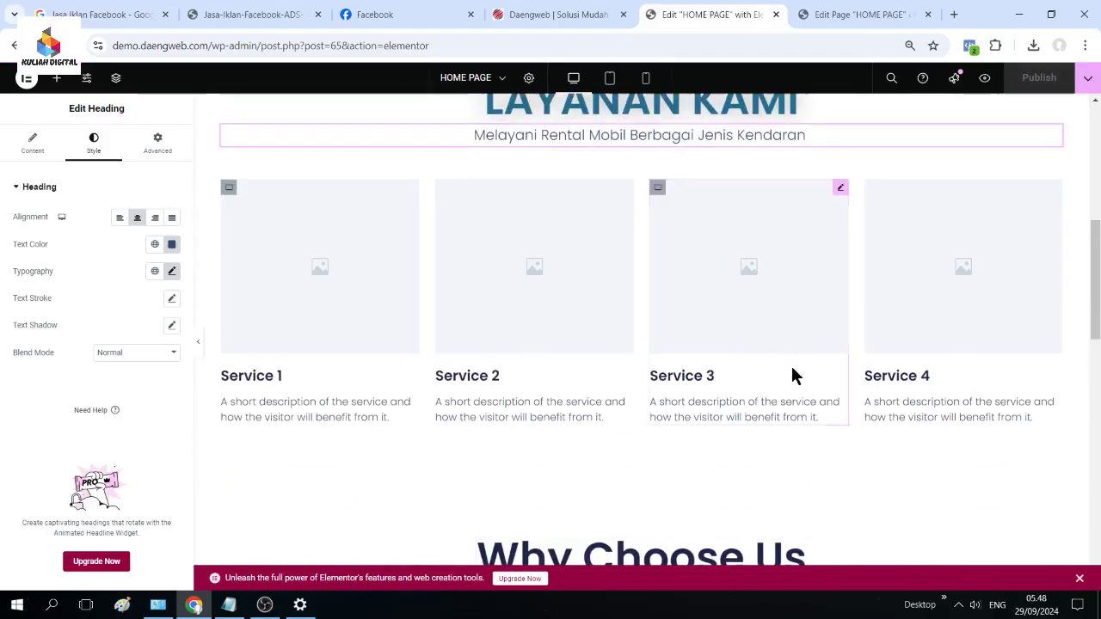
left_click(365, 275)
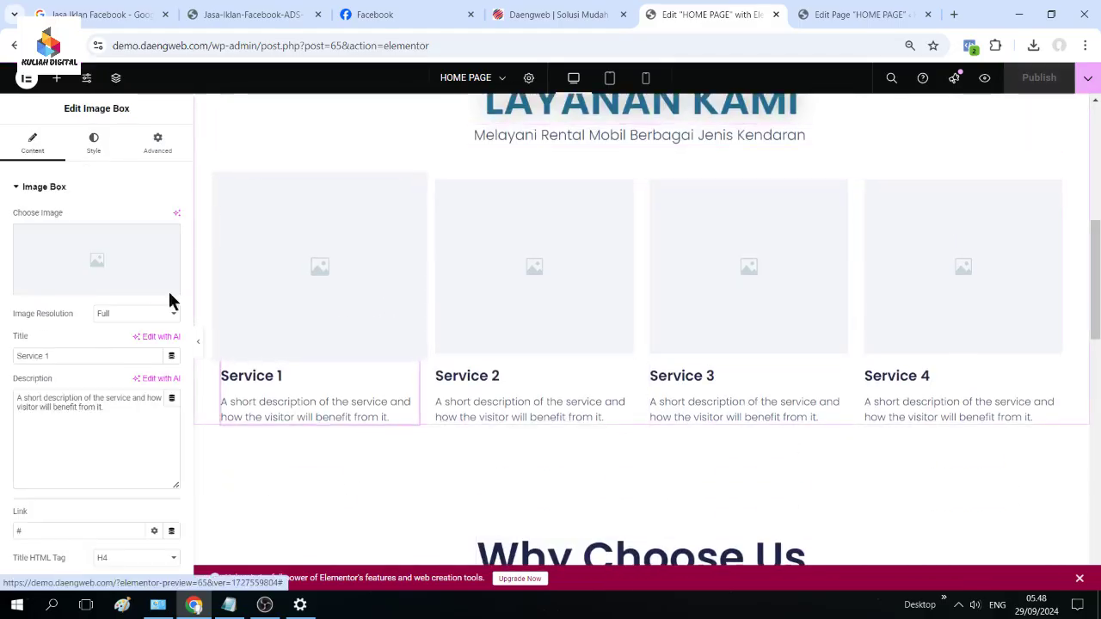
left_click(74, 273)
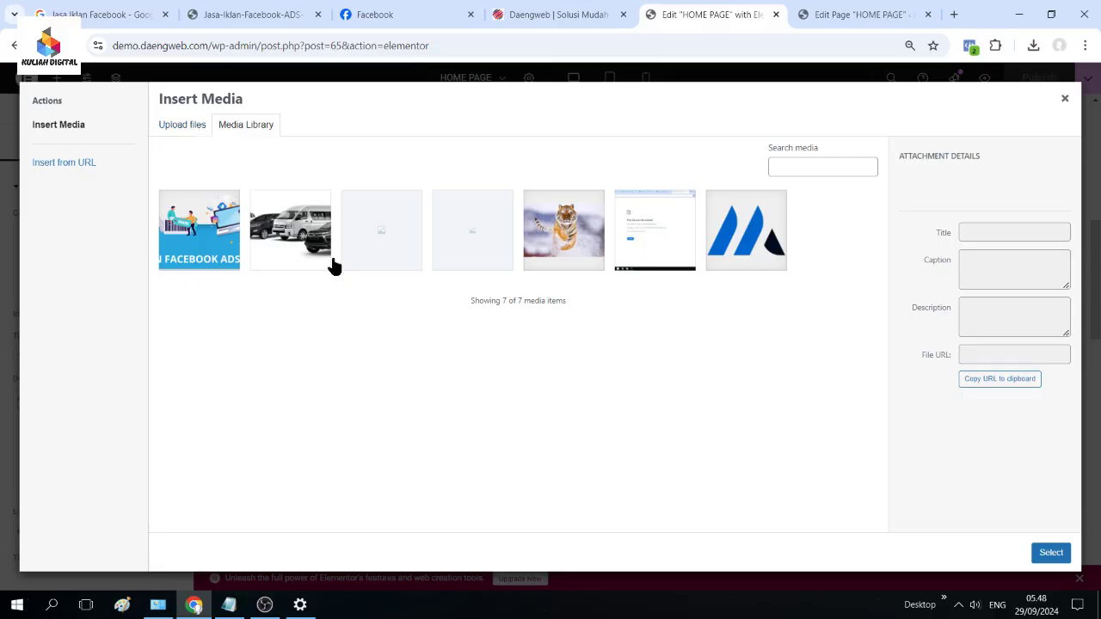
left_click(195, 605)
left_click(195, 605)
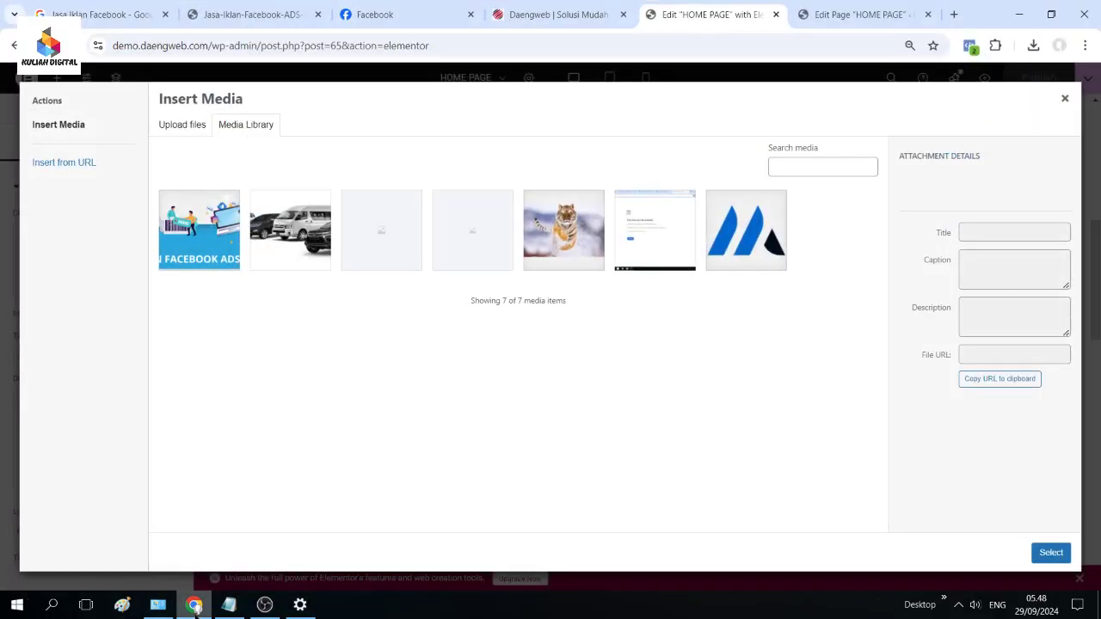
- Switch to the Google Images results and search for "rental mobil" pictures
left_click(122, 29)
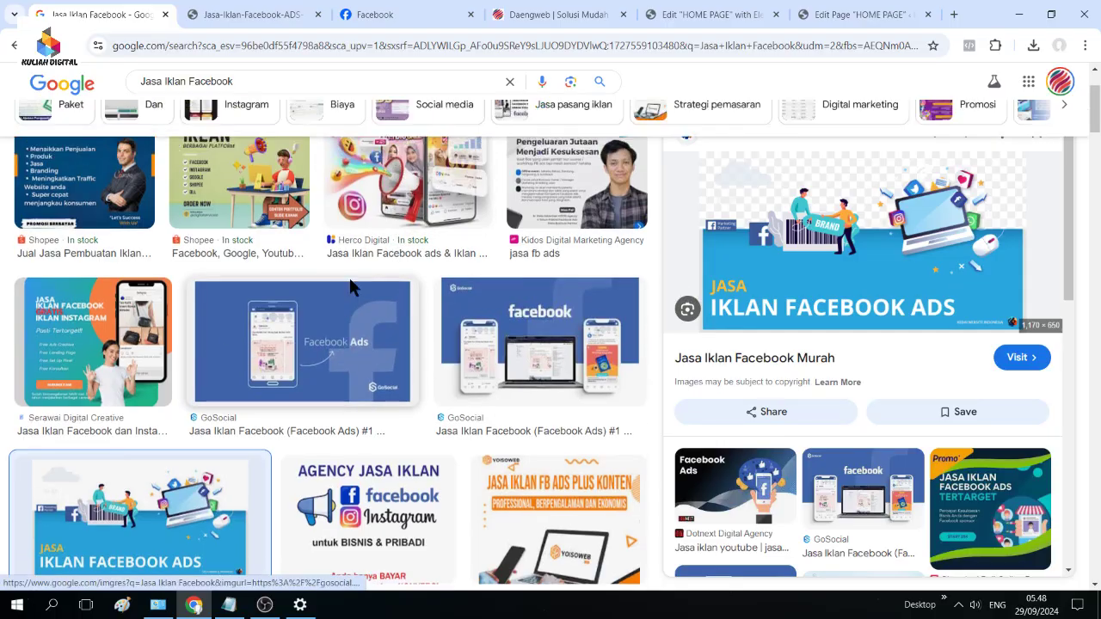
scroll(352, 297, "up", 2)
scroll(375, 305, "down", 5)
scroll(319, 327, "up", 4)
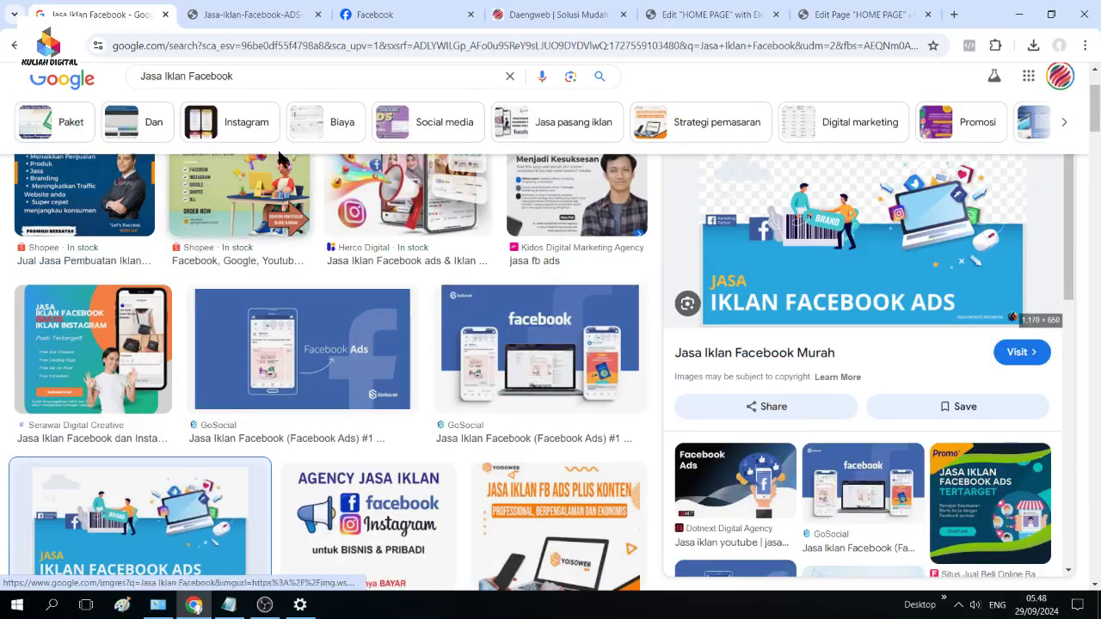
left_click_drag(269, 73, 97, 74)
type("renta")
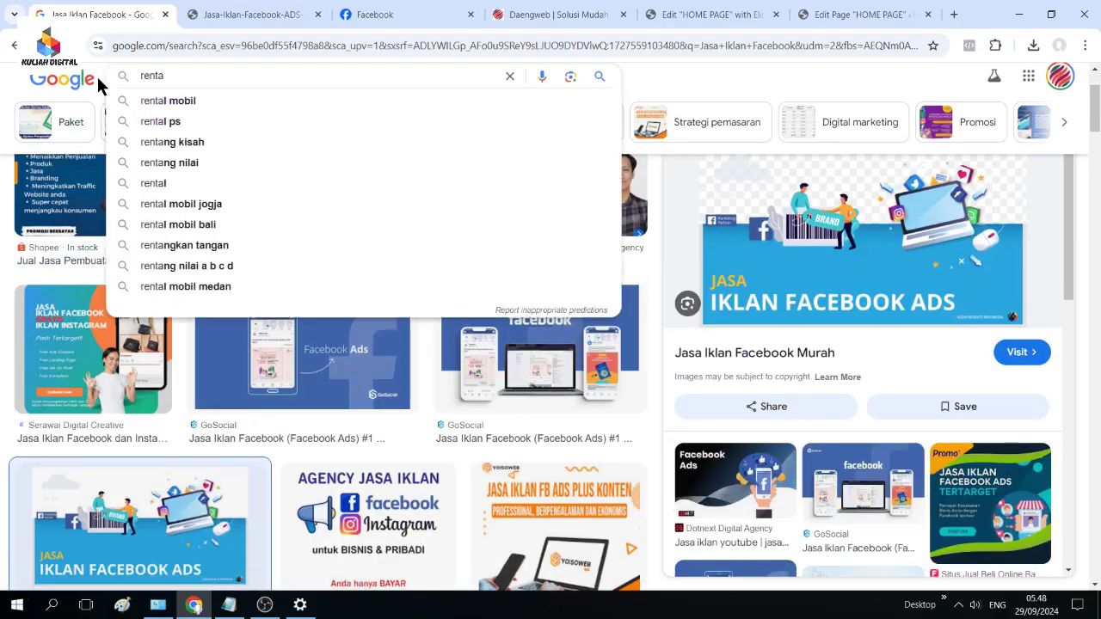
key("Down")
key("Return")
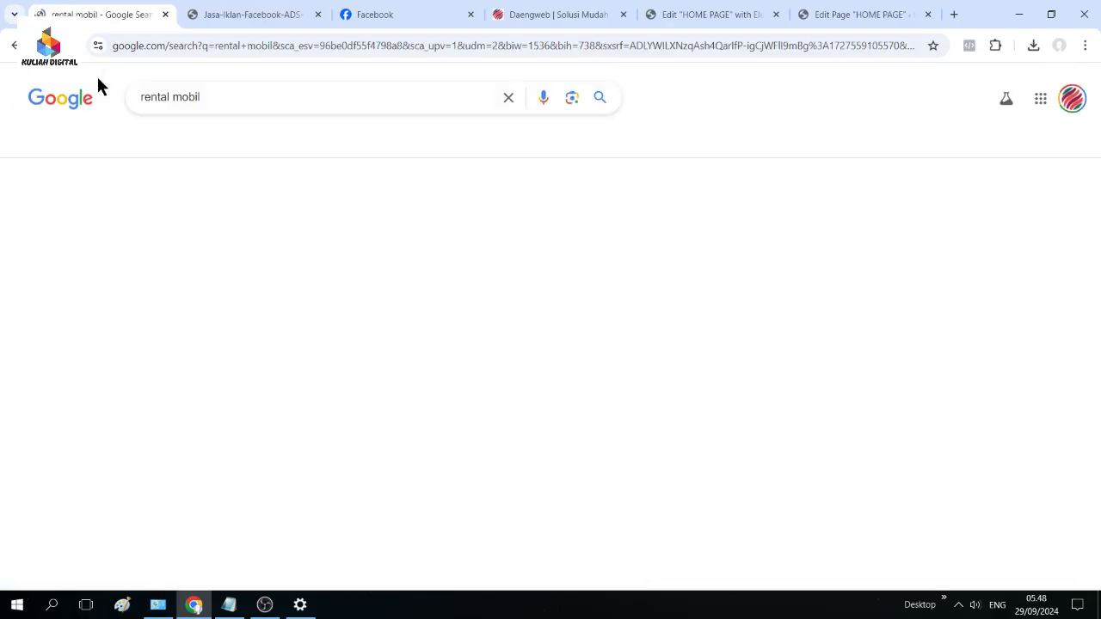
scroll(138, 334, "down", 3)
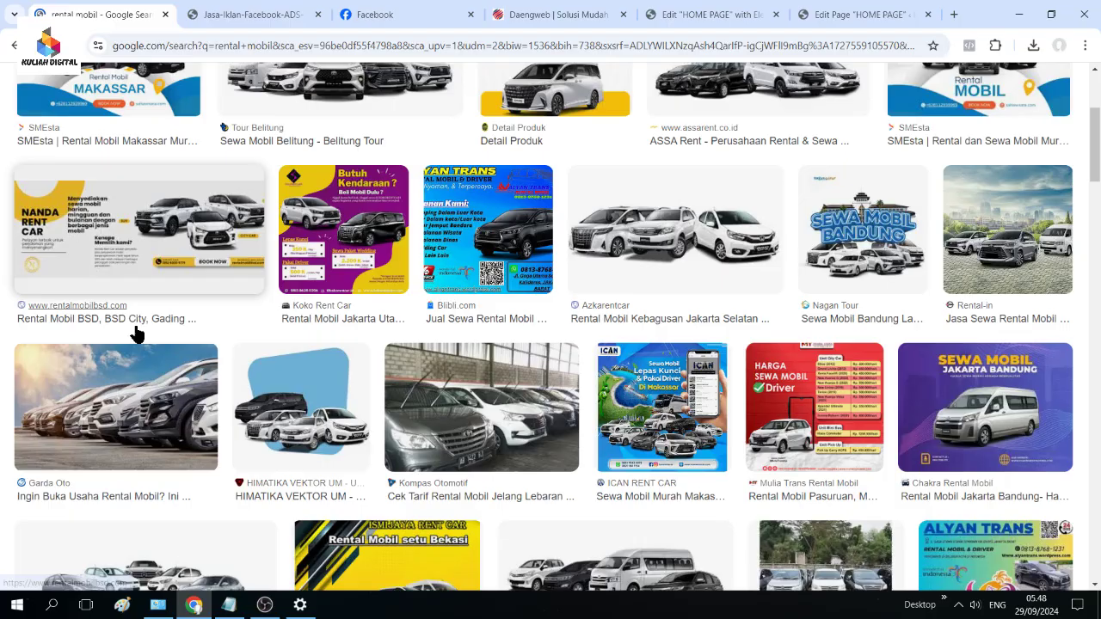
scroll(742, 354, "up", 3)
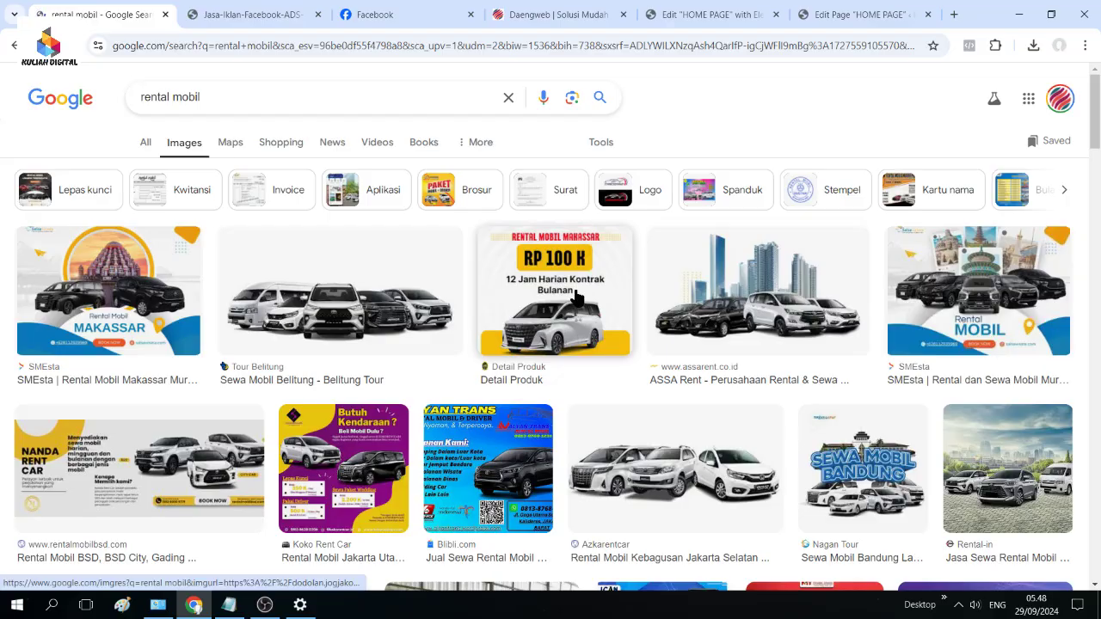
- Open the "Rental Mobil Makassar RP 100 K" picture in its own tab and save it as images.jpg in the KULIAH DIGITAL folder
left_click_drag(576, 297, 203, 7)
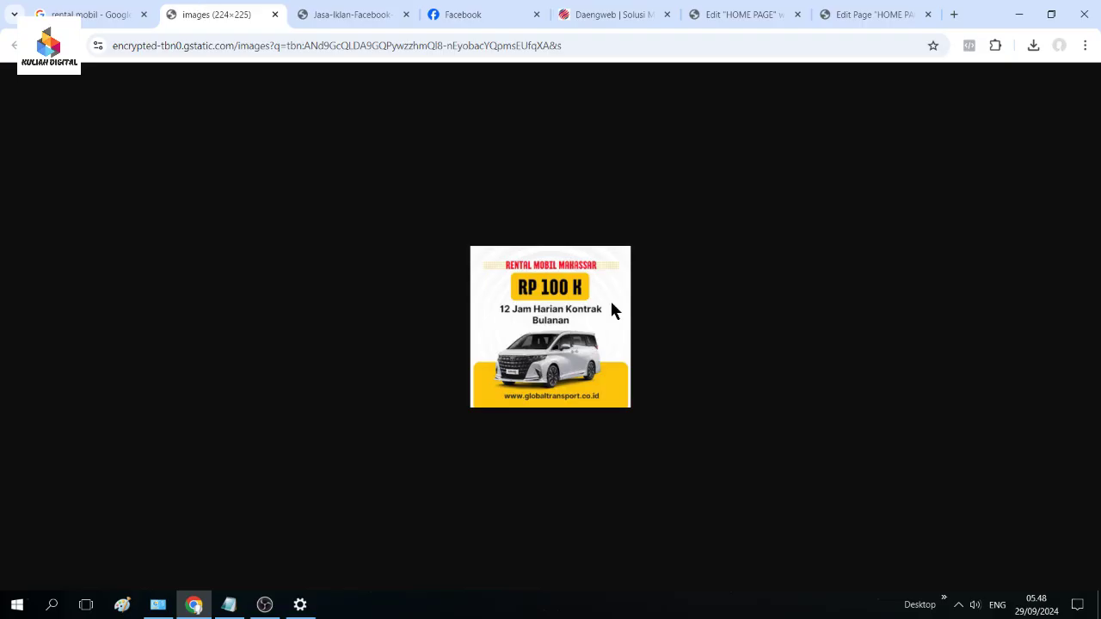
key("ctrl+s")
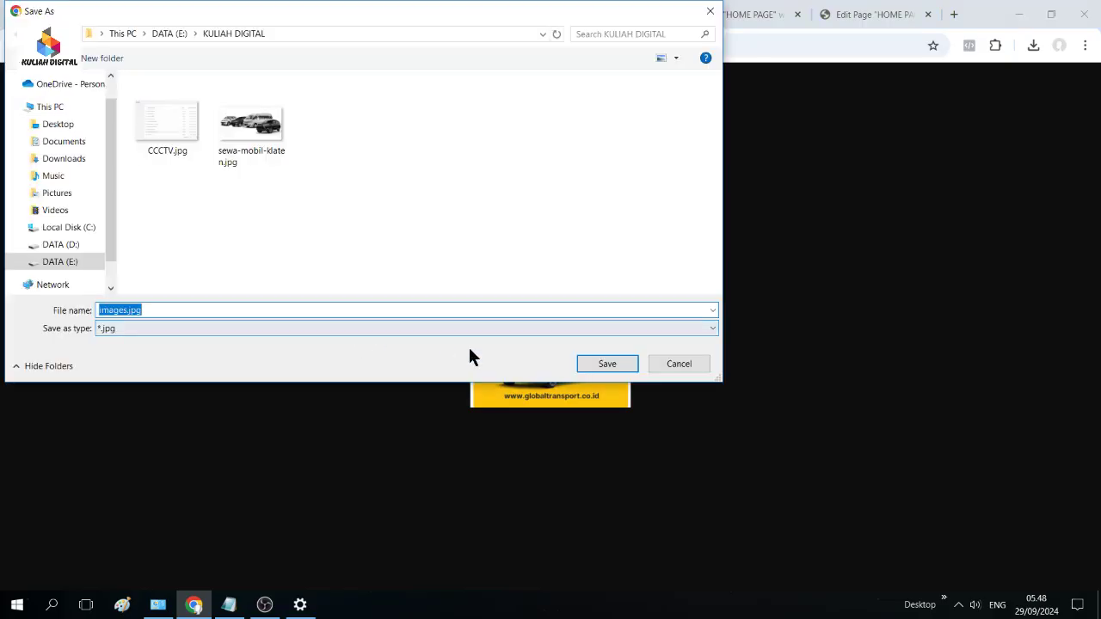
left_click(583, 364)
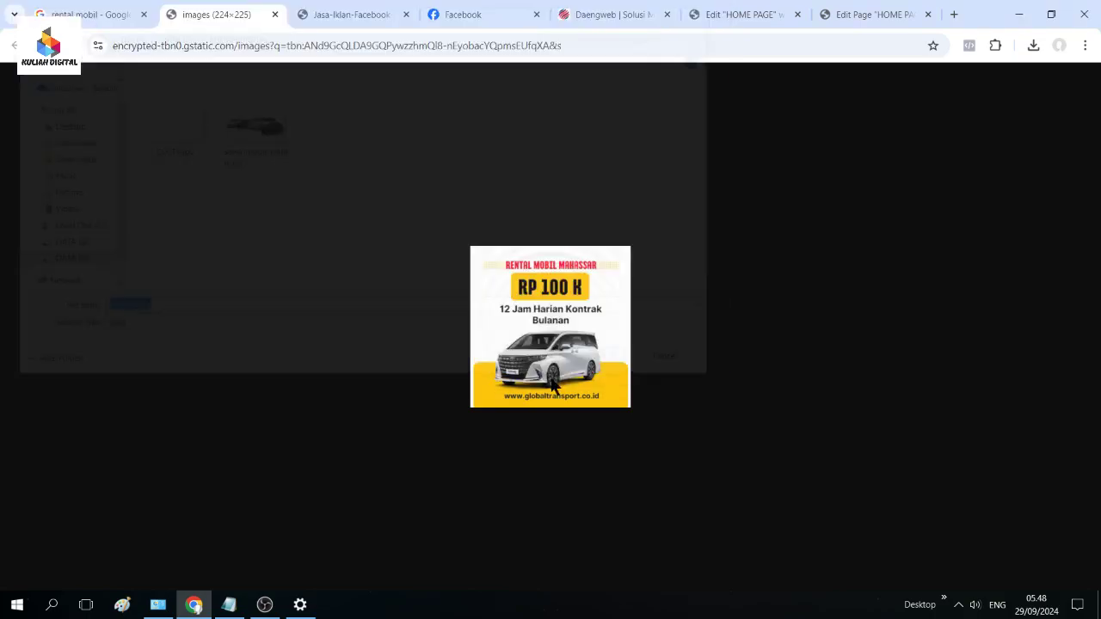
key("ctrl+9")
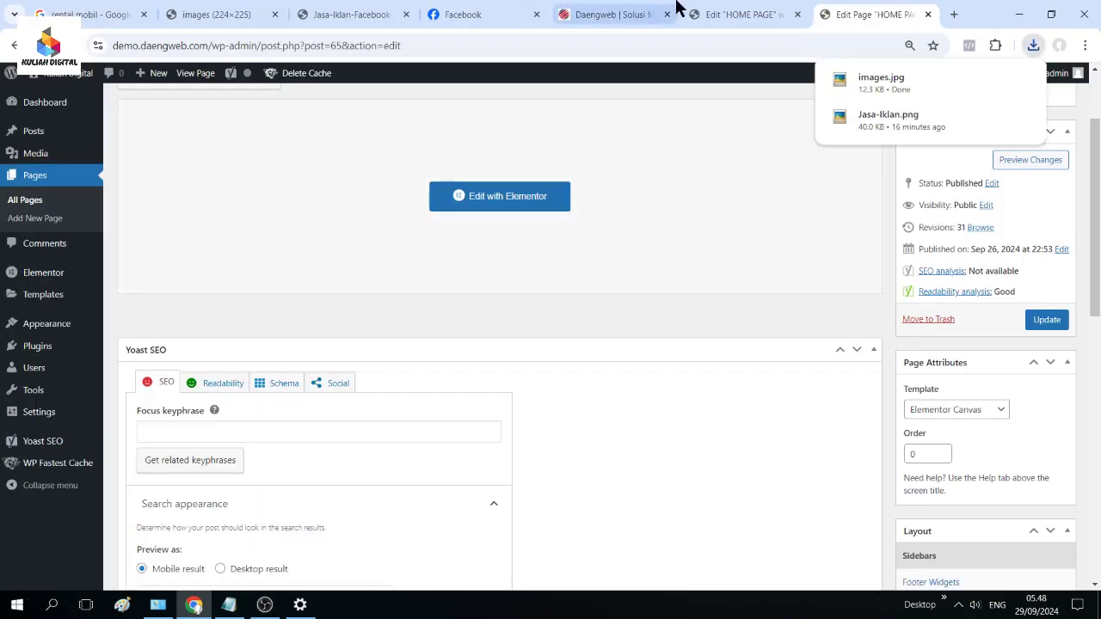
- Return to the Elementor editor, upload images.jpg and set it as the Service 1 box's image
left_click(694, 9)
left_click(187, 129)
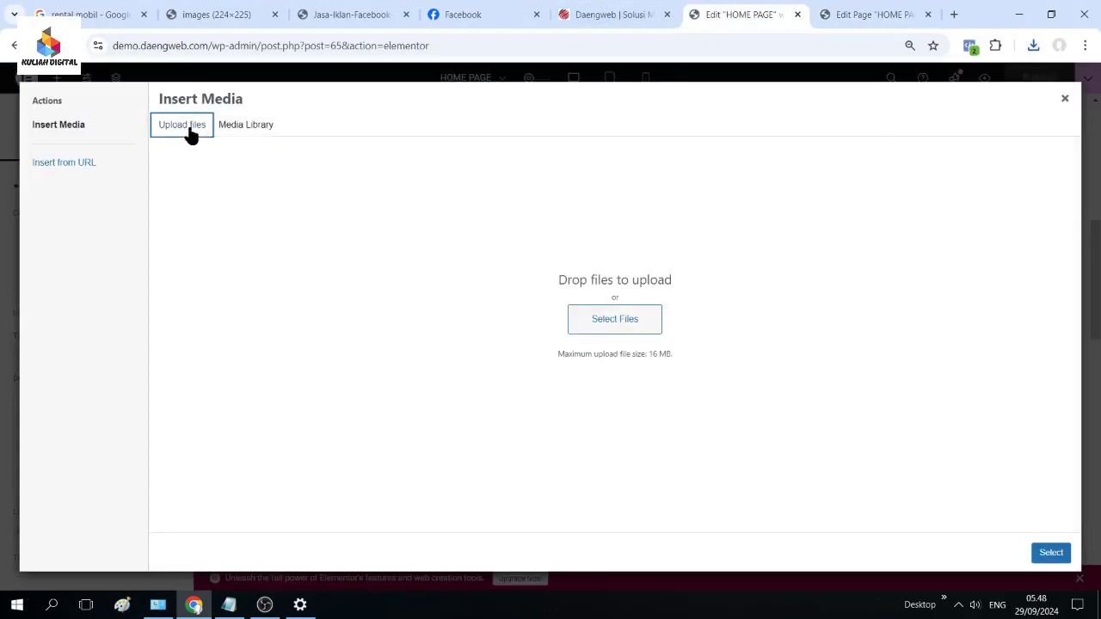
left_click(1064, 99)
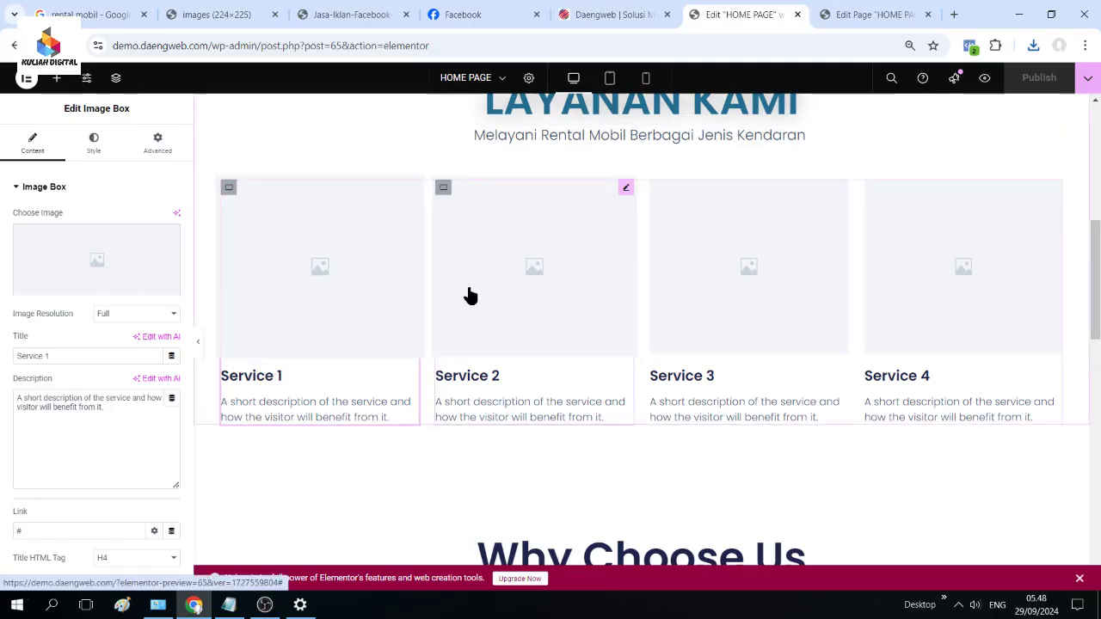
scroll(482, 305, "up", 3)
scroll(310, 473, "down", 2)
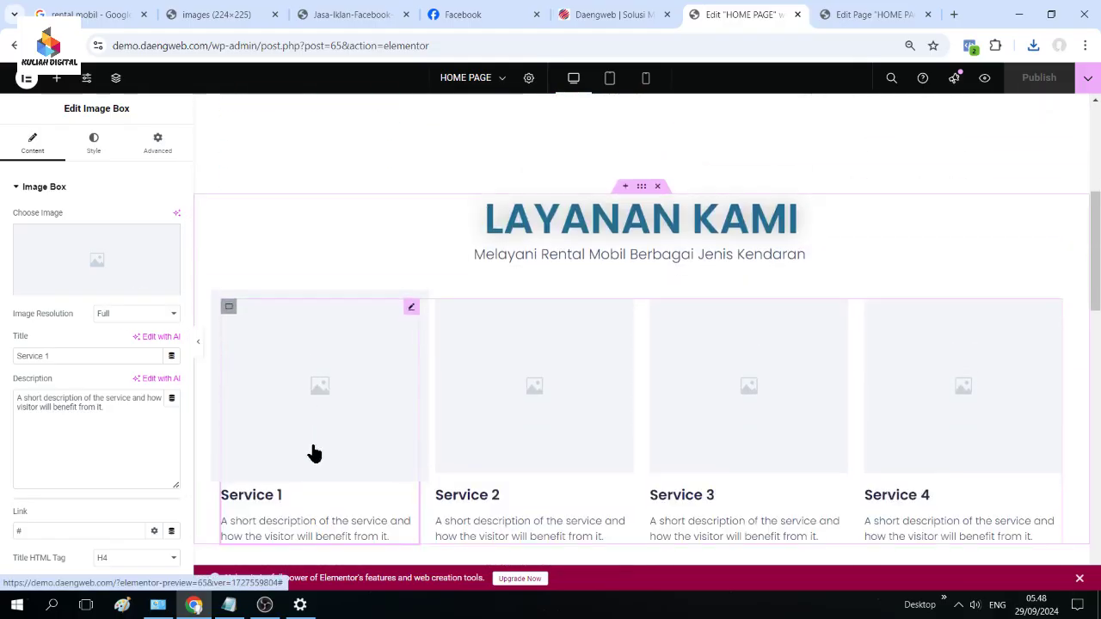
left_click(91, 269)
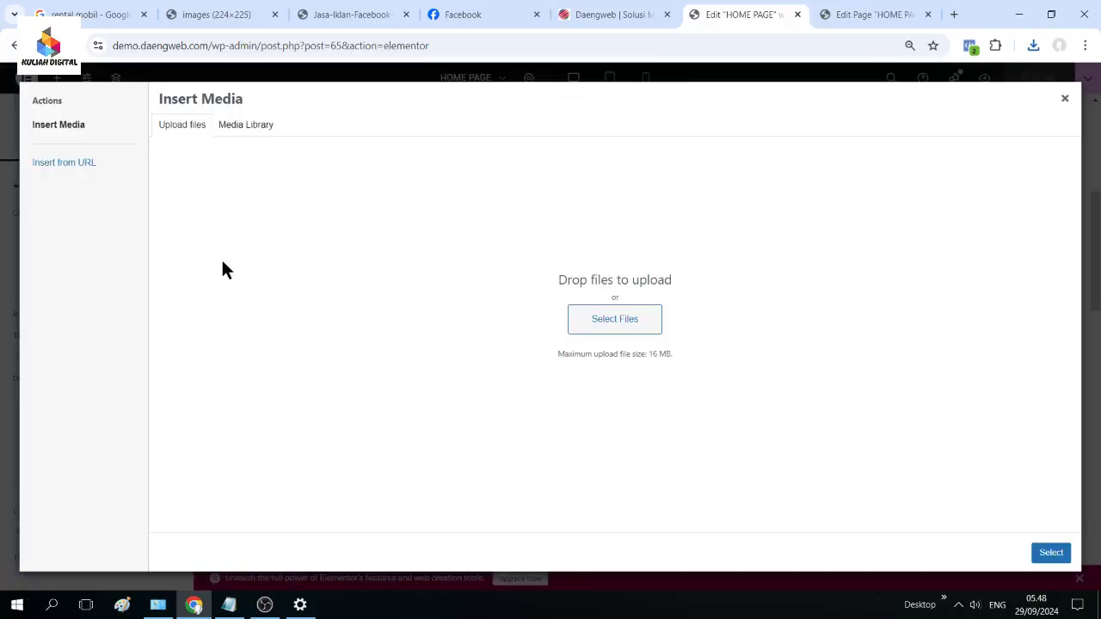
left_click(643, 330)
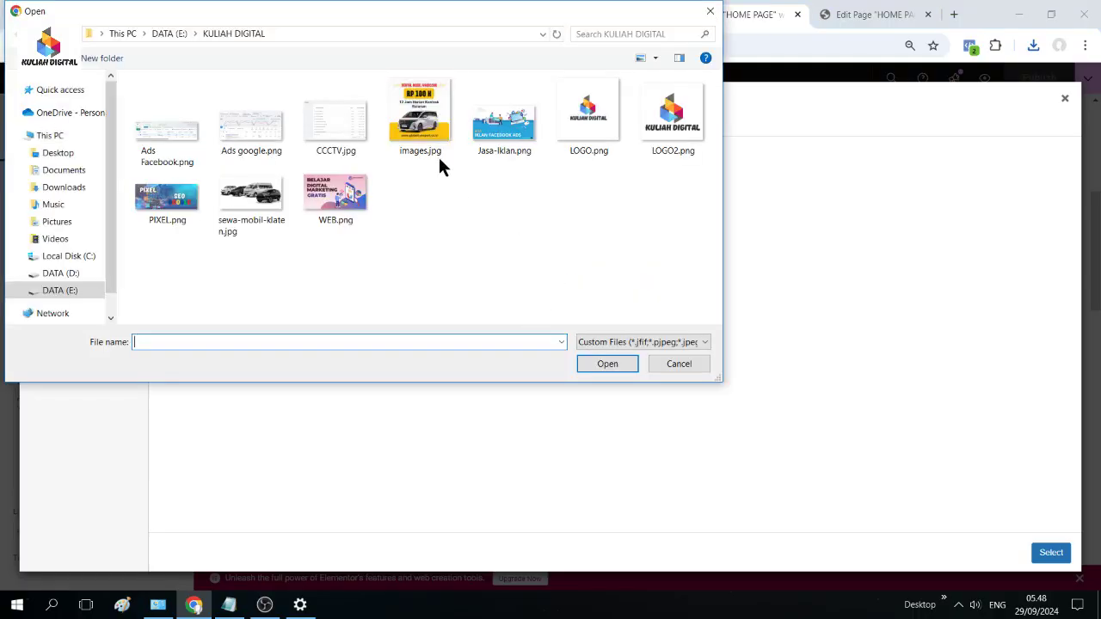
left_click(438, 155)
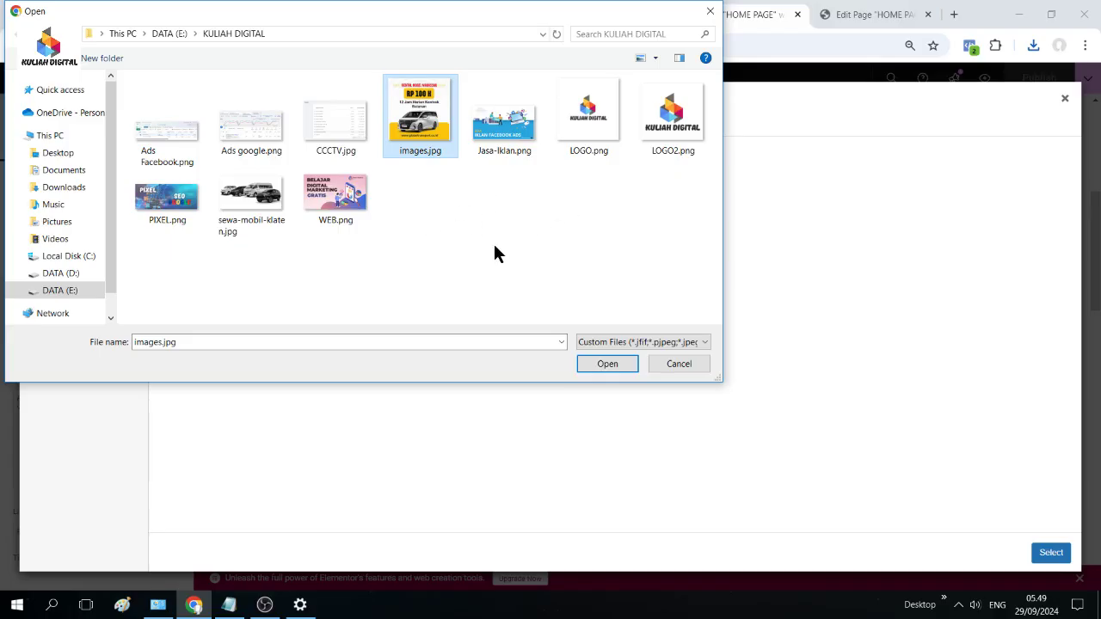
left_click(610, 368)
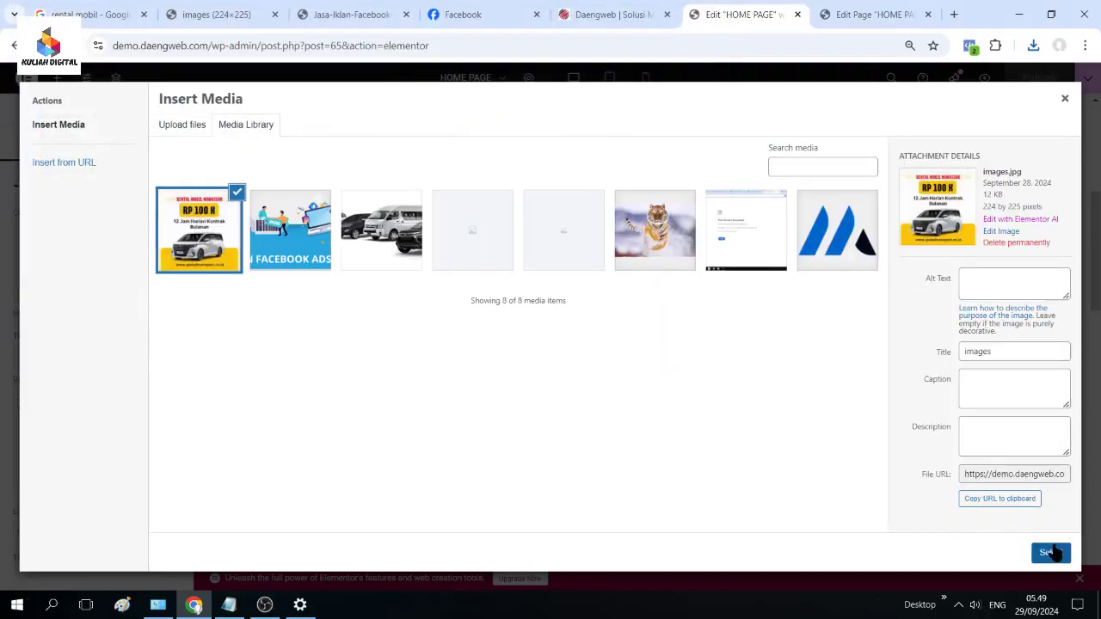
left_click(1051, 553)
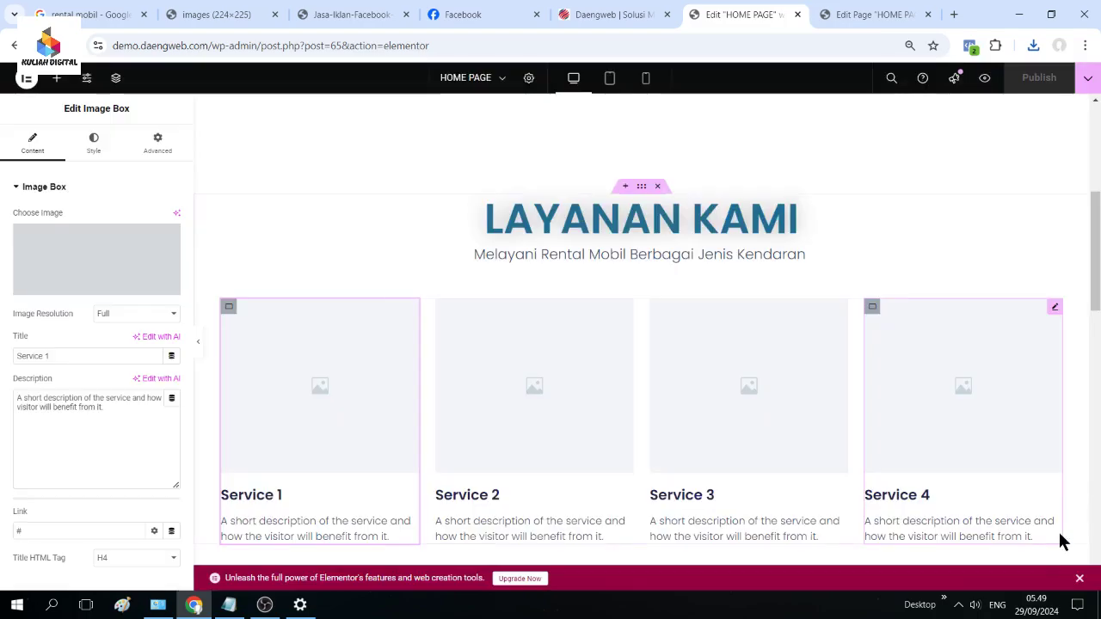
- Open the media library for the Service 2 image box, and browse the Google "rental mobil" image results for another picture
left_click(546, 398)
left_click(59, 257)
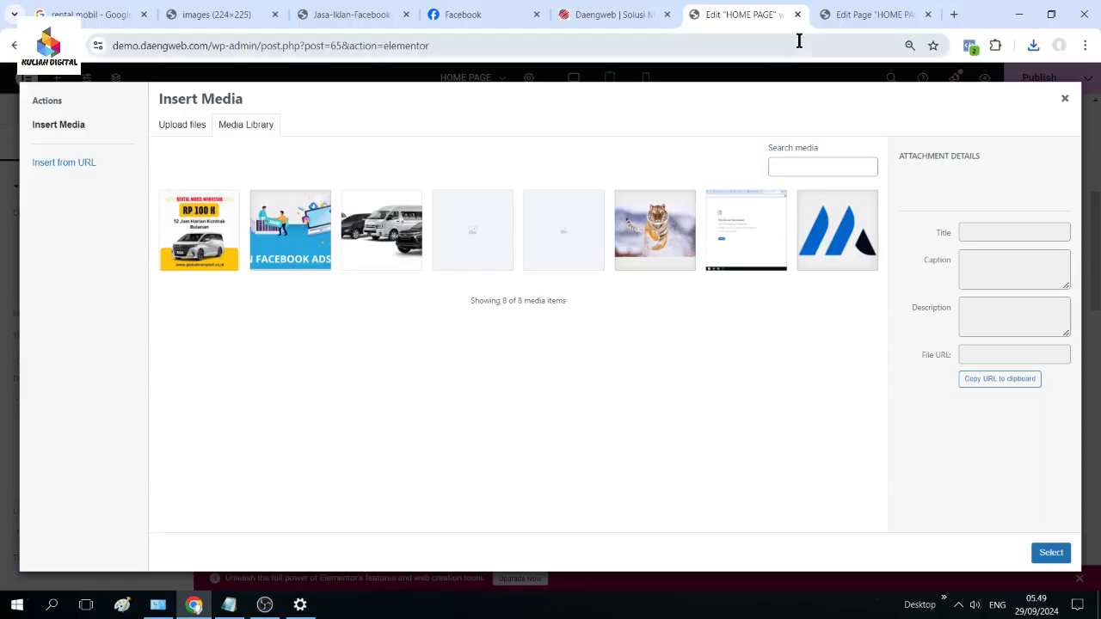
left_click(101, 16)
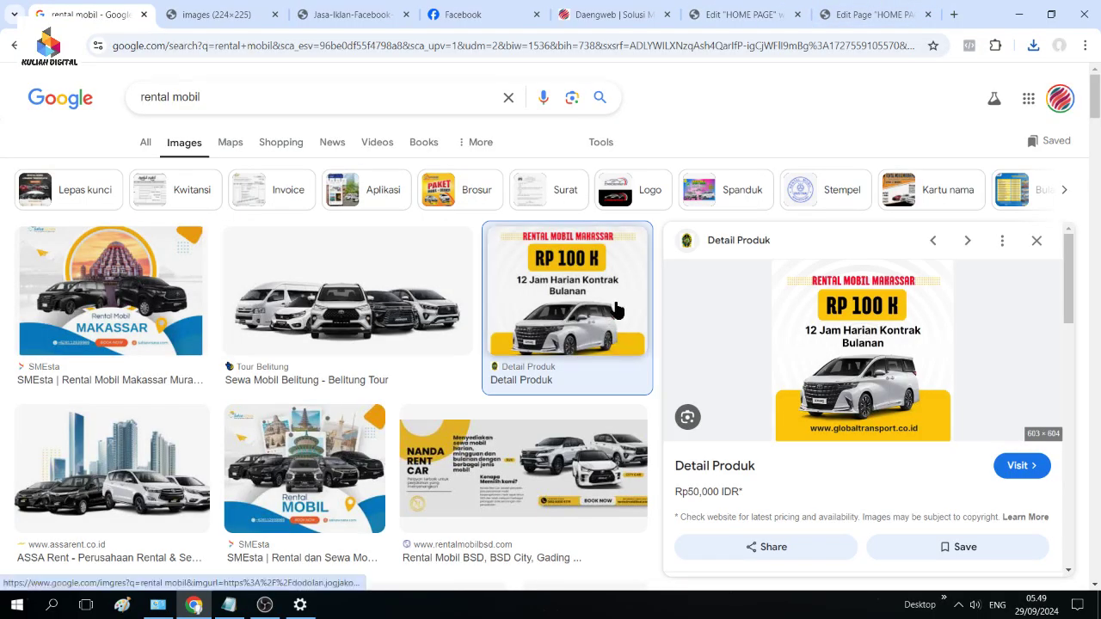
scroll(618, 312, "down", 4)
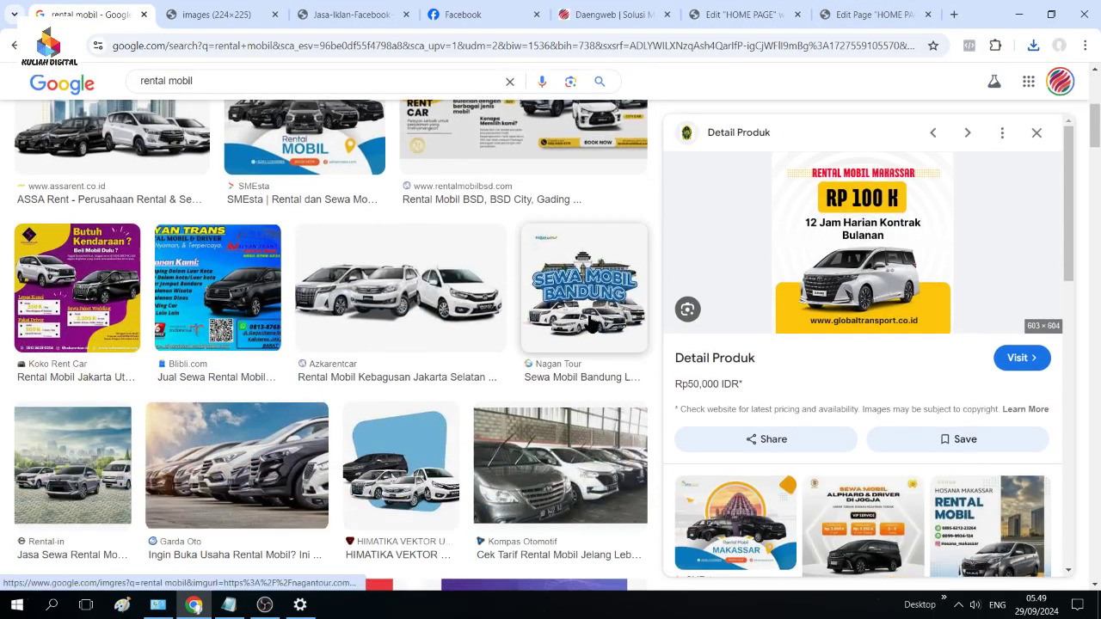
- Open the "Sewa Mobil Bandung" picture in a new tab and try to save it to the KULIAH DIGITAL folder
left_click(595, 288)
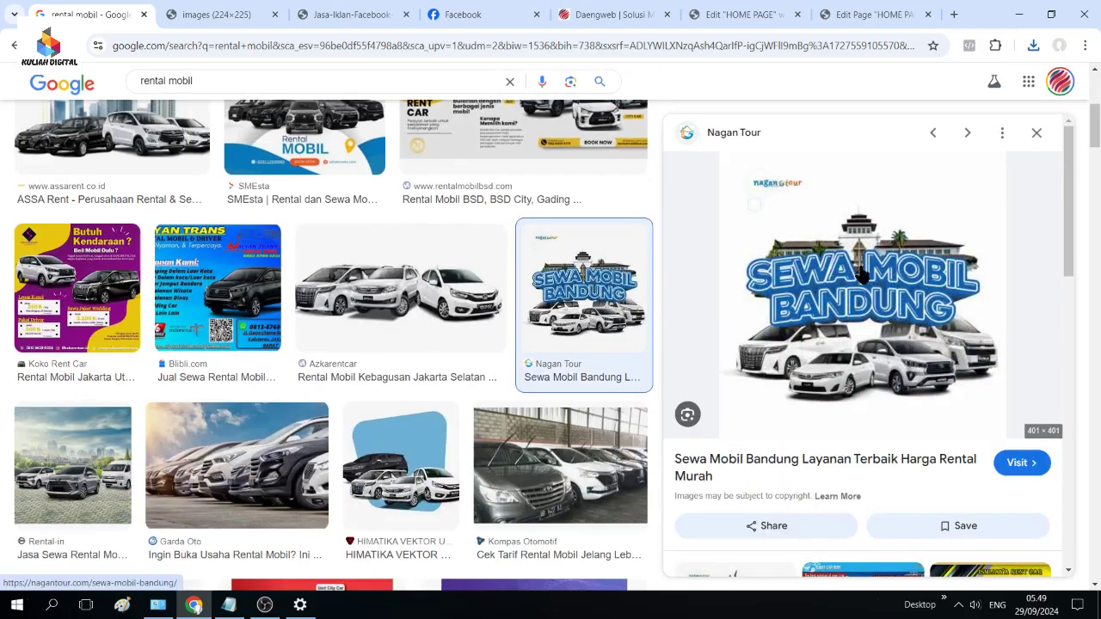
right_click(860, 268)
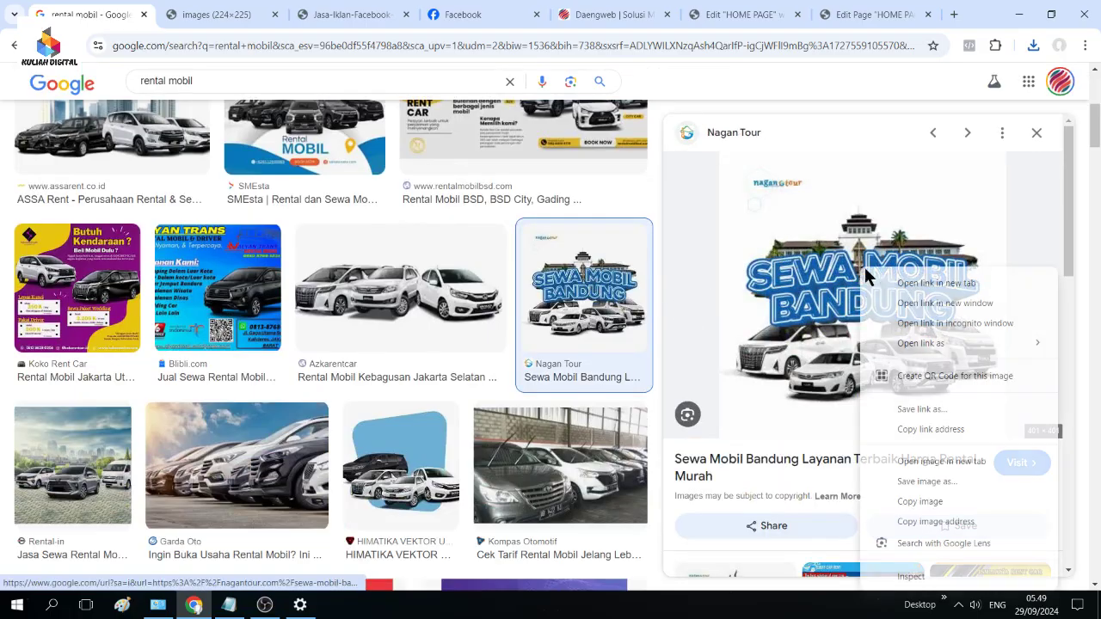
left_click(946, 461)
left_click(215, 15)
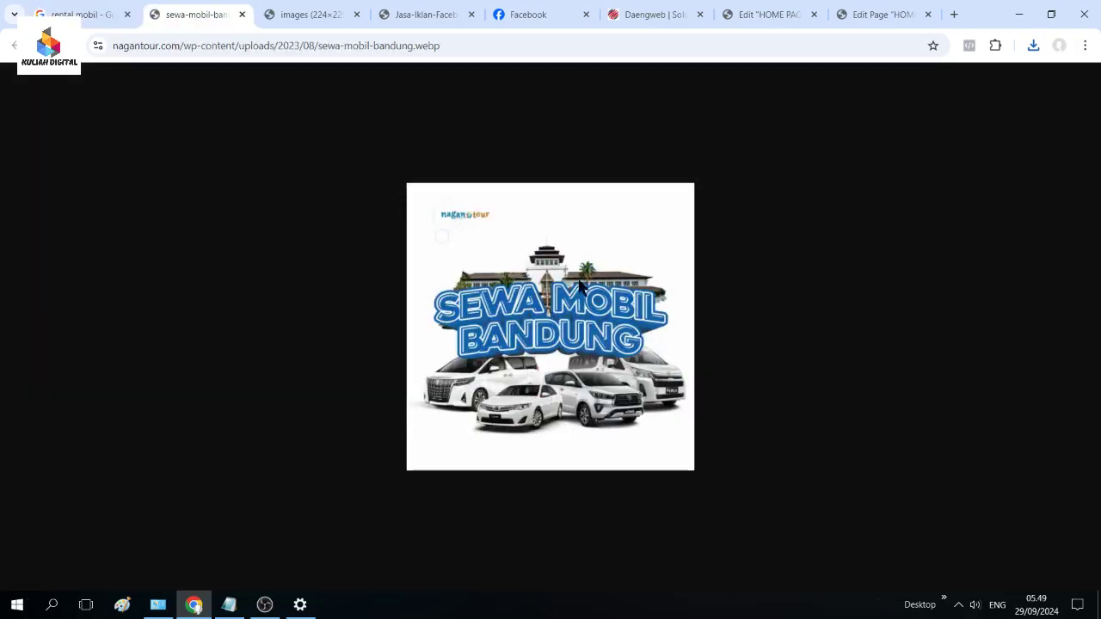
right_click(578, 282)
left_click(645, 307)
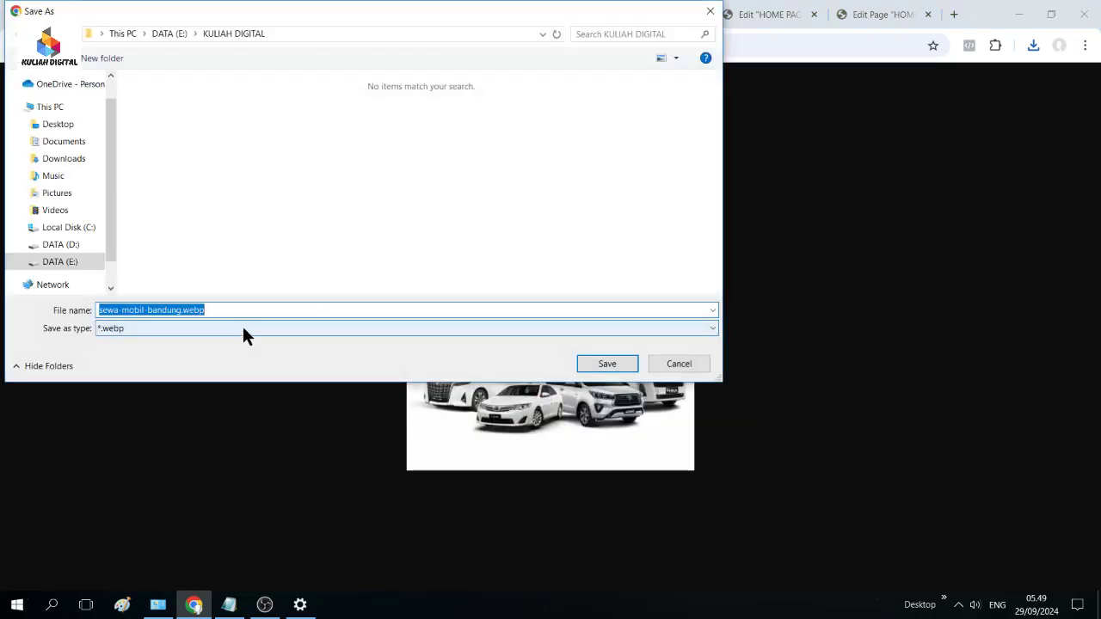
left_click(704, 365)
- Open the Rental-in picture of three cars from the search results in a new tab, and return to the results
left_click(82, 14)
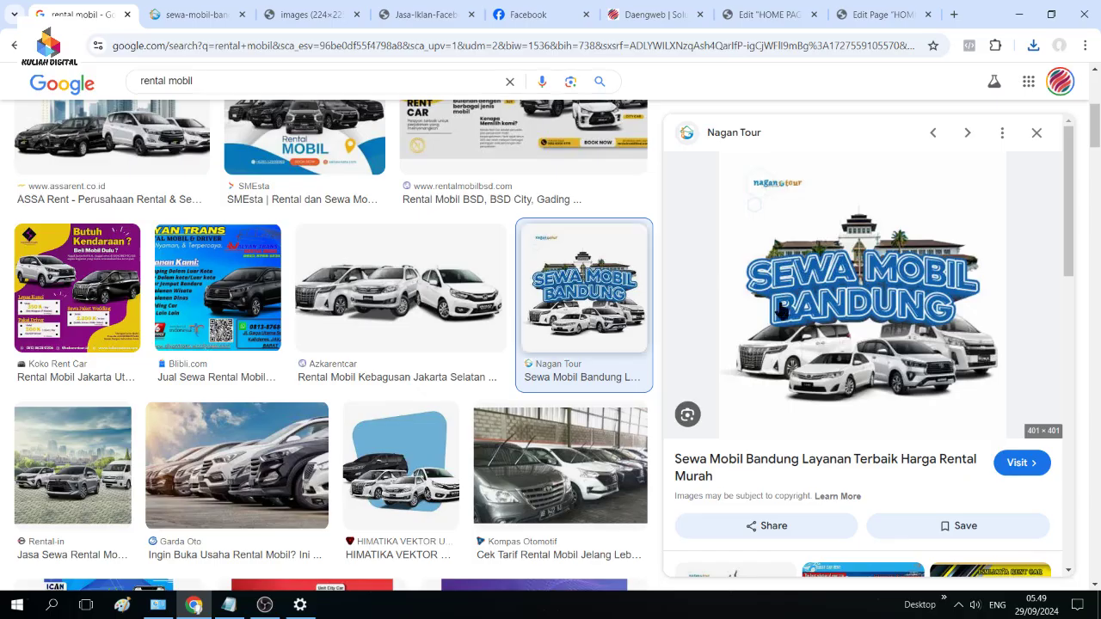
scroll(780, 311, "down", 3)
scroll(236, 464, "down", 2)
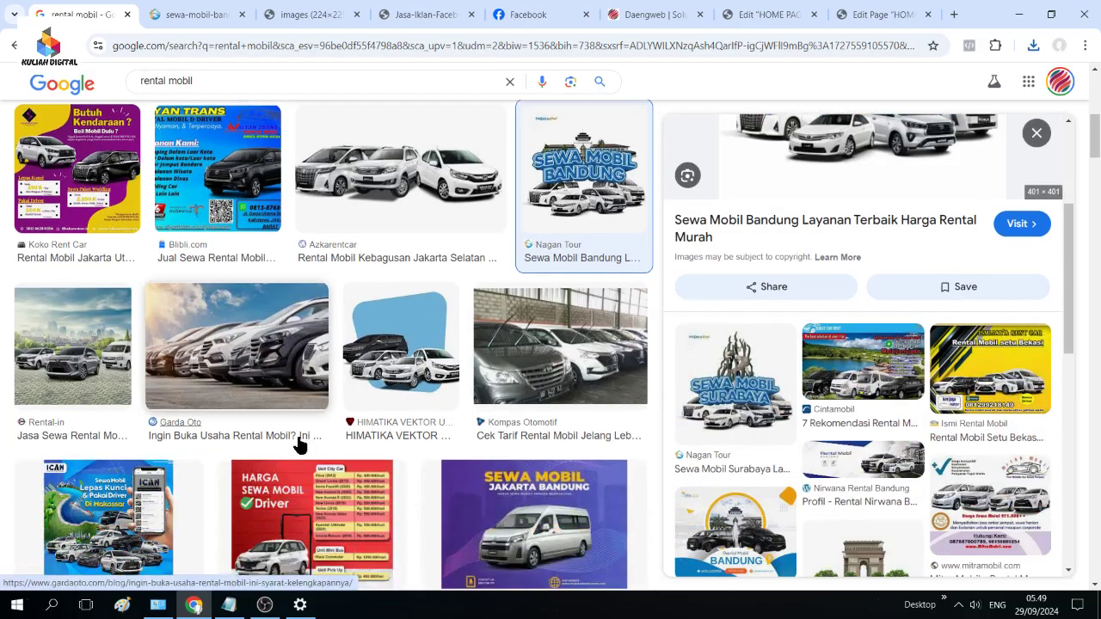
left_click(74, 354)
right_click(899, 294)
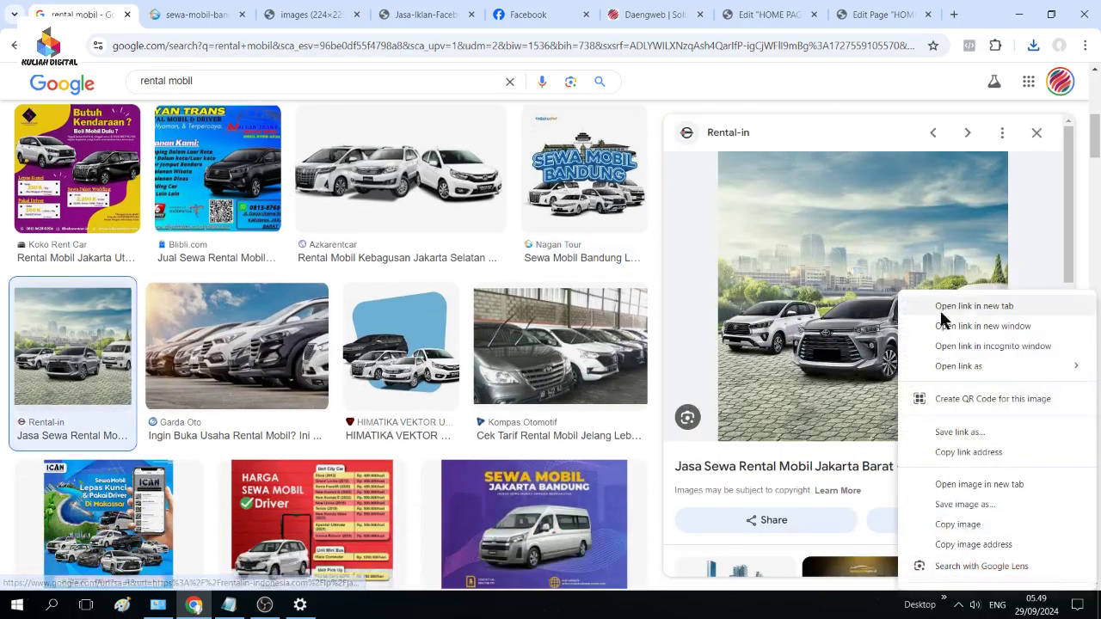
left_click(978, 484)
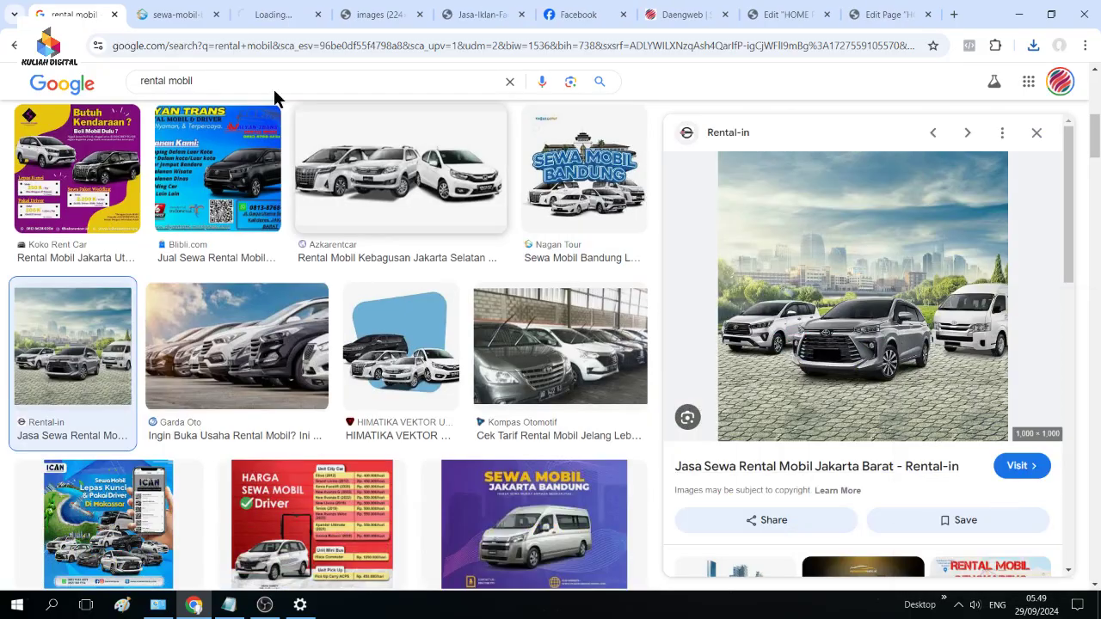
left_click(266, 13)
right_click(422, 196)
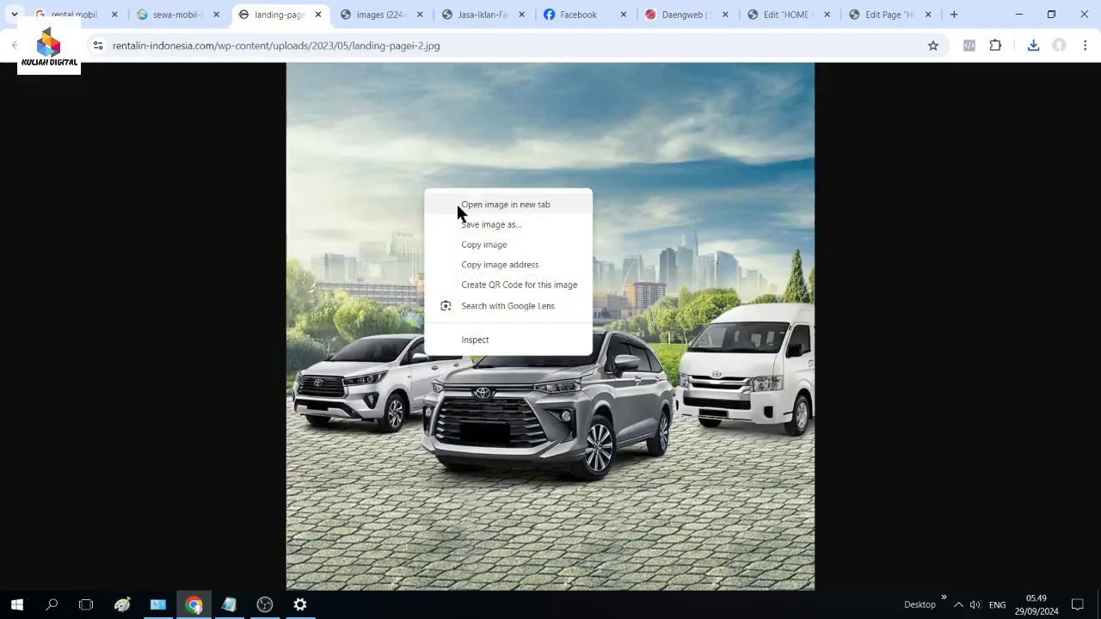
key("Escape")
left_click(40, 12)
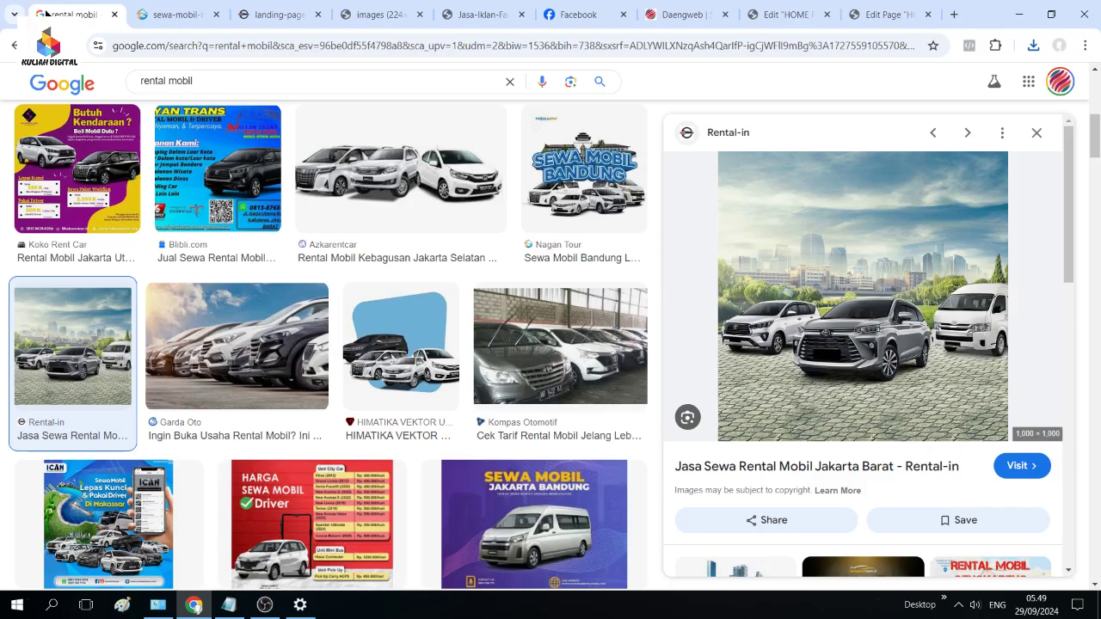
- Find the Sewa Mobil Manado picture of a black car in the "rental mobil" image results and open it in a new tab
scroll(439, 329, "down", 3)
scroll(448, 341, "down", 4)
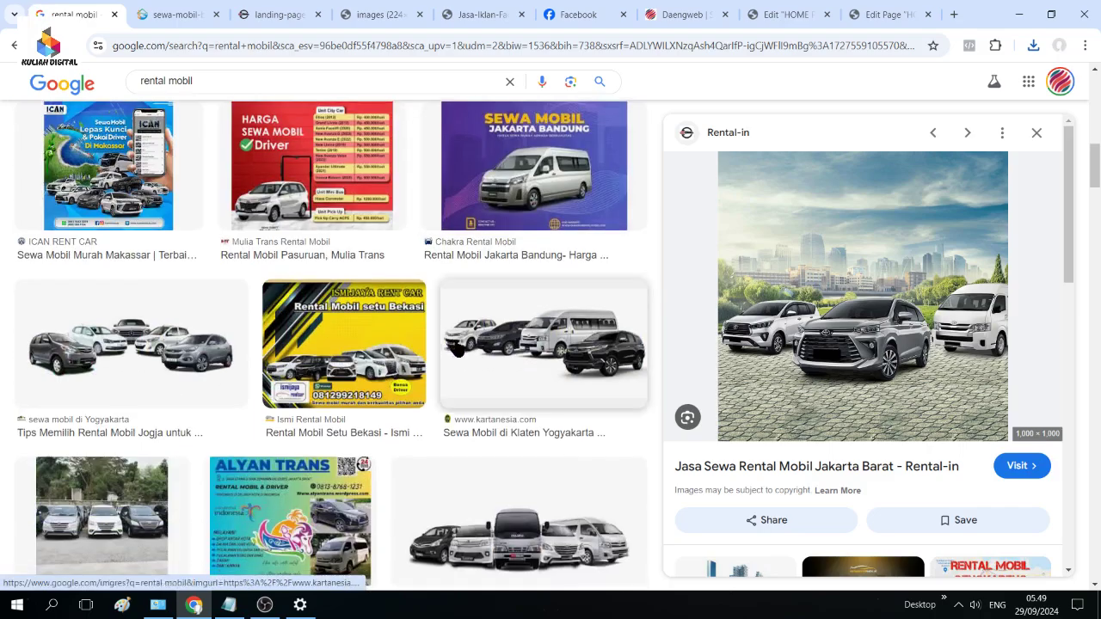
scroll(464, 349, "down", 5)
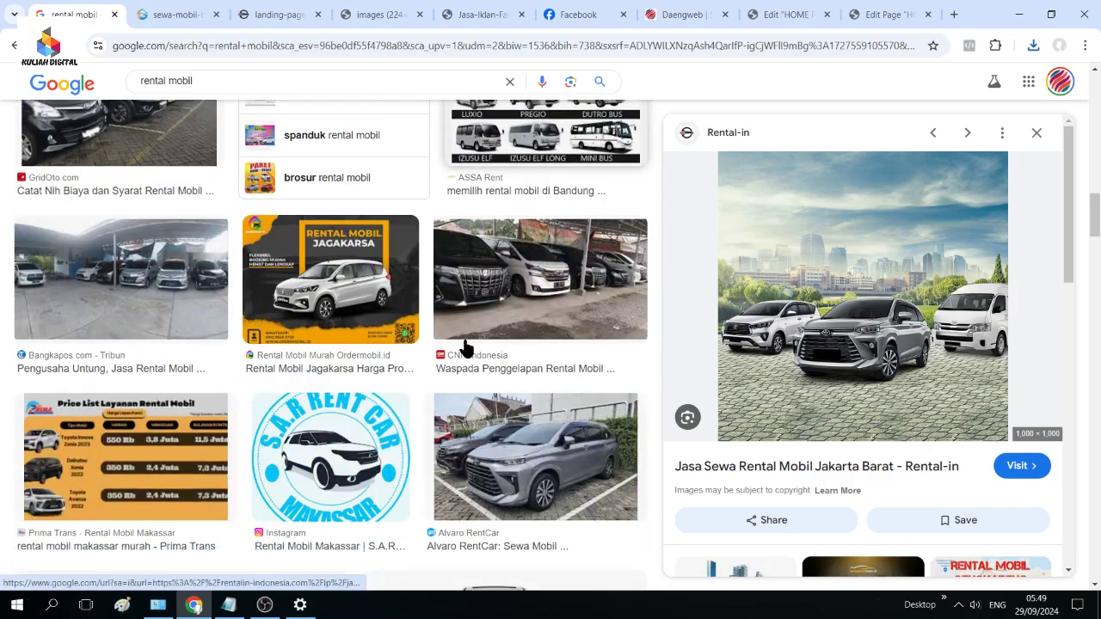
scroll(466, 345, "down", 4)
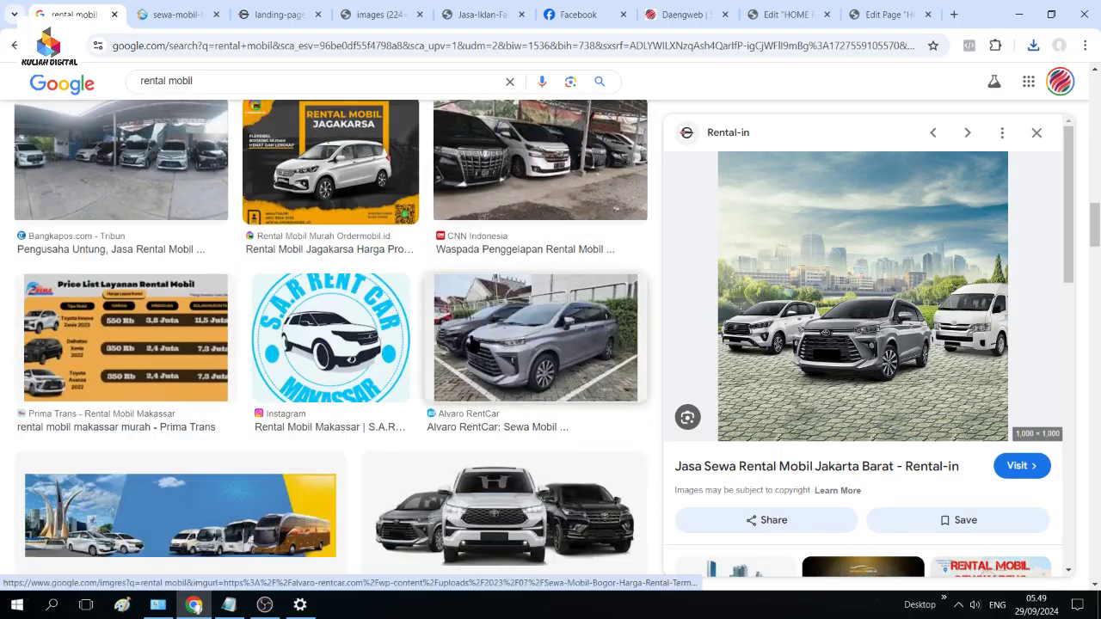
scroll(471, 345, "down", 4)
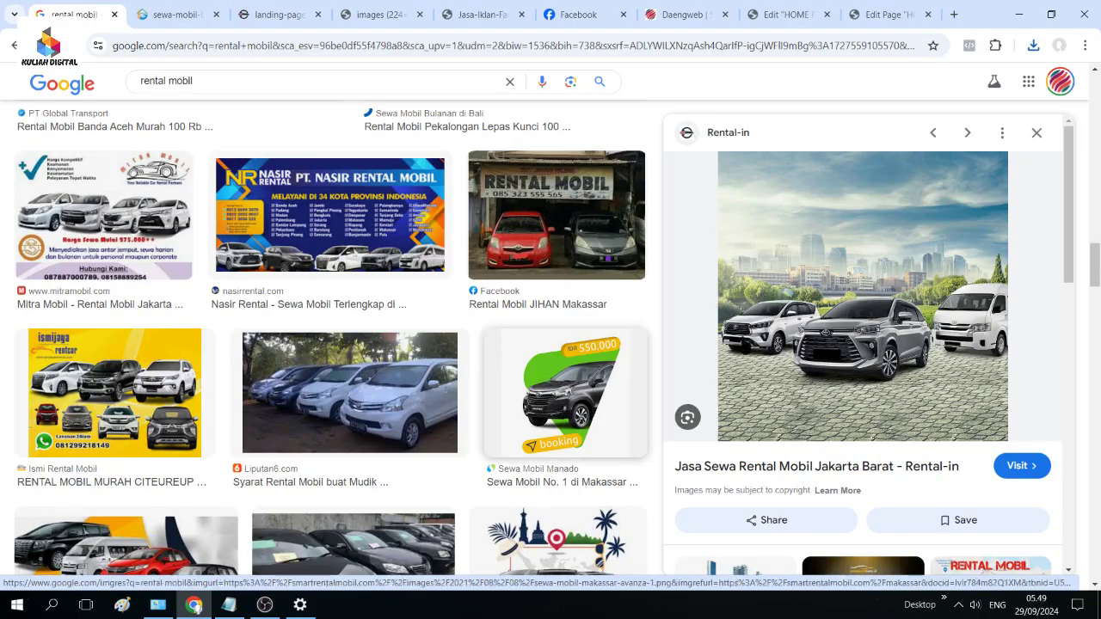
left_click(546, 377)
right_click(933, 293)
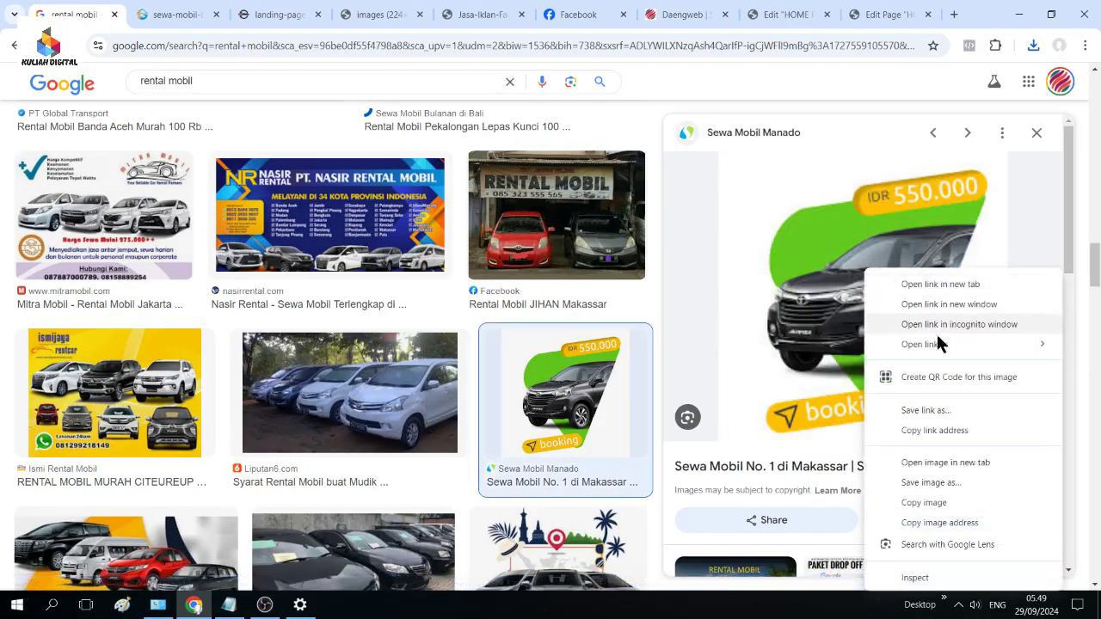
left_click(951, 463)
left_click(322, 13)
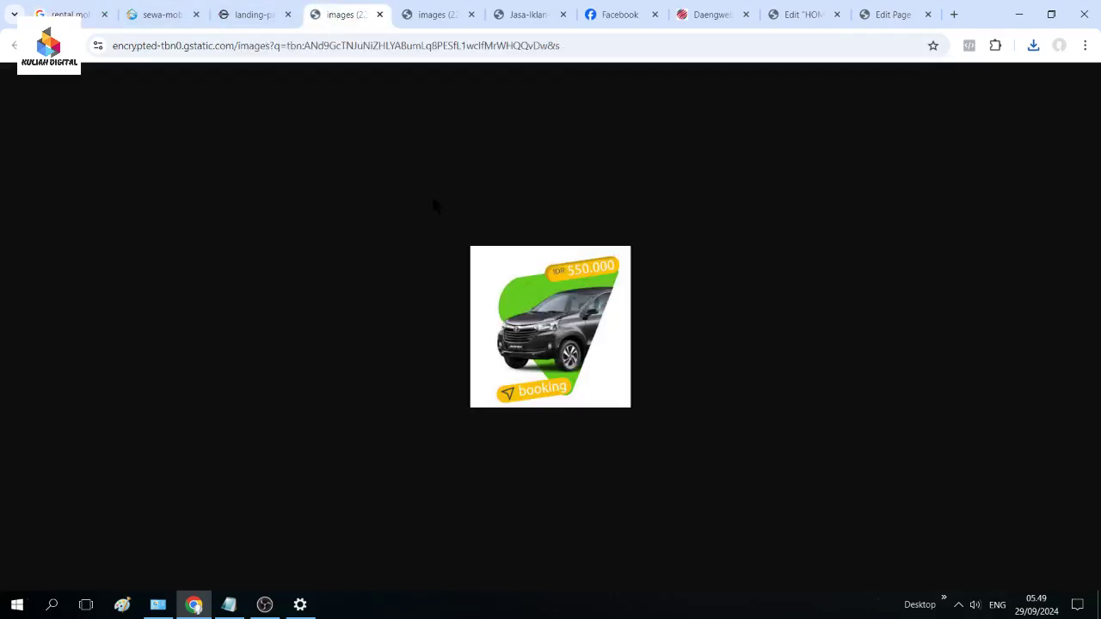
- Save the black car picture as images (1).jpg in the KULIAH DIGITAL folder
right_click(574, 299)
left_click(623, 332)
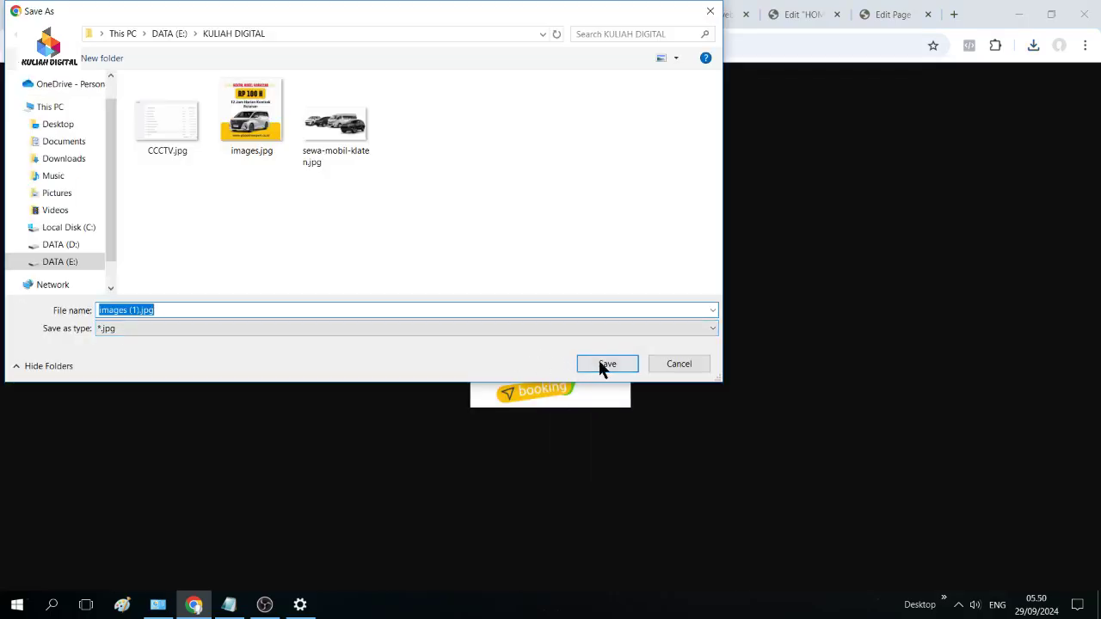
left_click(605, 364)
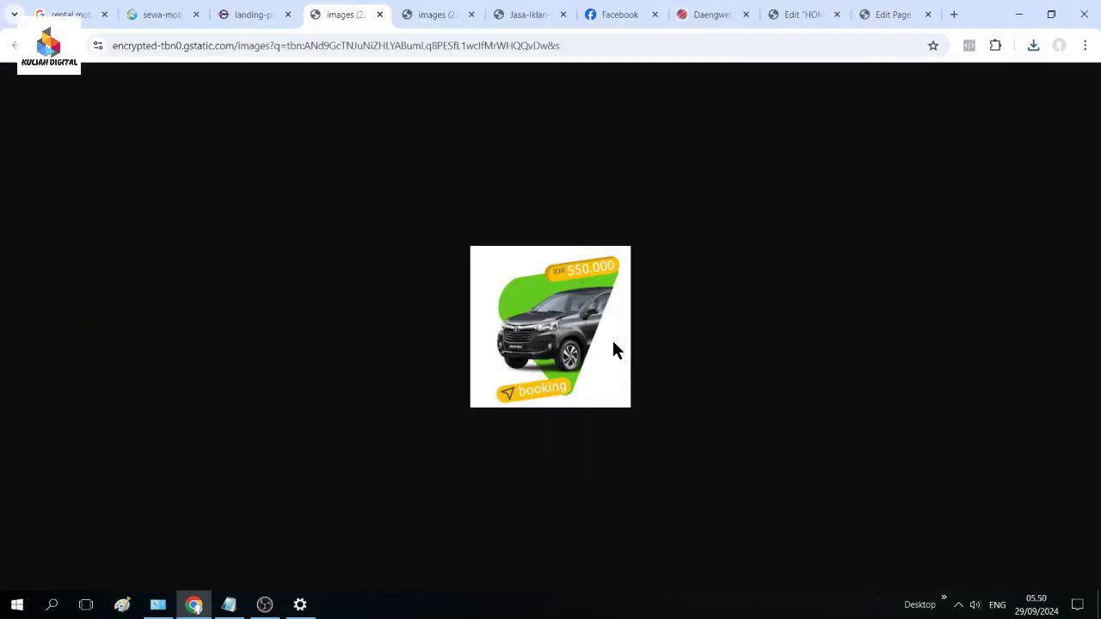
- Close the two browser tabs showing downloaded pictures and the Rental-in landing-page picture tab
left_click(381, 16)
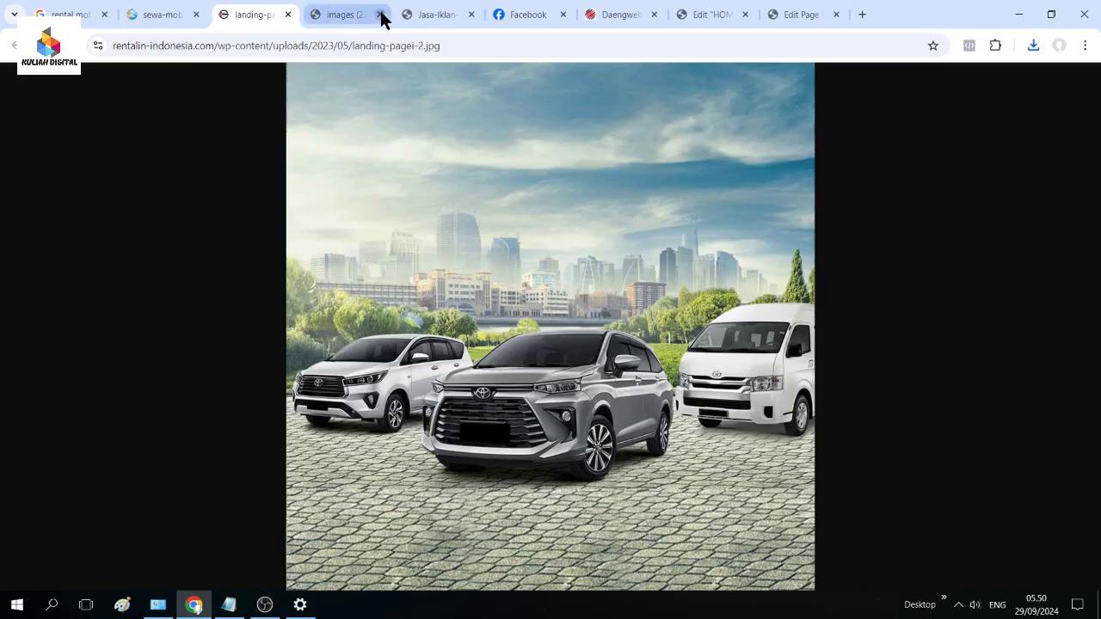
left_click(381, 15)
left_click(288, 14)
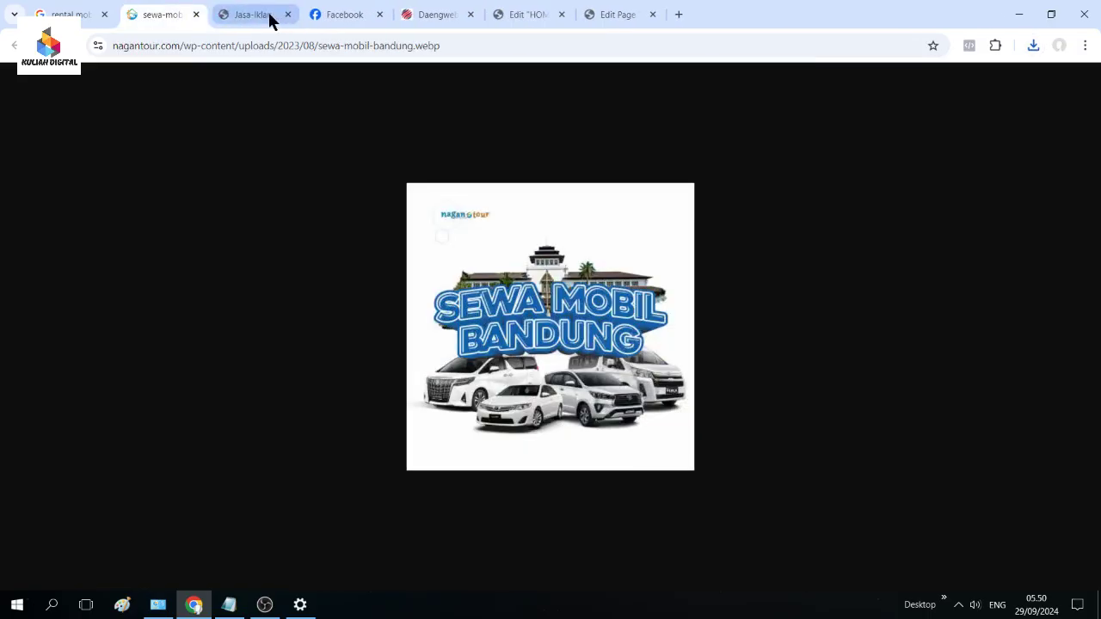
- Return to the Elementor editor, upload images (1).jpg and set it as the Service 2 box's image
left_click(497, 19)
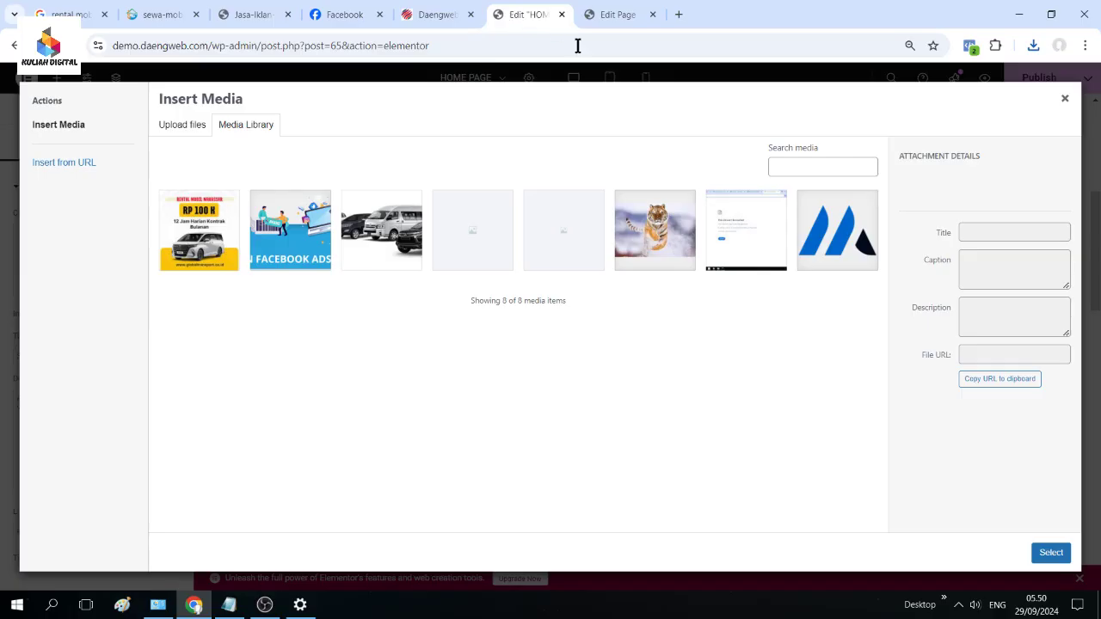
left_click(194, 127)
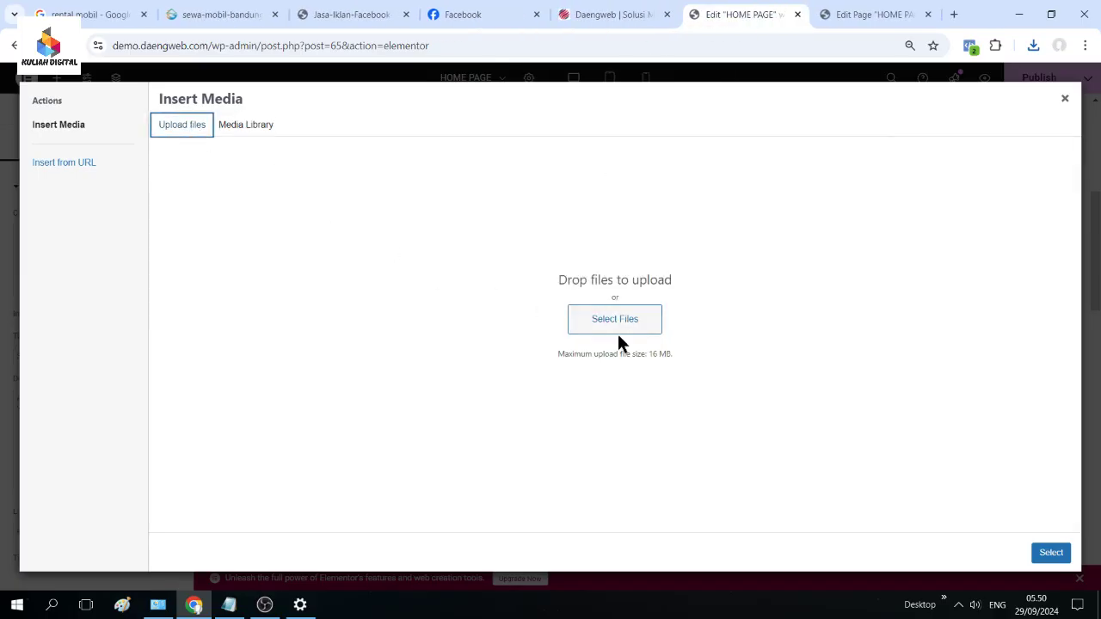
left_click(245, 125)
left_click(195, 126)
left_click(240, 126)
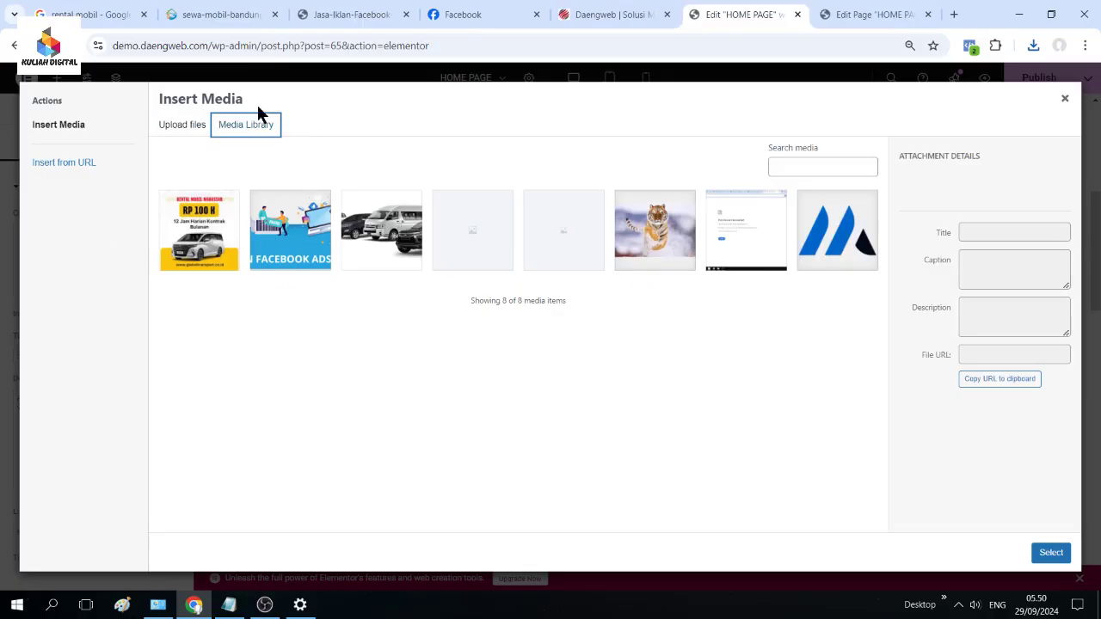
left_click(191, 125)
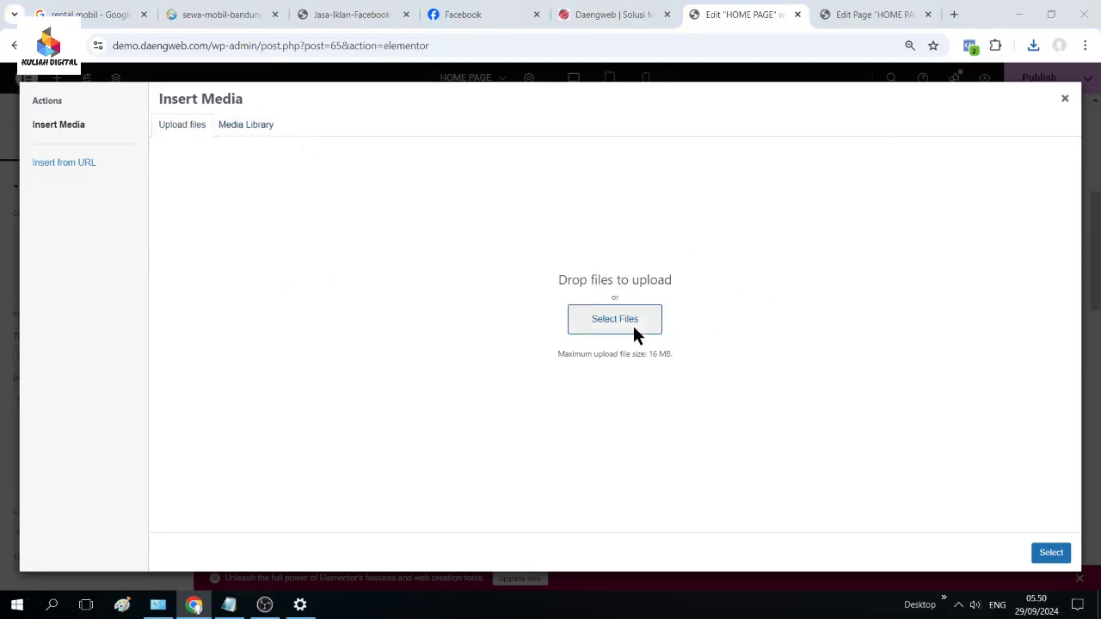
left_click(634, 327)
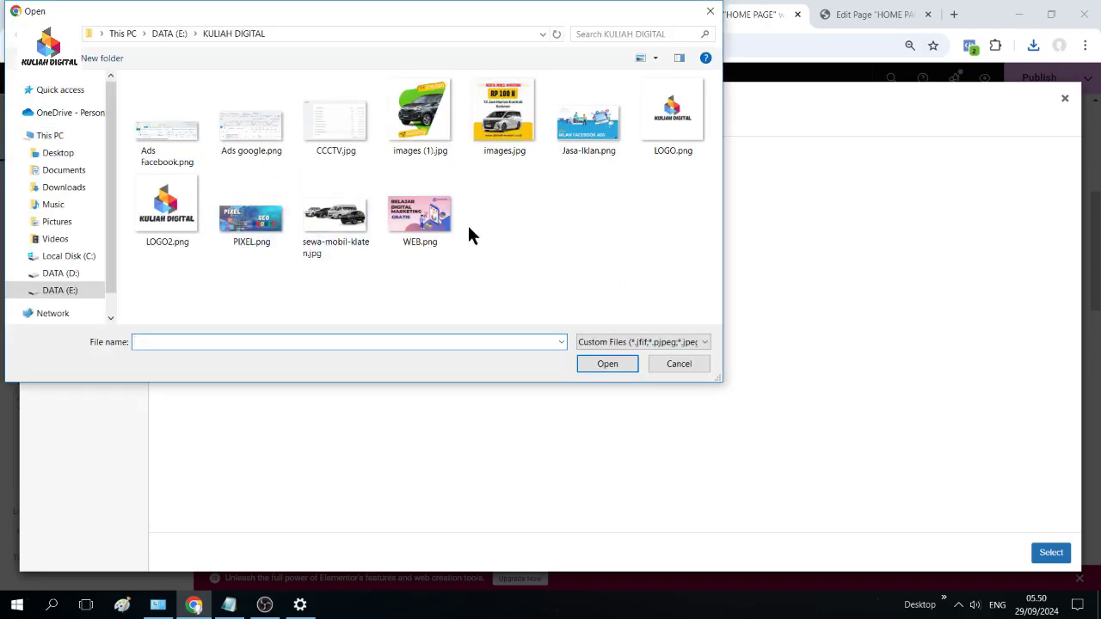
left_click(433, 122)
left_click(607, 364)
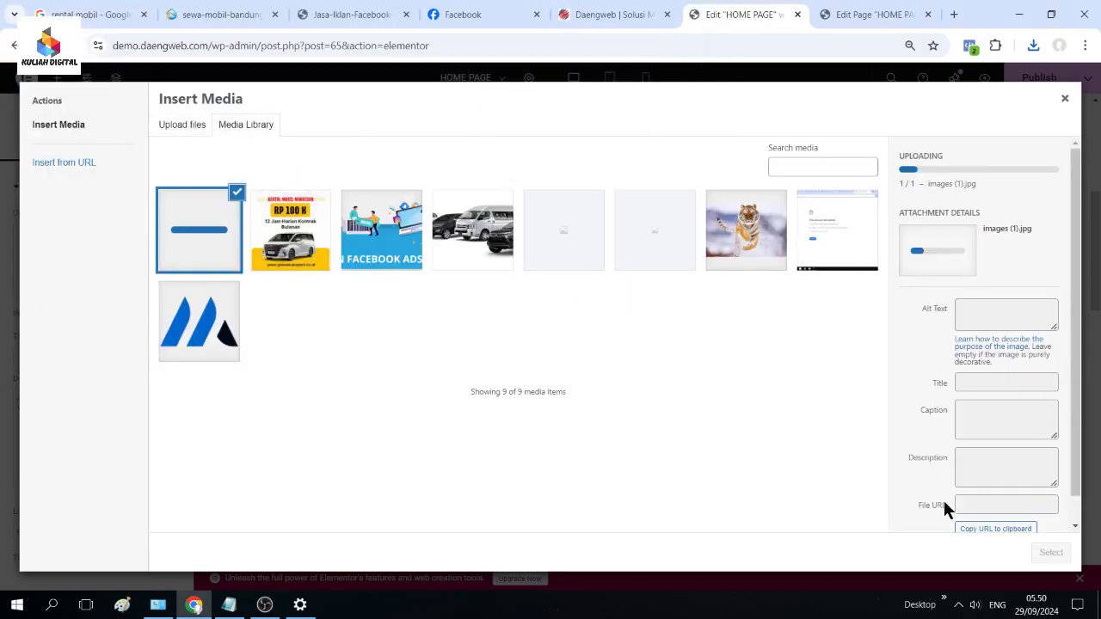
left_click(1050, 552)
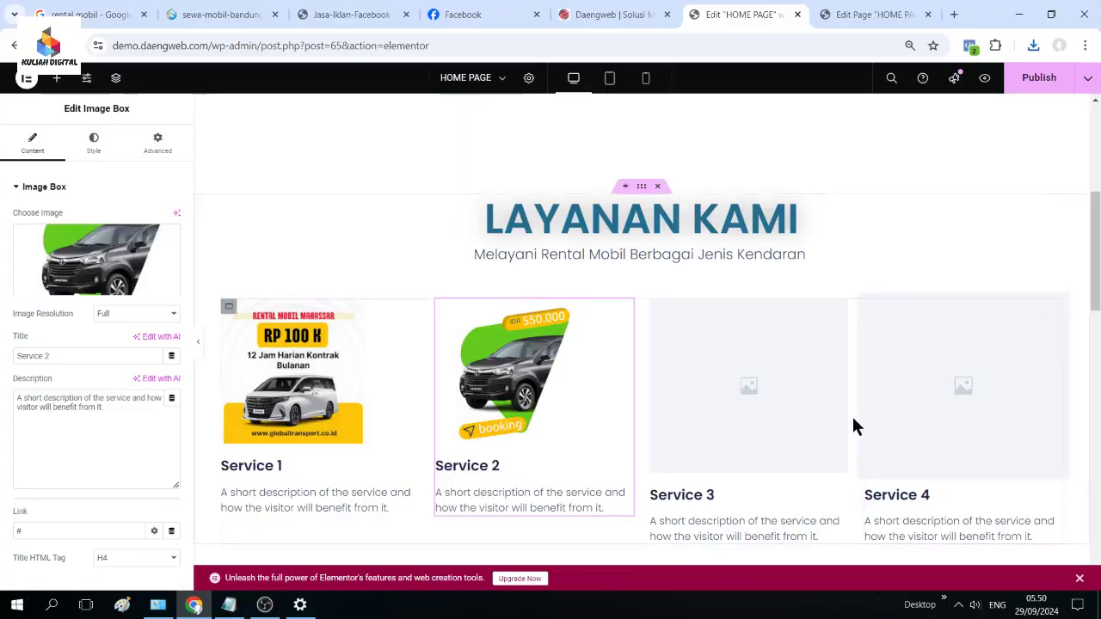
- Change the title of the Service 1 image box to "MOBIL ALPHARD"
scroll(851, 422, "down", 2)
left_click(345, 381)
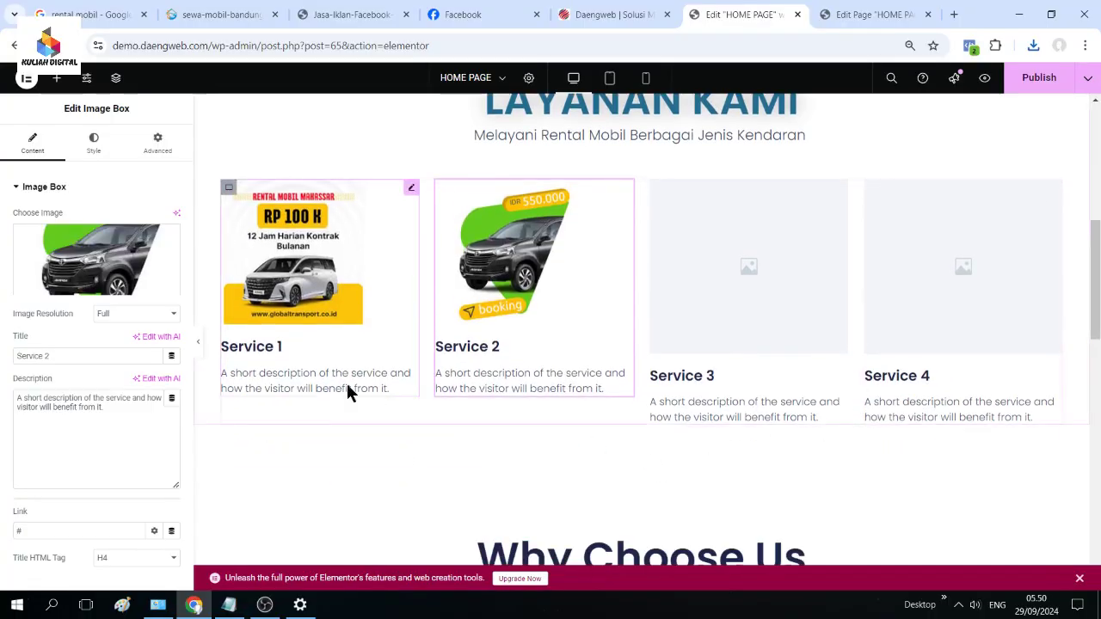
left_click(263, 348)
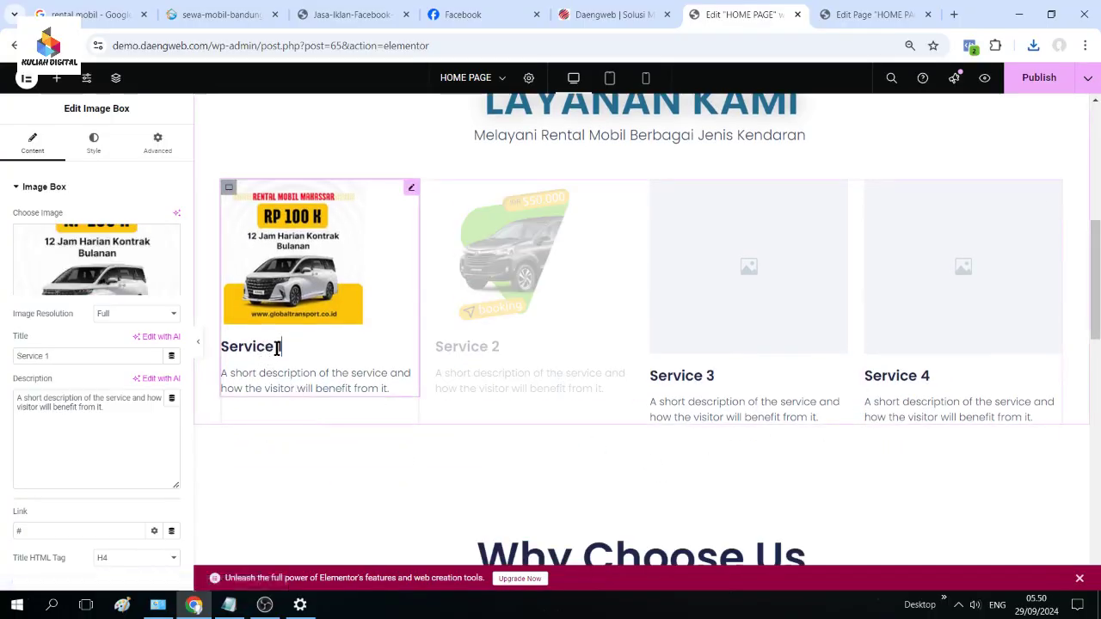
triple_click(277, 347)
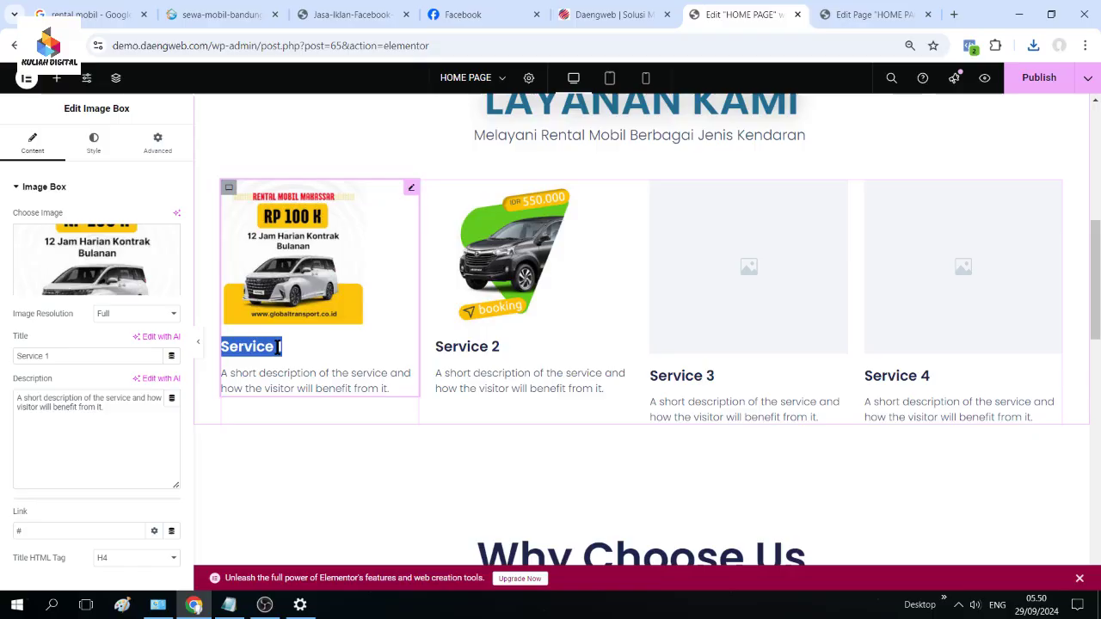
type("MOBIL")
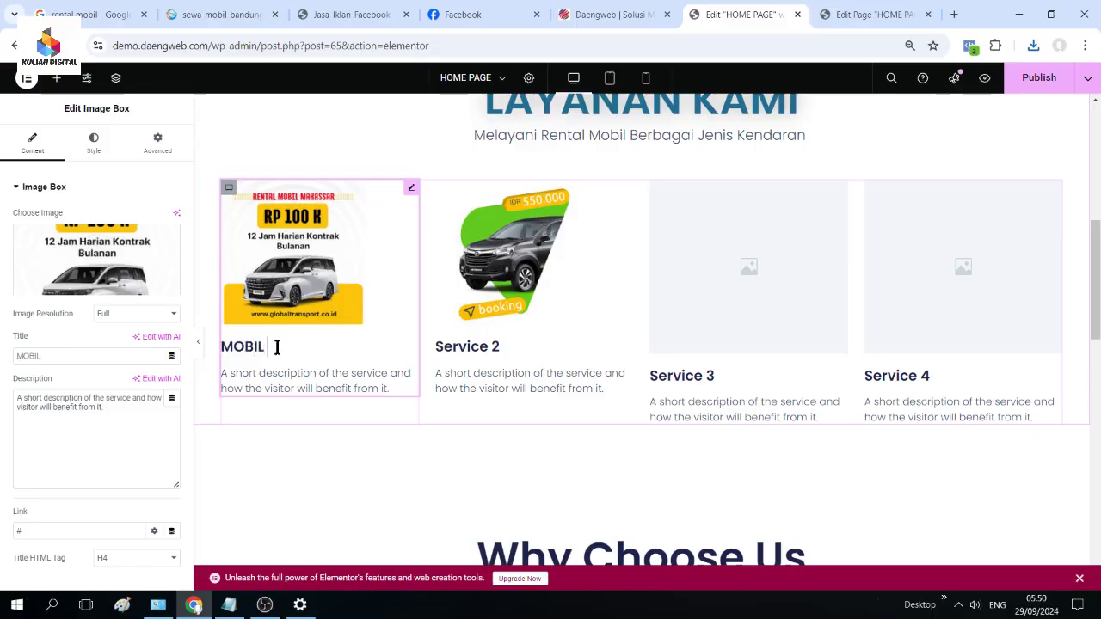
type(" AL")
type("PH")
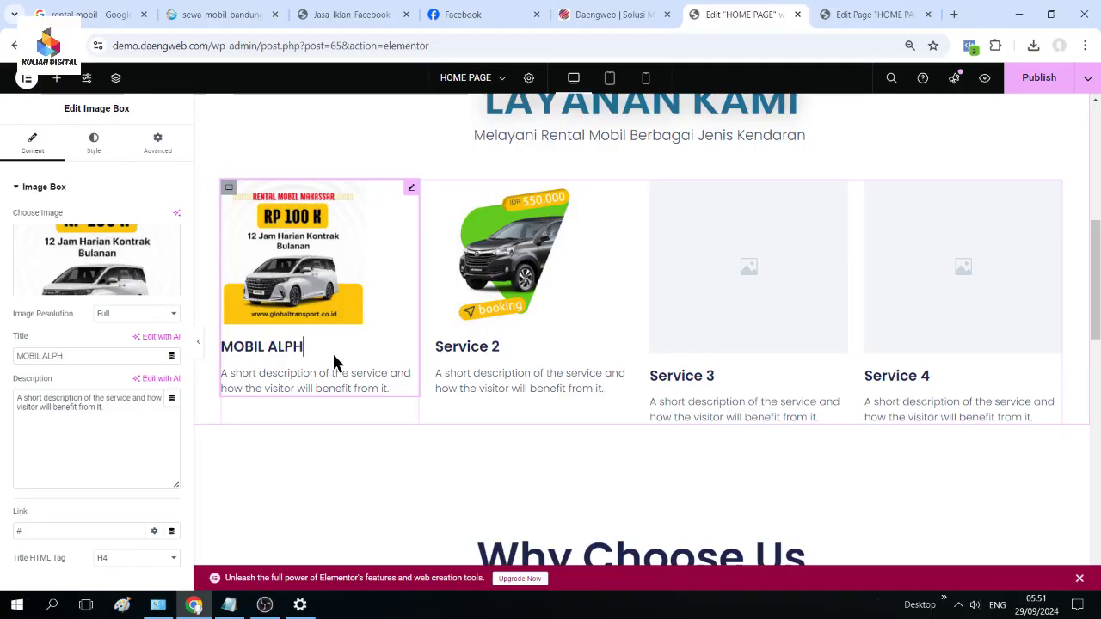
type("AR")
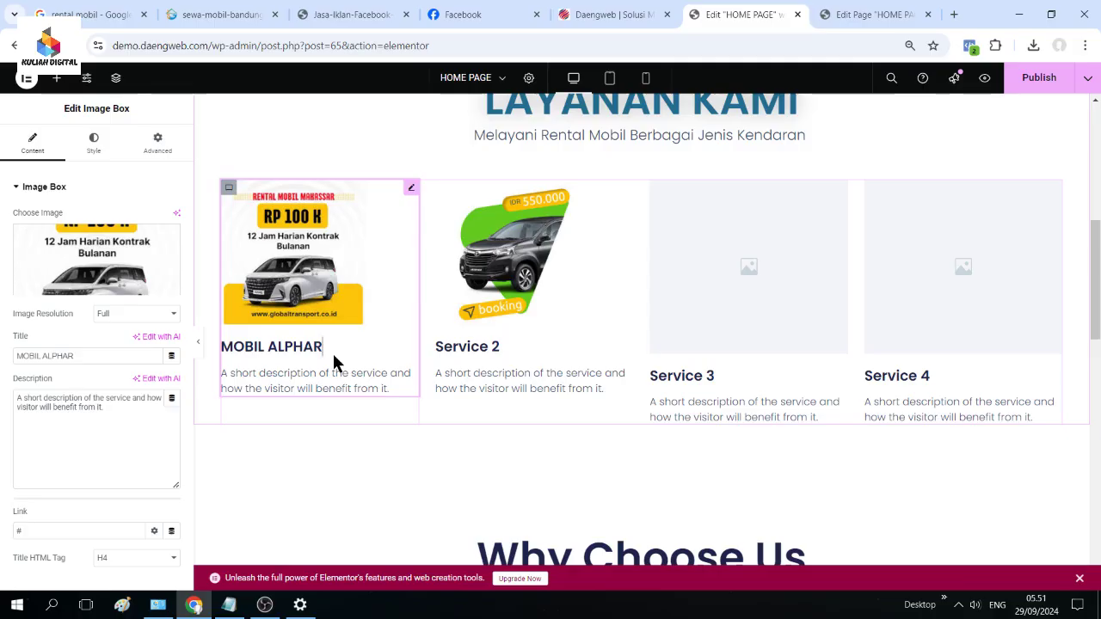
type("D")
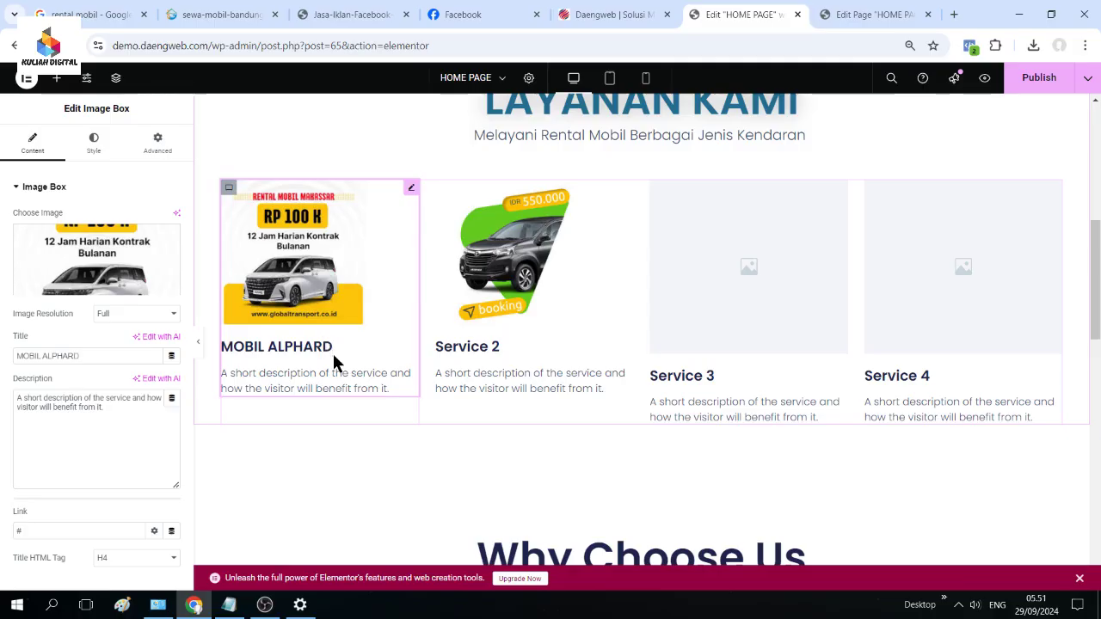
- Change the title of the Service 2 image box to "MOBIL AVANZA"
left_click(499, 344)
left_click_drag(499, 348, 476, 348)
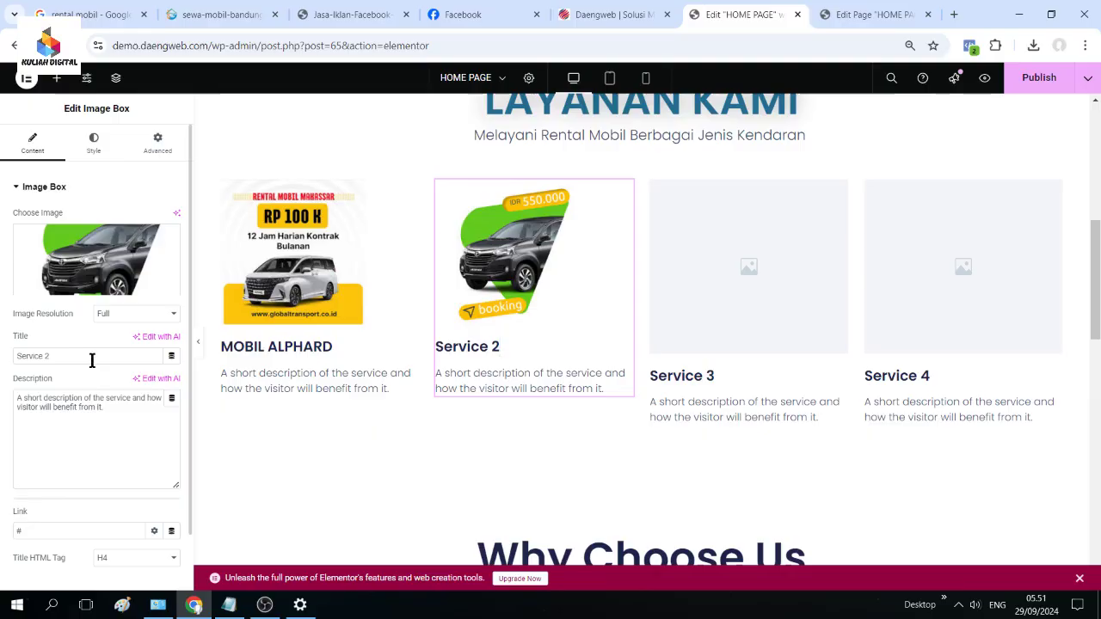
left_click_drag(92, 361, 7, 365)
type("MOBIL ")
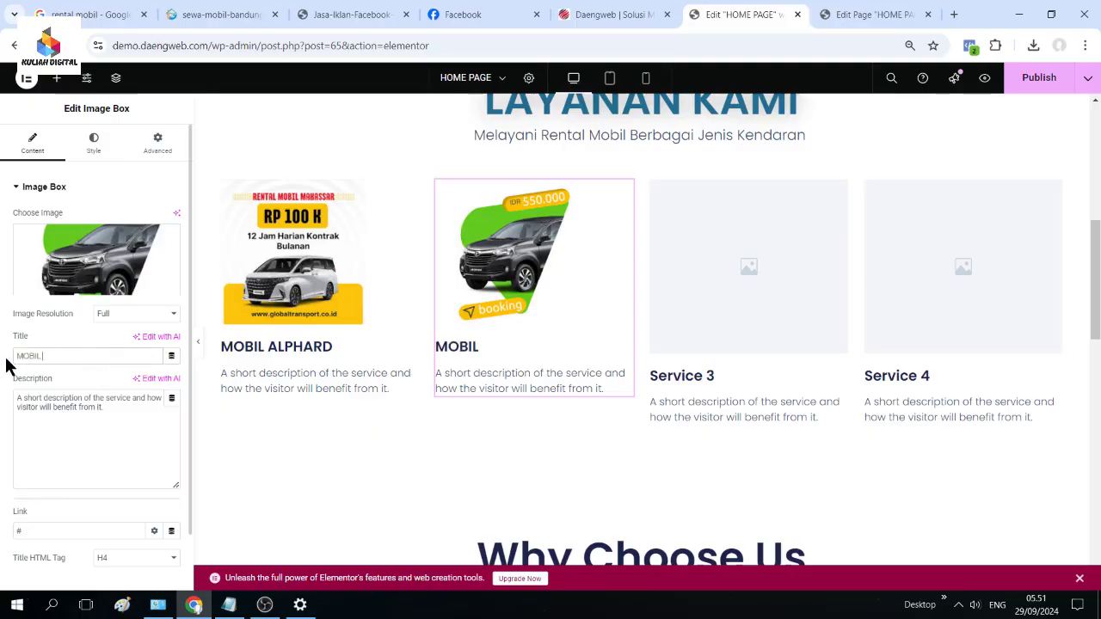
type("AVANZA")
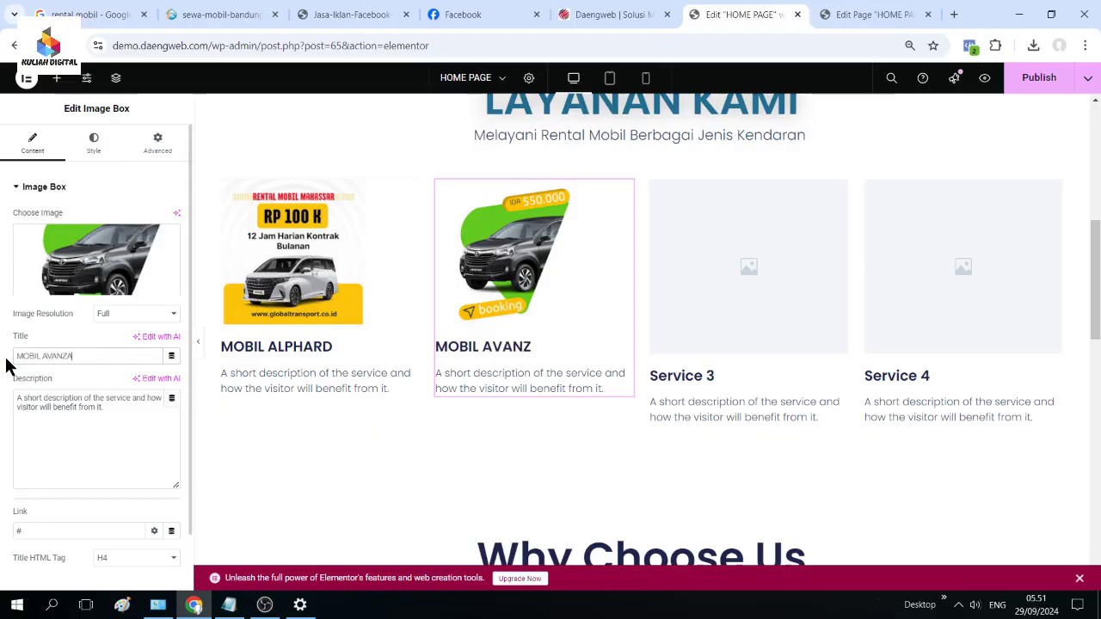
- Replace the MOBIL AVANZA box's placeholder description with text beginning "Tersedia mobil avan"
left_click_drag(105, 407, 11, 406)
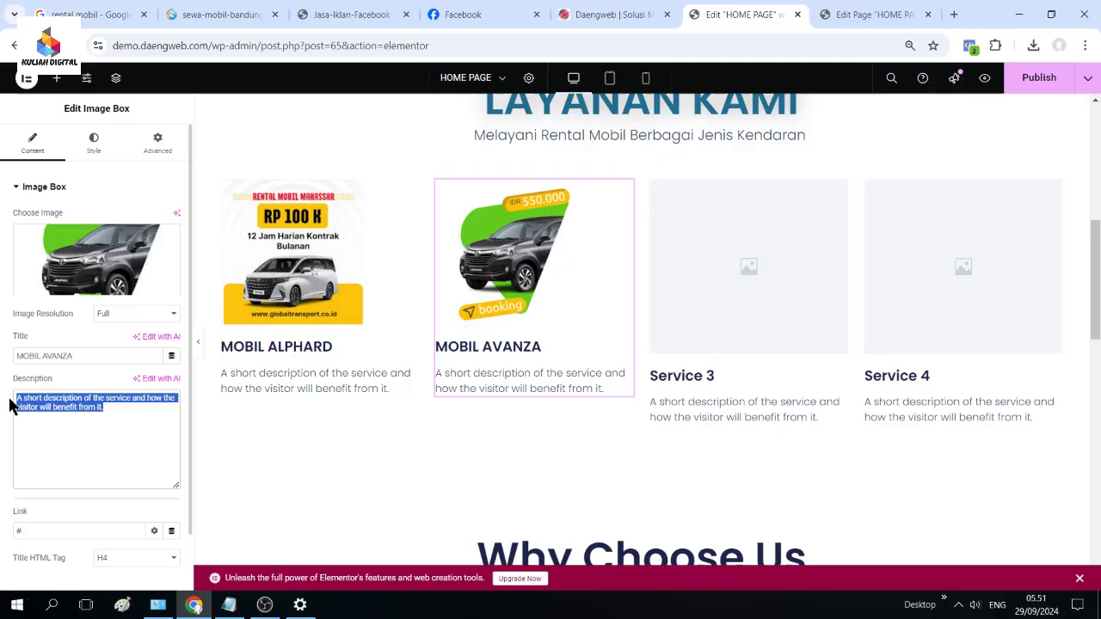
type("TER")
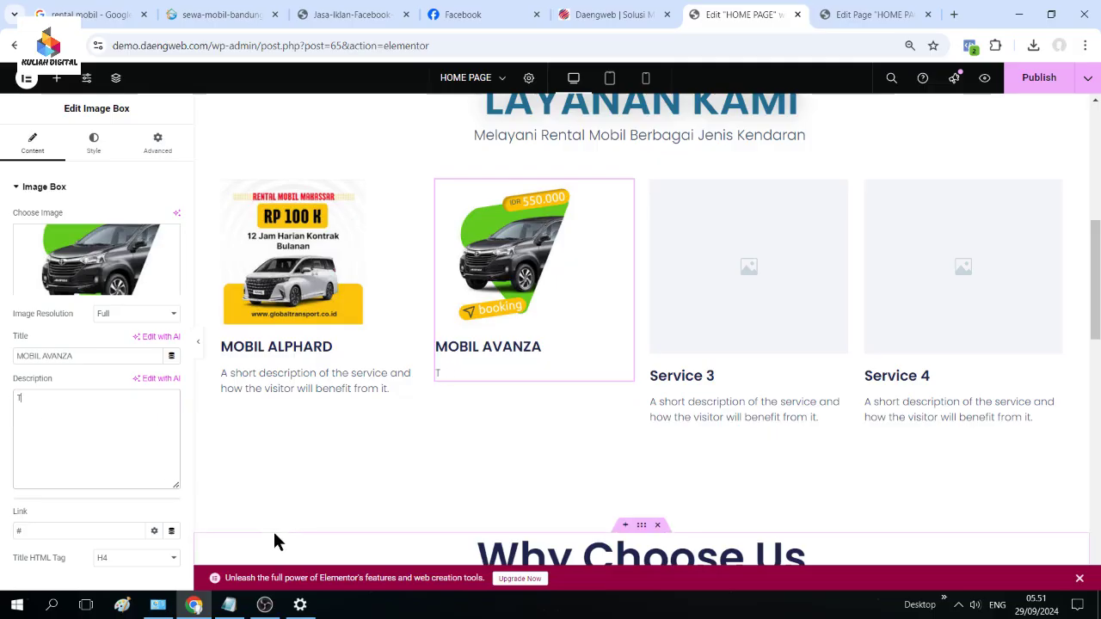
key("BackSpace")
type("ter")
key("BackSpace")
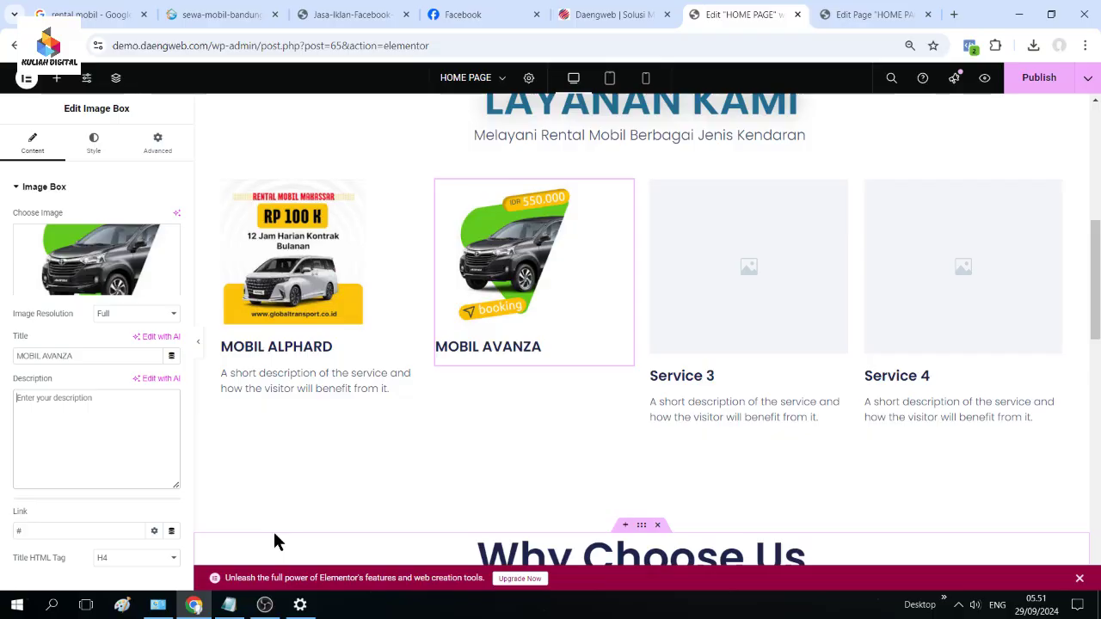
type("Tersed")
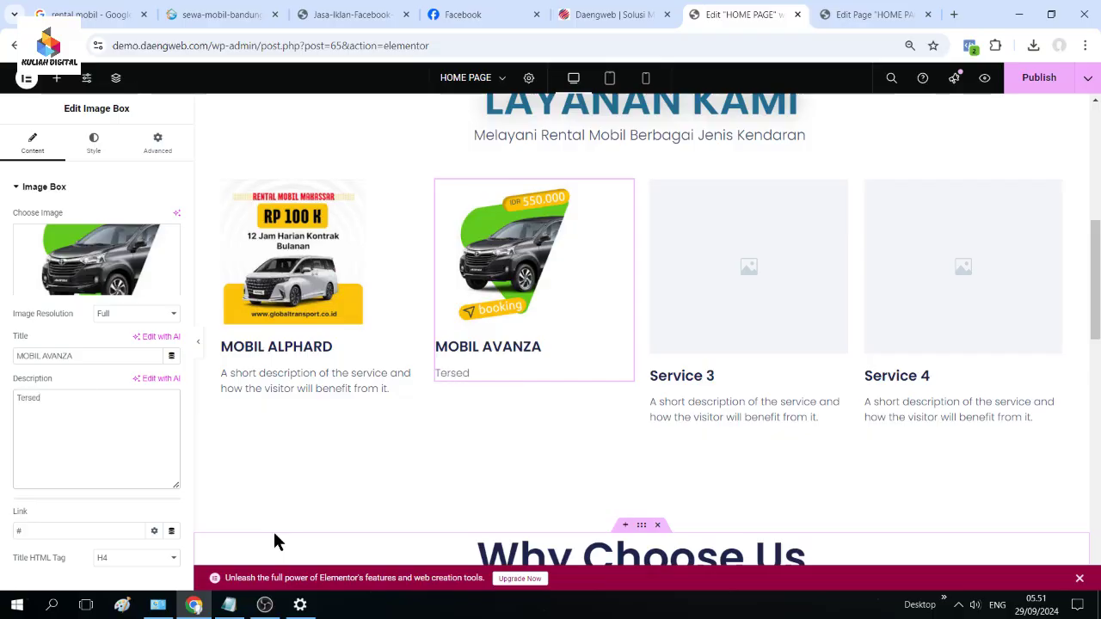
type("ia mobil avan")
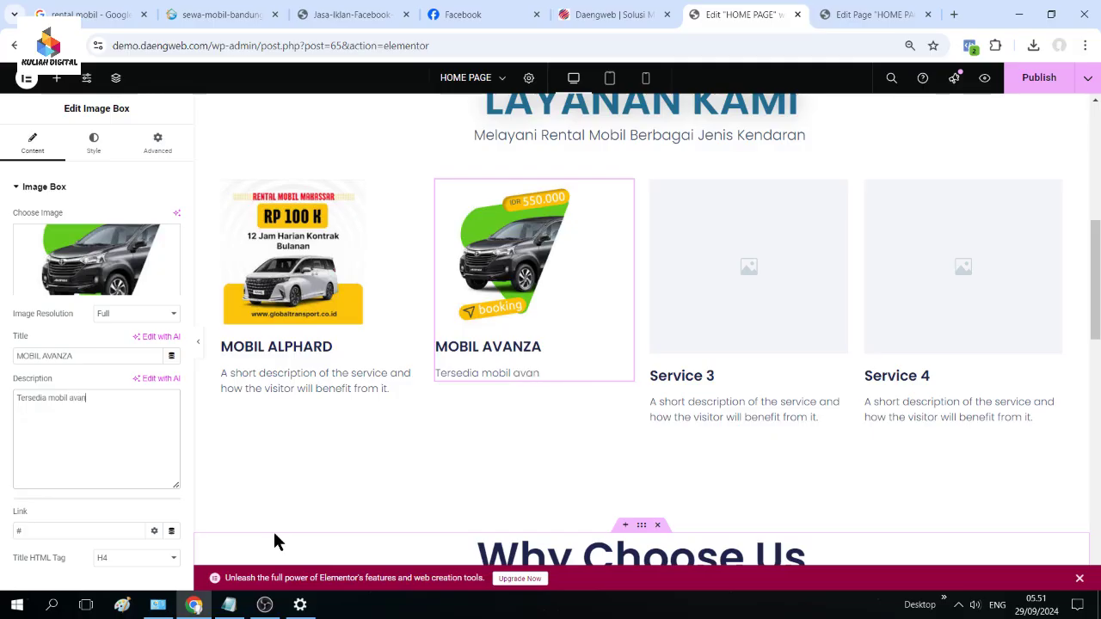
- Set the MOBIL AVANZA description to "Tersedia mobil avanza tahun 2017" and the MOBIL ALPHARD description to "Layanan VIP antar jeput"
type("za tahun 2017")
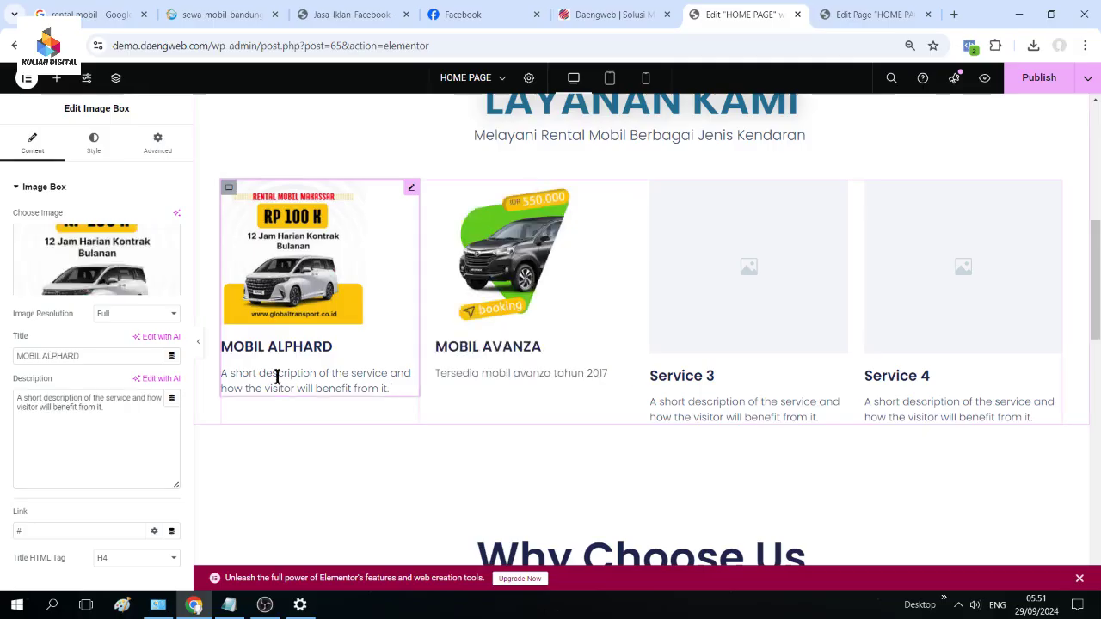
key("ctrl+a")
type("Lay")
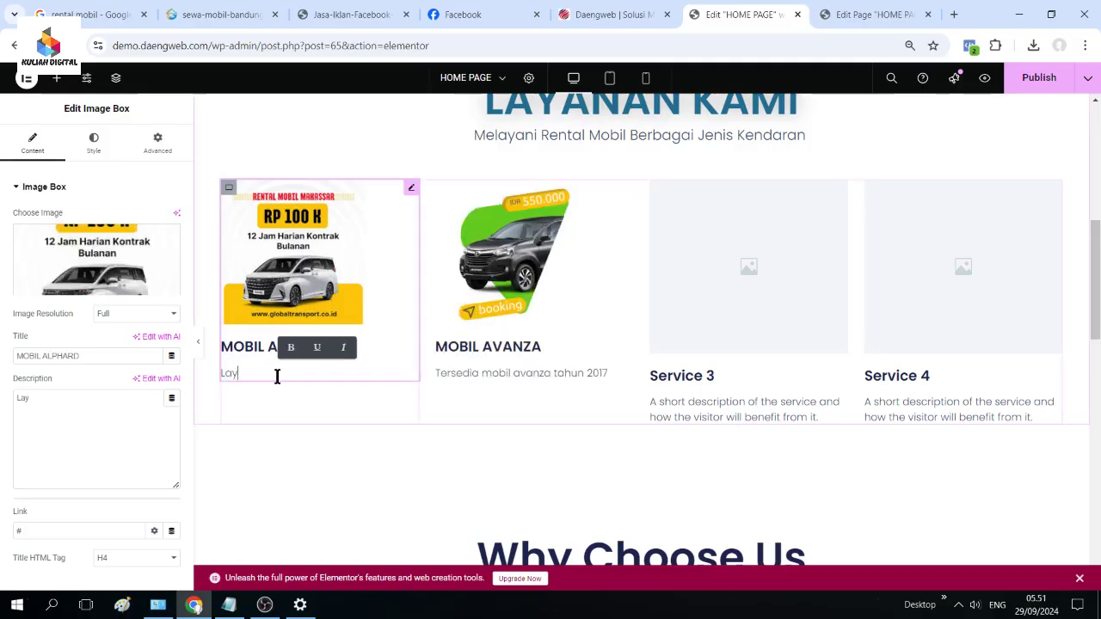
type("anan VIP")
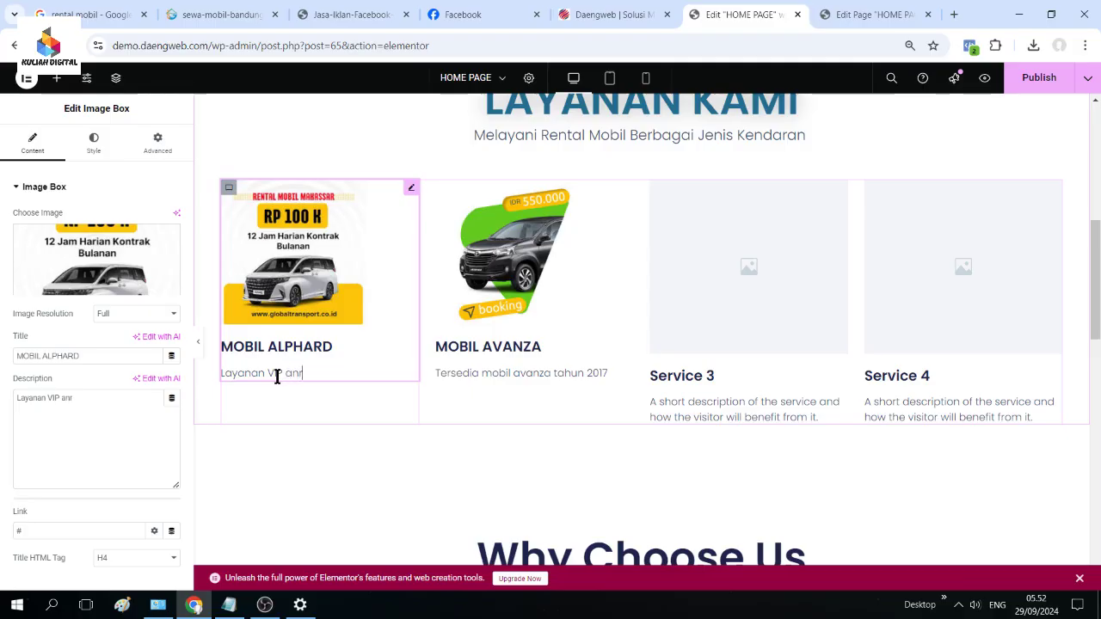
type("antae")
key("BackSpace")
type("r jeput")
- Publish the home page with the edited car descriptions
left_click(1039, 79)
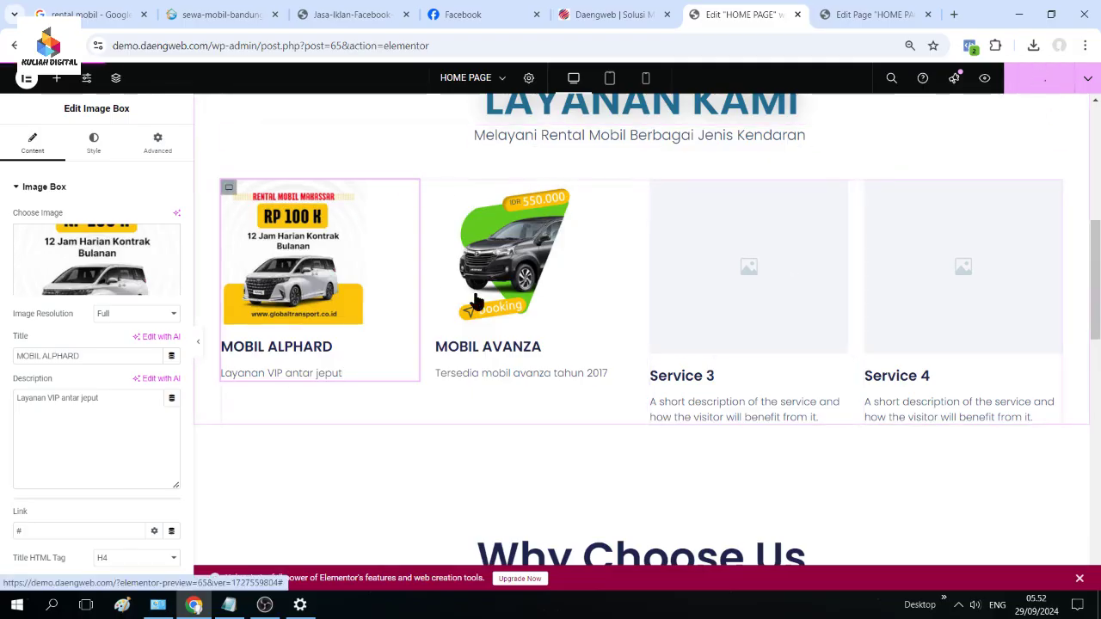
left_click(871, 26)
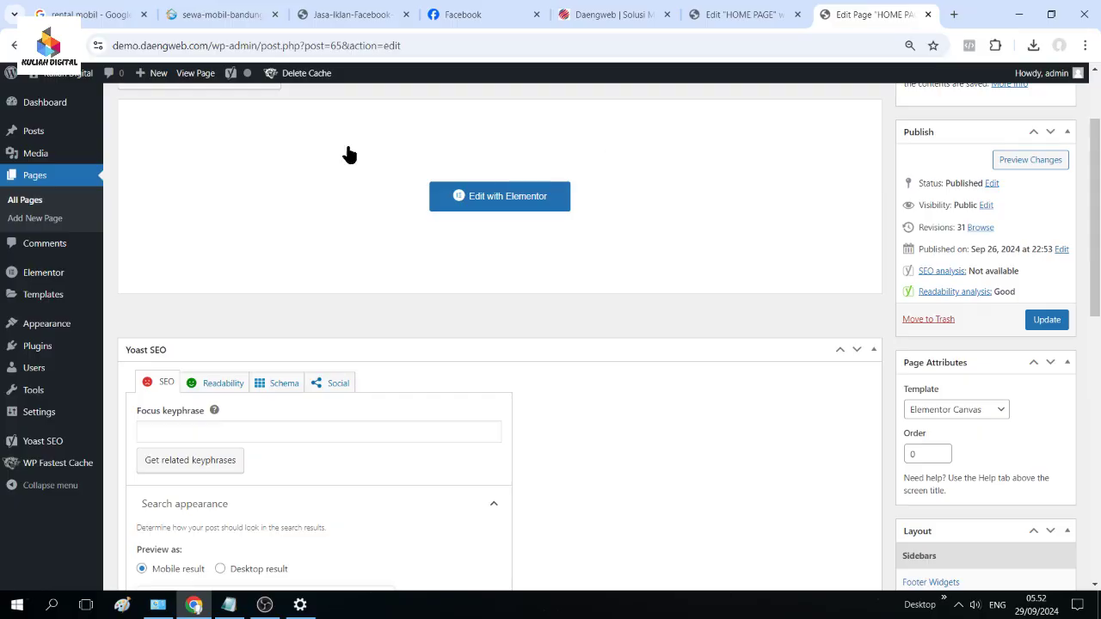
left_click(739, 16)
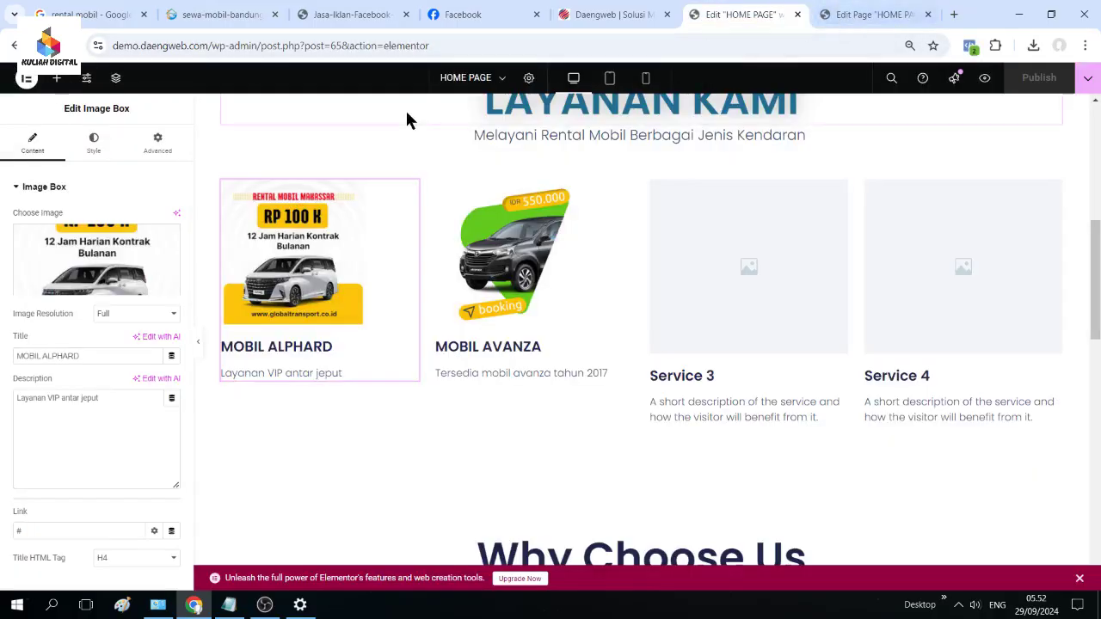
left_click(894, 16)
- Load the live site demo.daengweb.com in a new browser tab placed directly after the page editor's tab
left_click(953, 15)
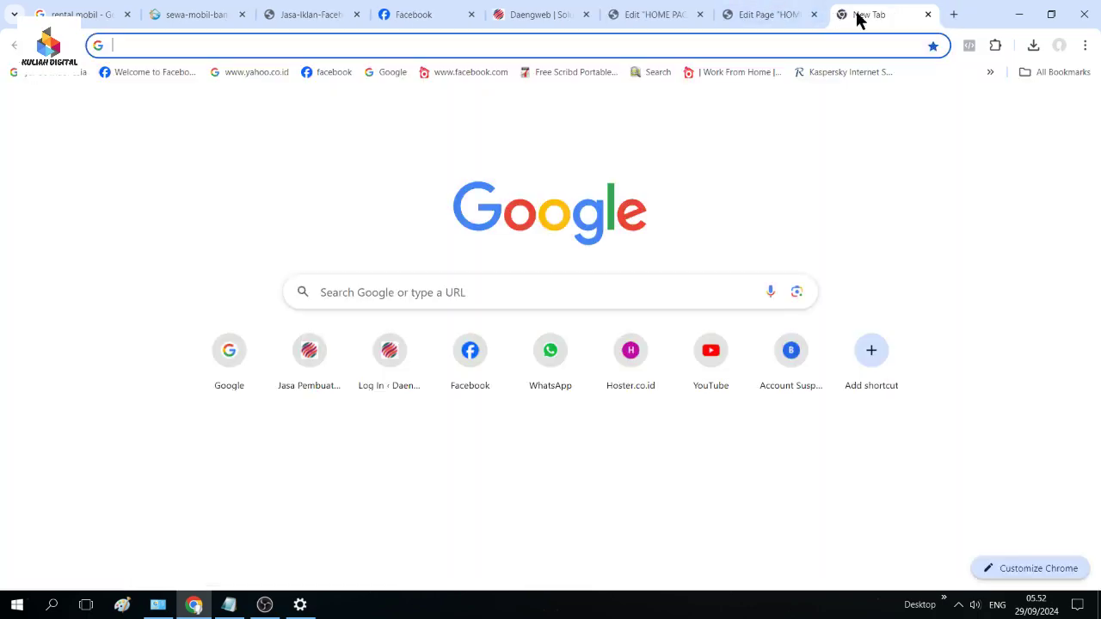
left_click_drag(857, 19, 786, 40)
left_click(778, 43)
type("de")
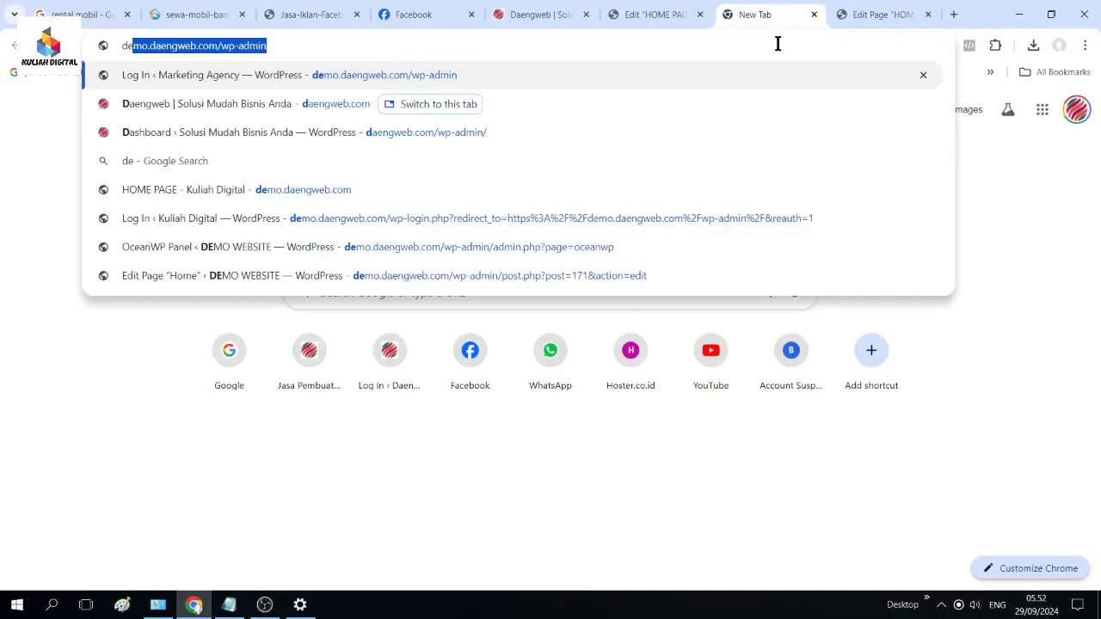
type("mo")
key("End")
key("BackSpace")
key("BackSpace")
key("BackSpace")
key("BackSpace")
key("BackSpace")
key("BackSpace")
key("BackSpace")
key("BackSpace")
key("BackSpace")
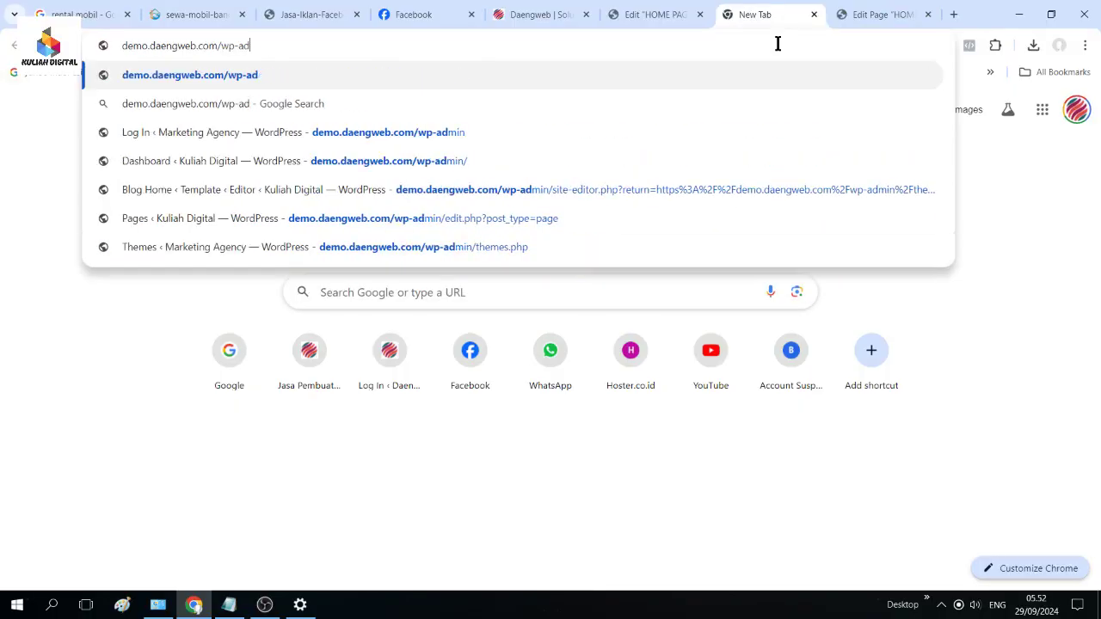
key("Return")
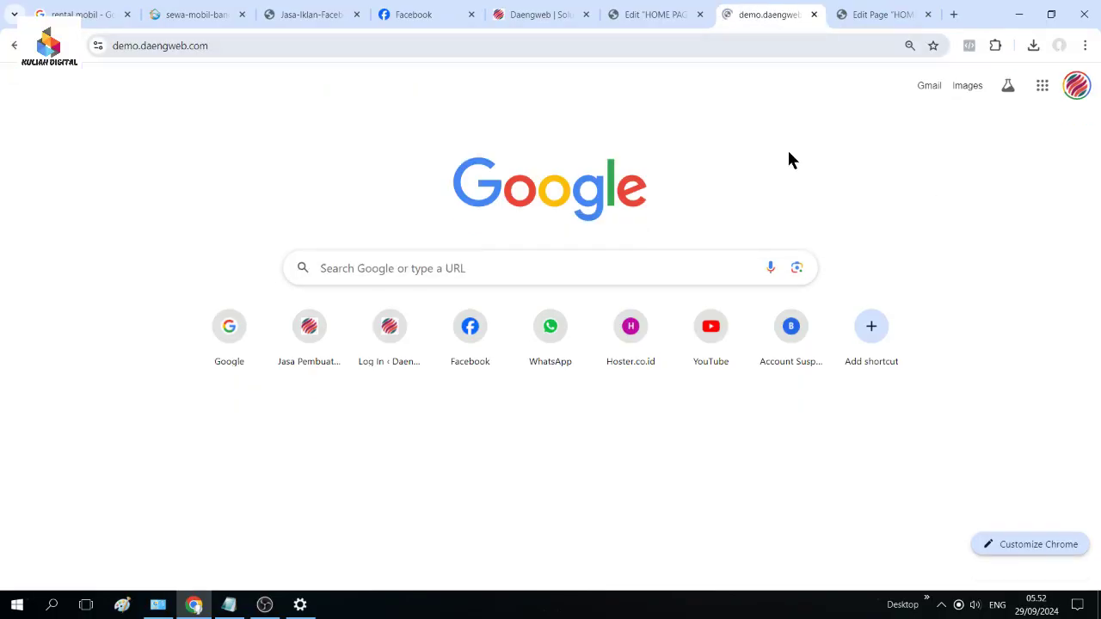
- Review the live home page from the LAYANAN KAMI services through the Why Choose Us and Client Testimonials sections
scroll(567, 228, "down", 2)
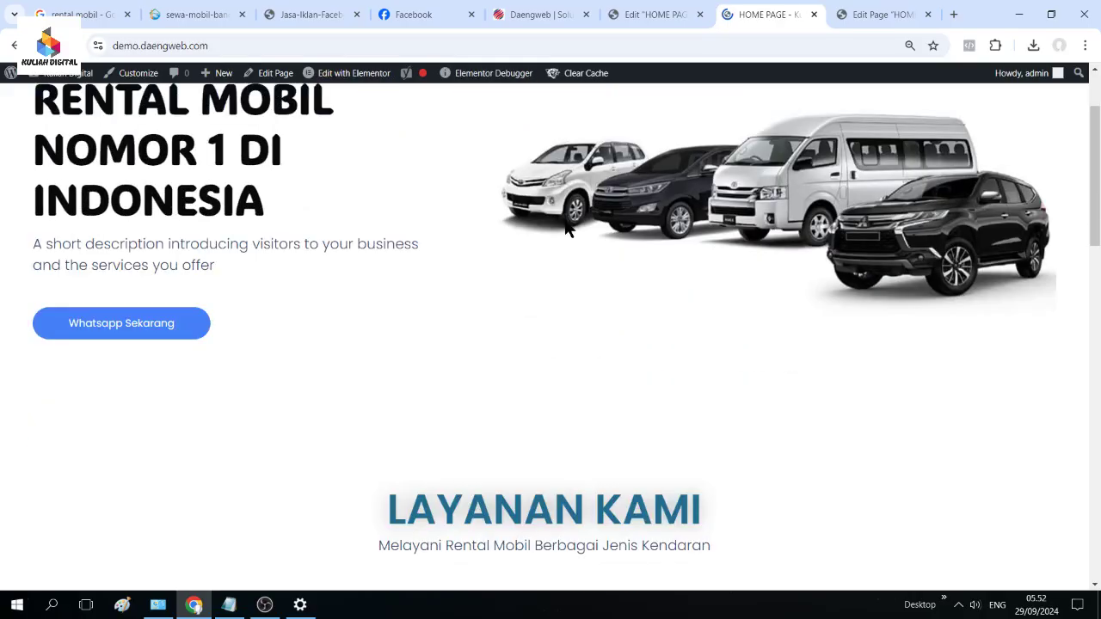
scroll(567, 232, "down", 4)
scroll(650, 396, "down", 1)
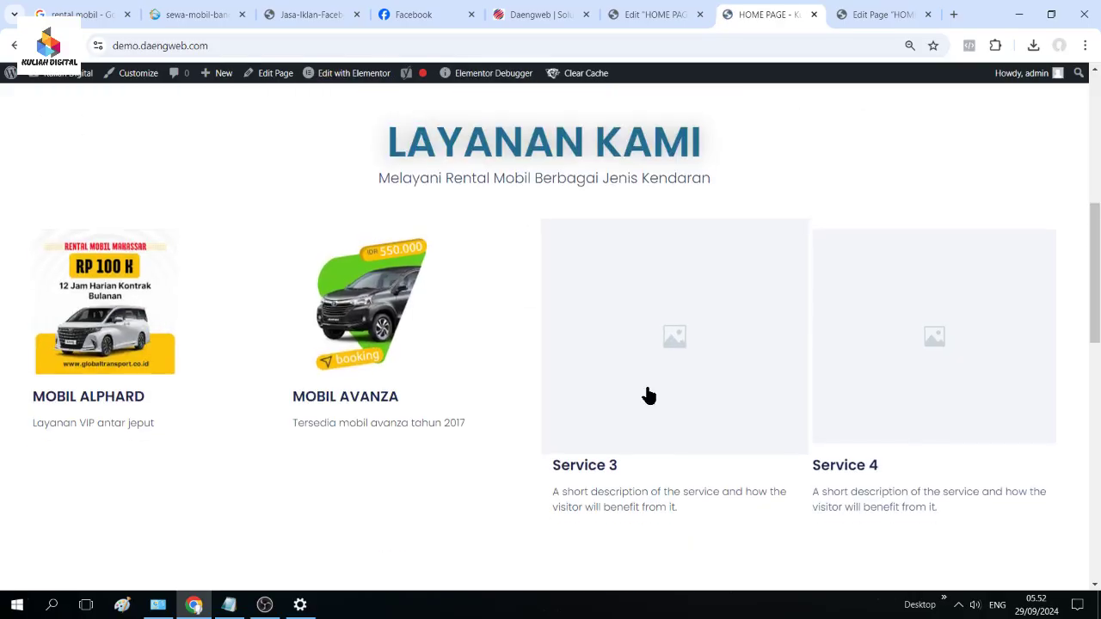
scroll(646, 393, "down", 3)
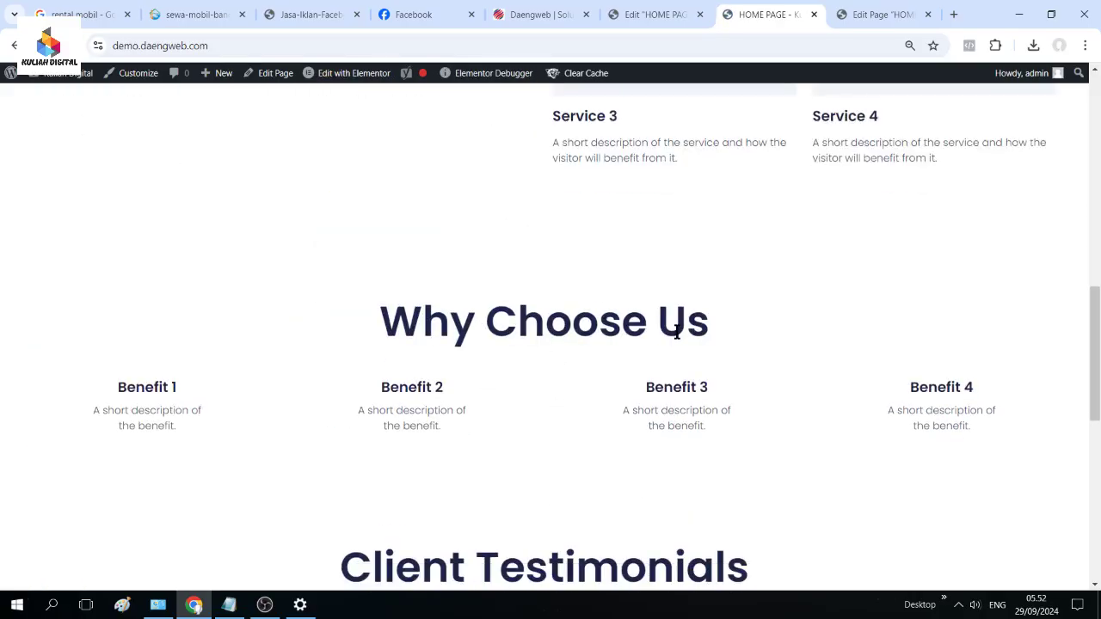
scroll(675, 363, "down", 1)
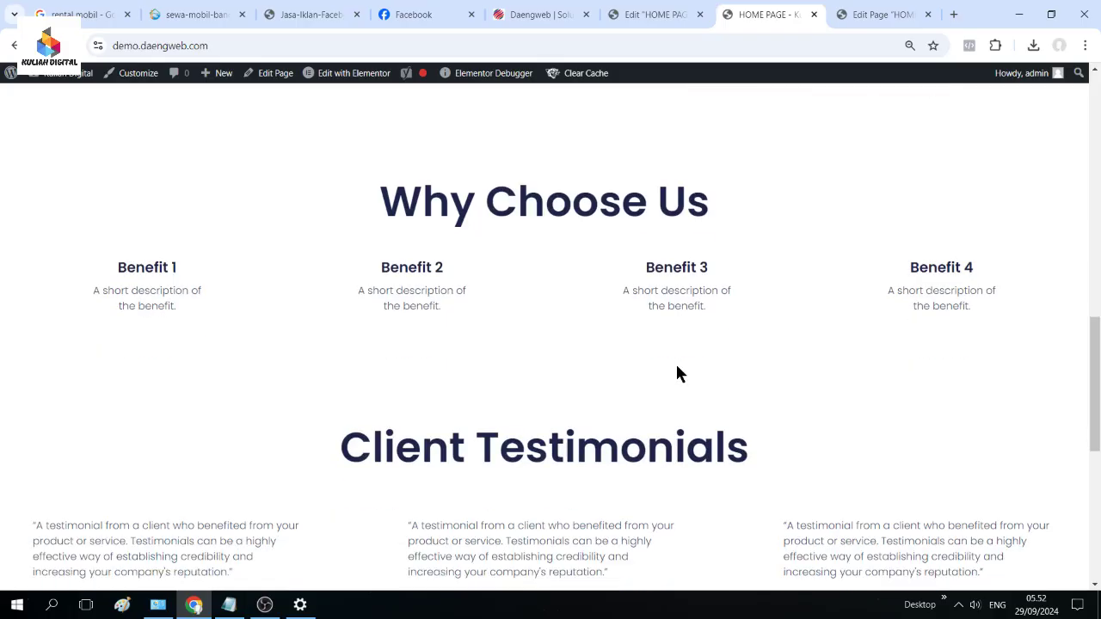
scroll(693, 366, "down", 1)
scroll(695, 365, "up", 2)
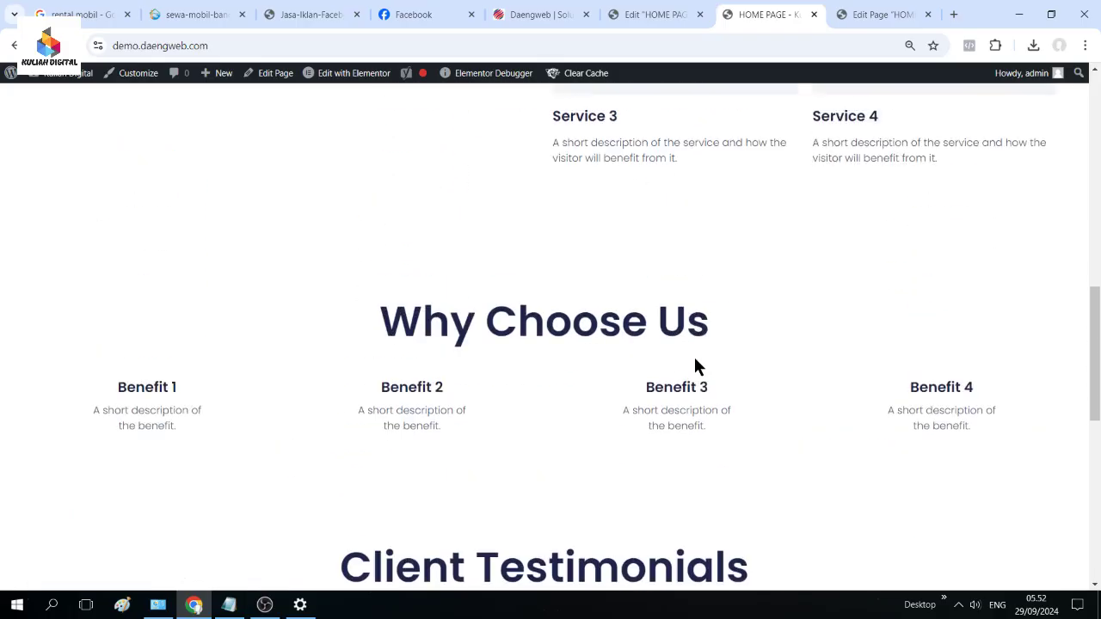
- Return to the page editor and replace the "Why Choose Us" heading with "Cabang Rental Kami"
left_click(613, 24)
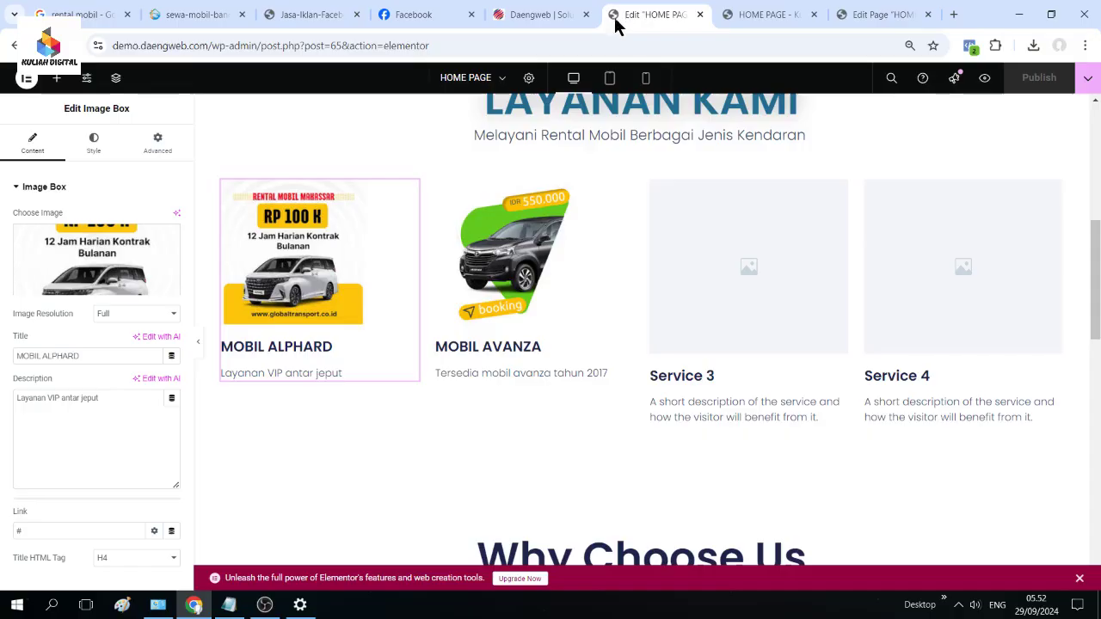
scroll(645, 344, "down", 2)
left_click(655, 325)
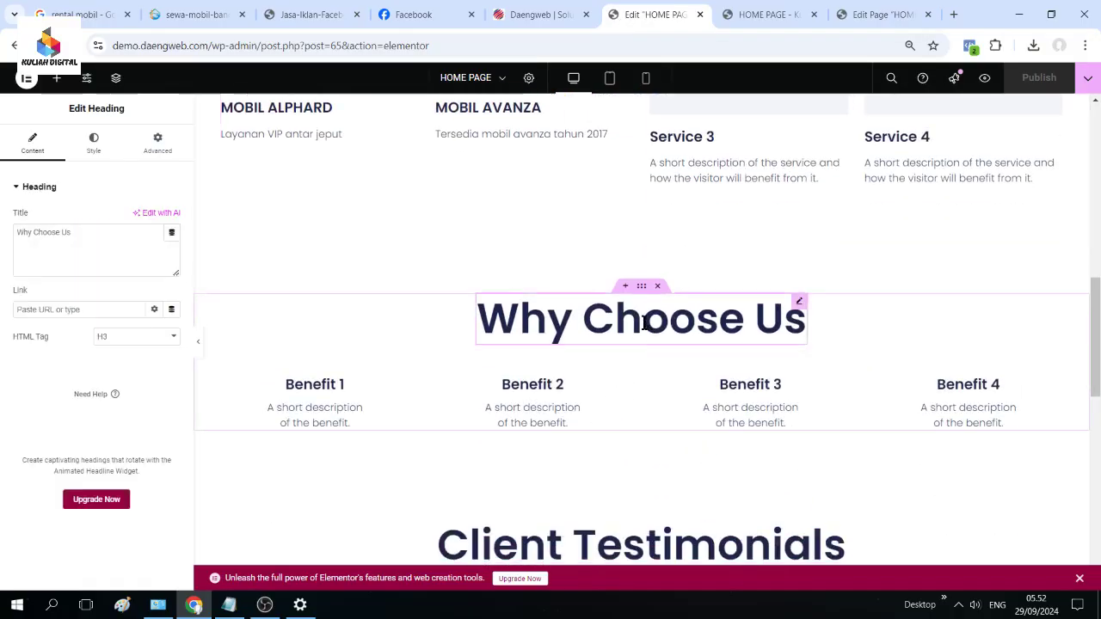
triple_click(661, 297)
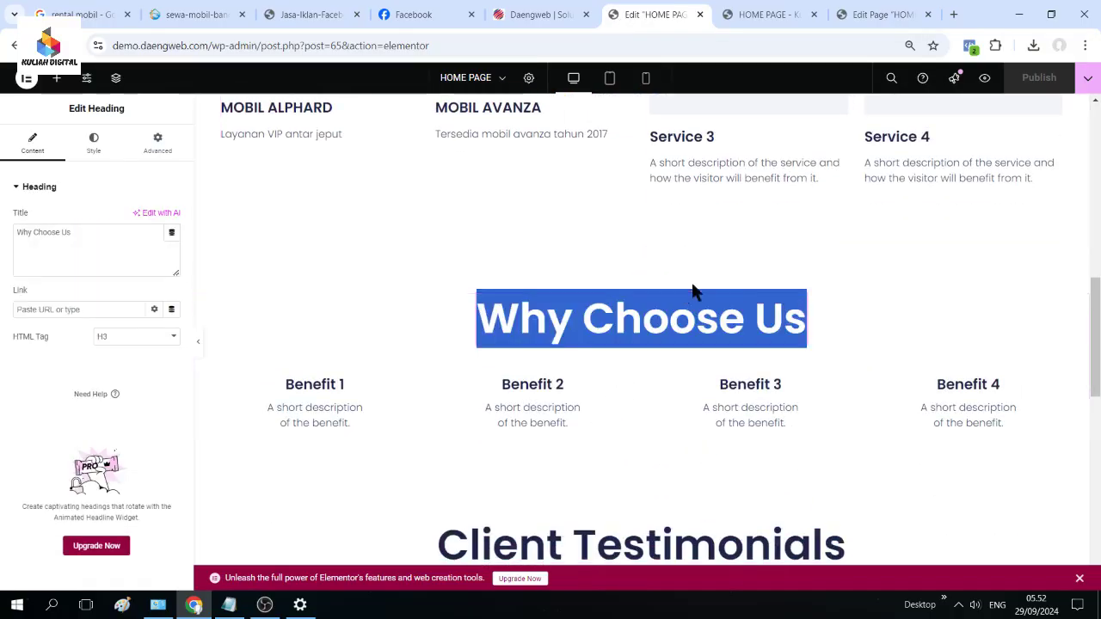
scroll(741, 274, "down", 2)
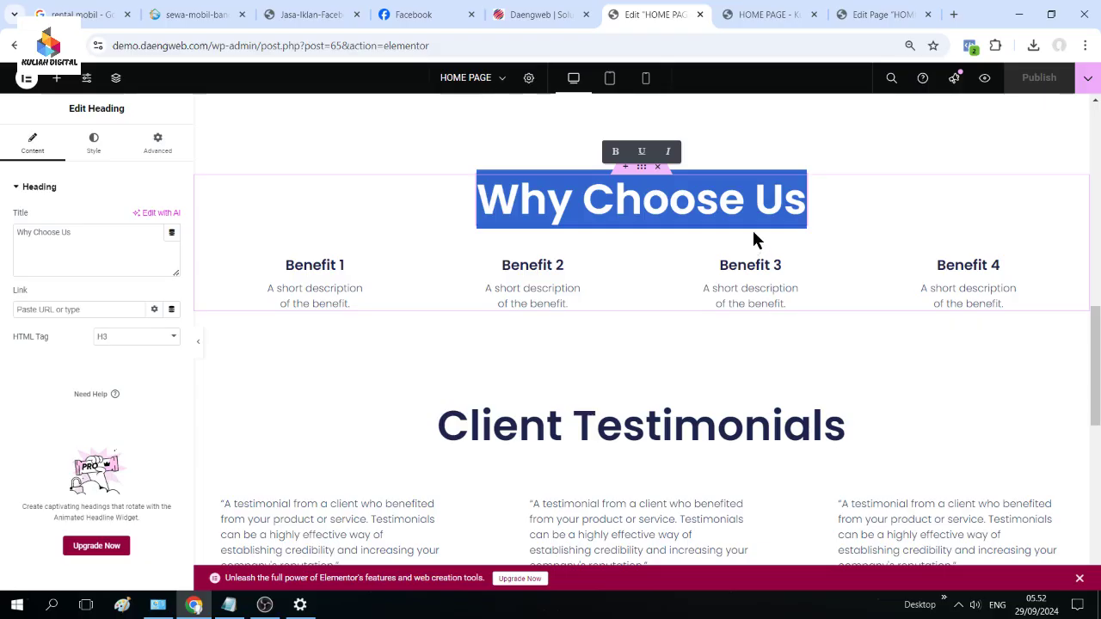
scroll(753, 233, "down", 10)
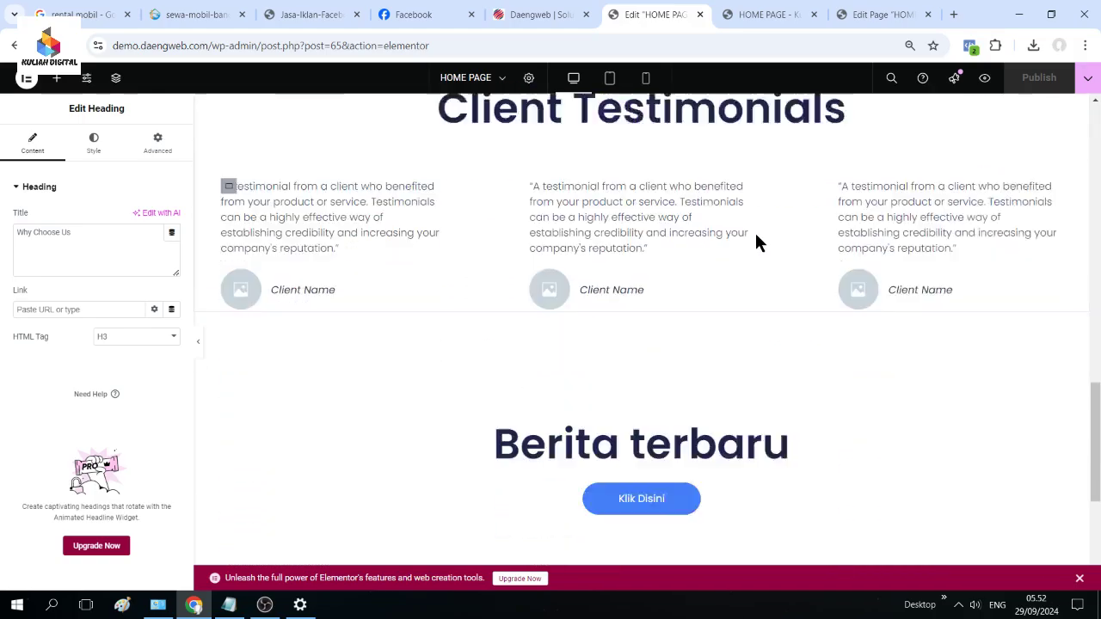
scroll(760, 241, "up", 9)
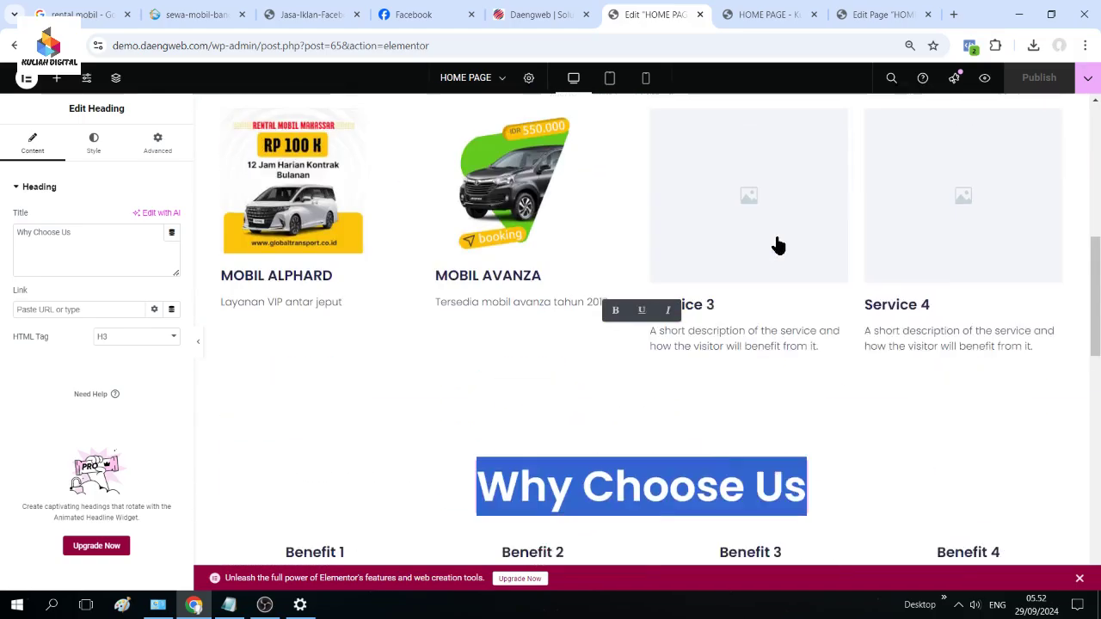
scroll(780, 249, "up", 2)
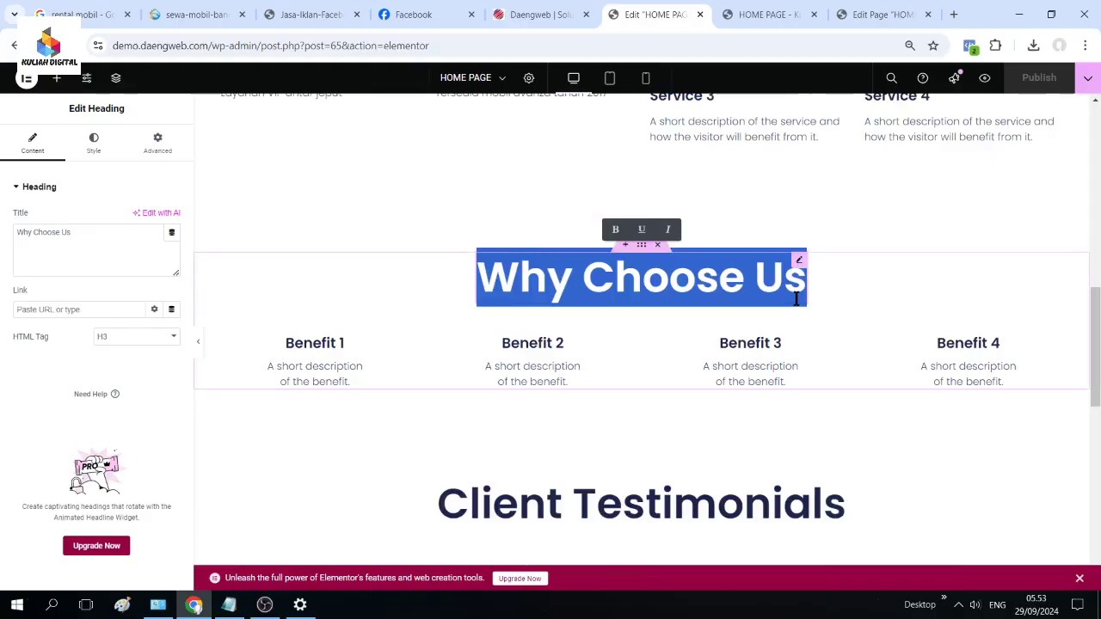
type("Cabang ")
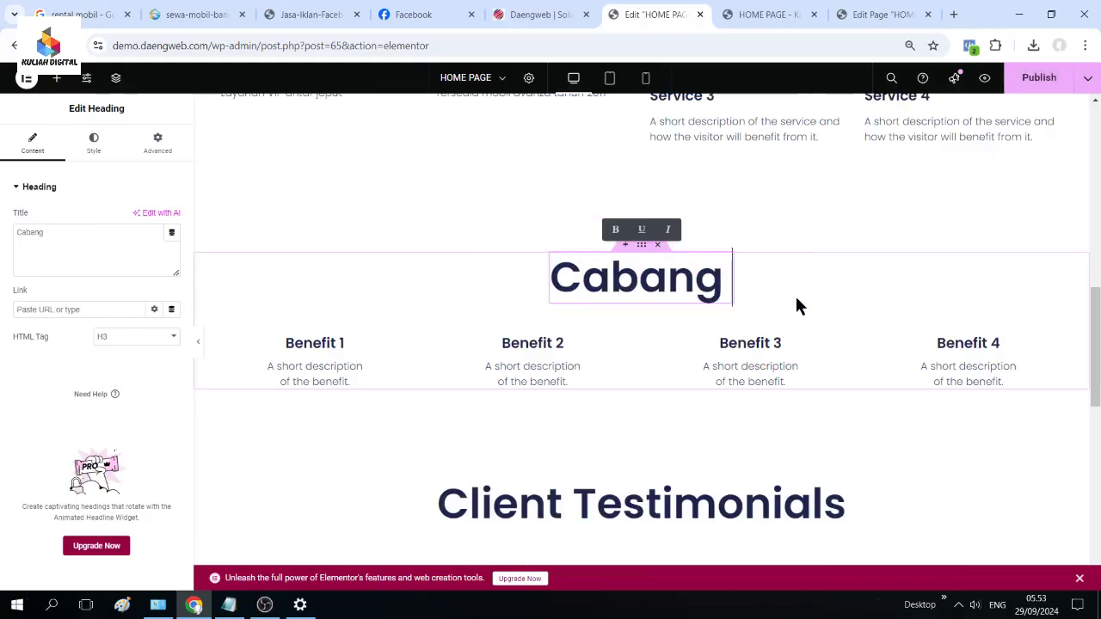
type("Rental")
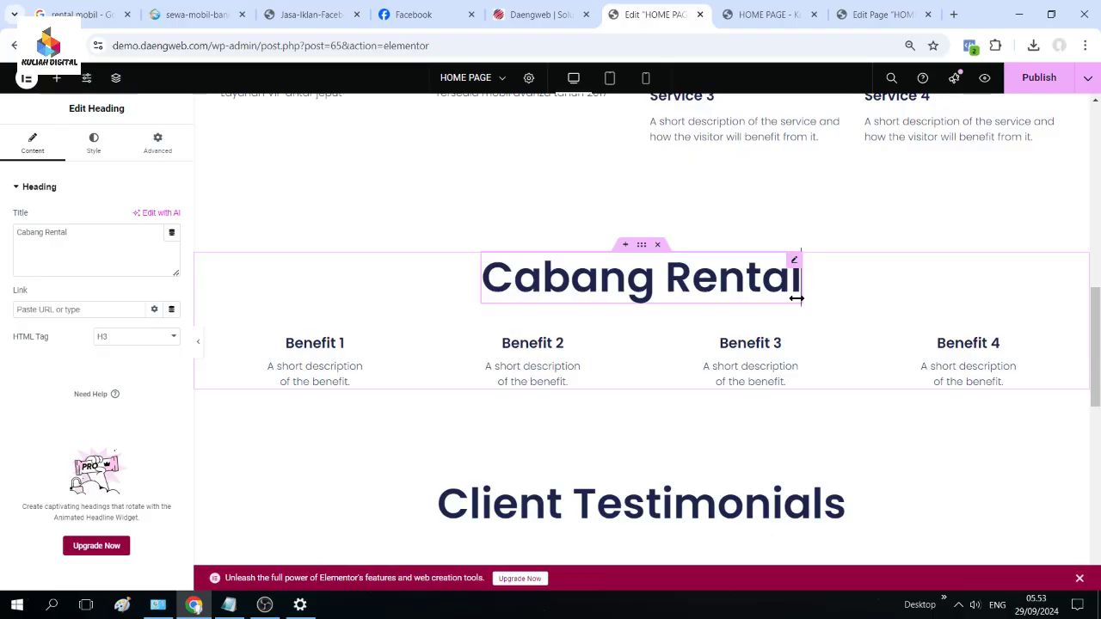
type(" Kami")
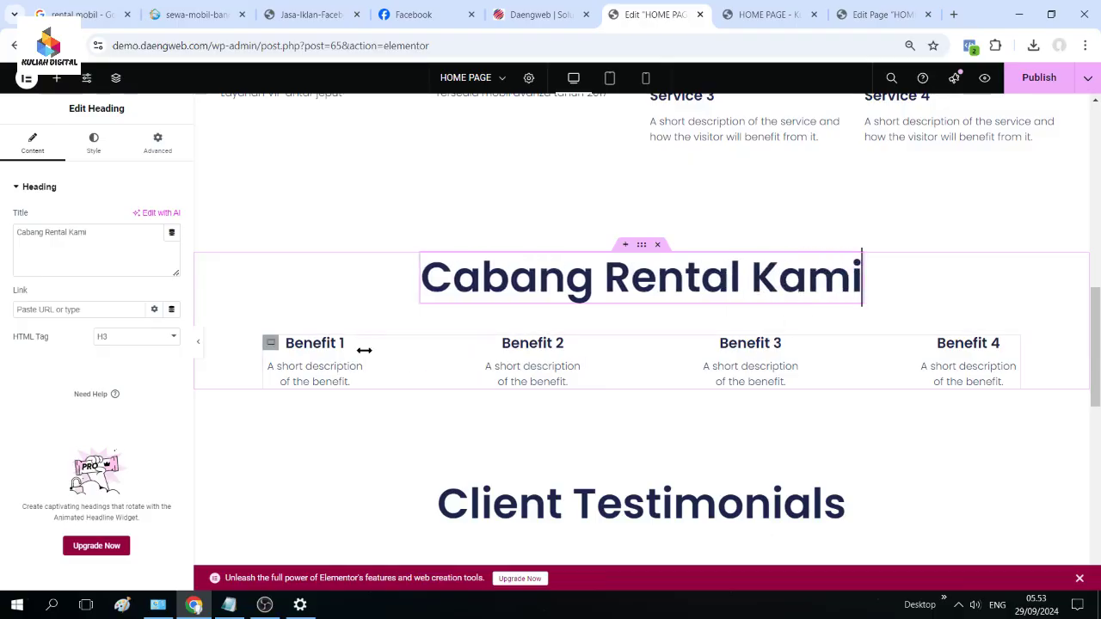
- Insert the first address book icon from the icon library into the Benefit 1 icon box
left_click(344, 355)
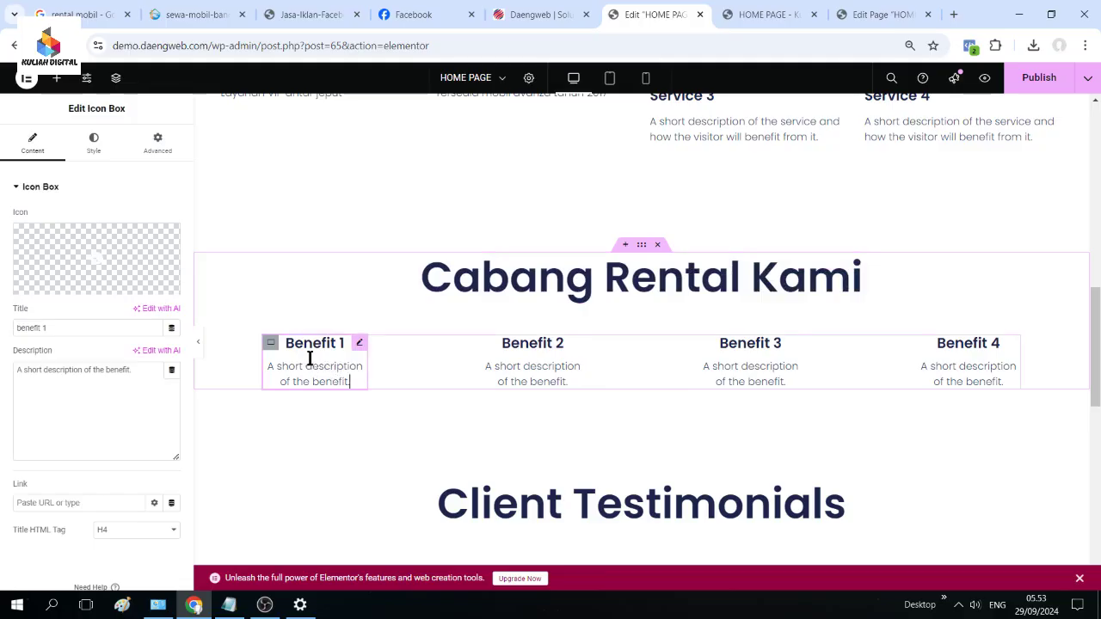
left_click(343, 384)
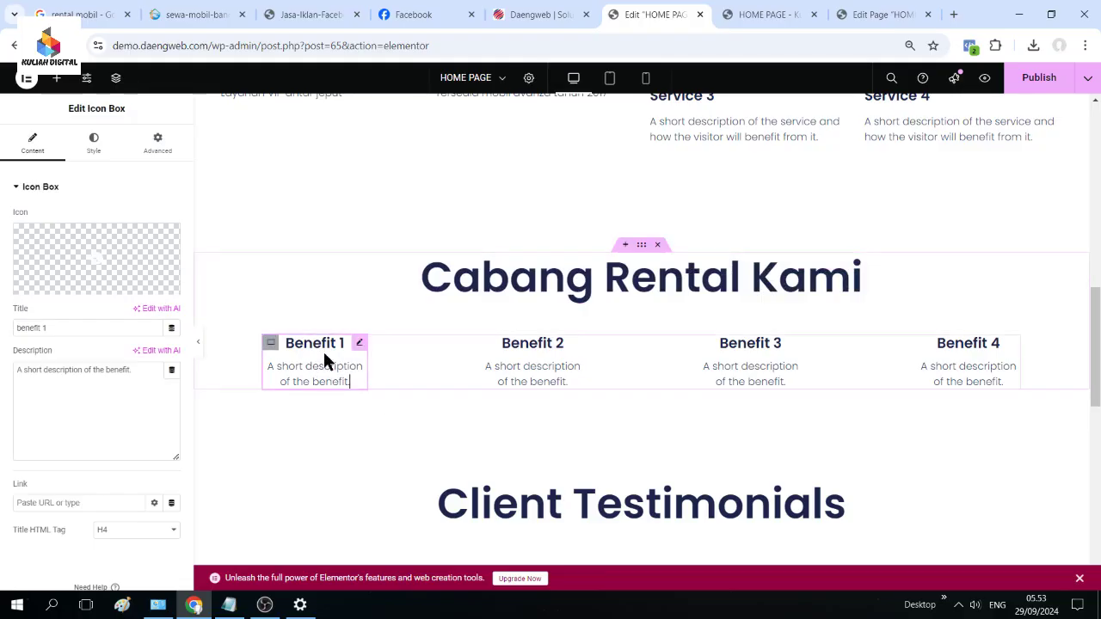
mouse_move(103, 260)
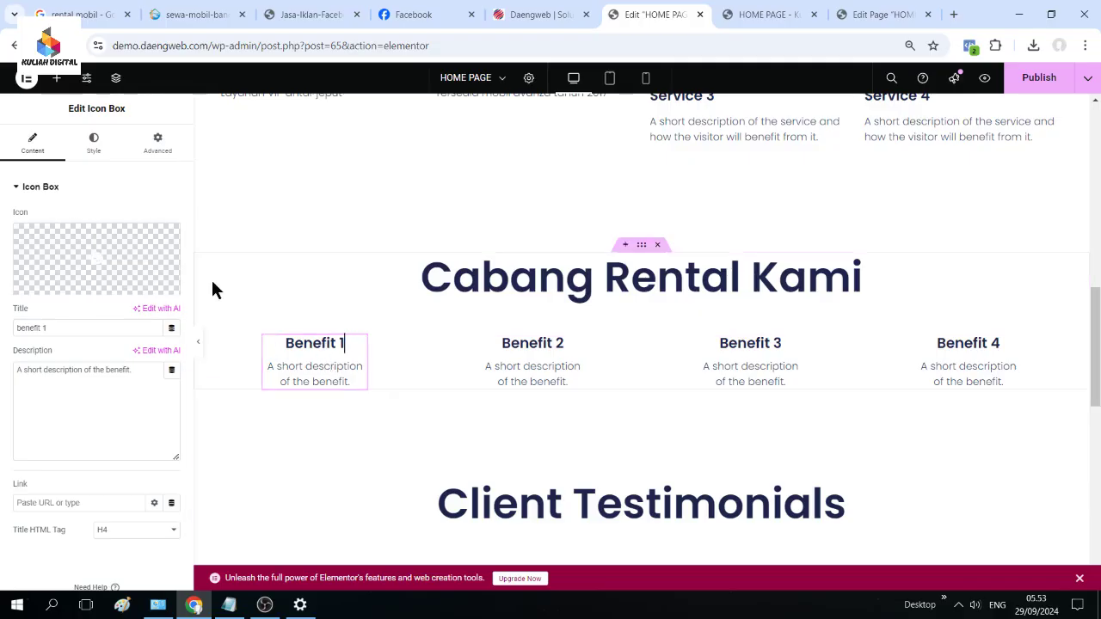
left_click(74, 287)
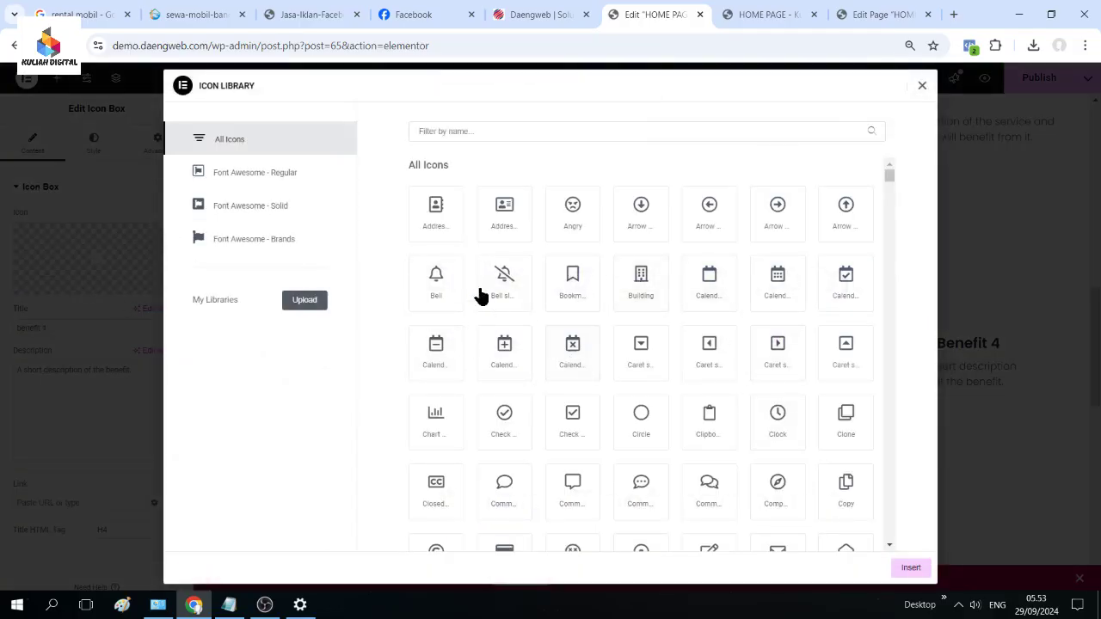
left_click(435, 239)
left_click(910, 568)
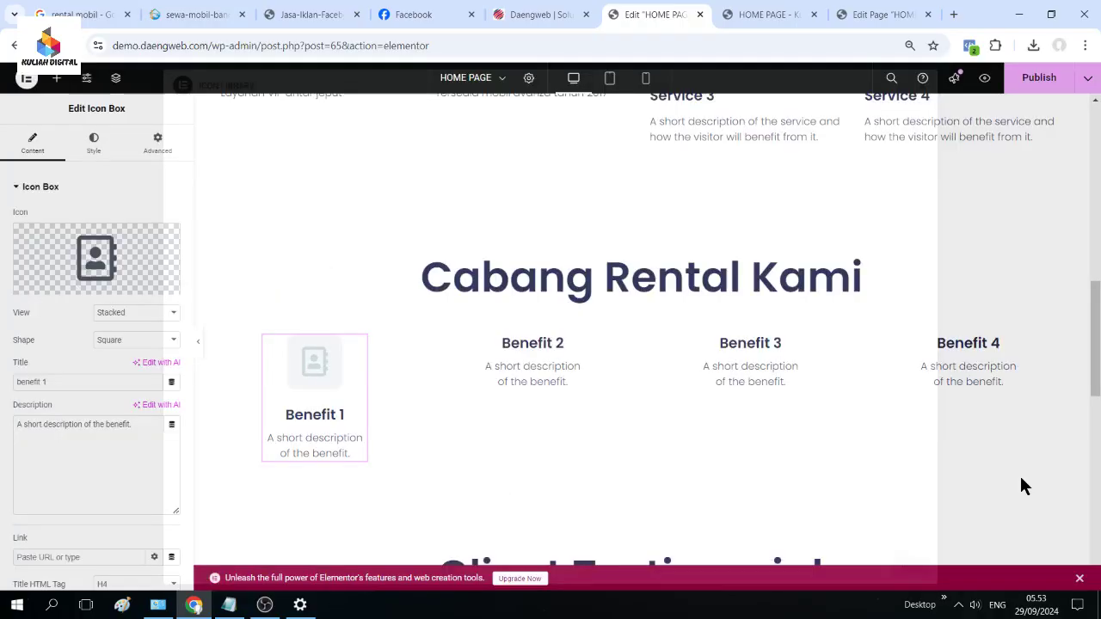
left_click(335, 420)
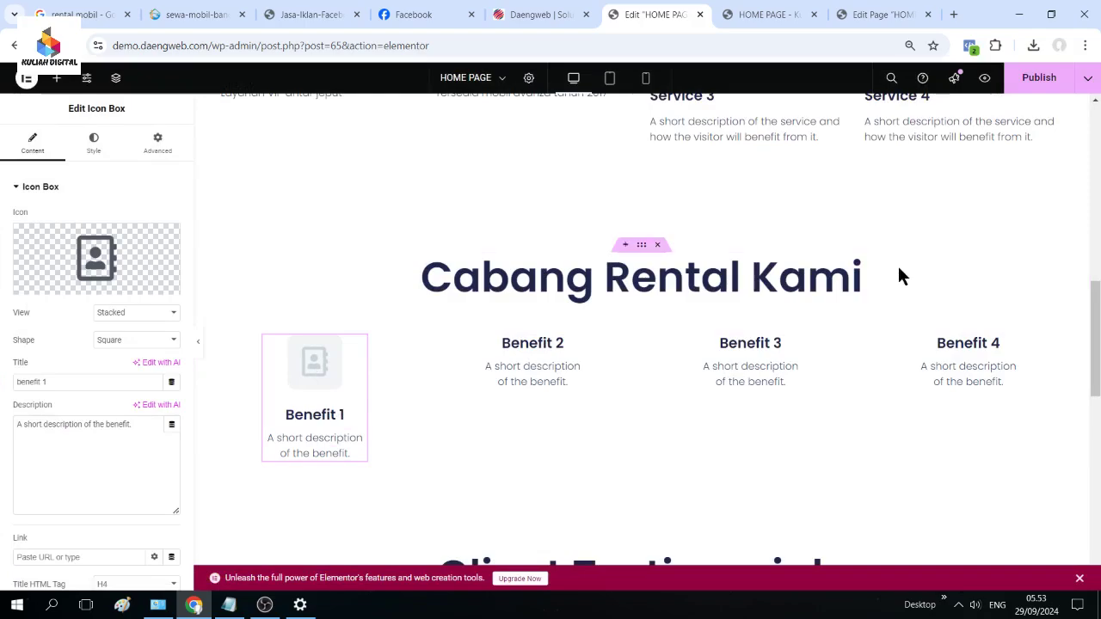
- Open the list of available widgets and look back over the home page's service section
scroll(712, 354, "down", 1)
scroll(711, 352, "down", 4)
scroll(760, 344, "up", 3)
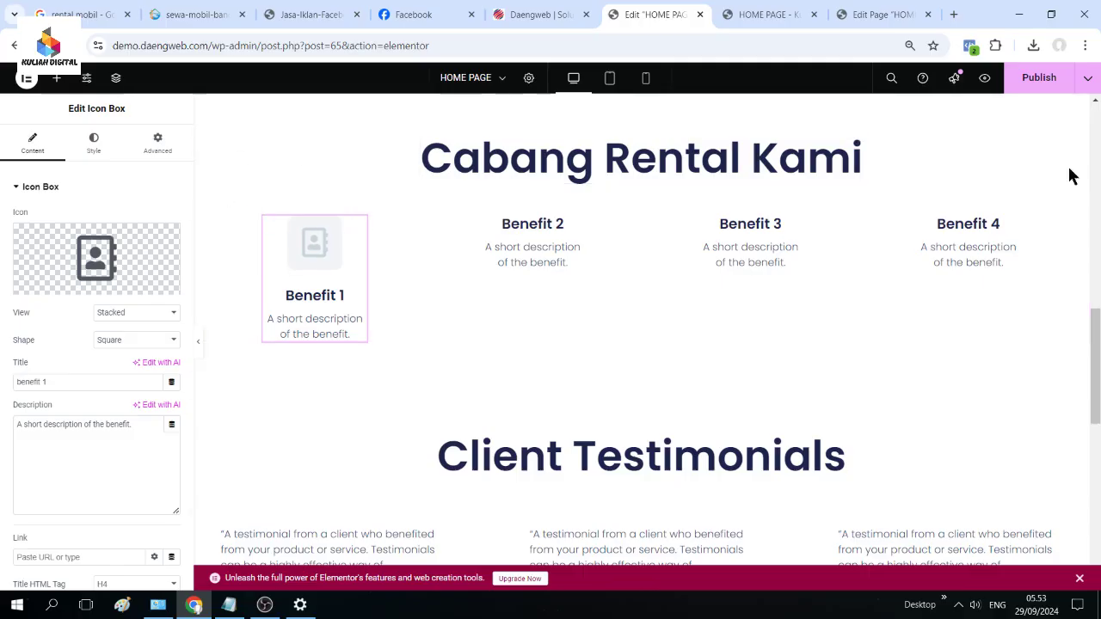
scroll(890, 269, "up", 4)
scroll(676, 447, "down", 3)
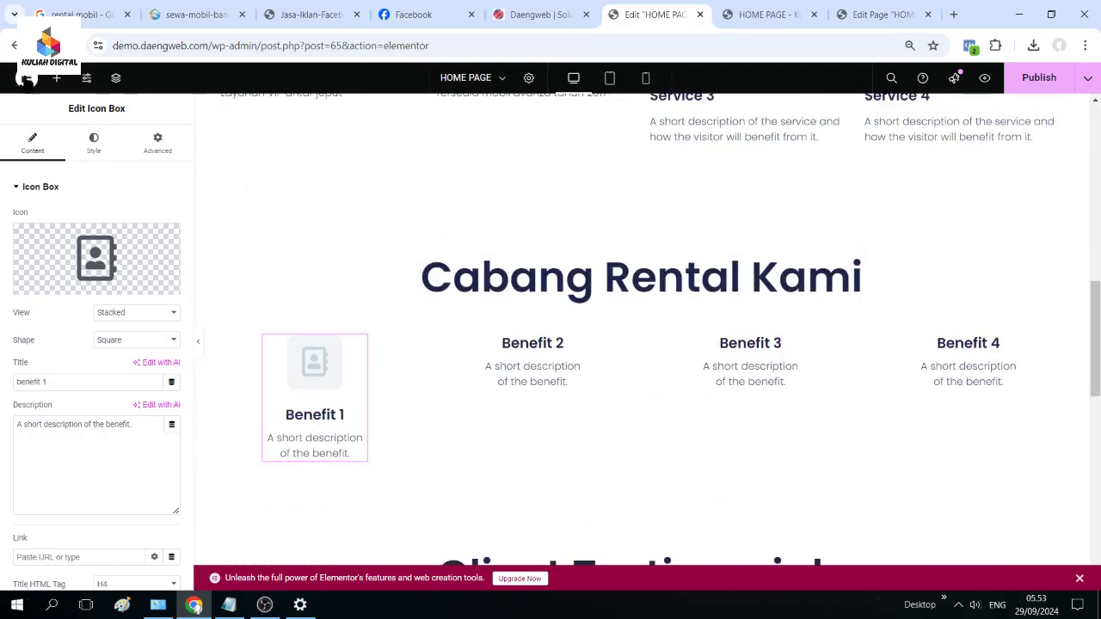
left_click(56, 80)
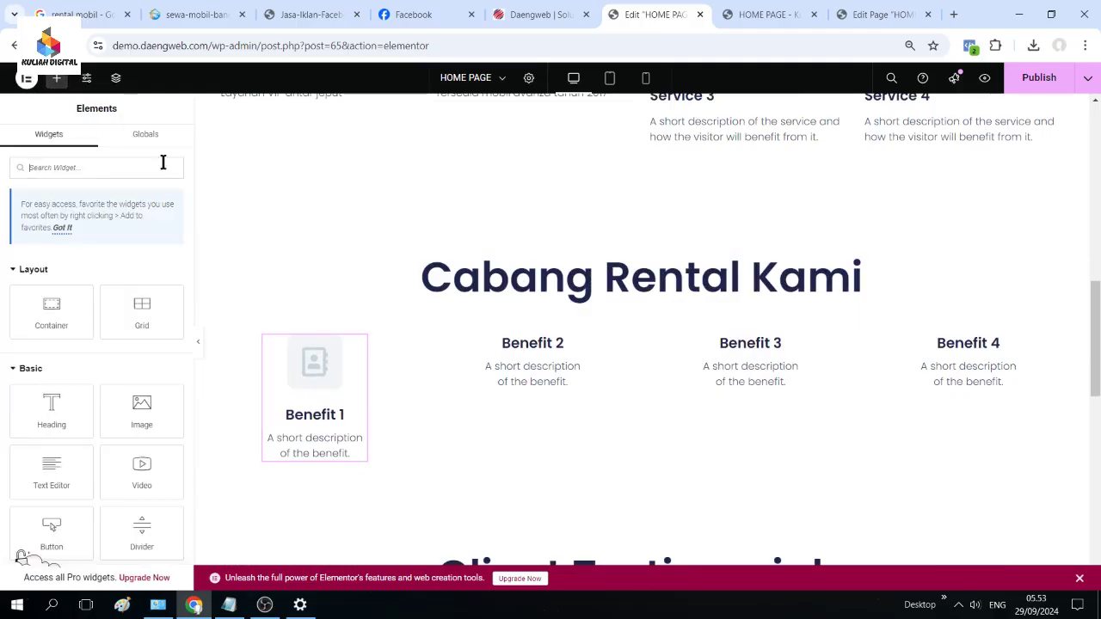
scroll(868, 310, "up", 7)
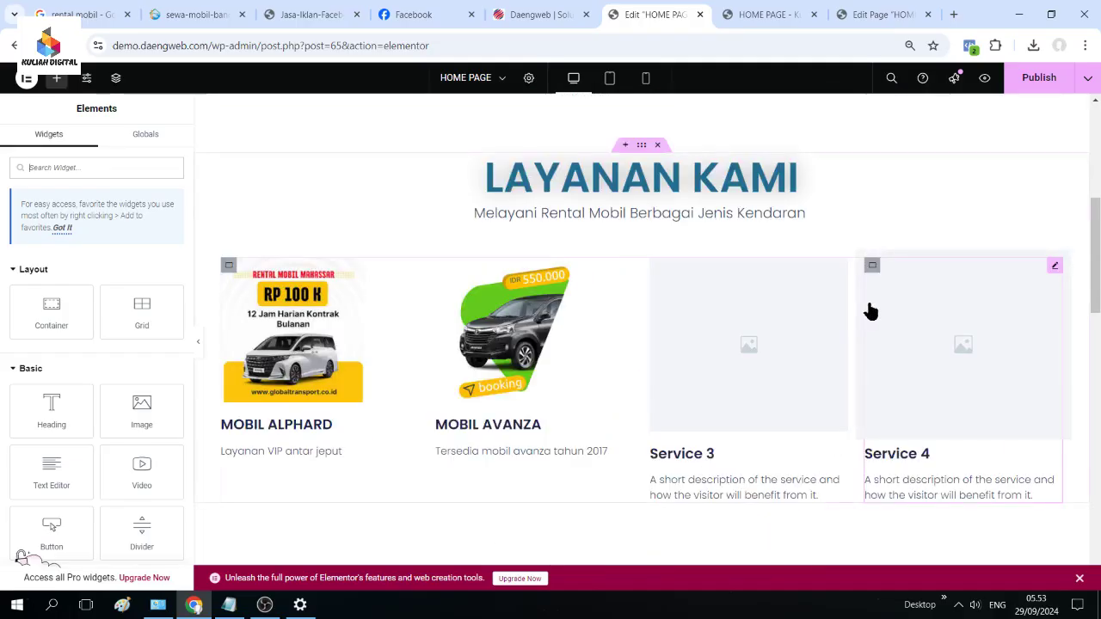
- Insert a flexbox container with two equal columns directly above the "Cabang Rental Kami" section
scroll(732, 300, "down", 6)
scroll(719, 313, "down", 2)
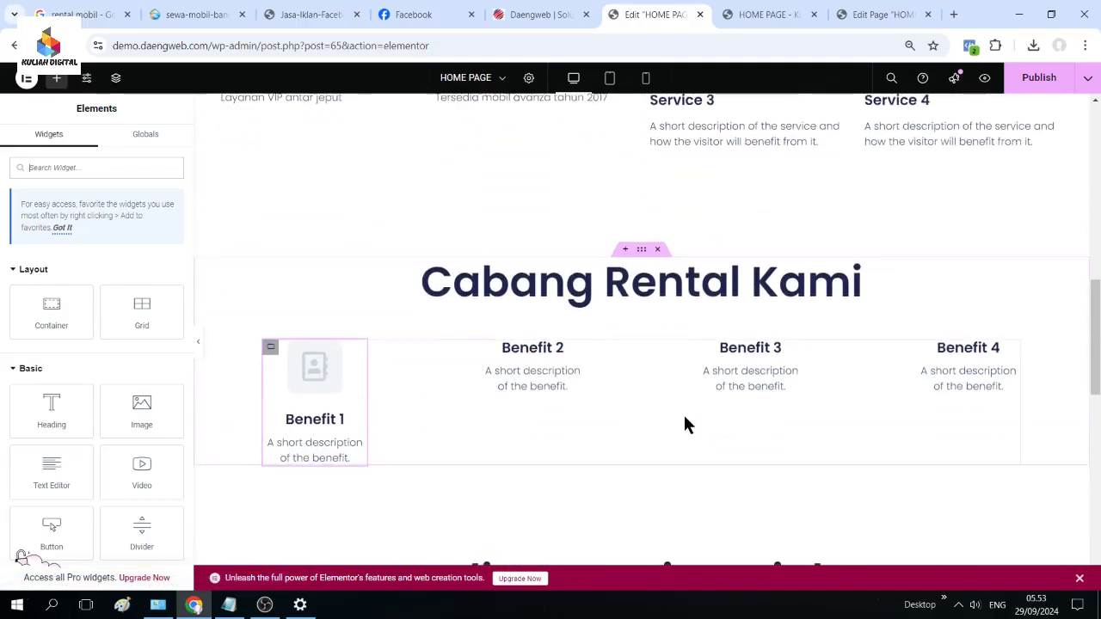
left_click(621, 246)
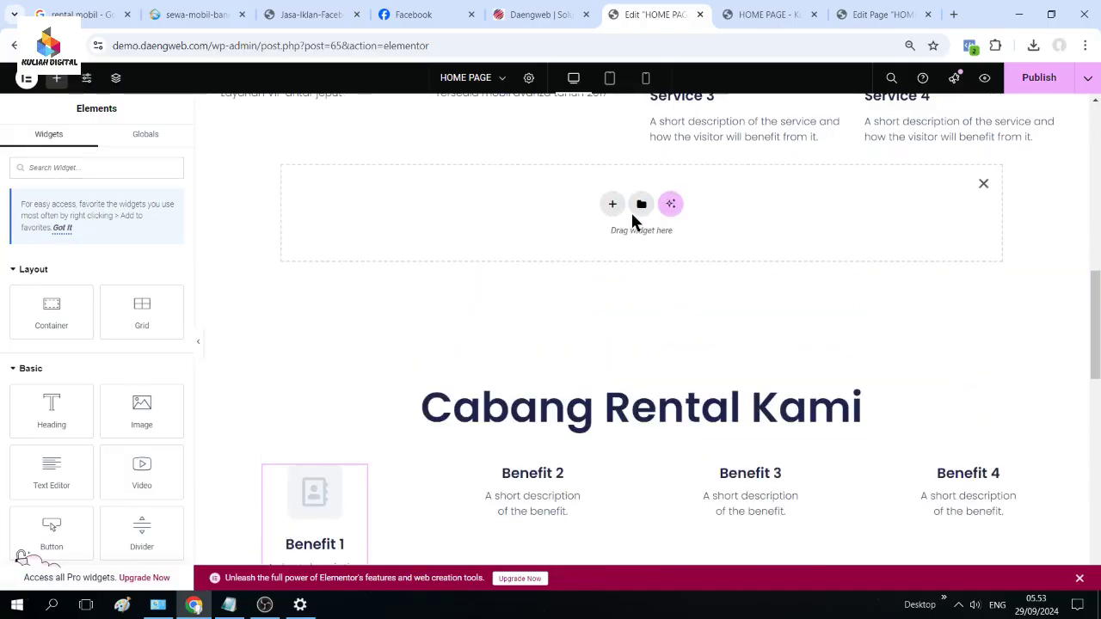
left_click(612, 206)
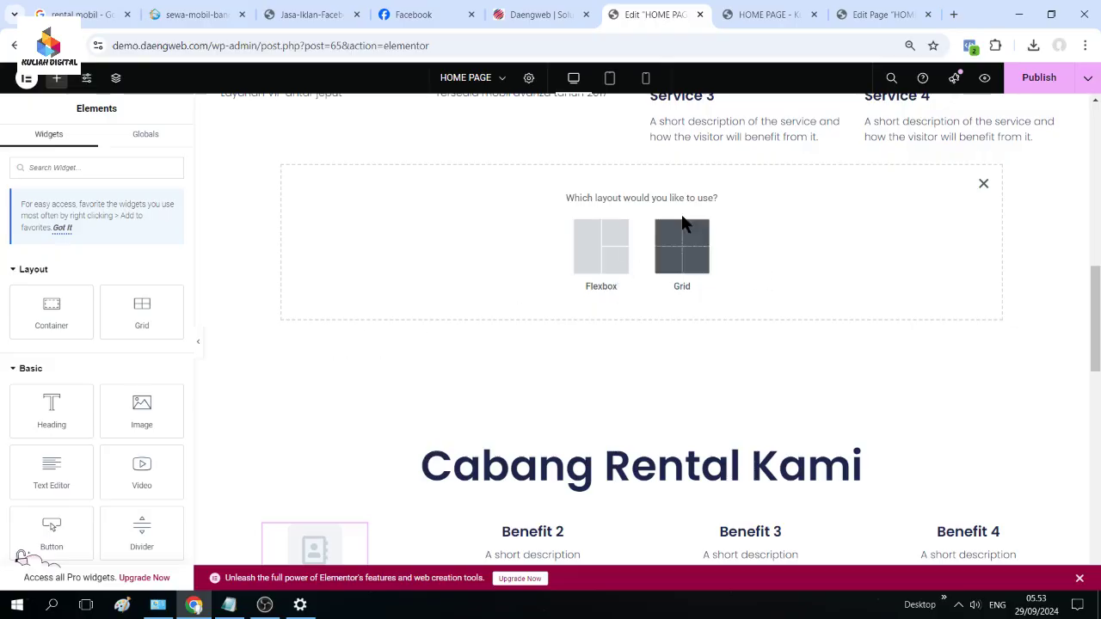
left_click(607, 240)
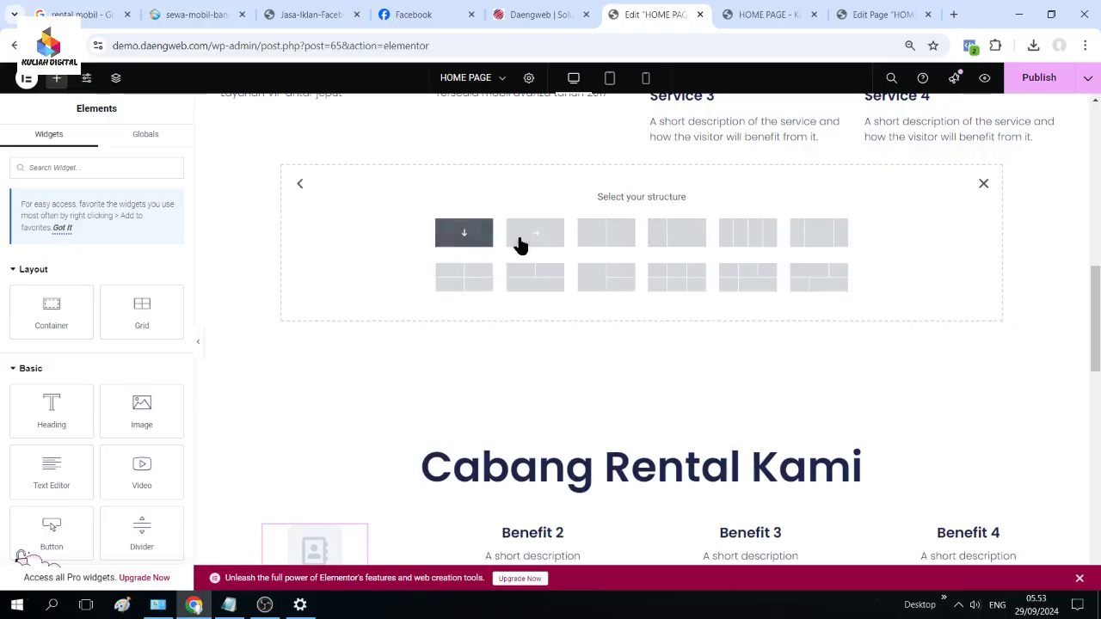
left_click(627, 245)
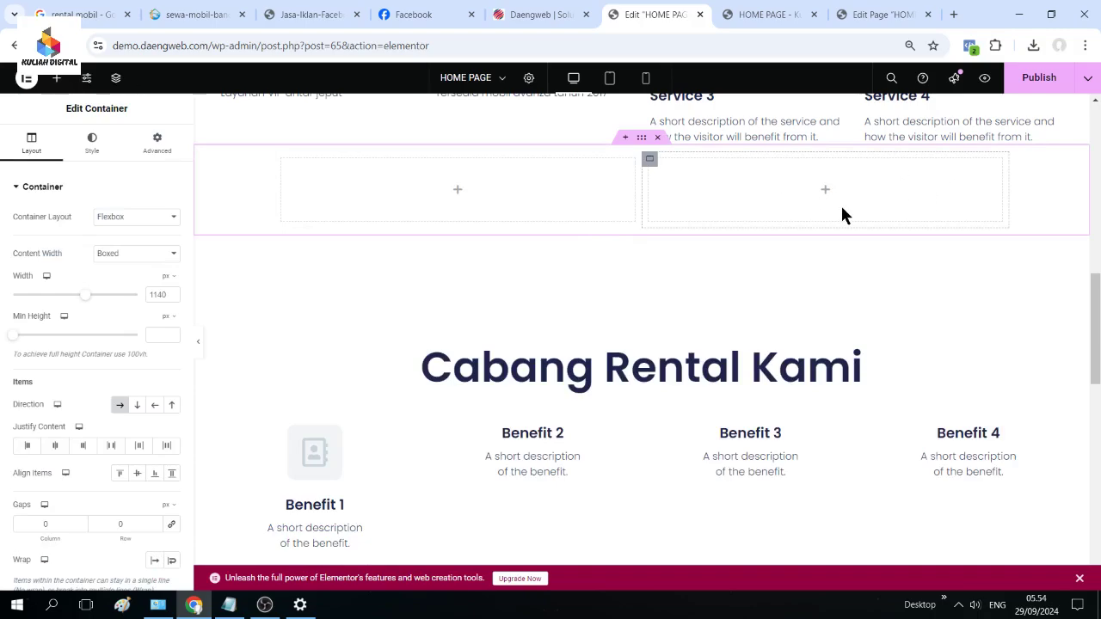
- Place an Image widget in the new container's first column and a Text Editor widget in its second column
left_click(456, 194)
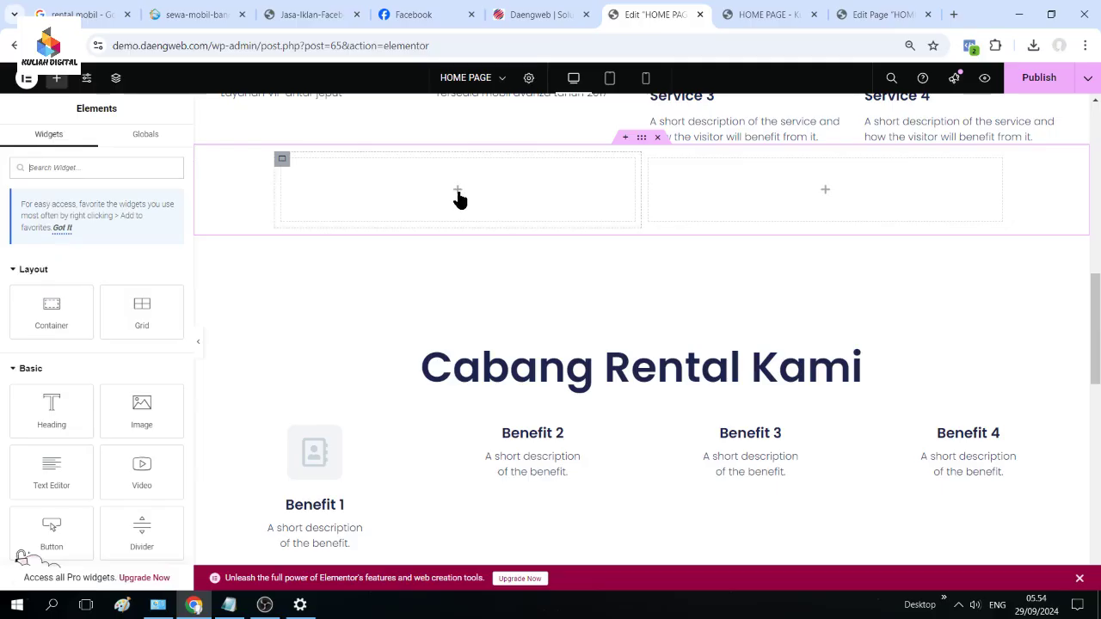
left_click_drag(155, 399, 369, 189)
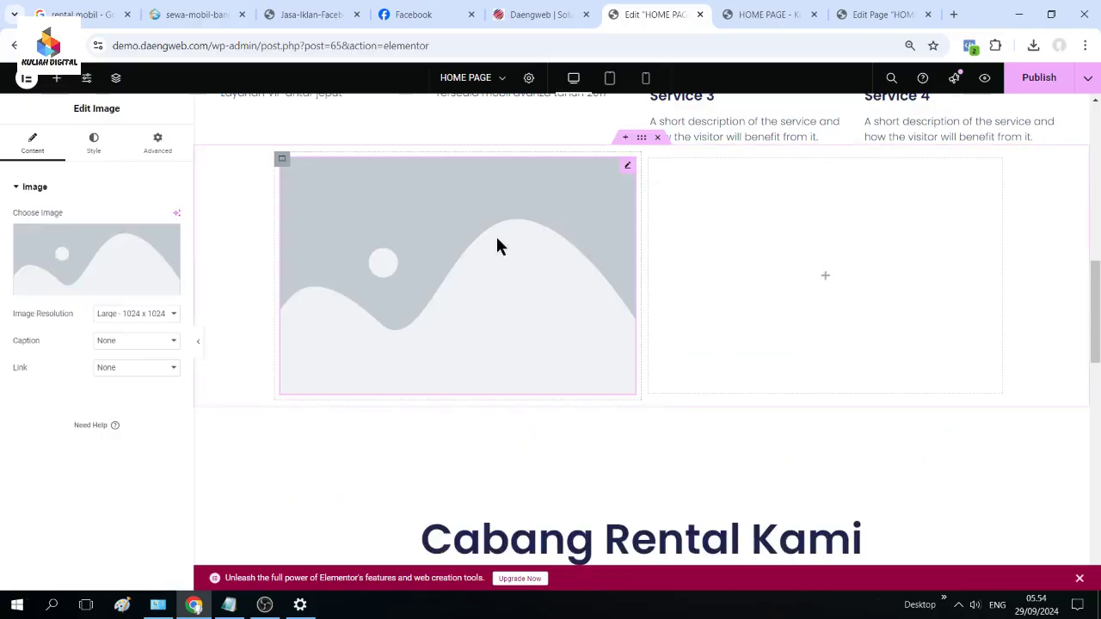
left_click(827, 278)
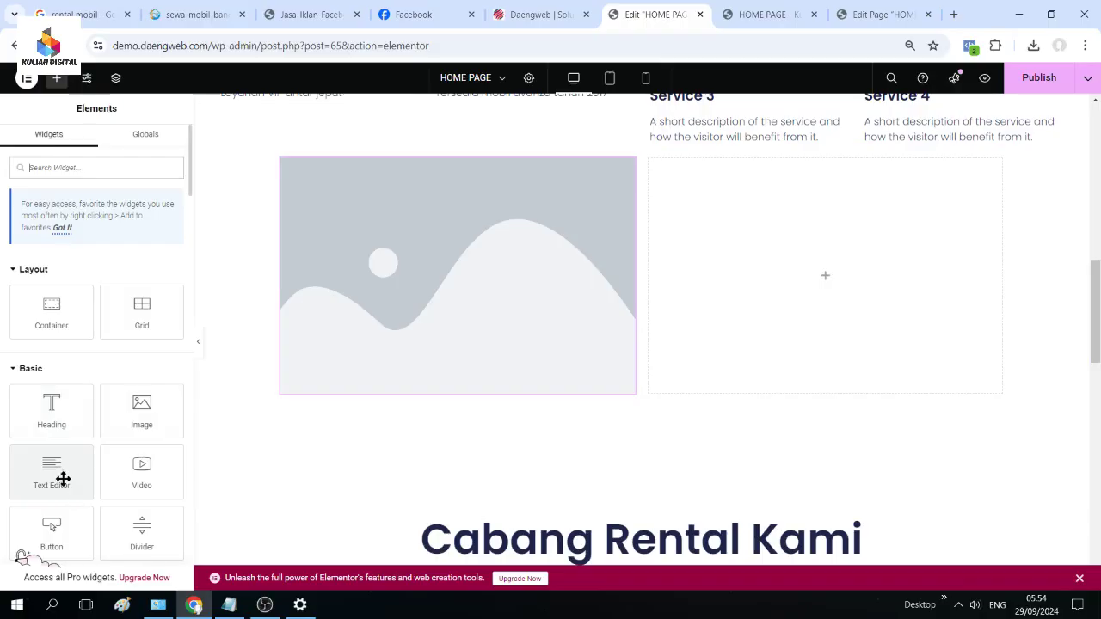
left_click_drag(61, 479, 859, 282)
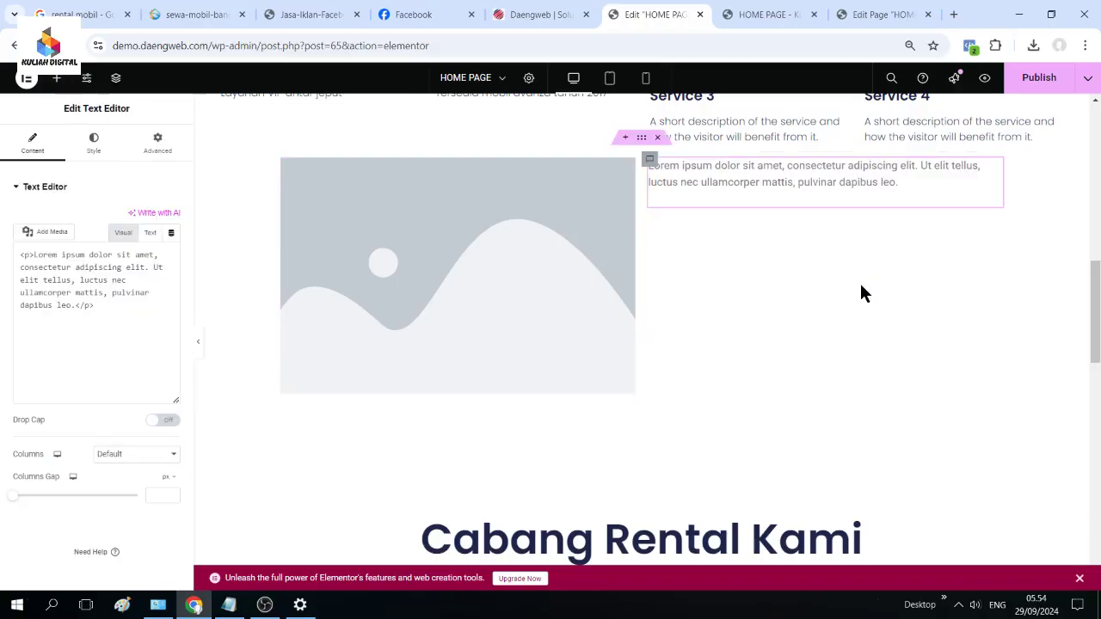
- Delete the container holding the placeholder image and text above the "Cabang Rental Kami" section
left_click(503, 258)
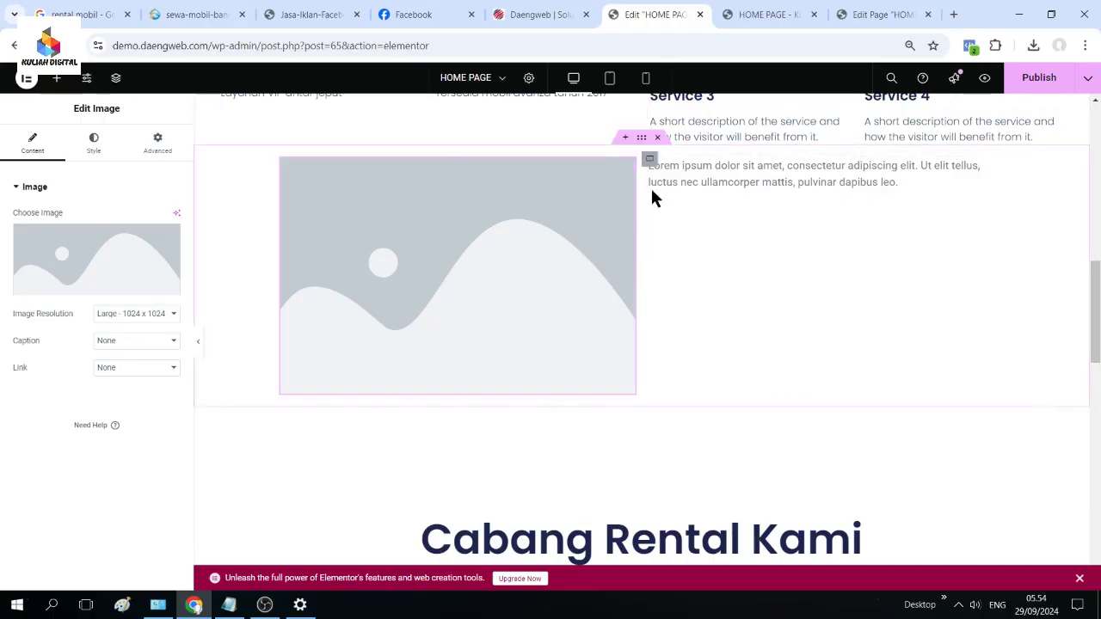
left_click(657, 137)
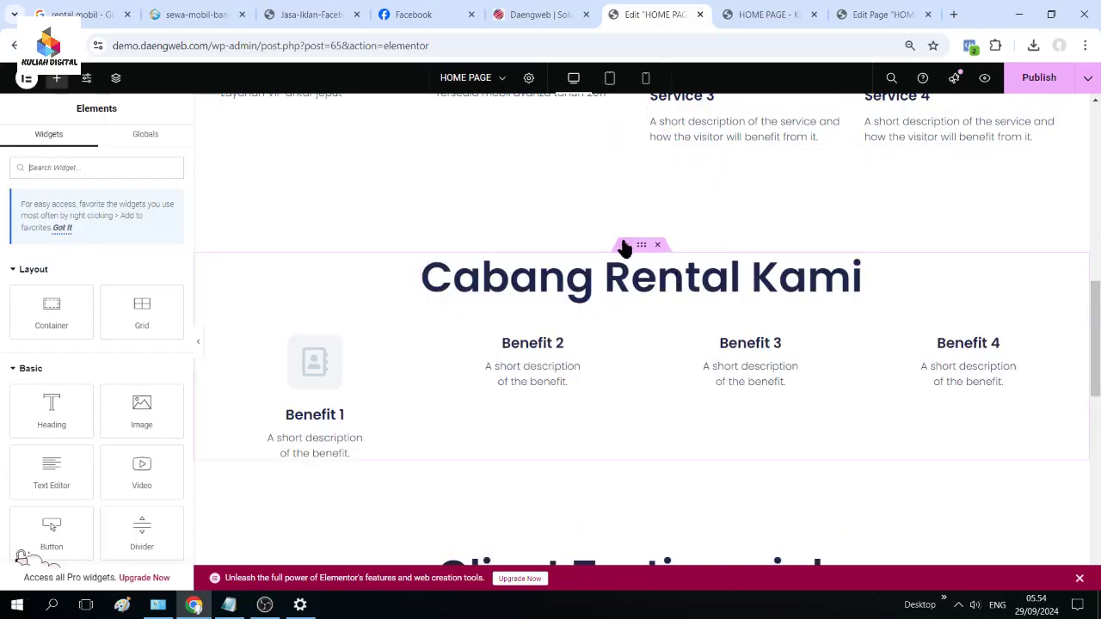
left_click(625, 245)
left_click(613, 206)
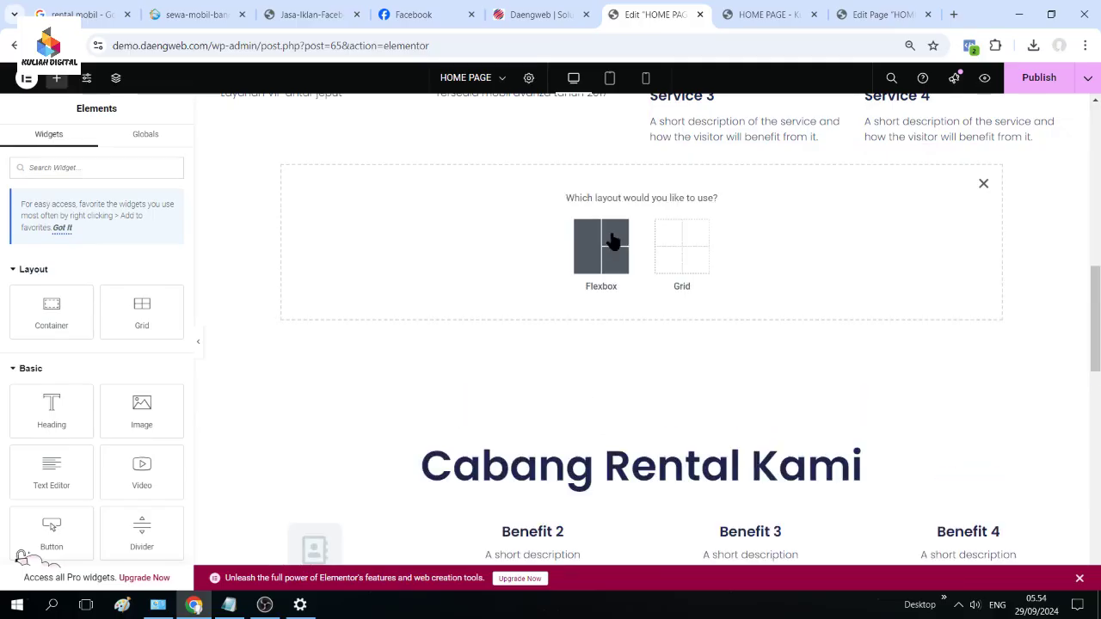
left_click(607, 243)
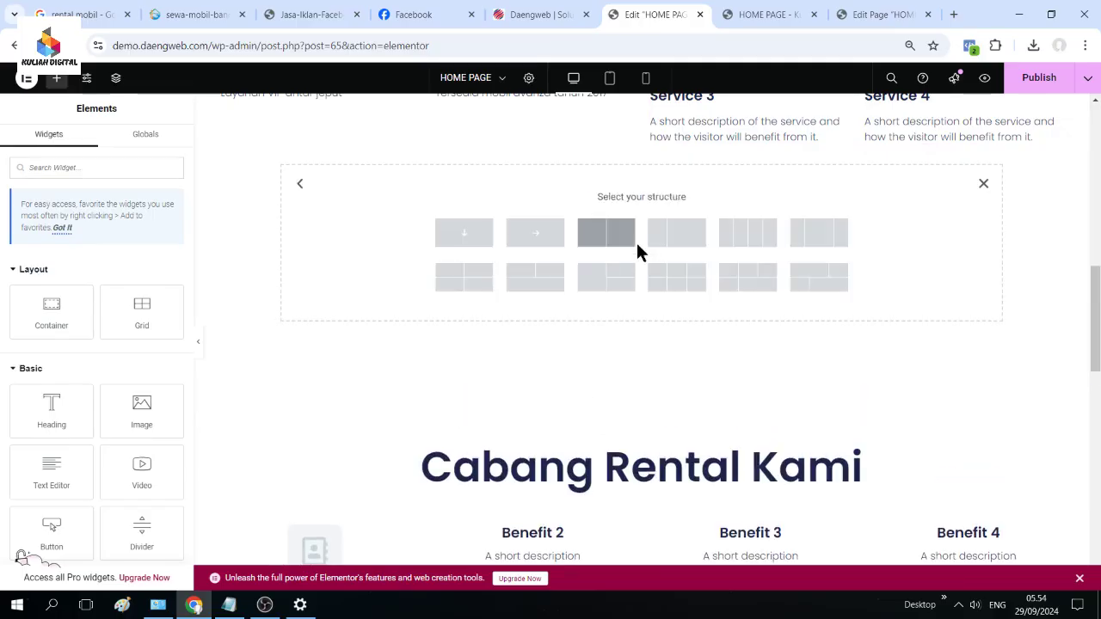
left_click(524, 246)
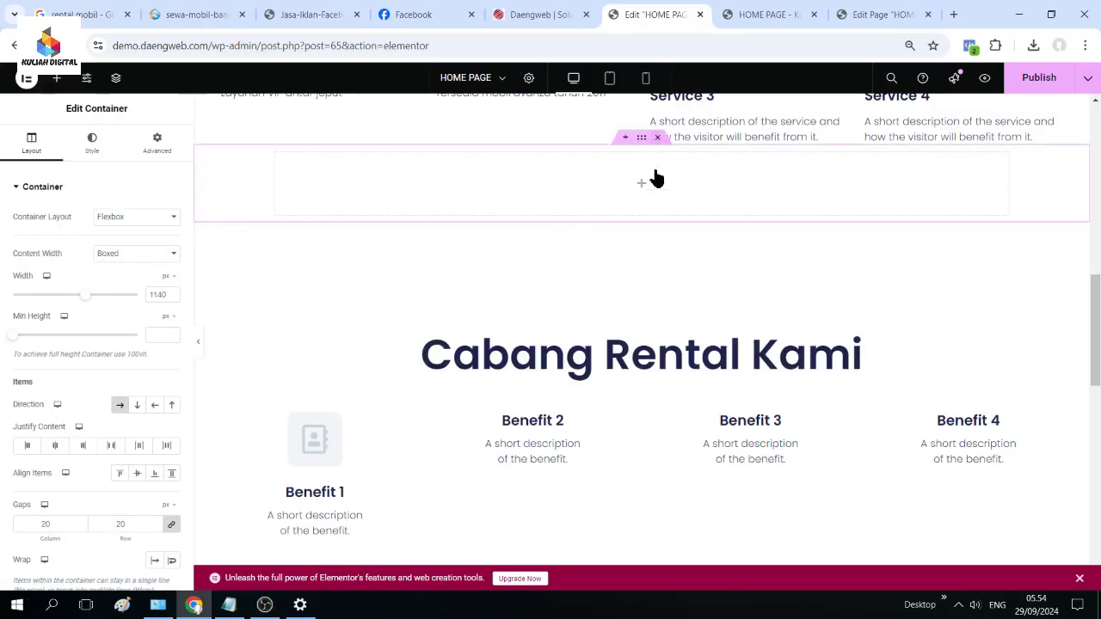
left_click(657, 138)
- Add a two-column flexbox container between the services and the "Cabang Rental Kami" section
left_click(624, 245)
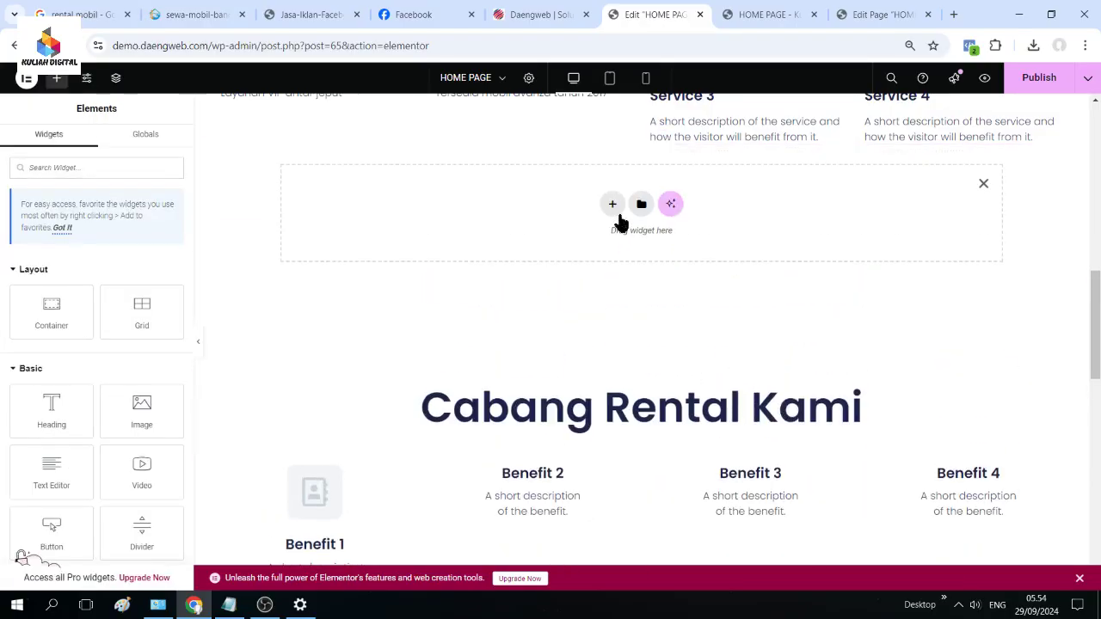
left_click(613, 205)
left_click(606, 245)
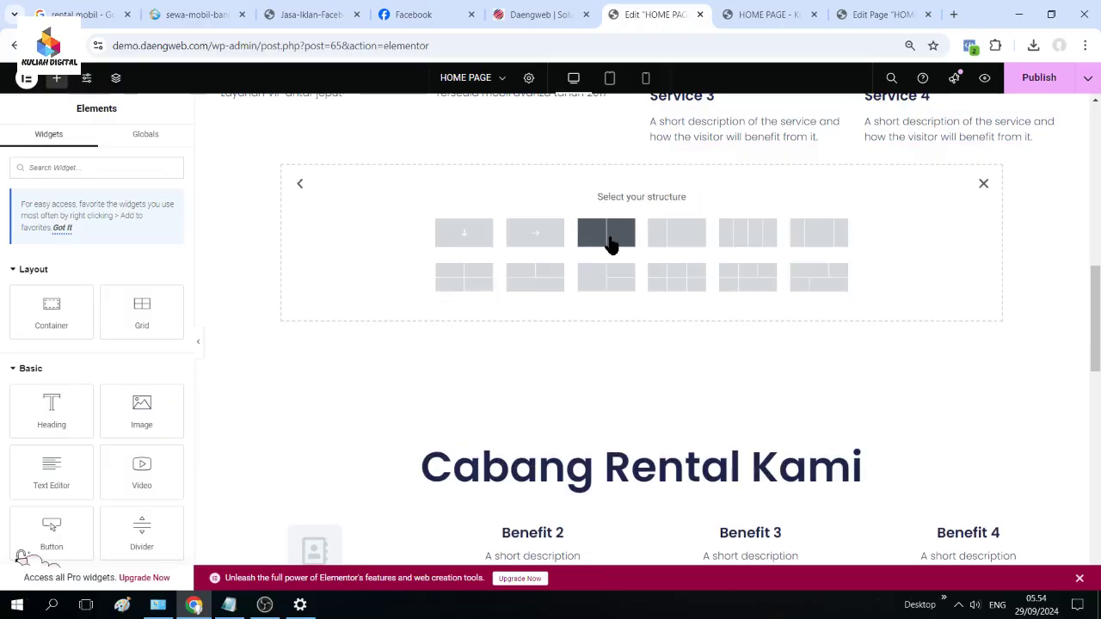
left_click(626, 242)
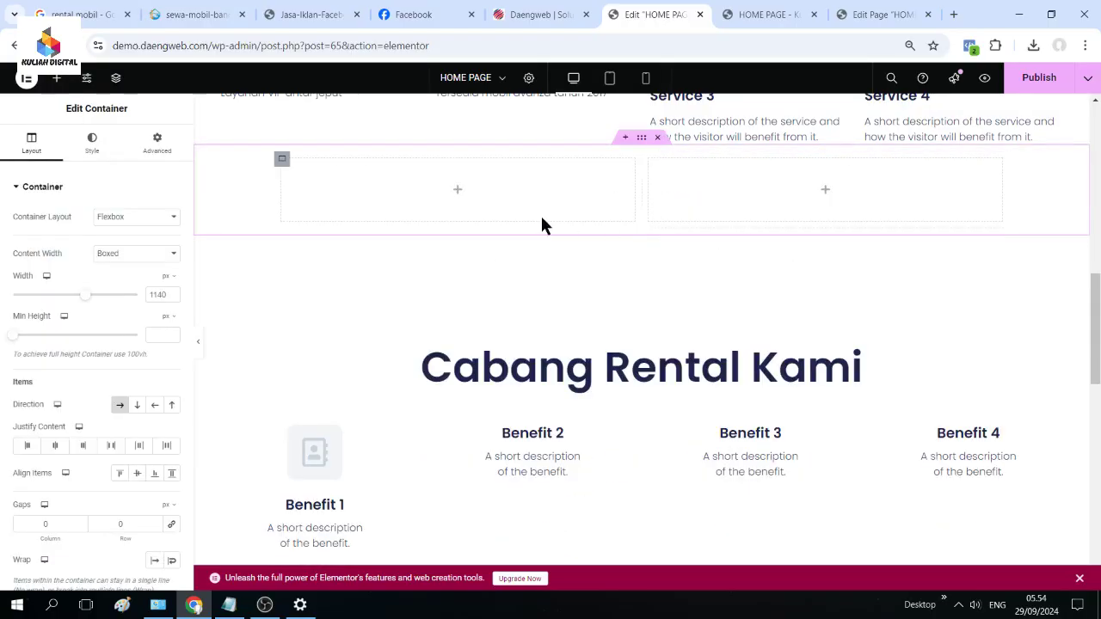
- Add a Video widget to the container's first column and a Text Editor widget to its second column
left_click(458, 190)
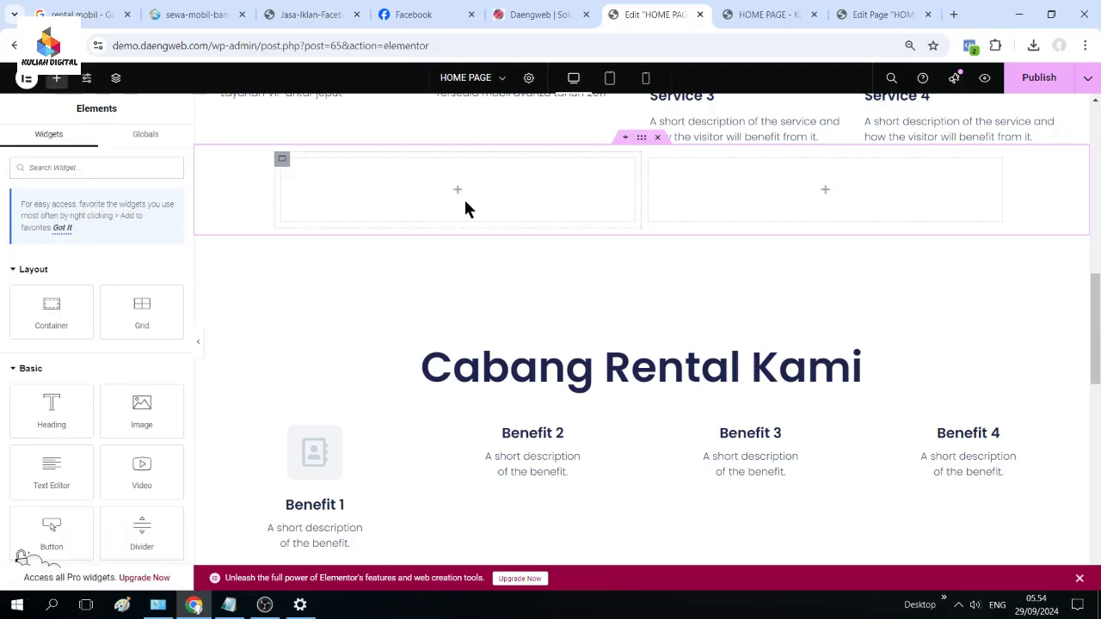
left_click_drag(144, 484, 435, 215)
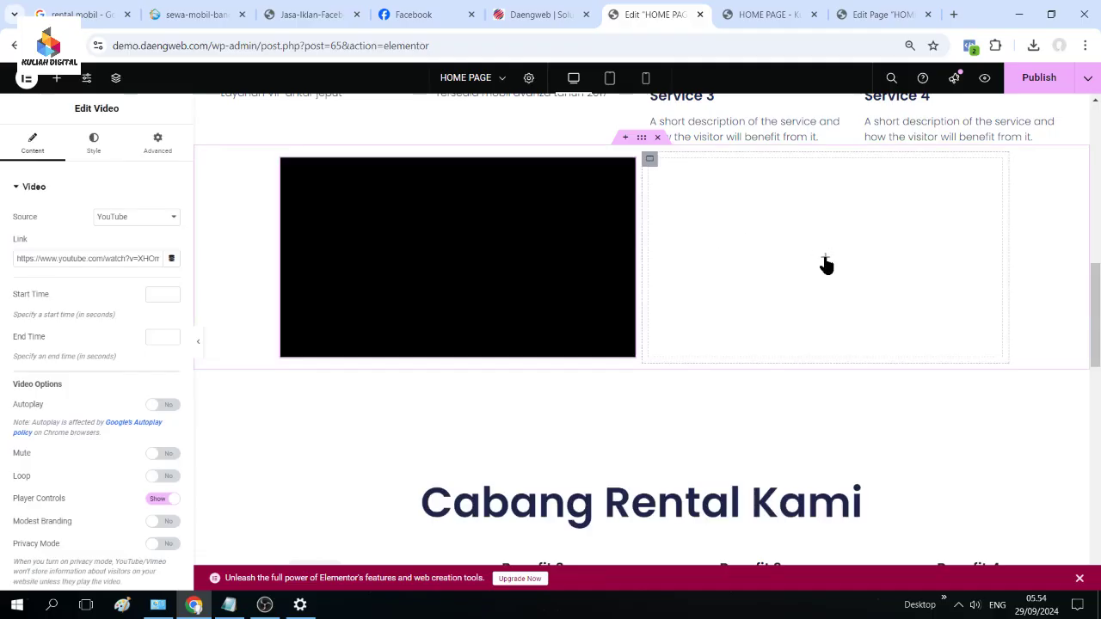
left_click(824, 258)
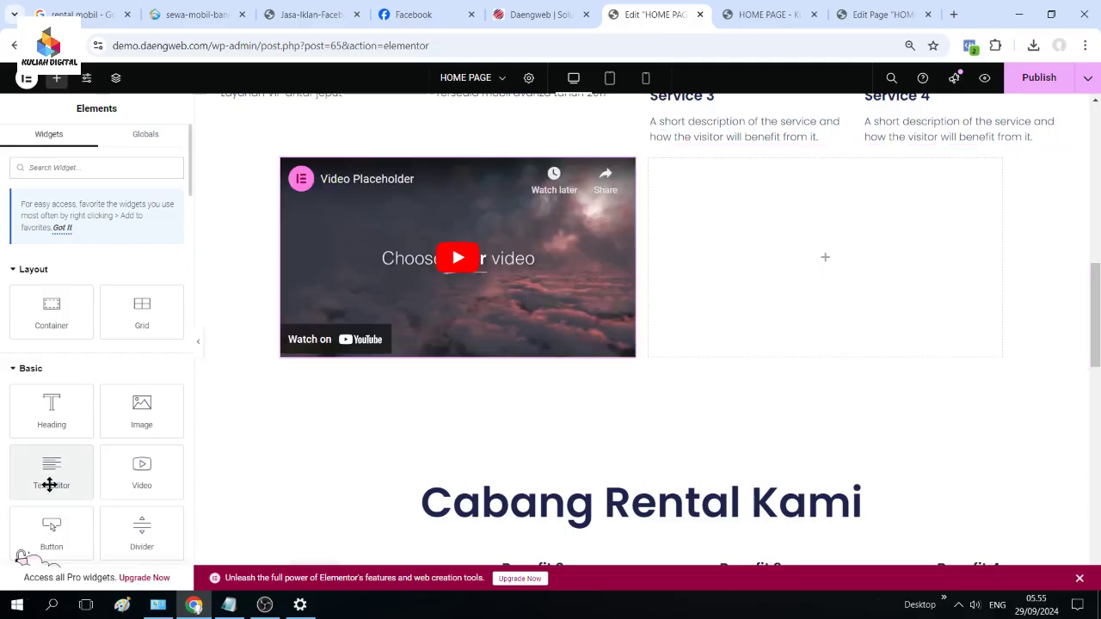
left_click_drag(49, 485, 746, 196)
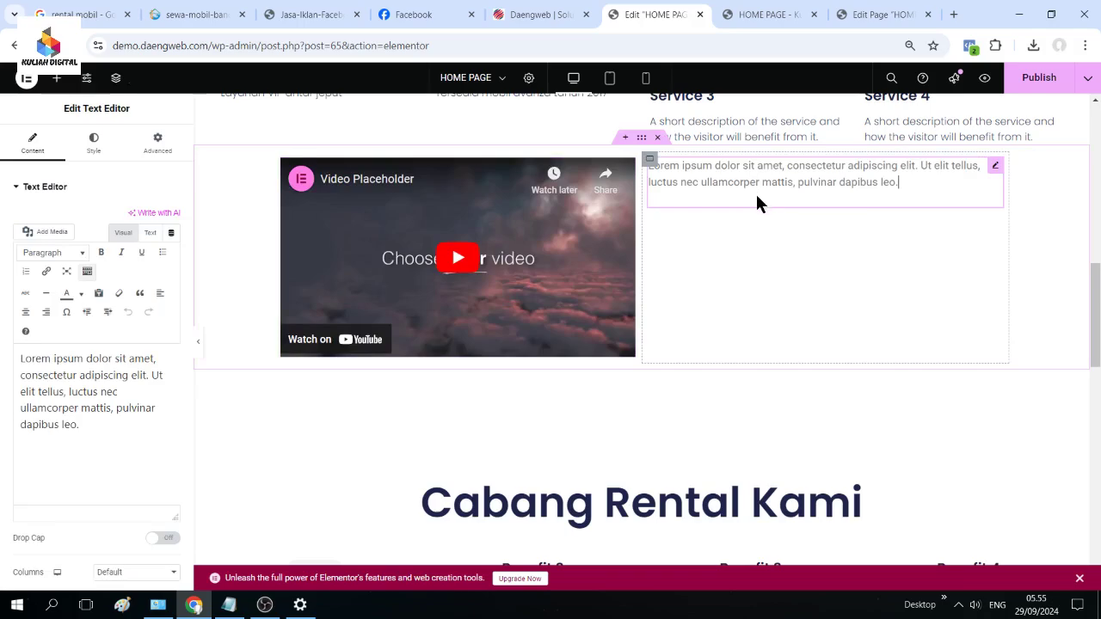
- Format the whole placeholder paragraph beside the video as bold with black text color
triple_click(759, 188)
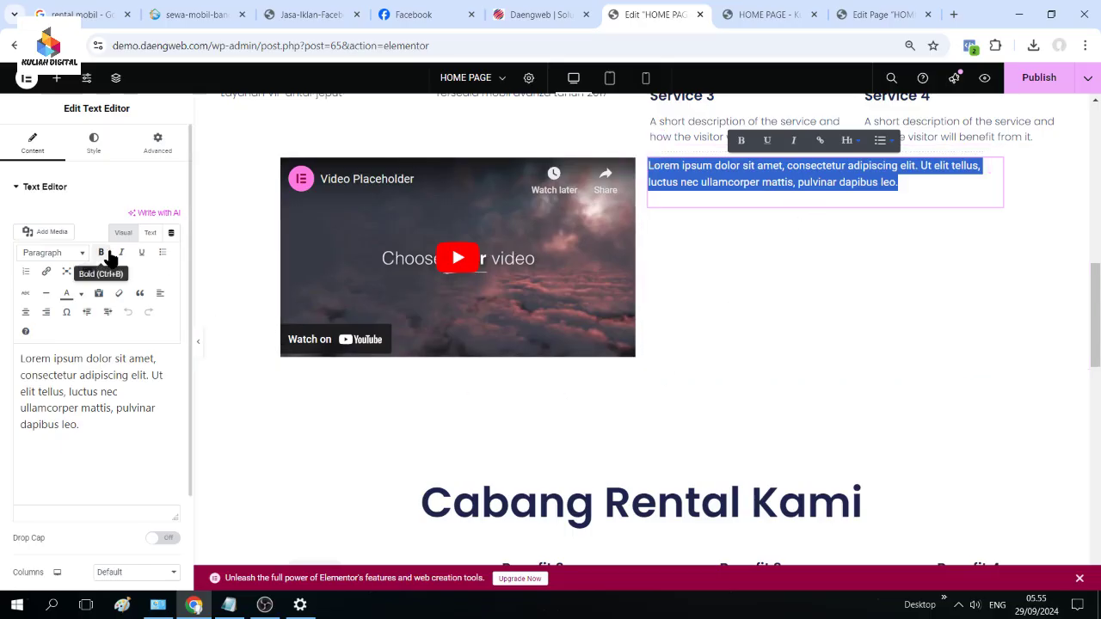
left_click(100, 252)
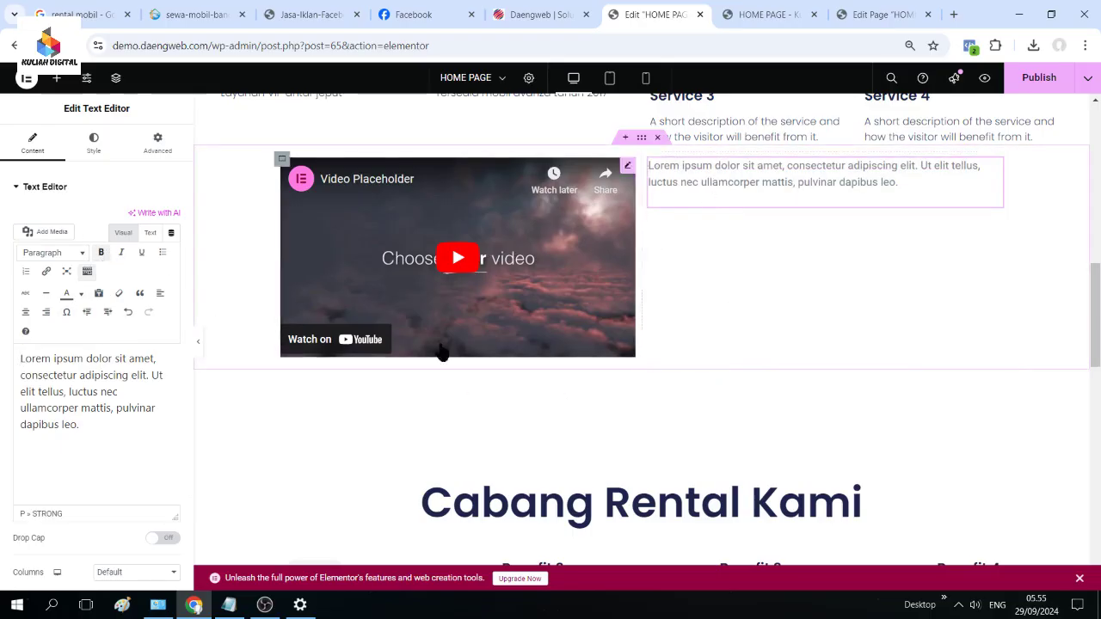
left_click_drag(79, 424, 19, 360)
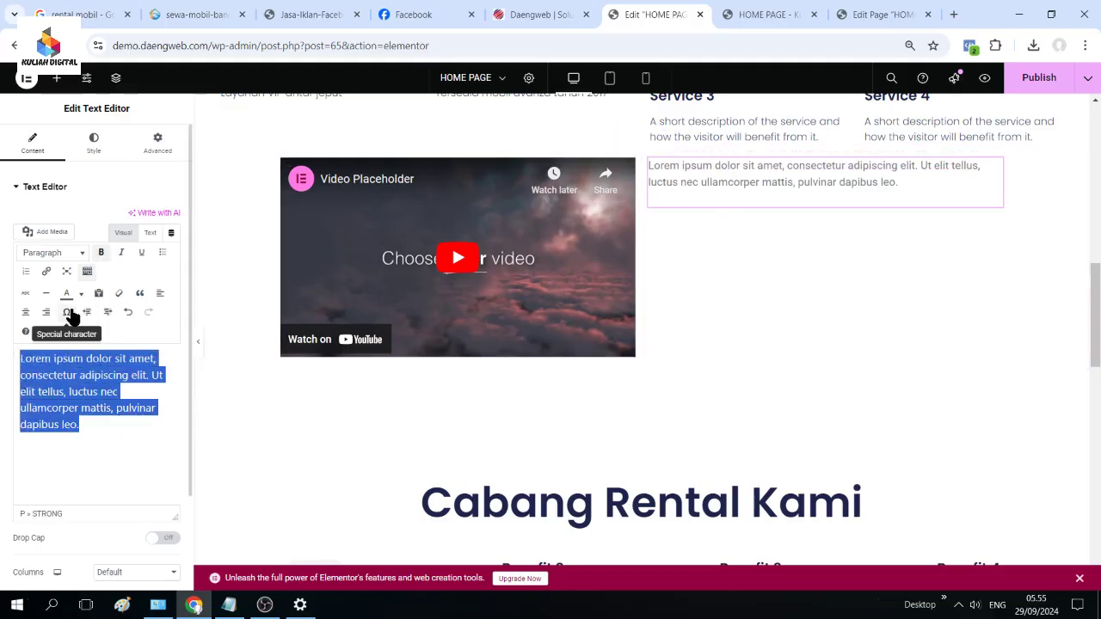
left_click(81, 293)
left_click(32, 320)
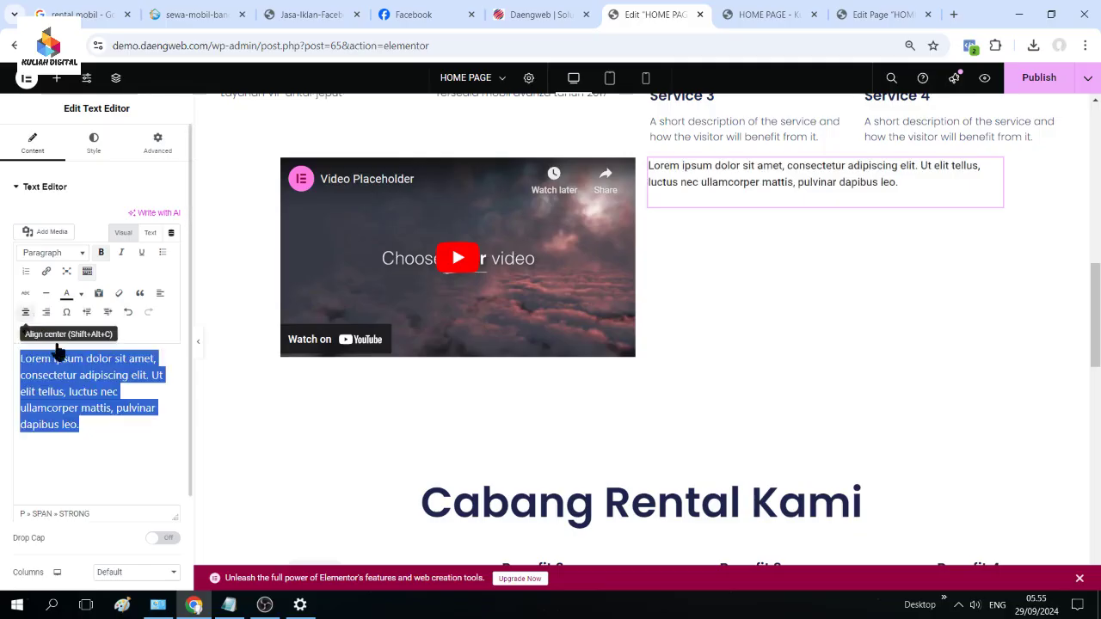
triple_click(895, 191)
left_click(765, 292)
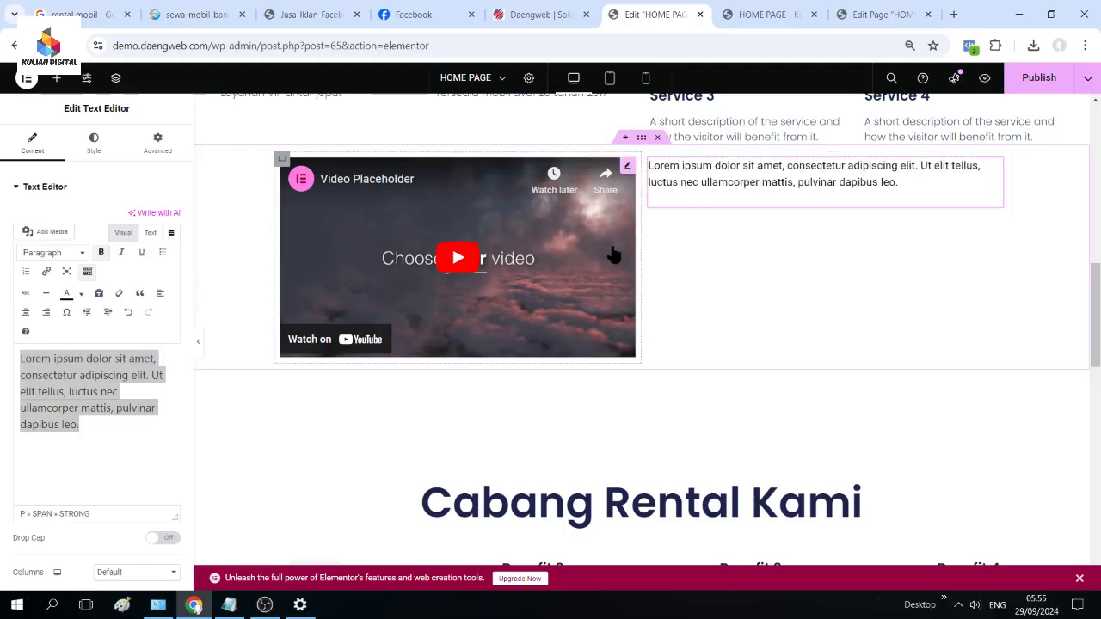
left_click(725, 179)
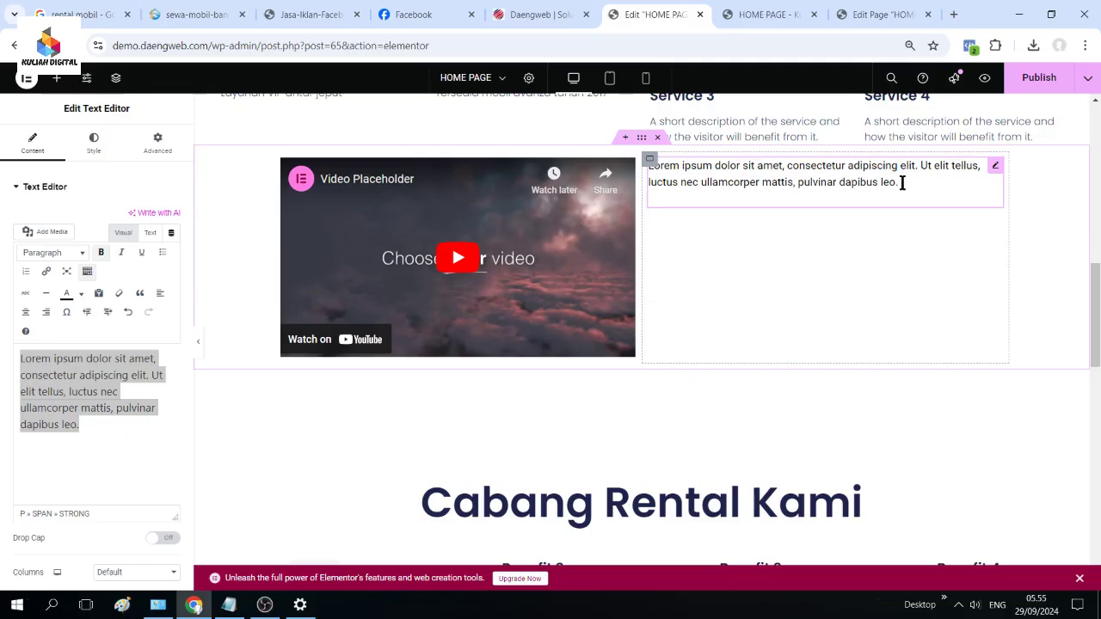
left_click(718, 172)
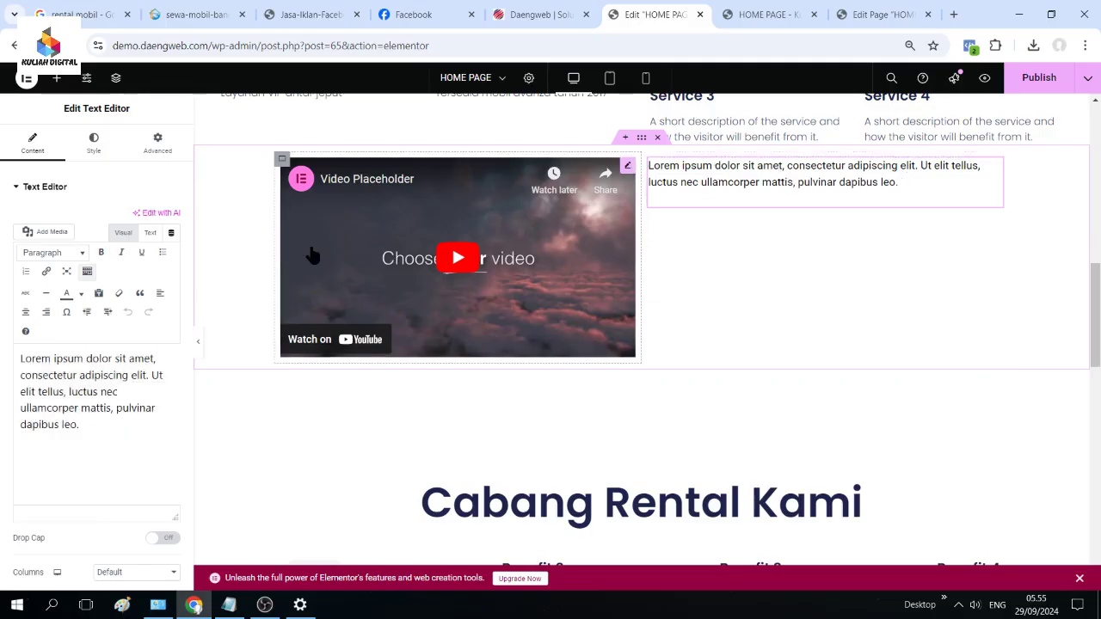
- Open the video widget's settings, look through its options, and briefly play the placeholder video
left_click(627, 166)
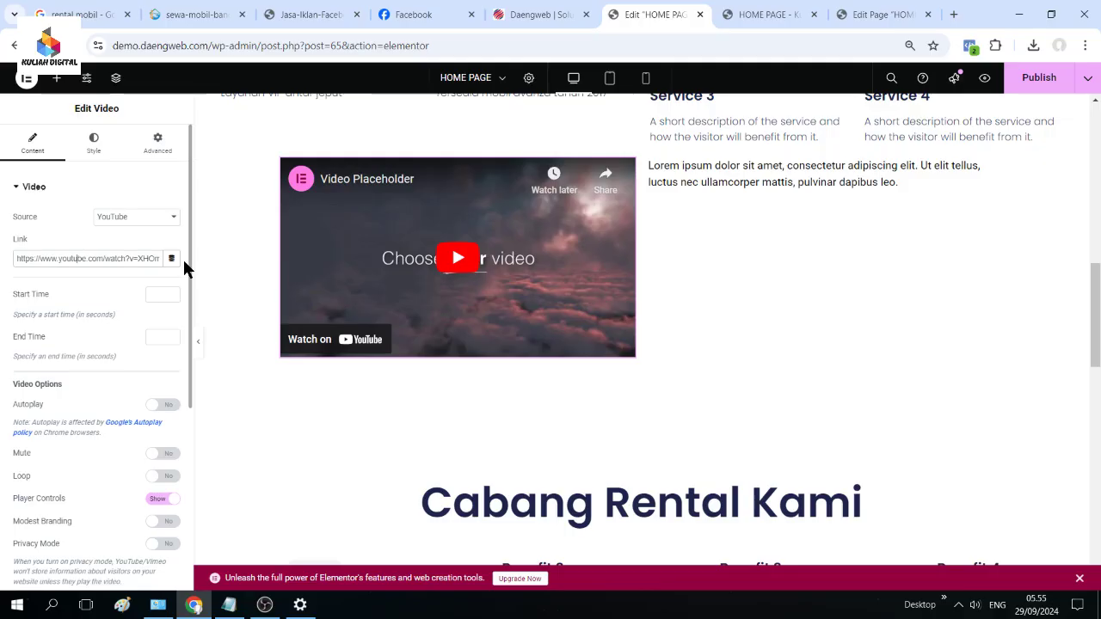
key("super")
key("super")
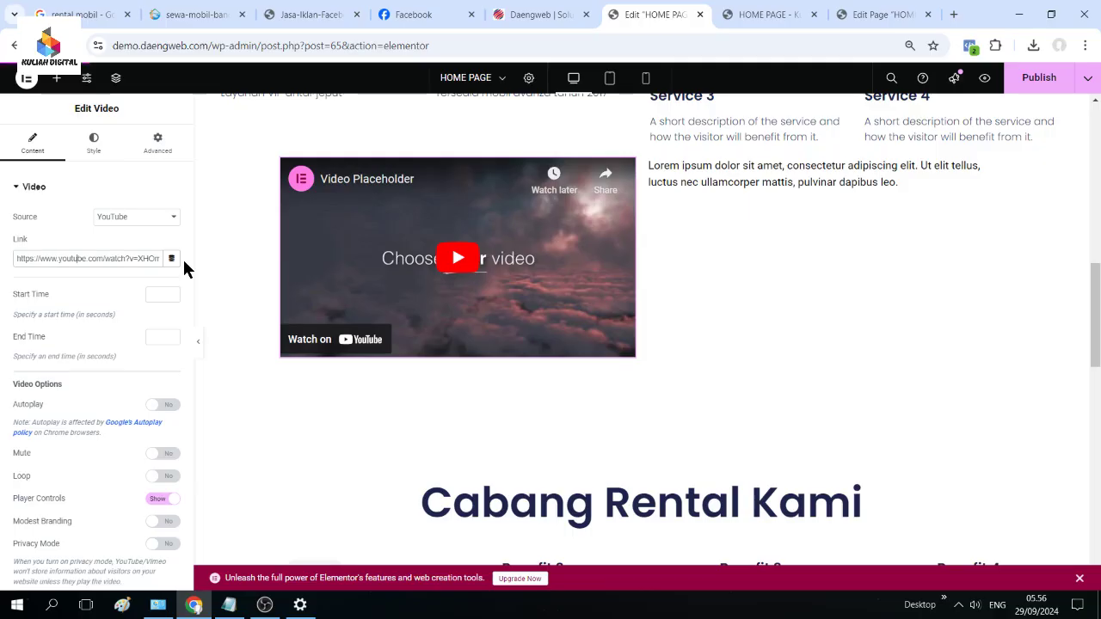
scroll(183, 269, "down", 3)
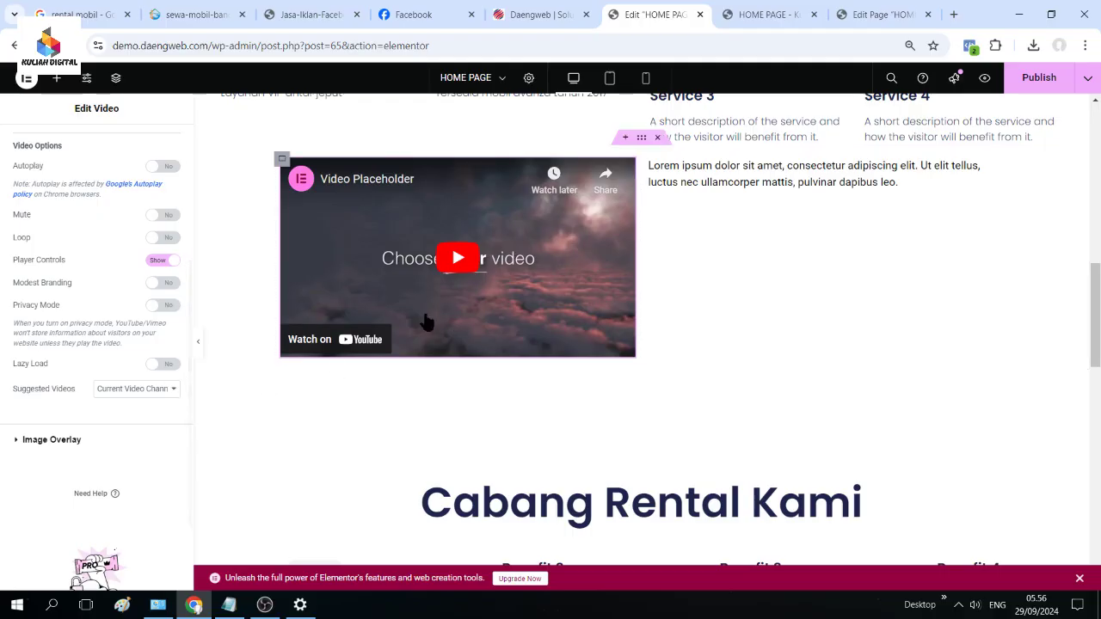
left_click(610, 336)
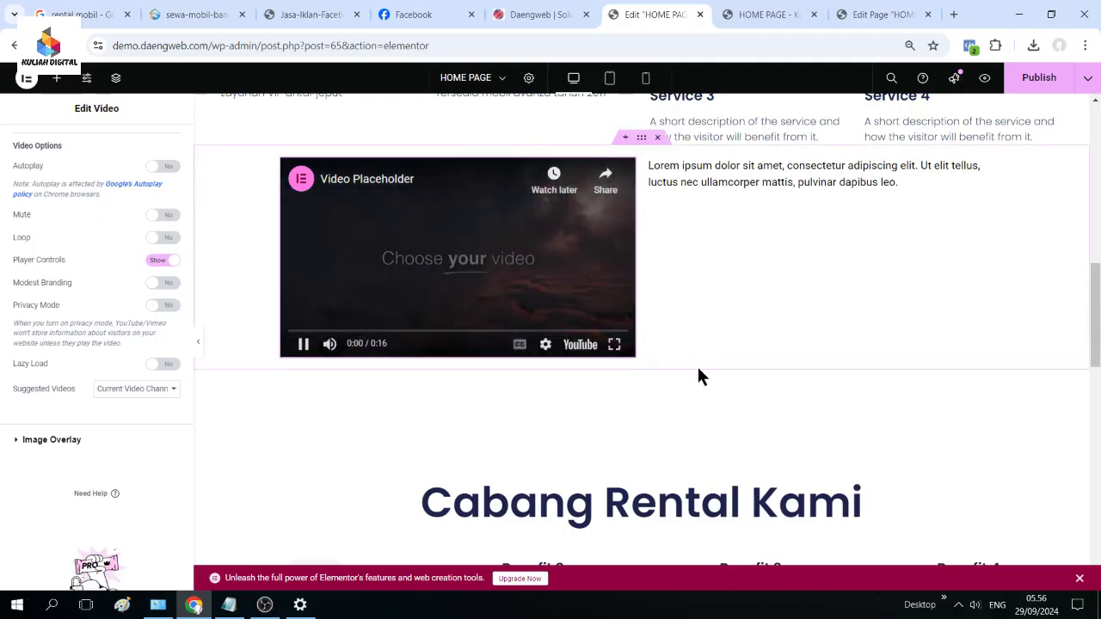
left_click(303, 343)
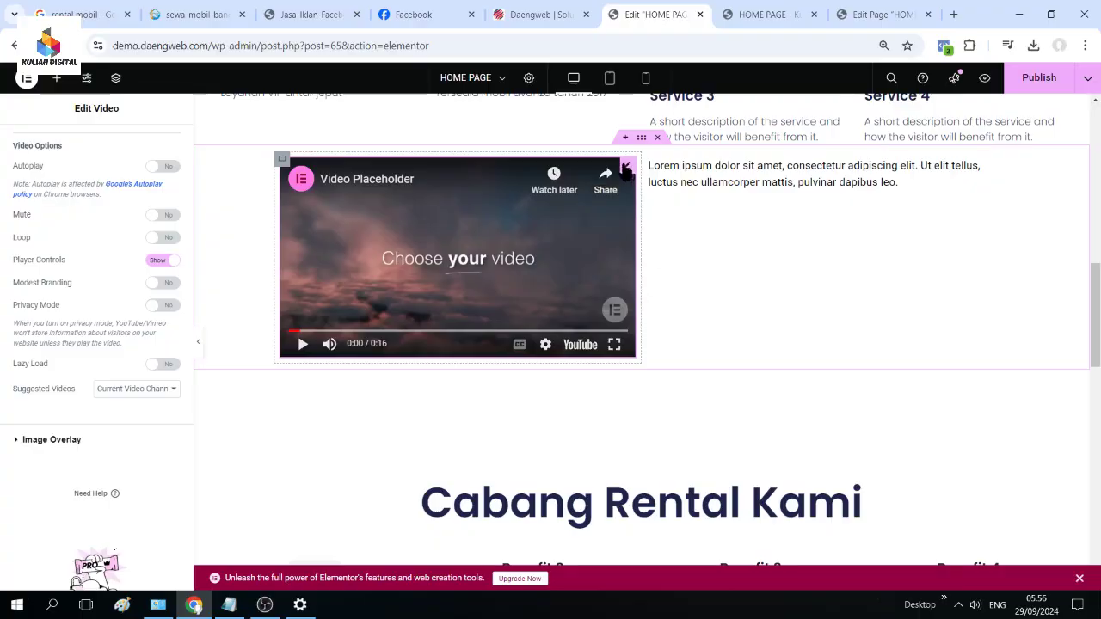
- Try Vimeo and Dailymotion as the video widget's source and examine the sample Dailymotion link
scroll(150, 255, "down", 2)
scroll(152, 258, "up", 5)
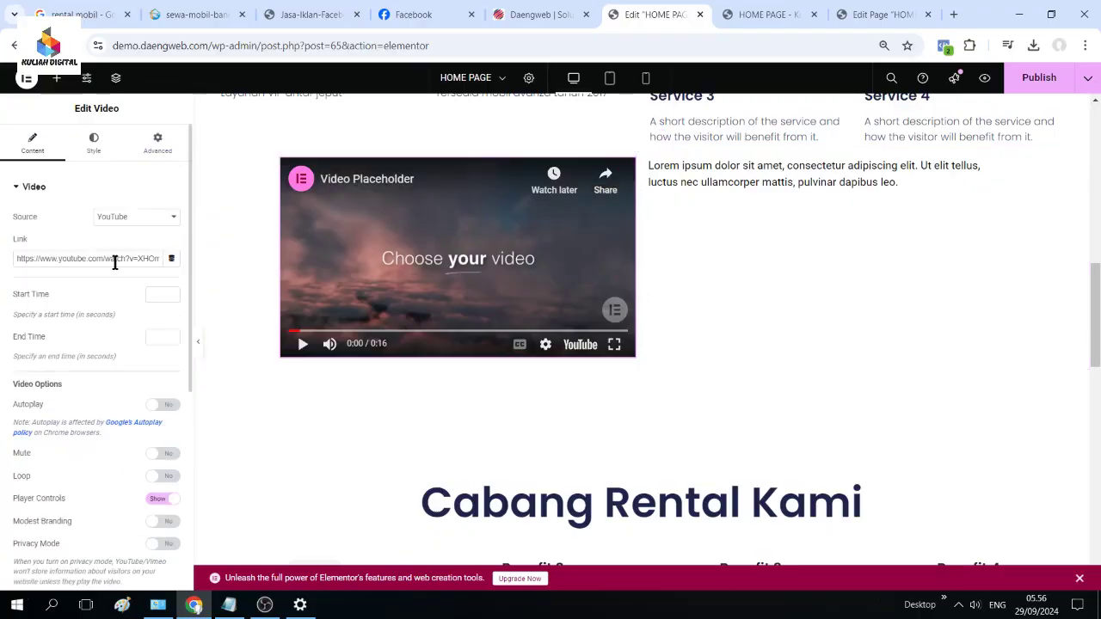
left_click(160, 221)
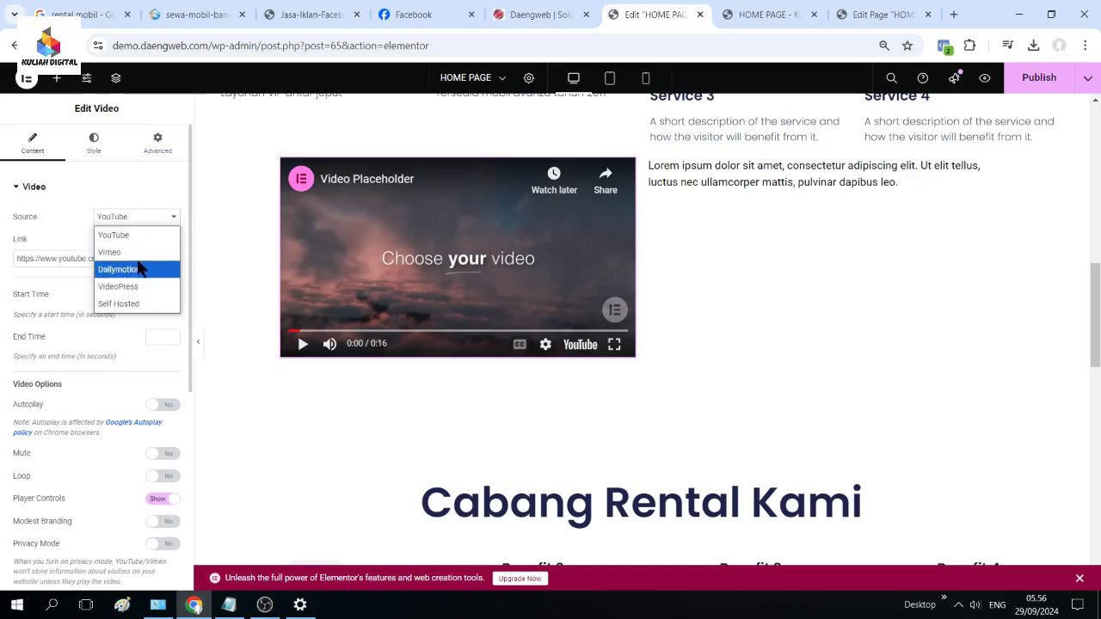
left_click(129, 241)
left_click(138, 217)
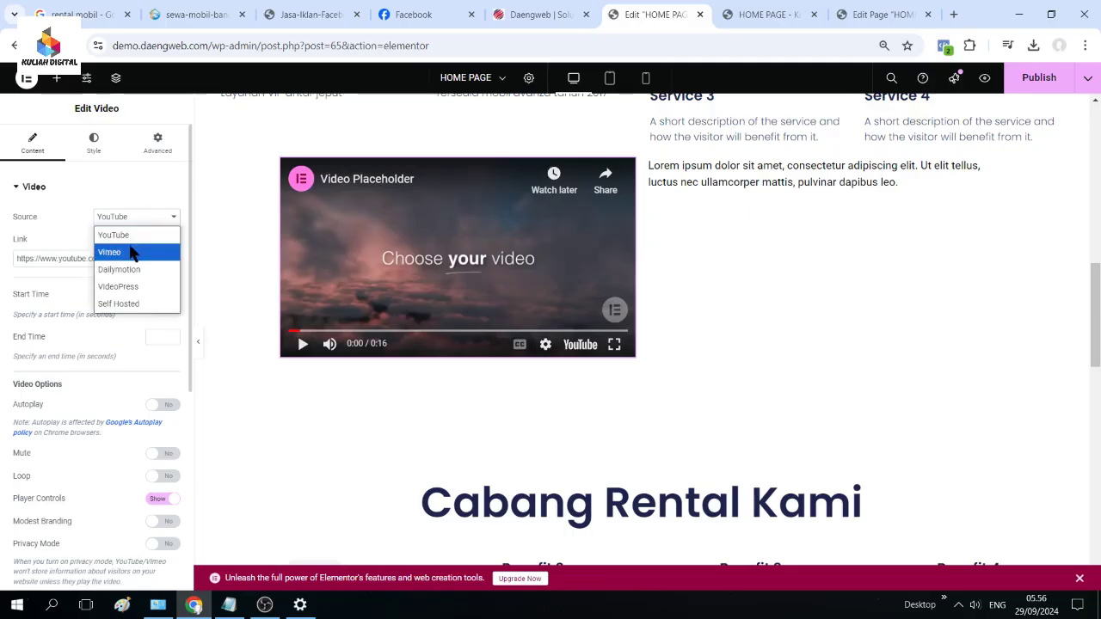
left_click(131, 250)
left_click(145, 218)
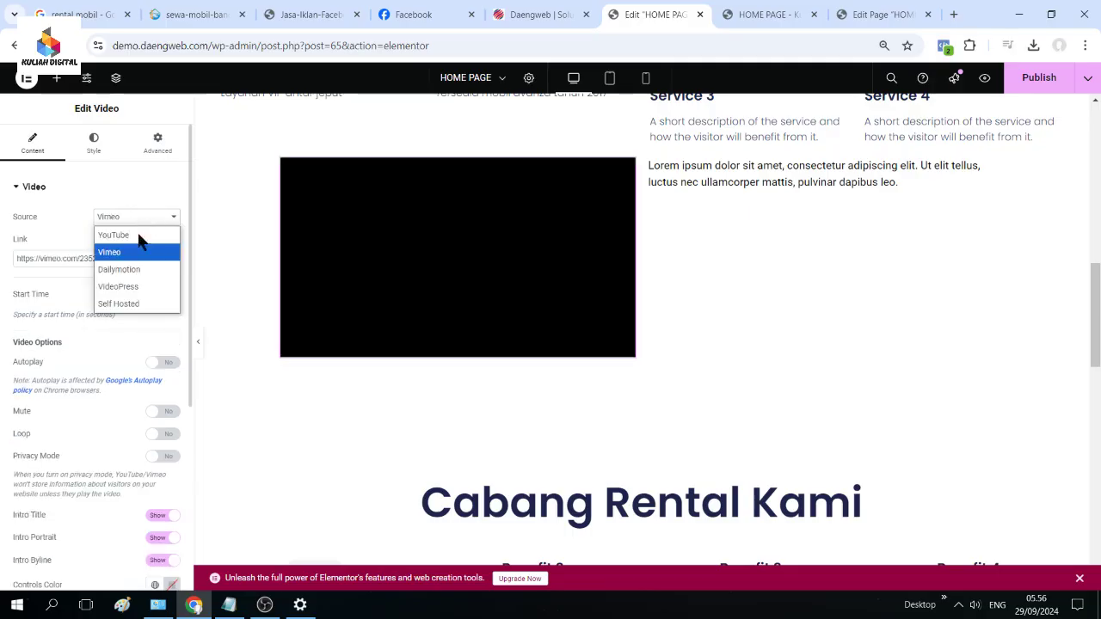
left_click(127, 270)
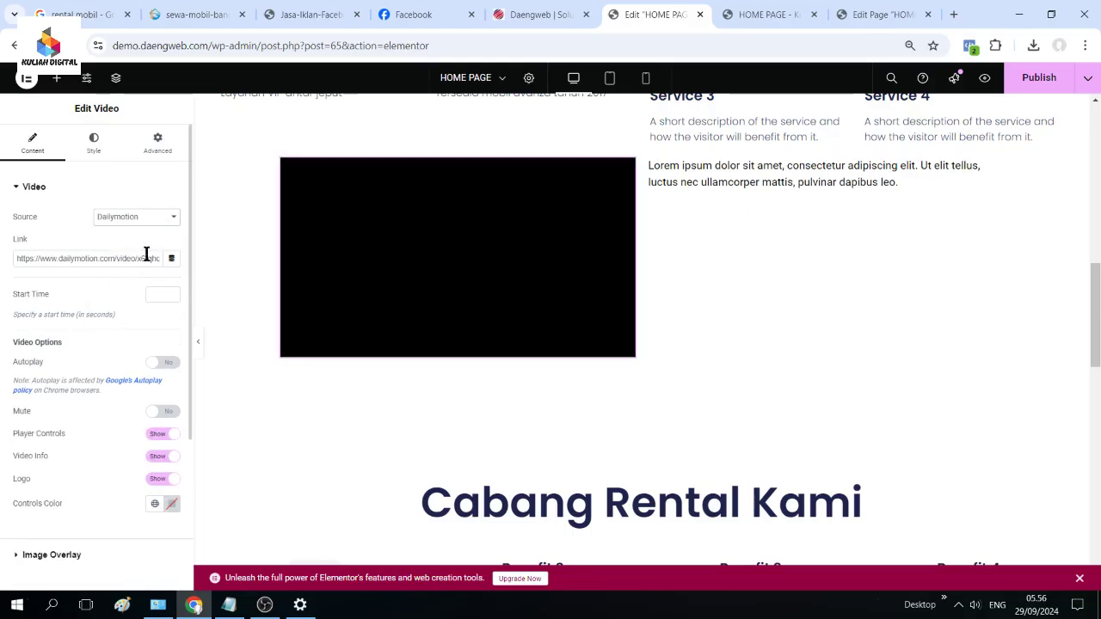
left_click(152, 221)
left_click(151, 220)
left_click_drag(121, 256, 179, 261)
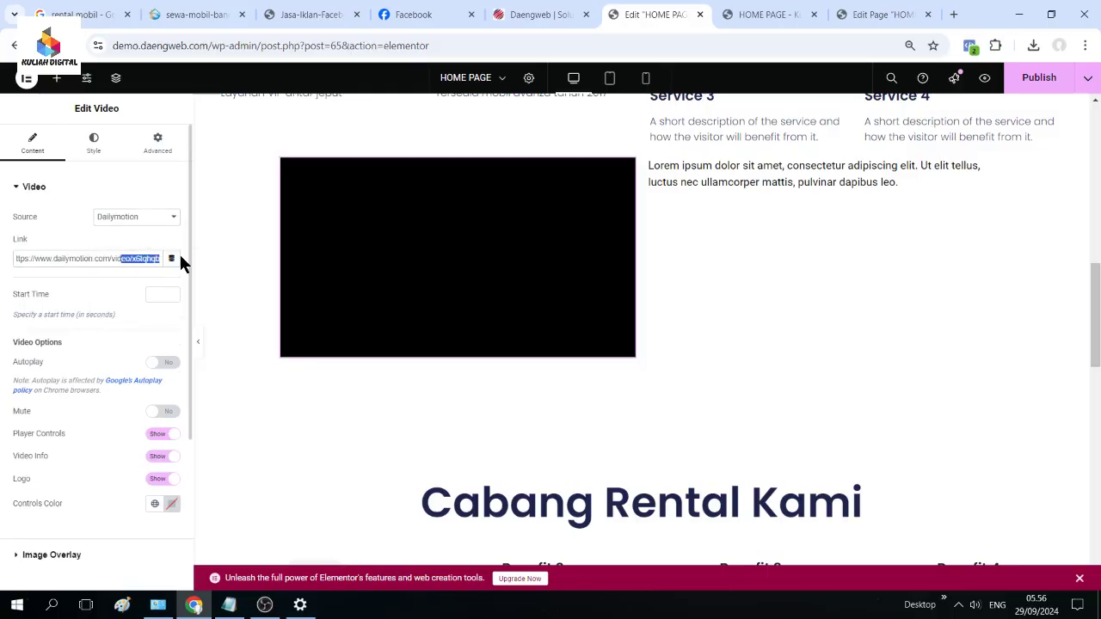
left_click(111, 263)
- Try VideoPress as the video widget's source and switch the source back to YouTube
left_click(146, 218)
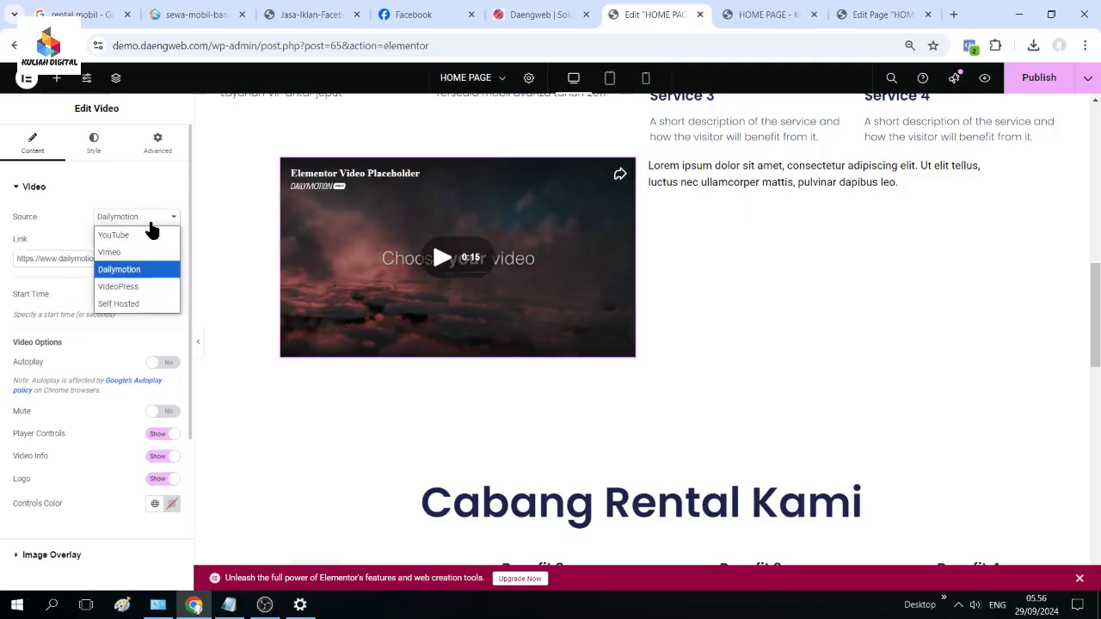
left_click(129, 289)
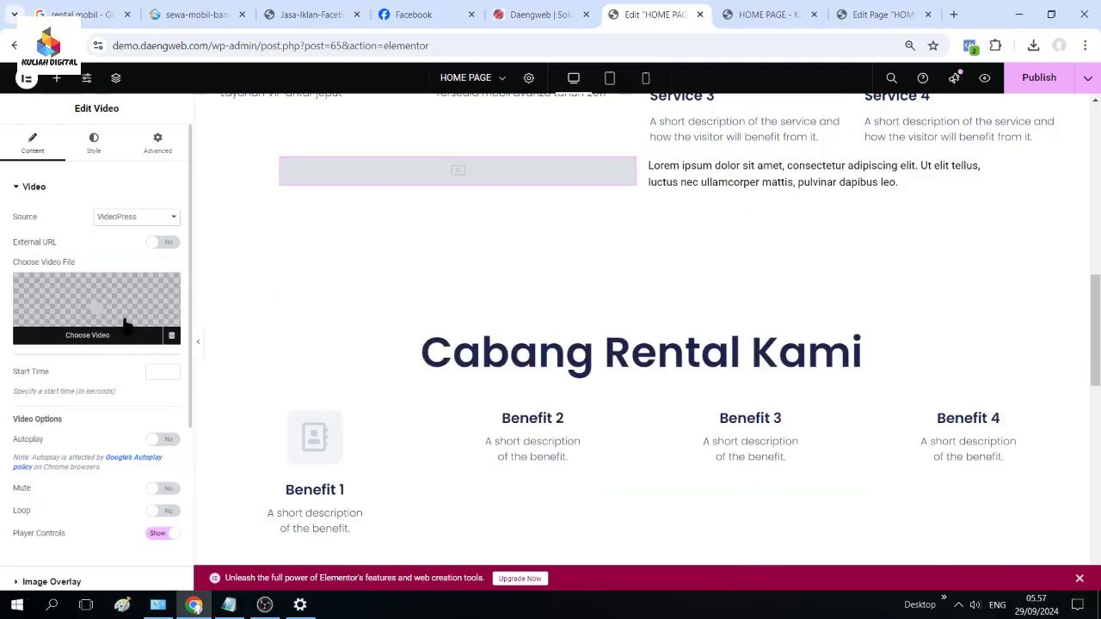
left_click(133, 220)
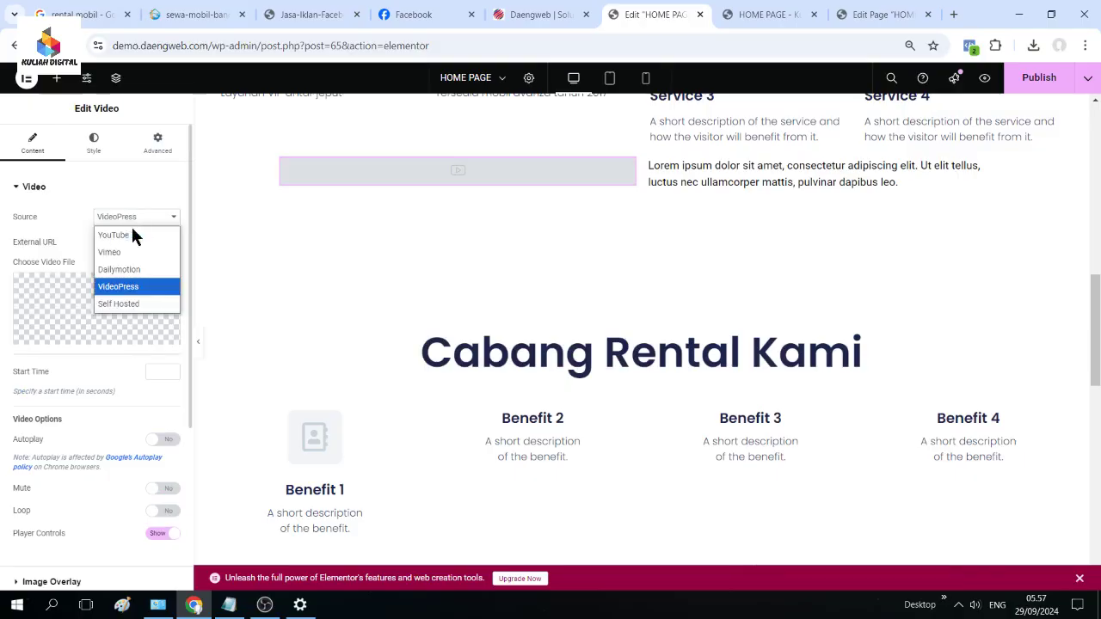
left_click(133, 233)
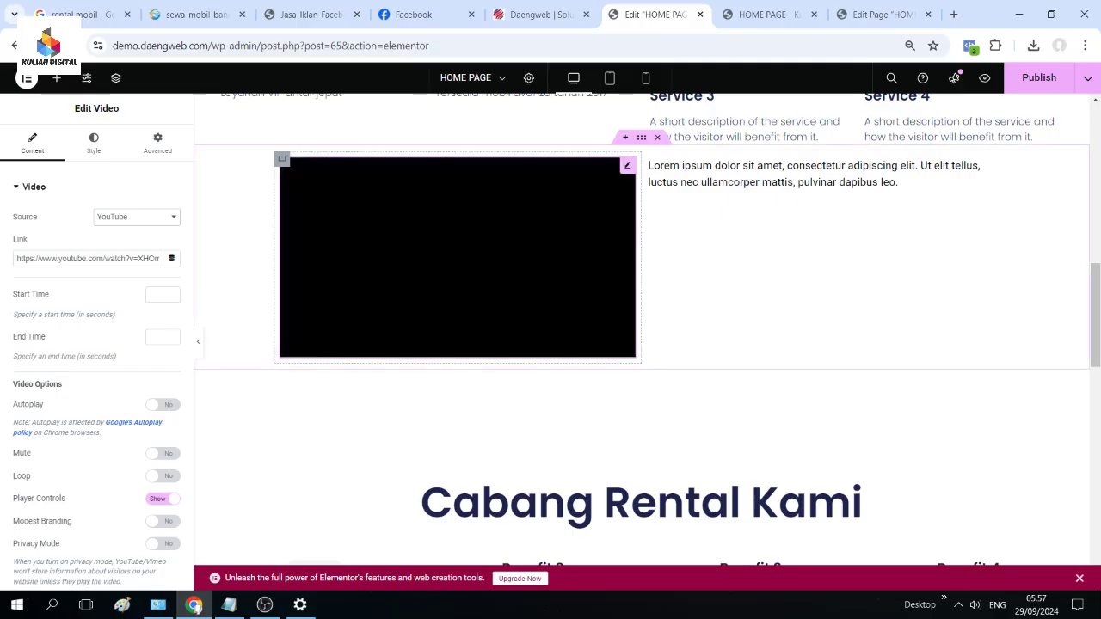
- Open YouTube in a new browser tab and search for "rental mobil"
left_click(957, 15)
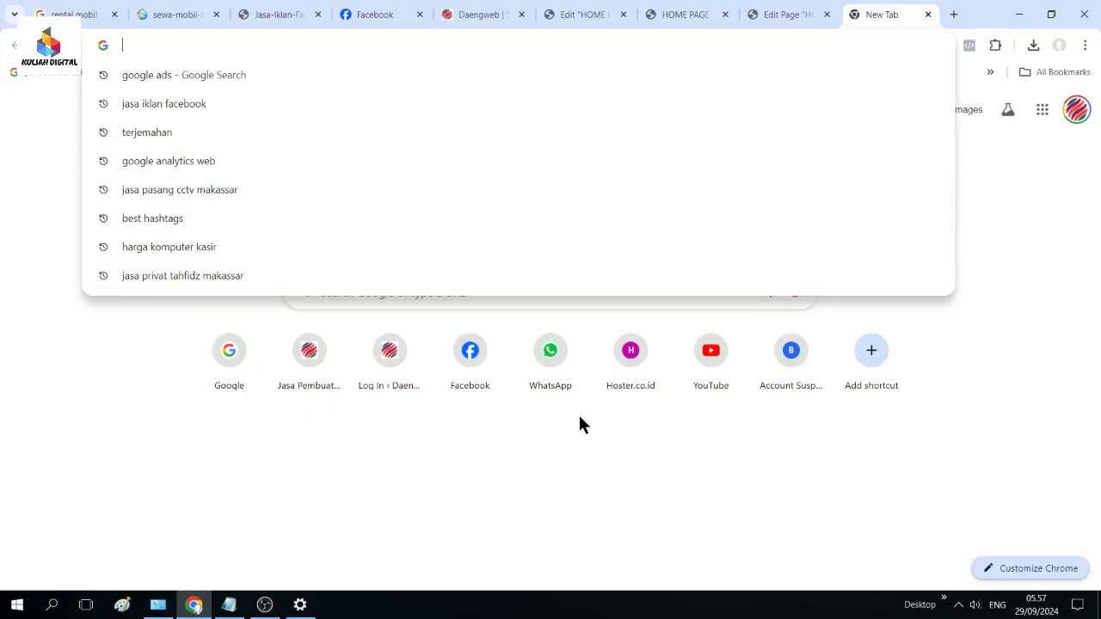
left_click(712, 377)
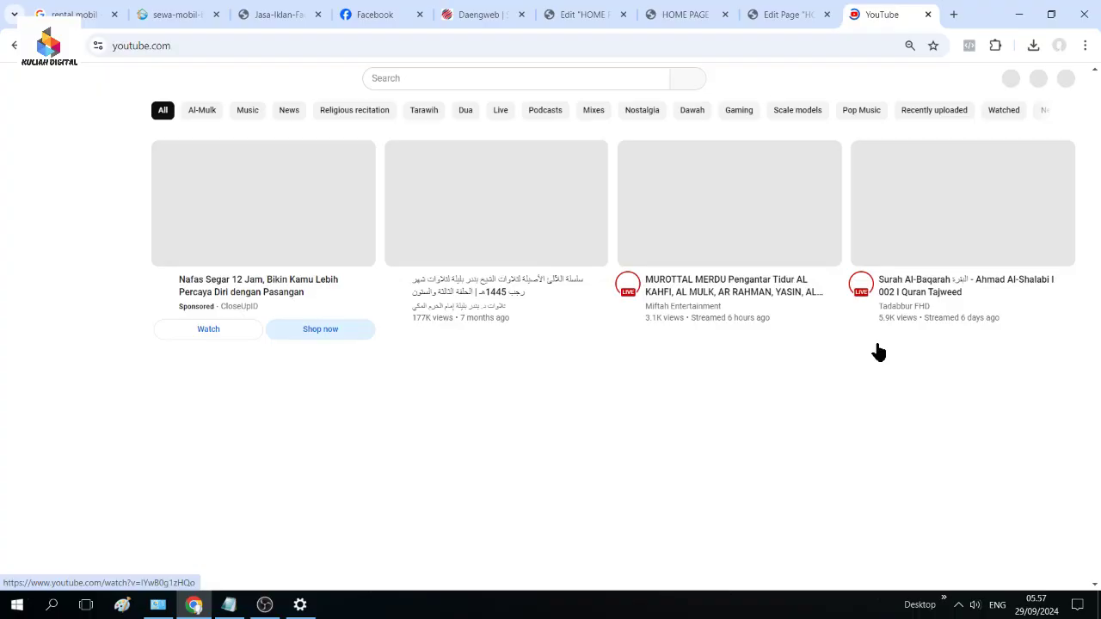
left_click(435, 78)
type("RENTAL MOBIL")
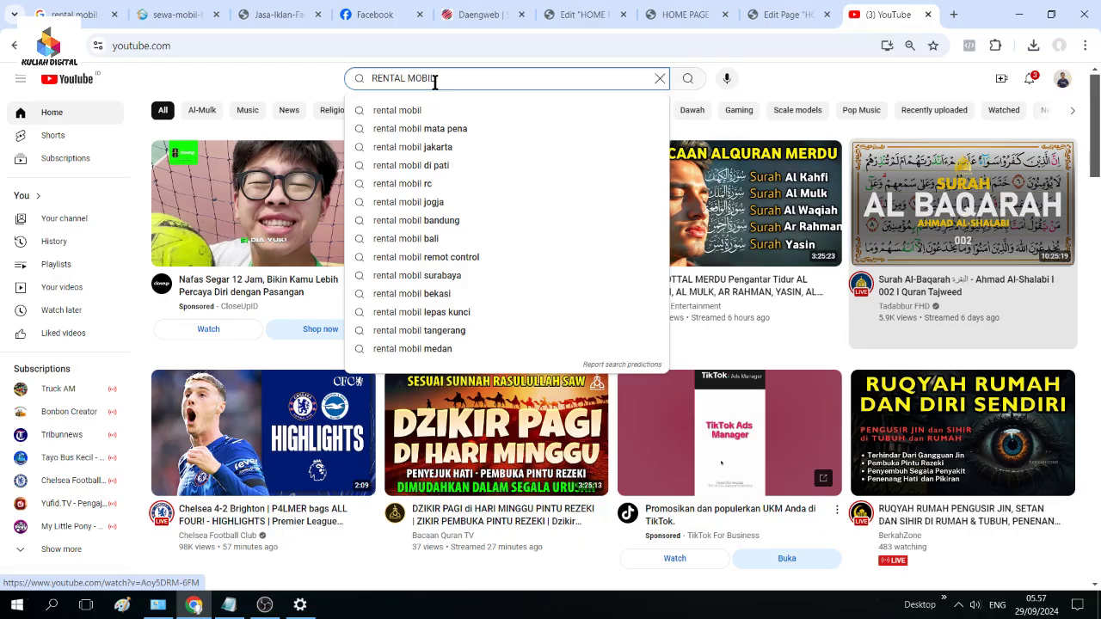
left_click(447, 110)
- Open the CNN Indonesia video "Sewa Mobil Berbasis Aplikasi Kian Diminati" from the search results
scroll(565, 277, "down", 10)
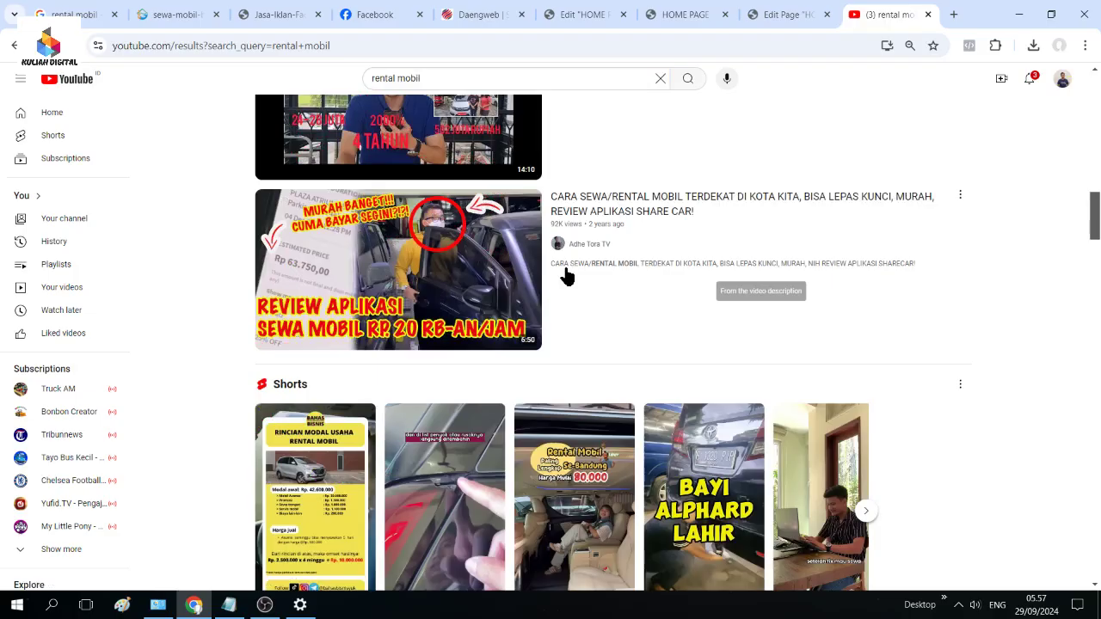
scroll(623, 284, "down", 4)
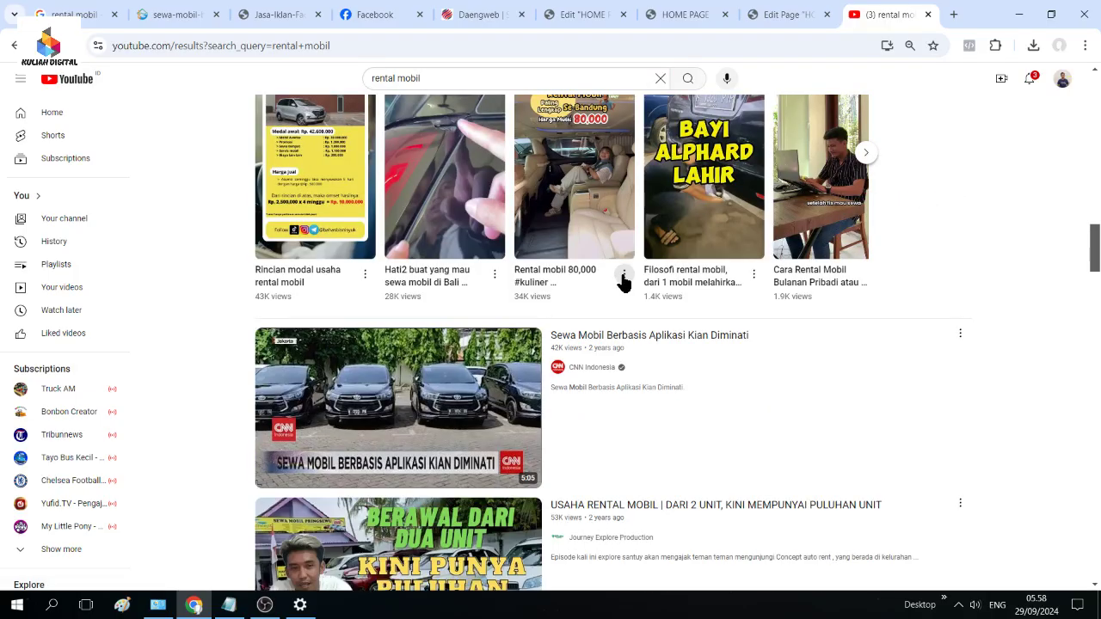
scroll(624, 284, "down", 1)
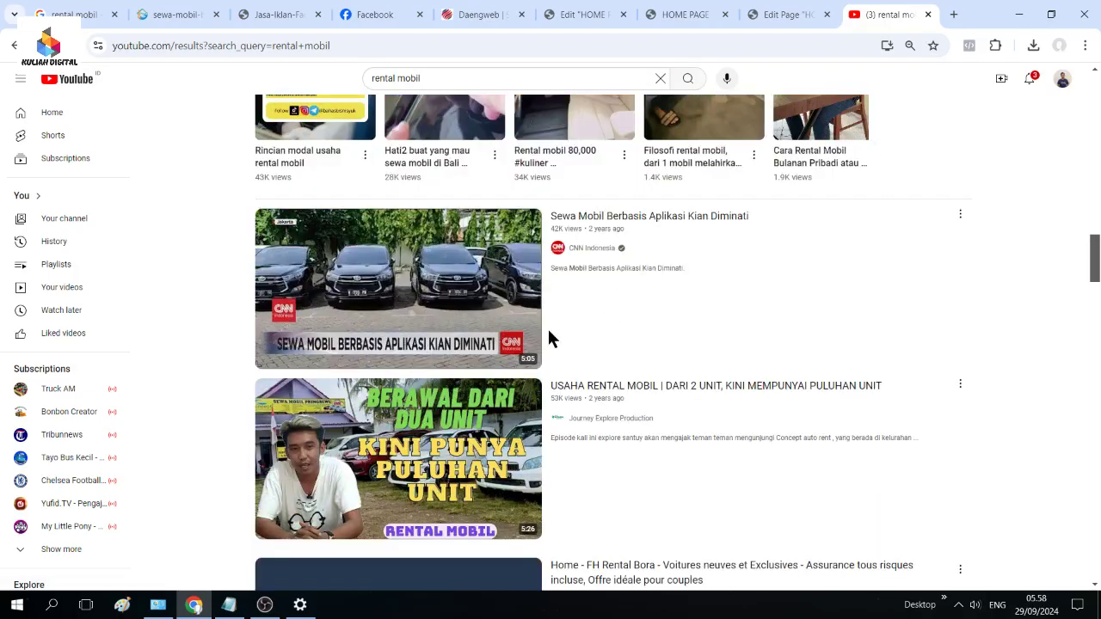
left_click(408, 324)
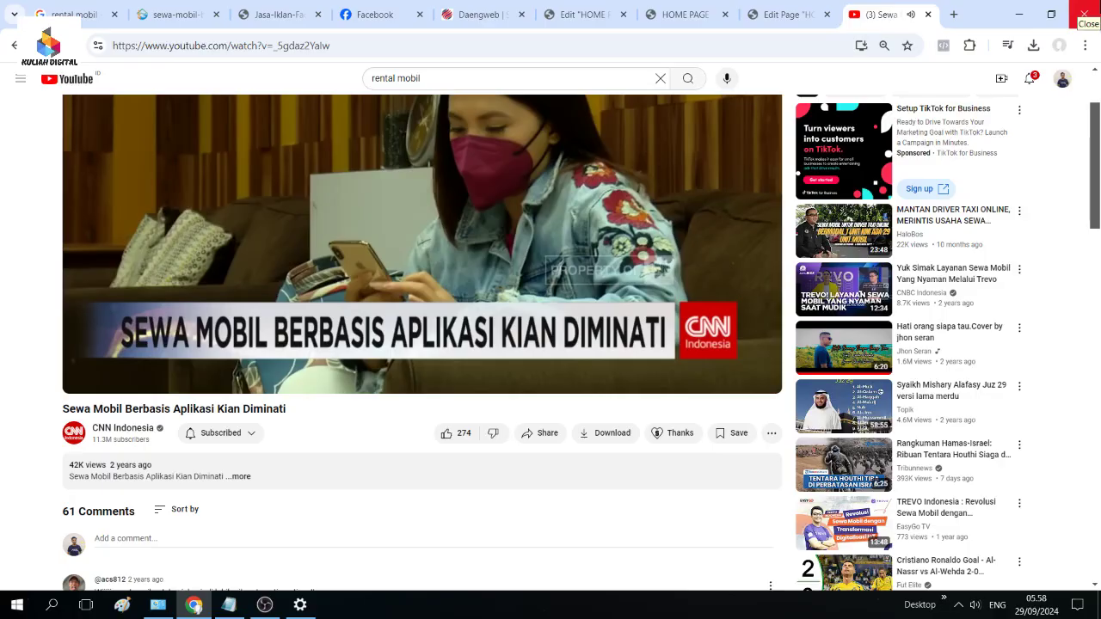
- Return to the Elementor home page editor and replace the video widget's link with the CNN Indonesia video's URL
left_click(783, 14)
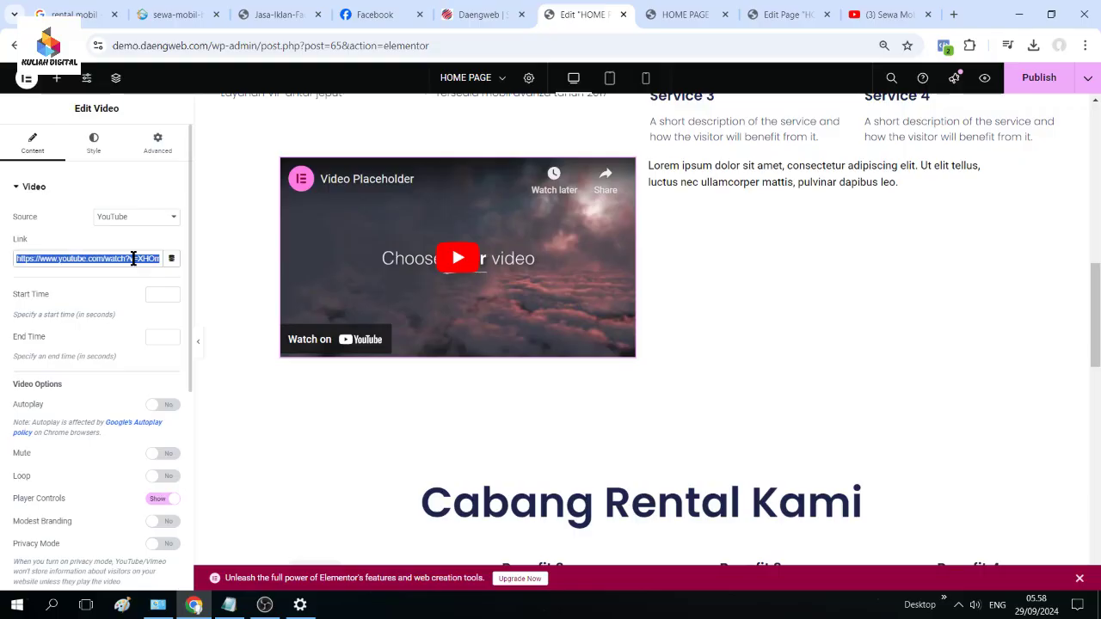
right_click(133, 258)
left_click(181, 312)
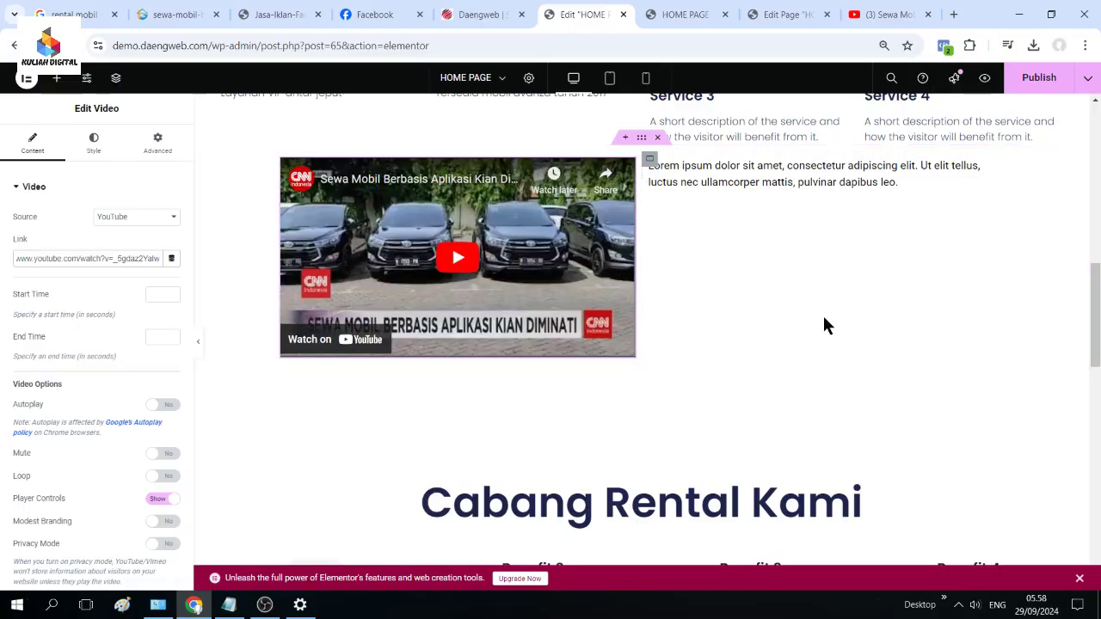
- Look over the sections below the video down to the footer and the Basic widgets that could be added
scroll(800, 308, "down", 3)
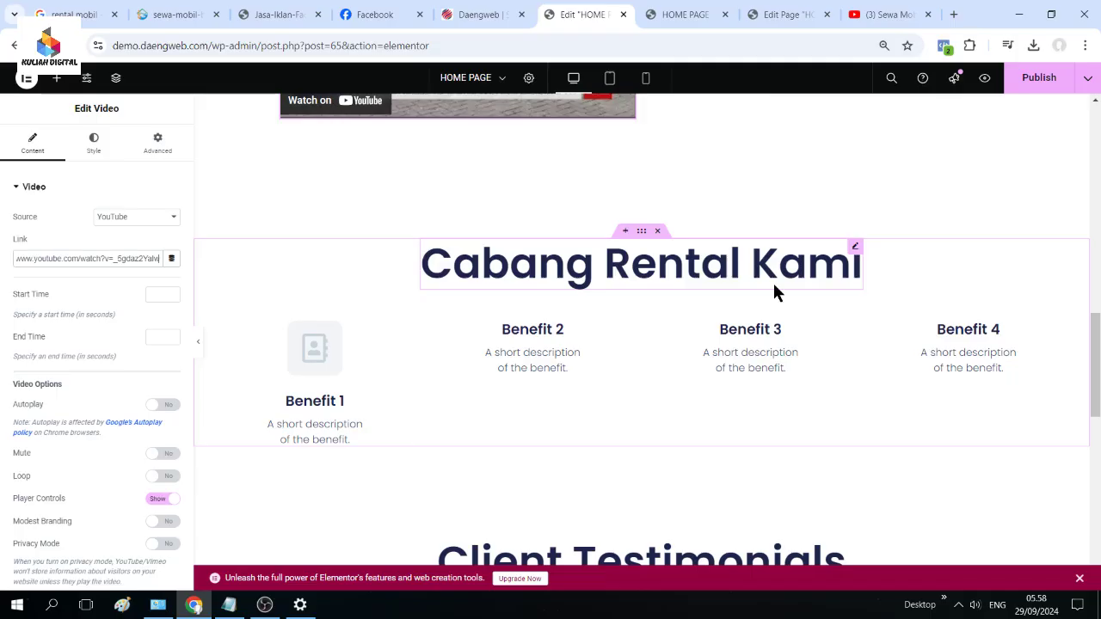
scroll(782, 335, "down", 4)
scroll(795, 365, "down", 1)
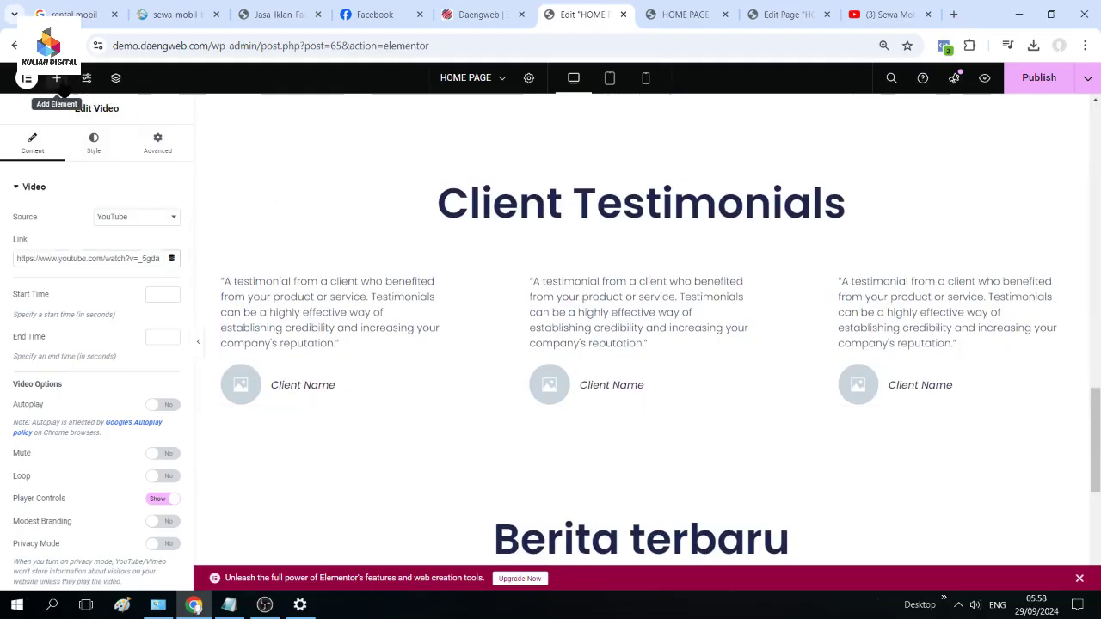
left_click(56, 78)
scroll(91, 352, "down", 3)
scroll(91, 352, "up", 2)
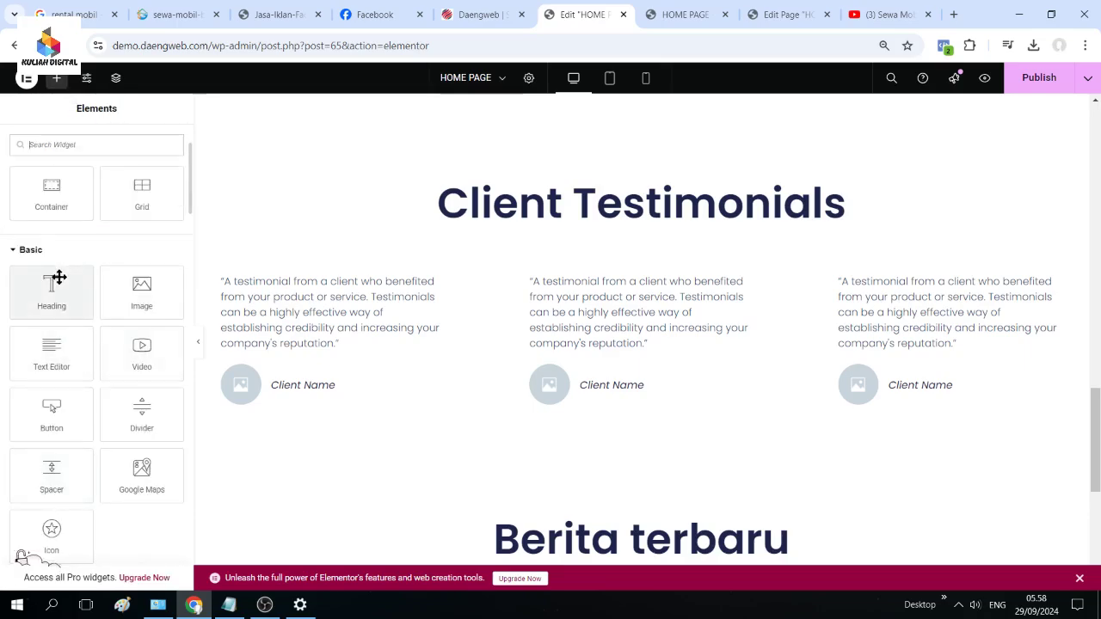
scroll(135, 405, "down", 2)
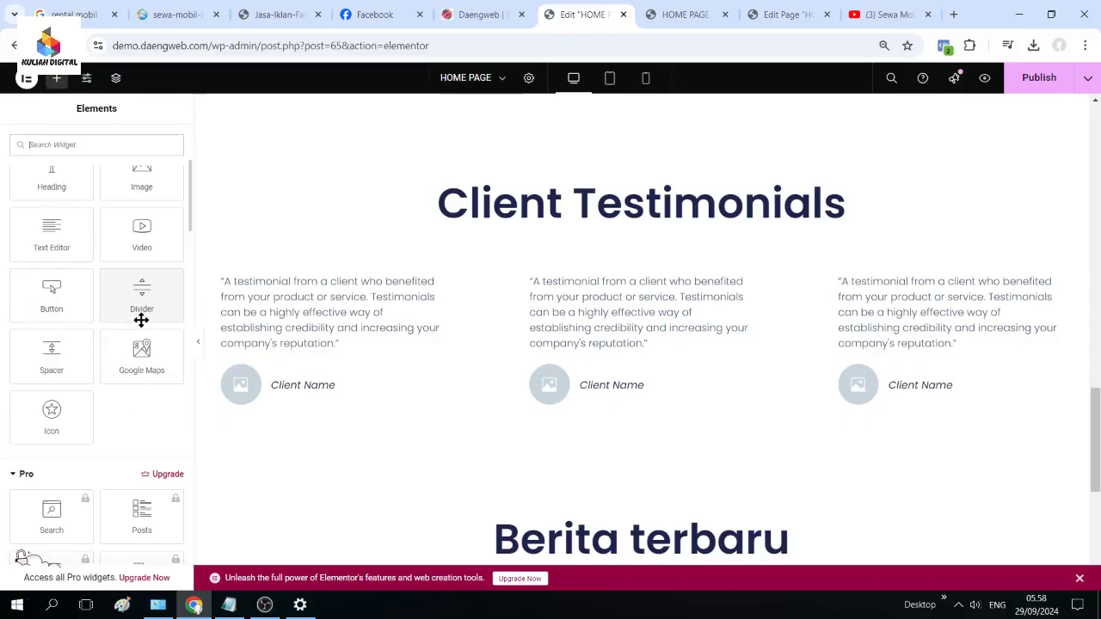
scroll(91, 284, "up", 2)
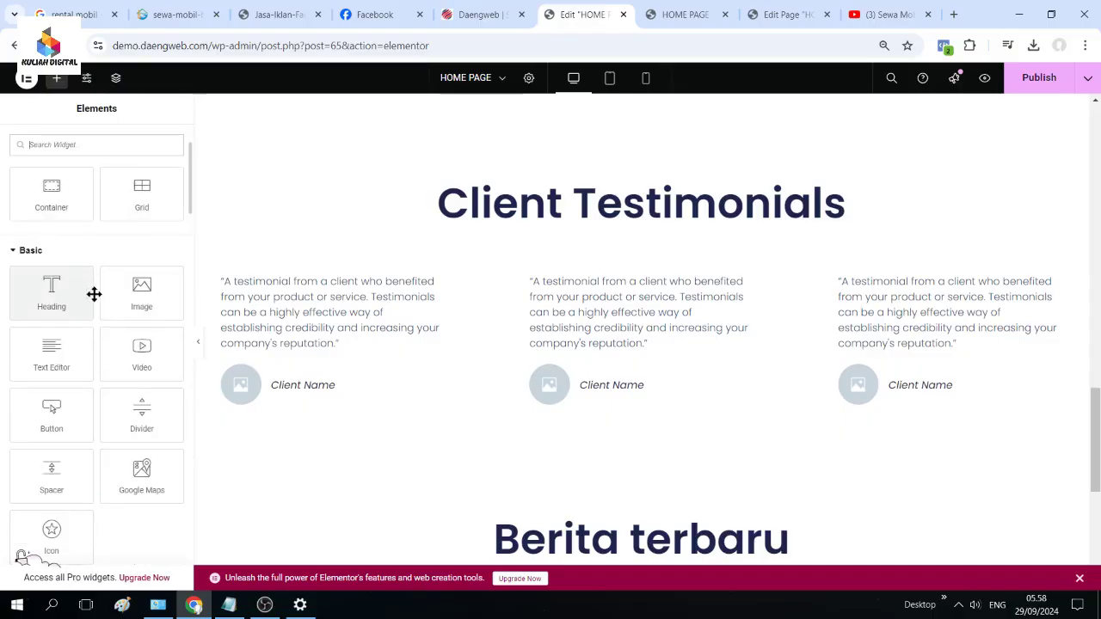
scroll(83, 330, "down", 2)
scroll(78, 315, "up", 2)
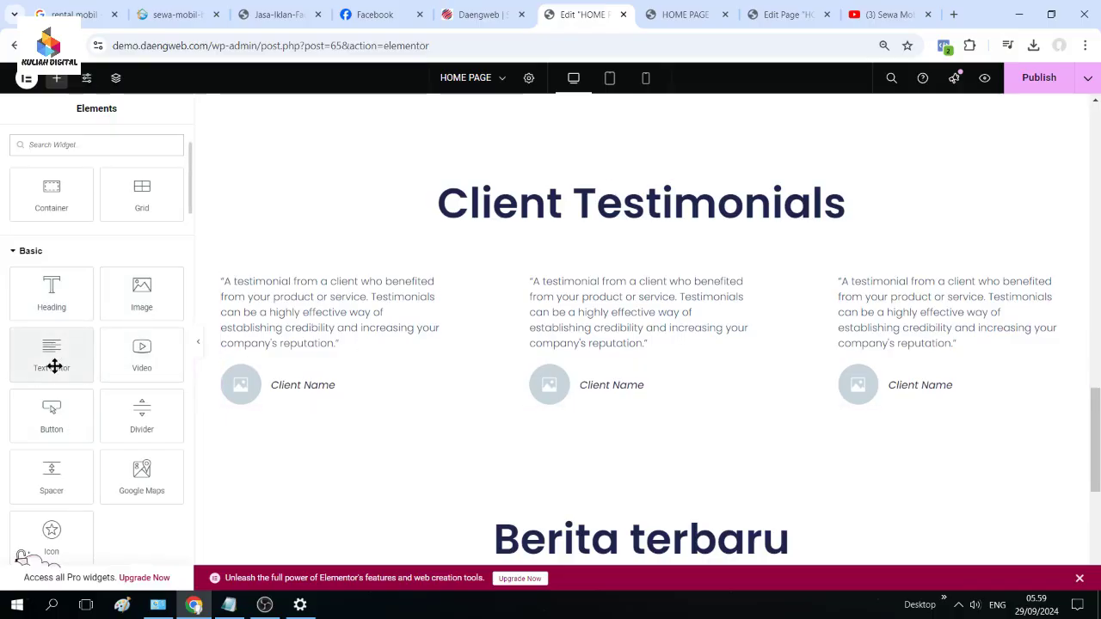
scroll(53, 367, "down", 2)
scroll(571, 422, "down", 1)
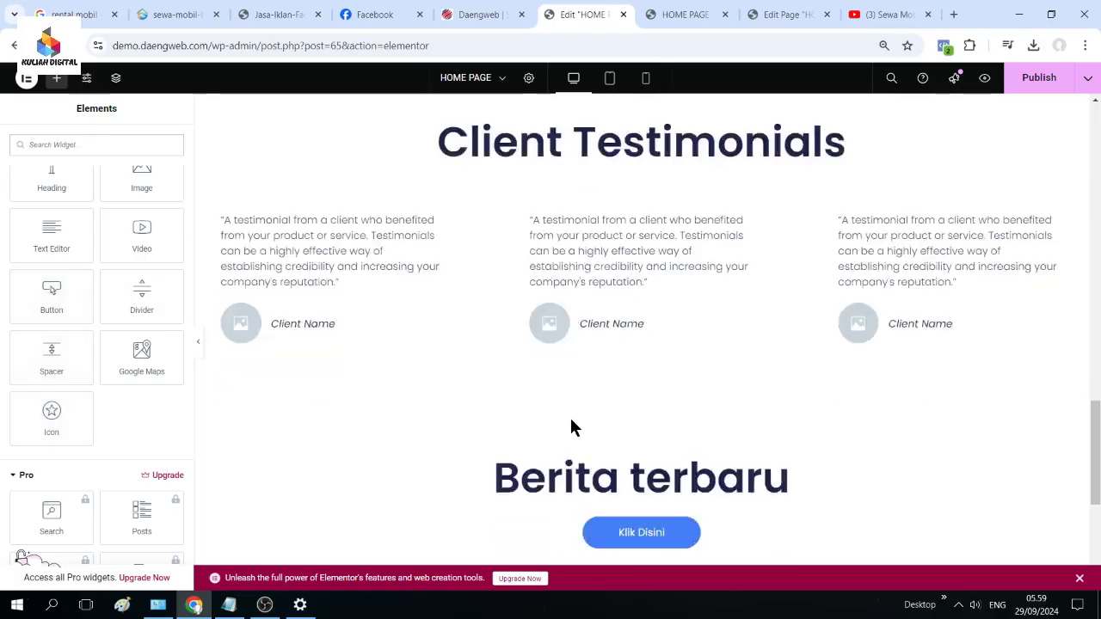
scroll(571, 427, "down", 5)
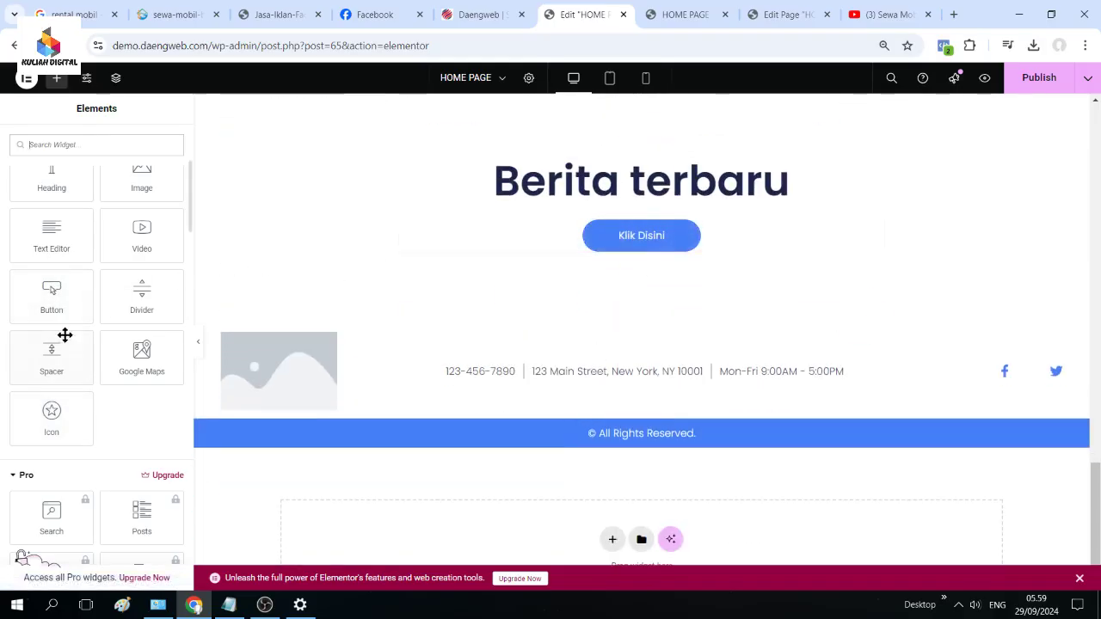
scroll(388, 420, "up", 12)
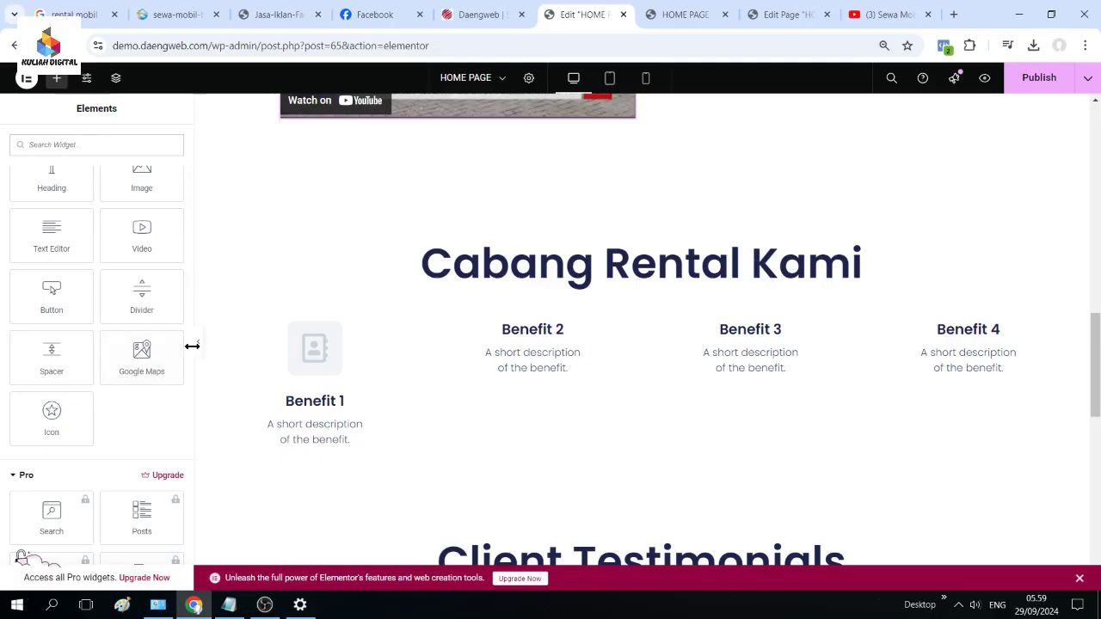
- Browse the widget list down to the General group and inspect the settings of the "Benefit 2" icon box
scroll(164, 363, "down", 10)
scroll(163, 368, "down", 6)
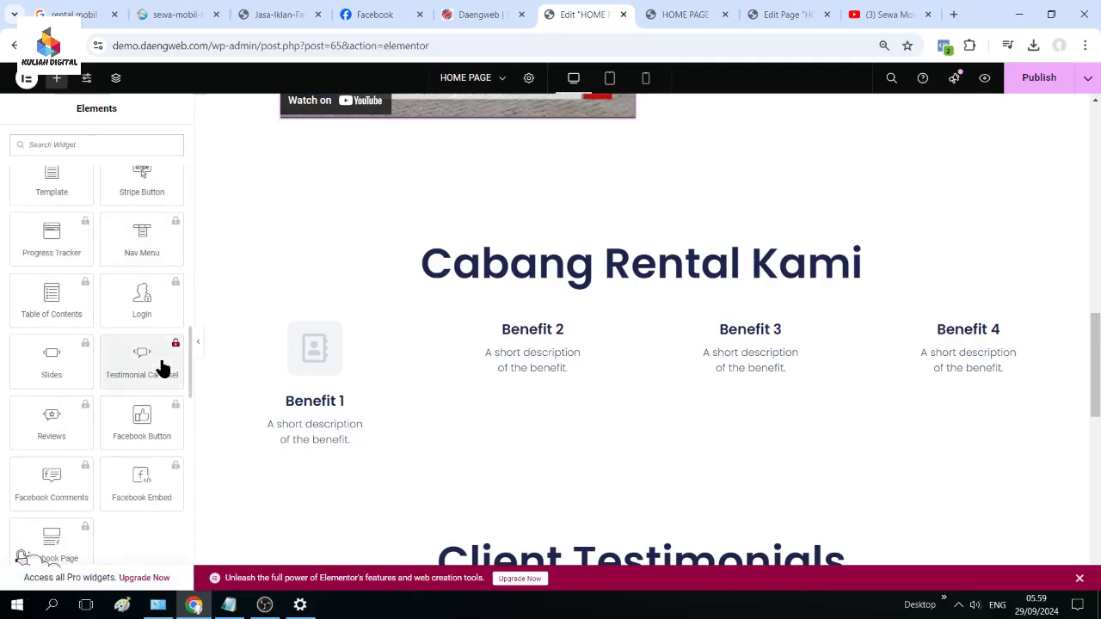
scroll(161, 377, "down", 2)
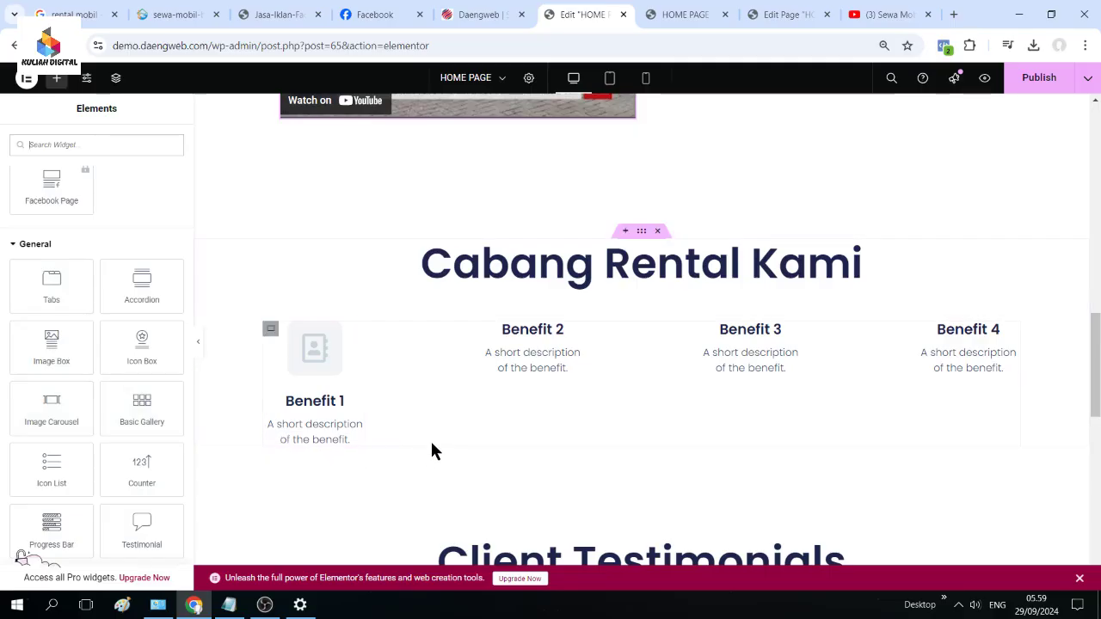
left_click(520, 332)
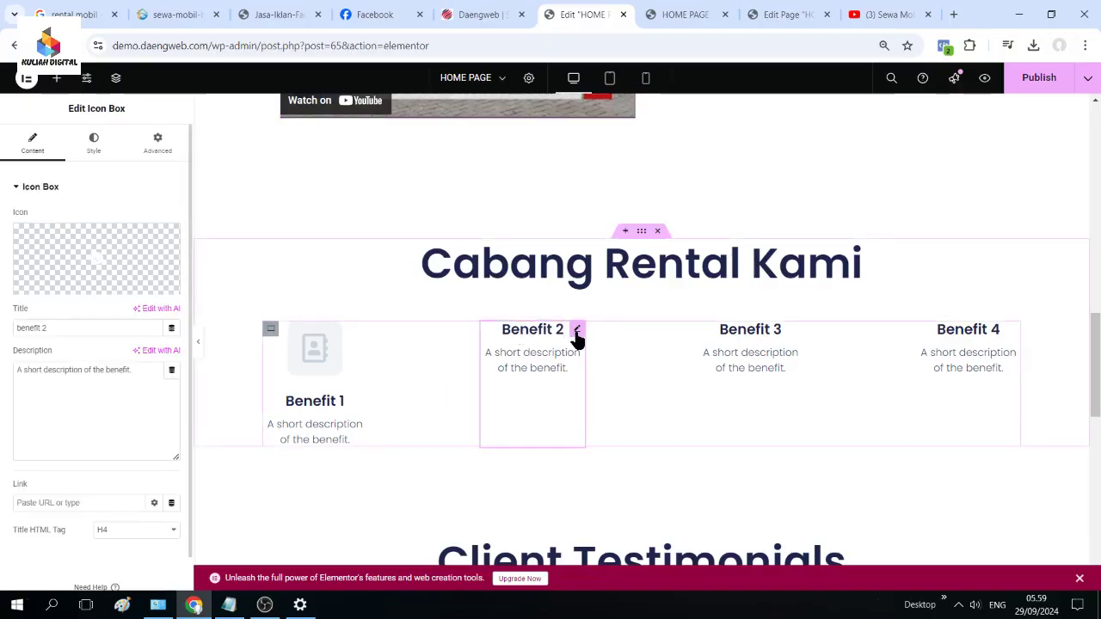
- Add a container with the single horizontal row structure between the YouTube video section and the "Cabang Rental Kami" section
left_click(56, 78)
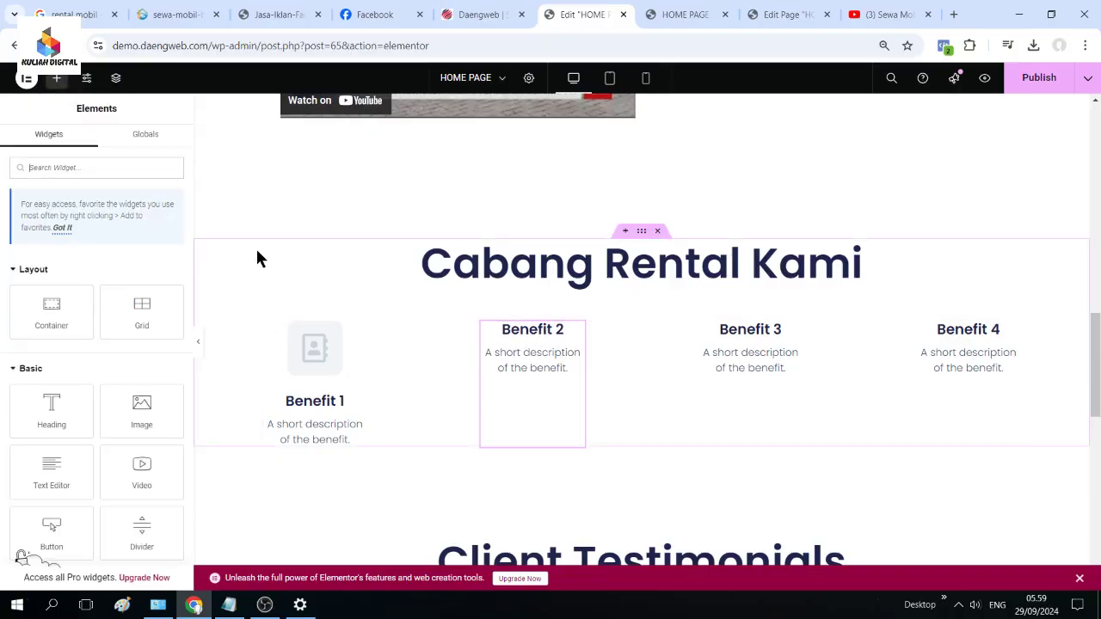
scroll(78, 442, "down", 10)
scroll(79, 442, "down", 5)
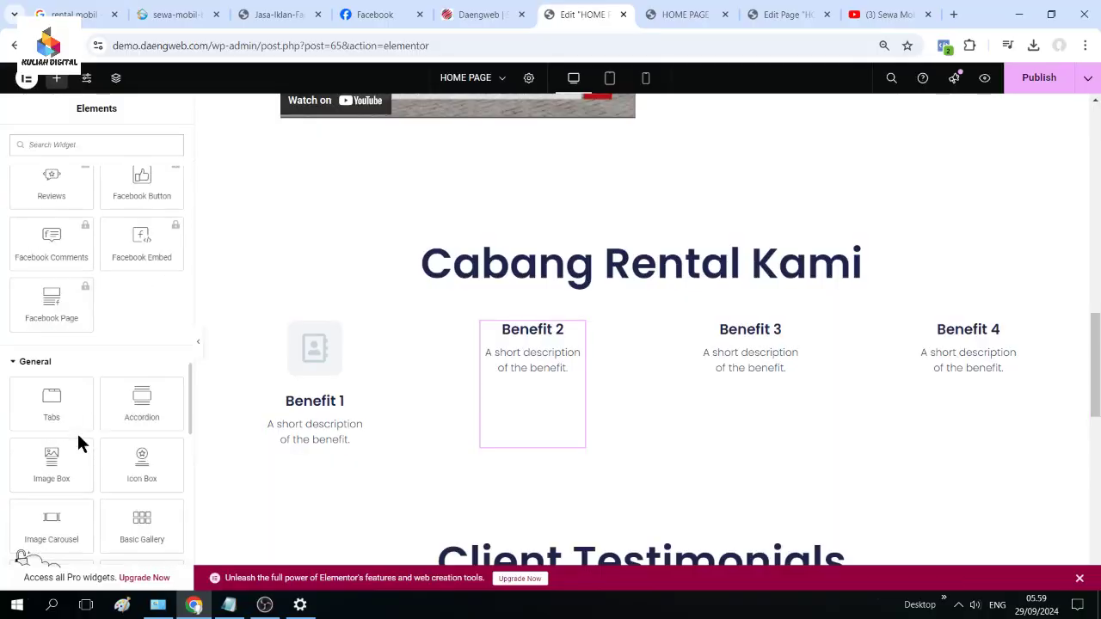
scroll(78, 428, "down", 3)
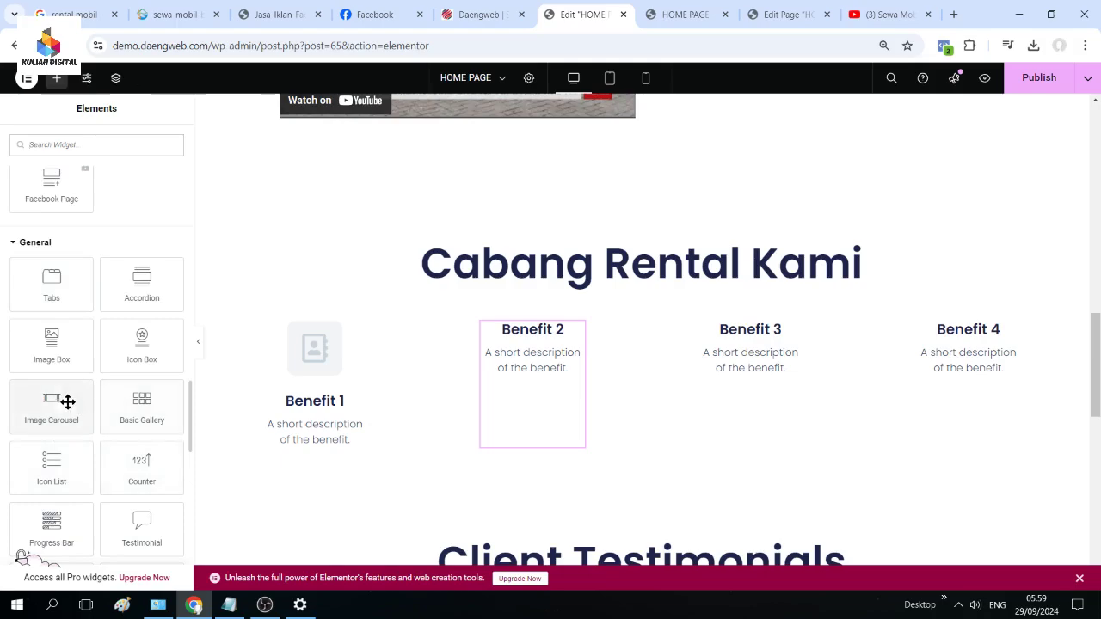
left_click(626, 232)
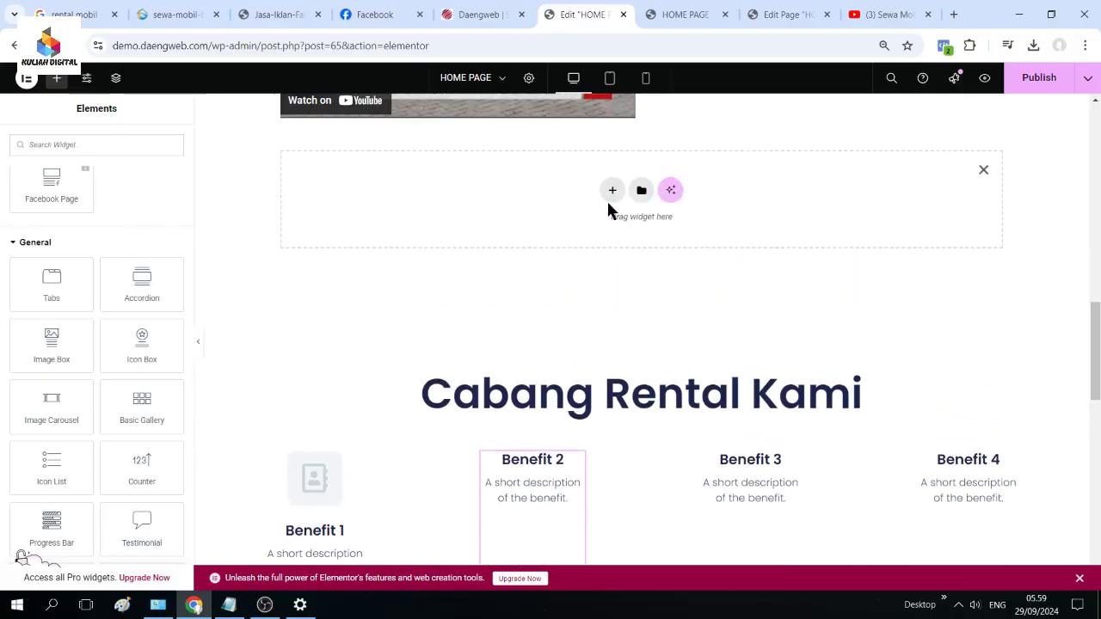
left_click(612, 200)
left_click(599, 230)
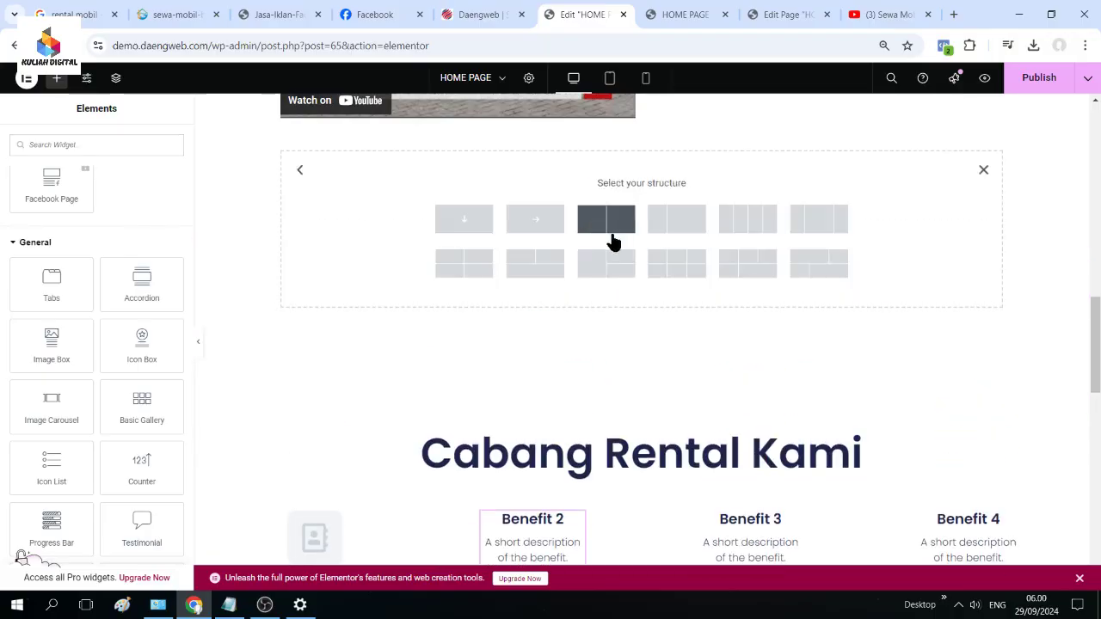
left_click(545, 229)
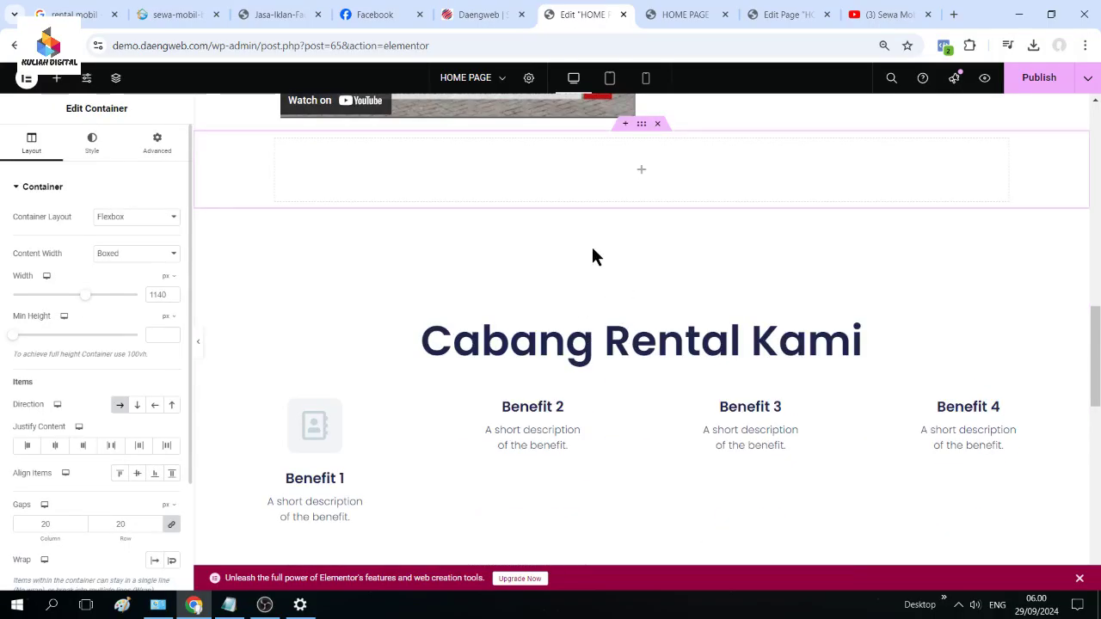
- Place an Image Carousel widget from the General group in the new empty container below the video
left_click(57, 79)
scroll(121, 387, "down", 15)
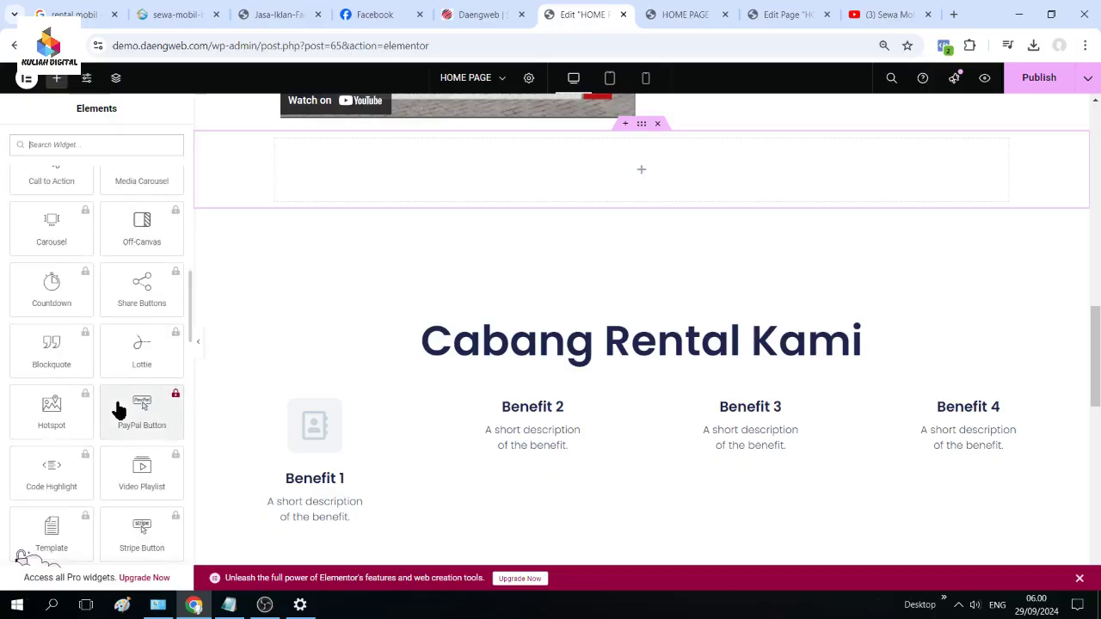
scroll(118, 408, "down", 5)
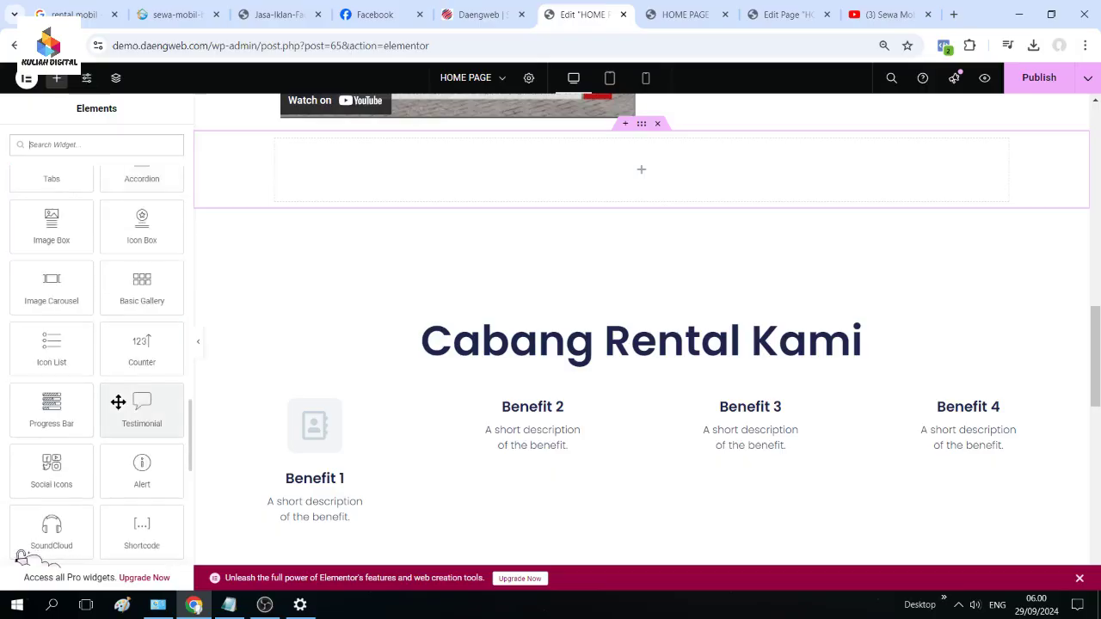
left_click_drag(63, 283, 662, 168)
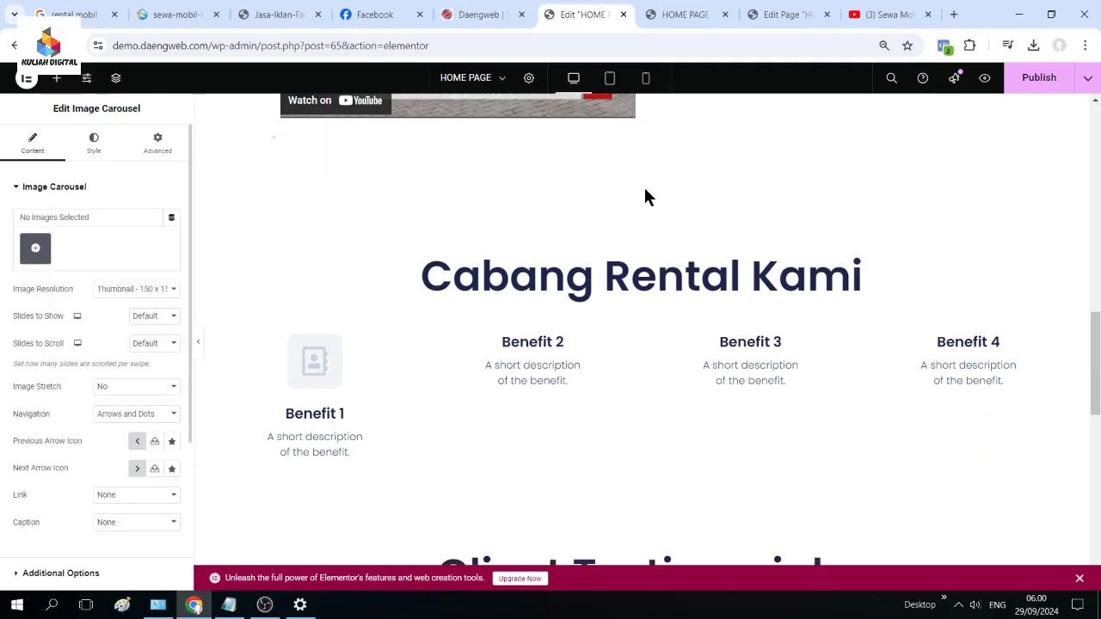
scroll(644, 184, "up", 2)
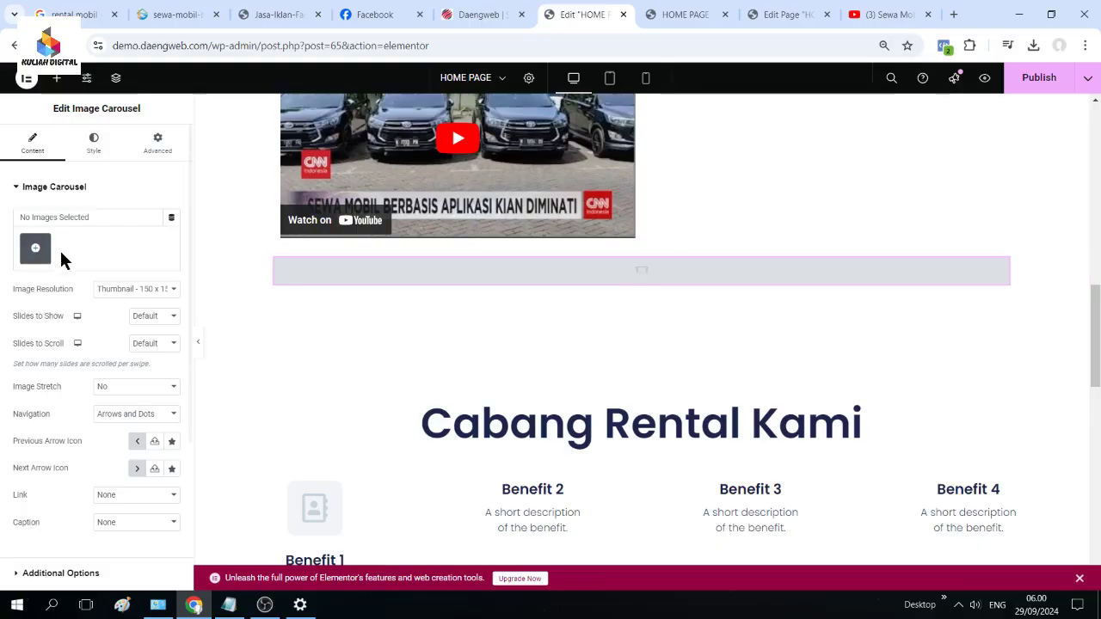
- Create a gallery for the carousel from the media library's black car picture on the green and yellow background and insert it
left_click(32, 247)
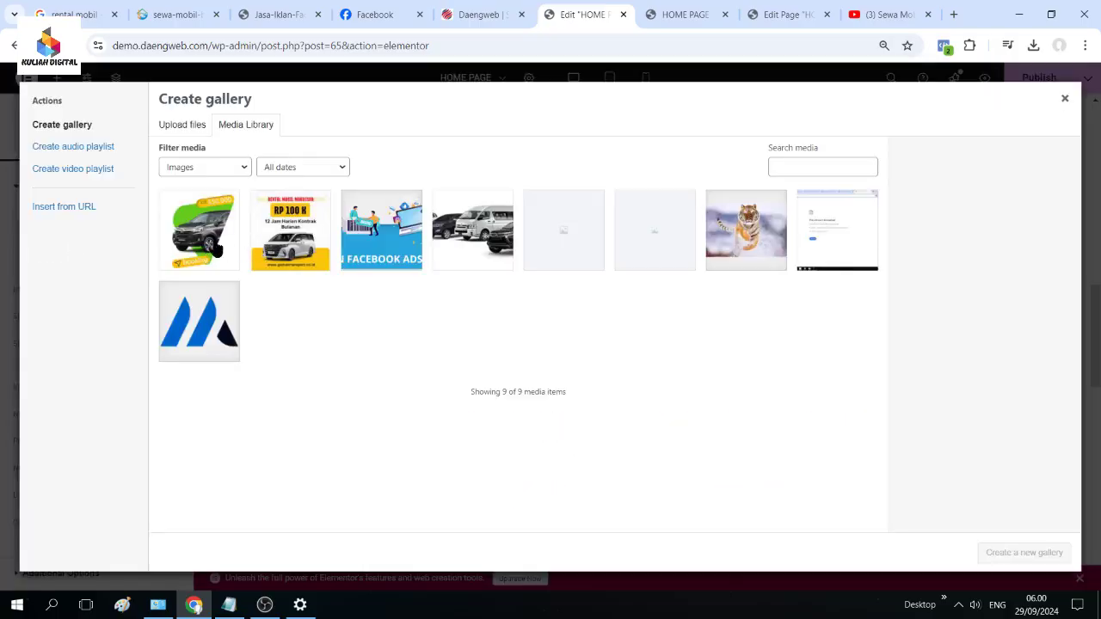
left_click(215, 248)
left_click(1024, 553)
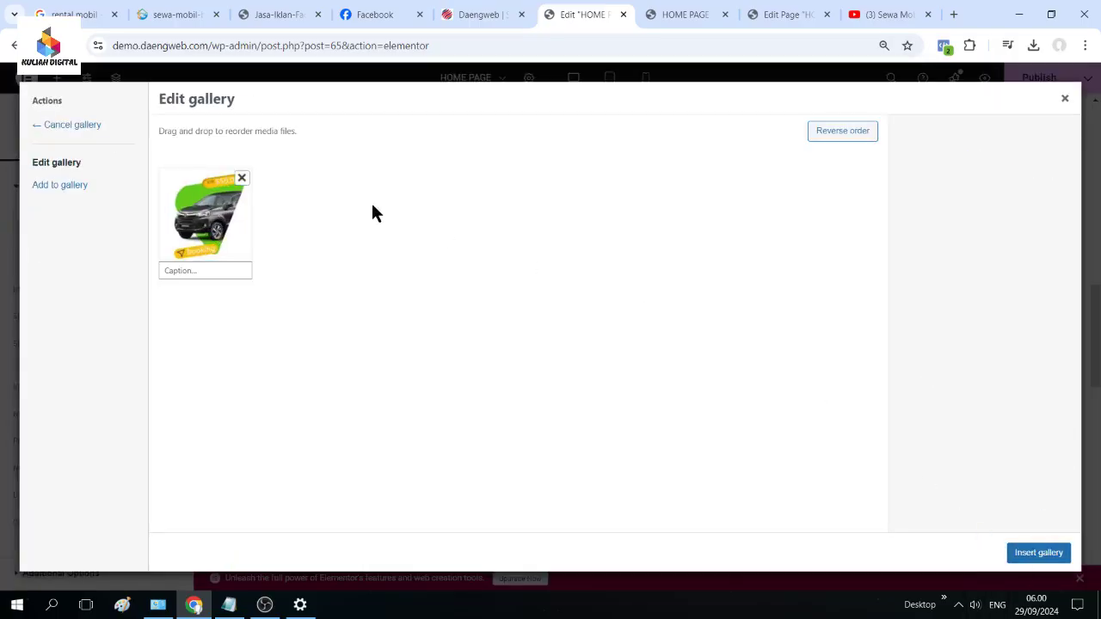
left_click(1053, 553)
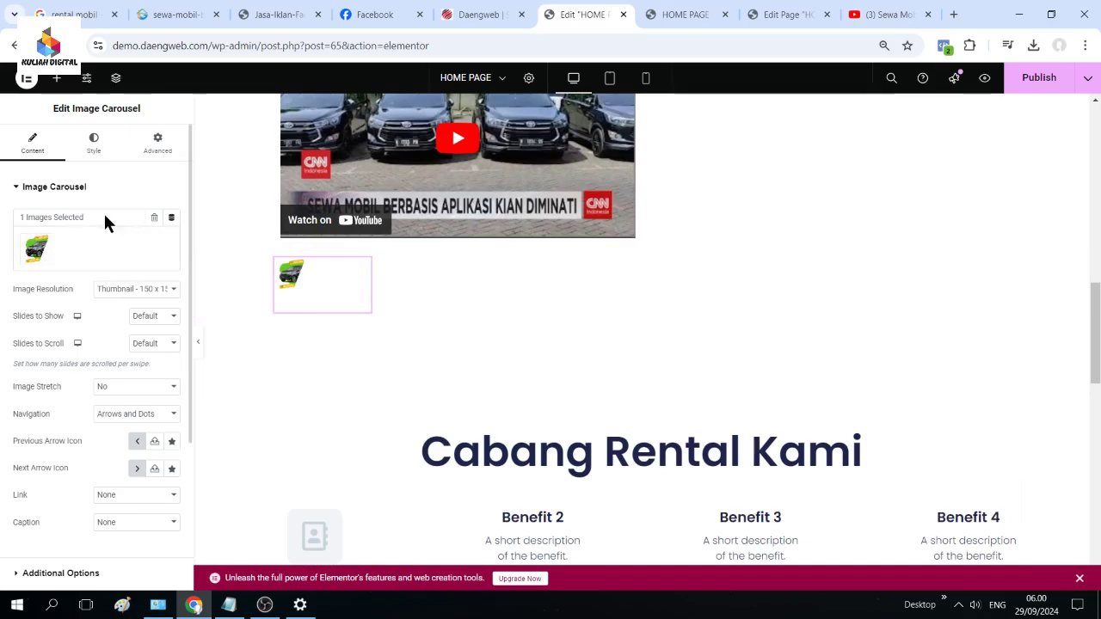
- Look through the image carousel's content settings and open its gallery for review, leaving it without edits
scroll(145, 361, "down", 3)
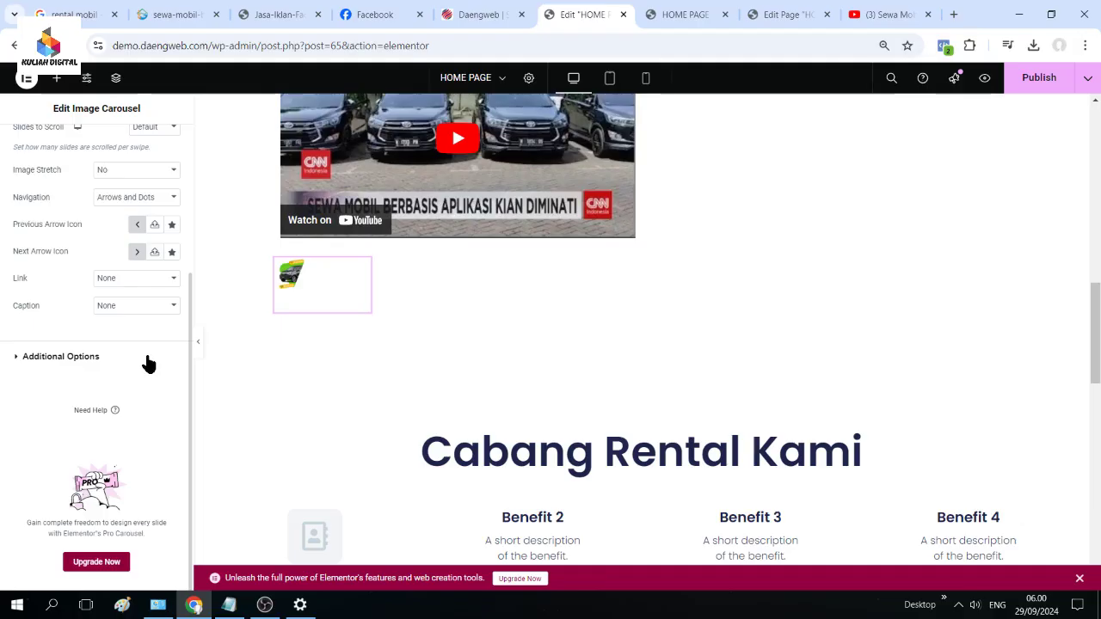
scroll(147, 361, "up", 3)
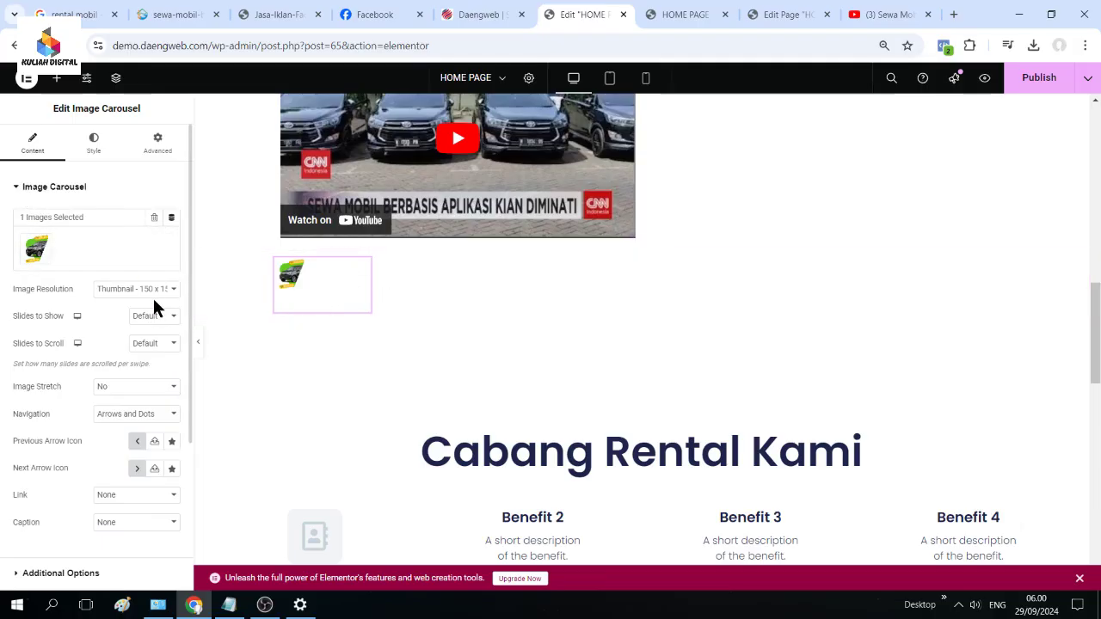
scroll(151, 405, "down", 3)
scroll(153, 416, "up", 3)
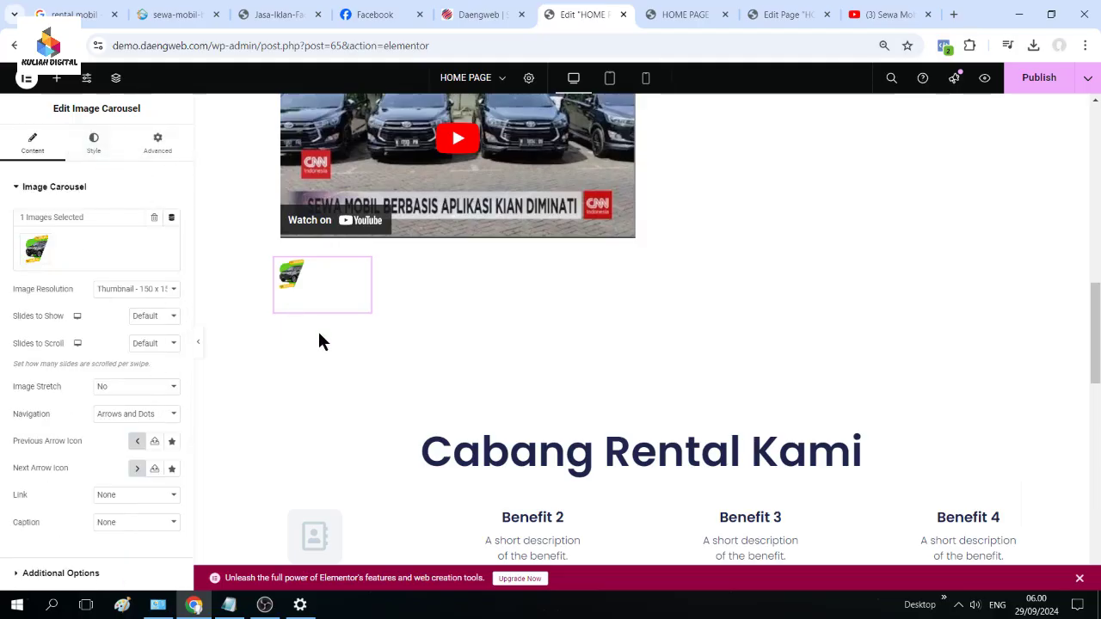
mouse_move(152, 227)
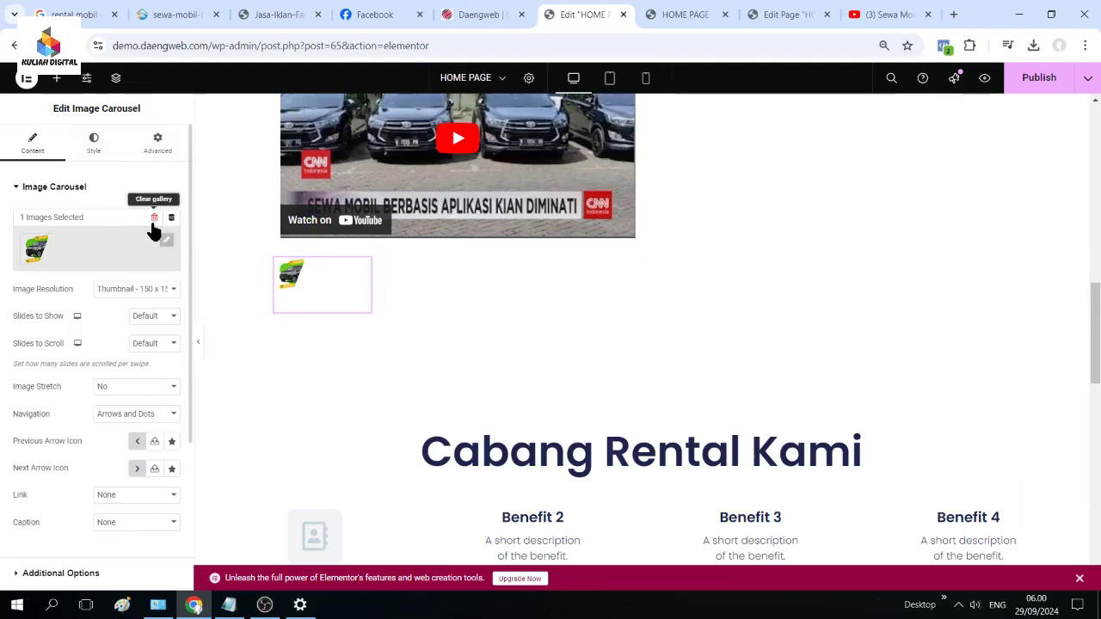
left_click(168, 246)
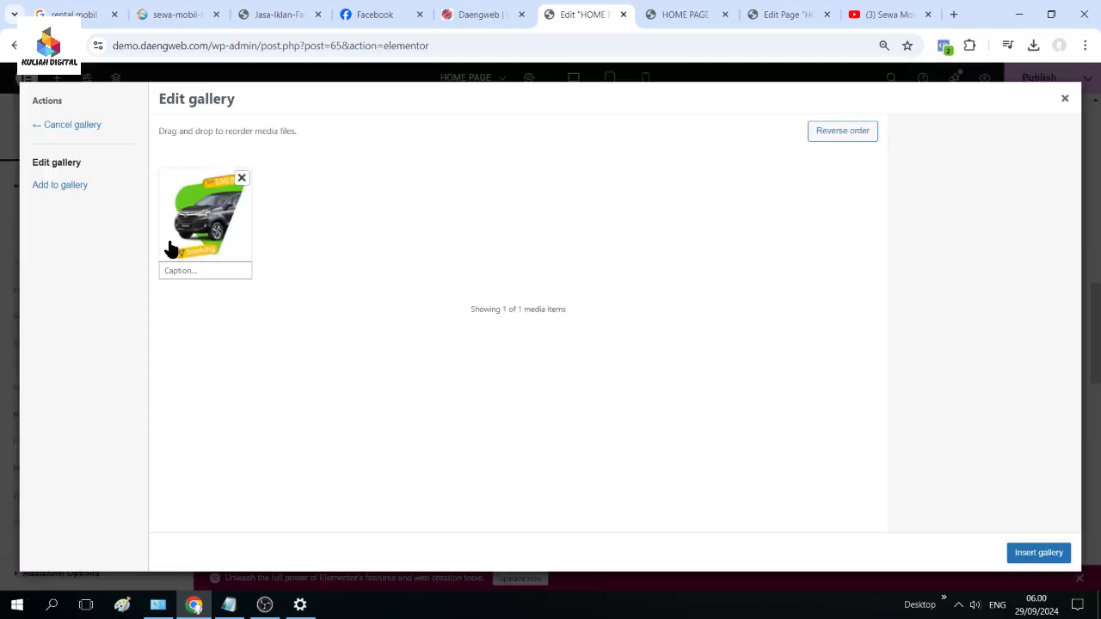
left_click(1064, 98)
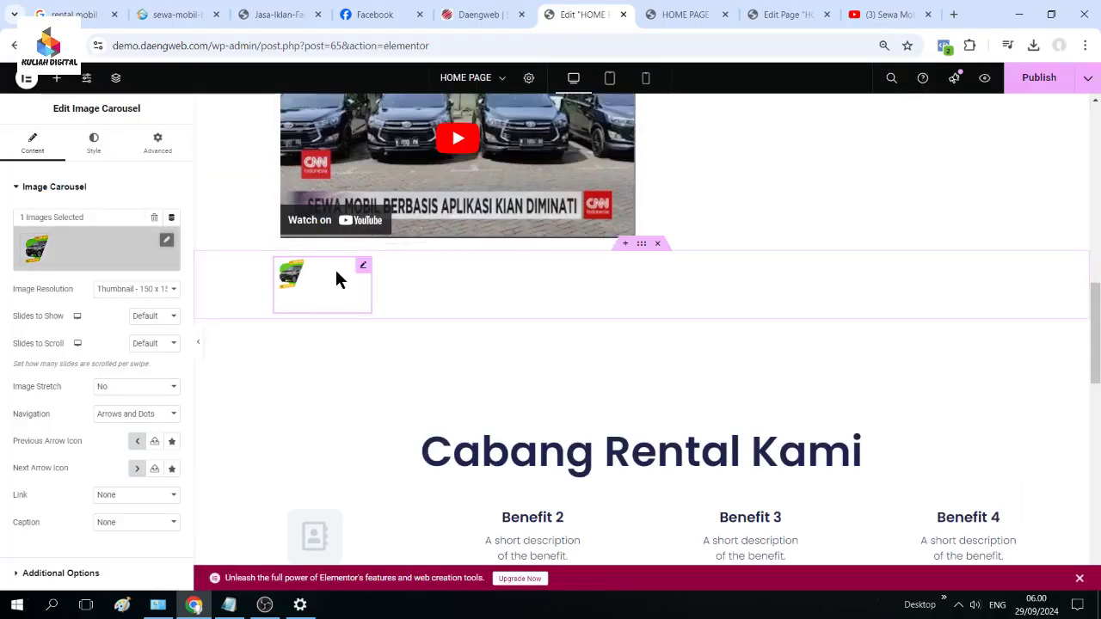
- Try the Medium Large resolution for the carousel image, and set the image resolution to Large - 1024 x 1024
left_click(122, 292)
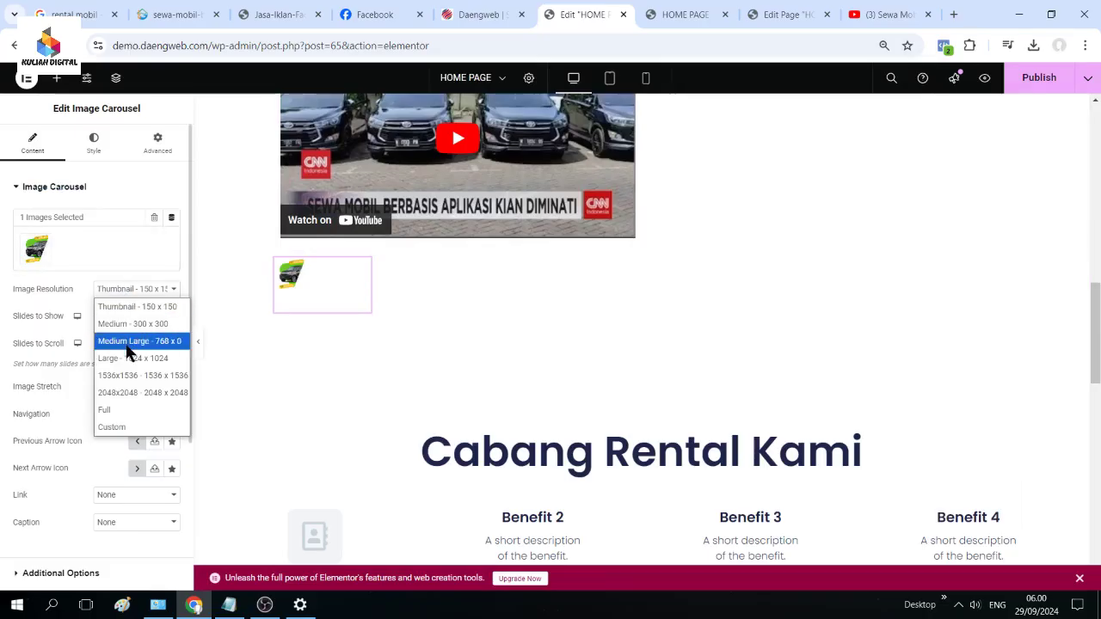
left_click(129, 342)
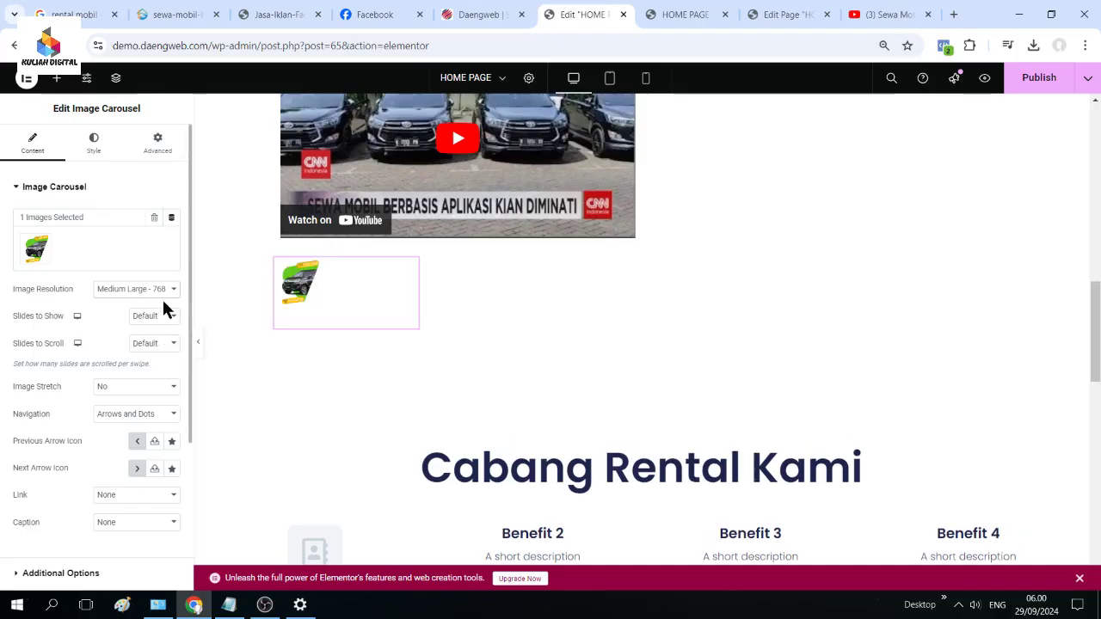
left_click(148, 293)
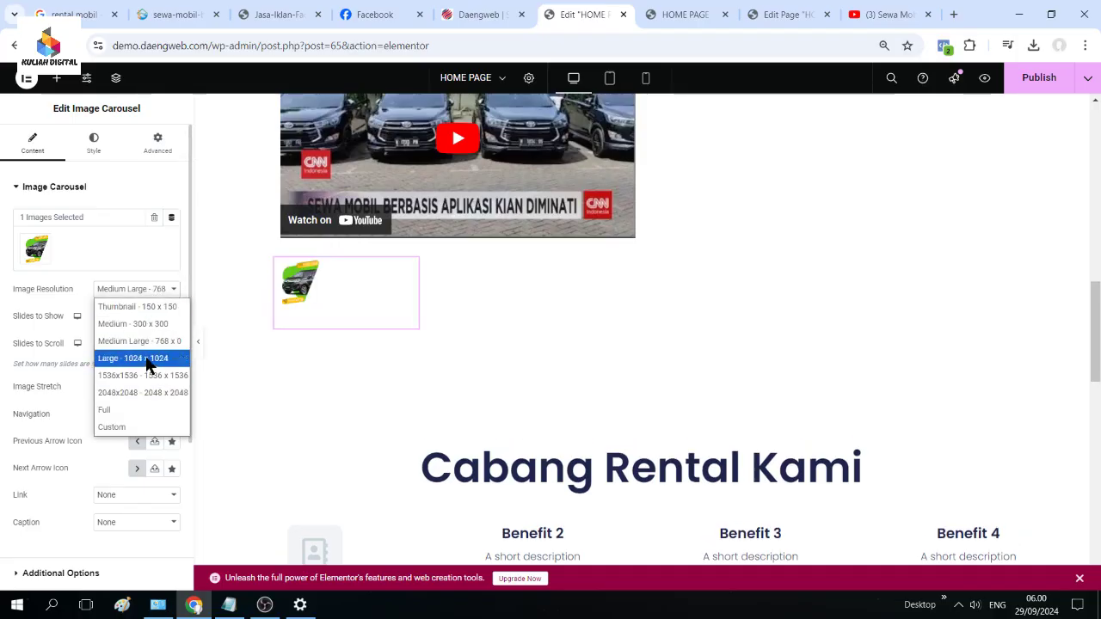
left_click(147, 361)
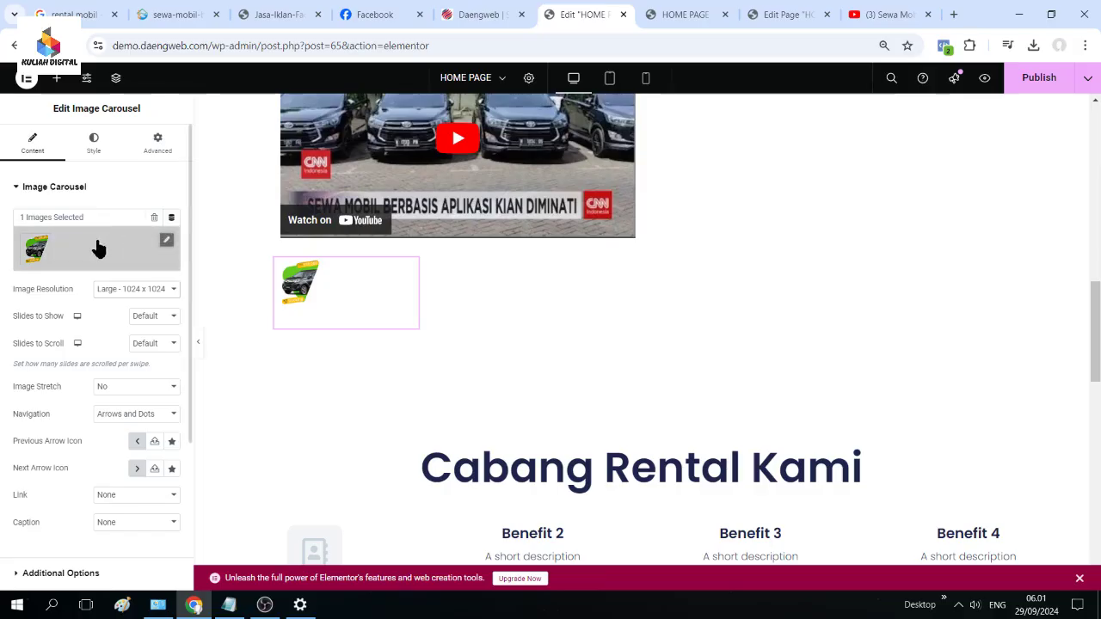
scroll(98, 351, "down", 5)
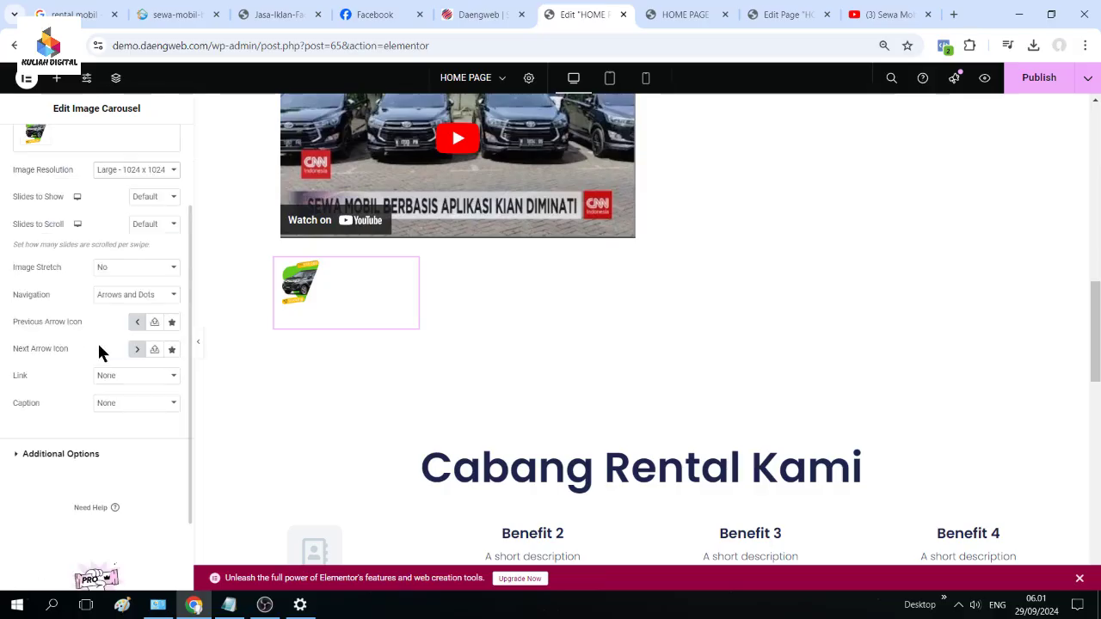
- Switch to the live home page and look over its benefits and testimonials sections
left_click(679, 15)
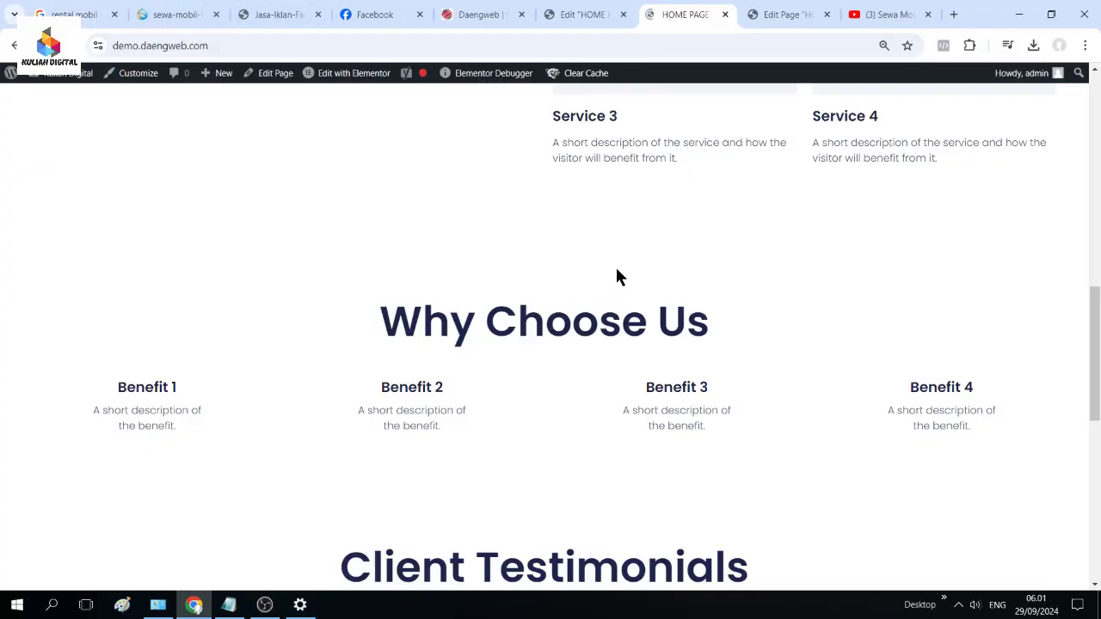
scroll(641, 429, "down", 10)
scroll(664, 482, "up", 9)
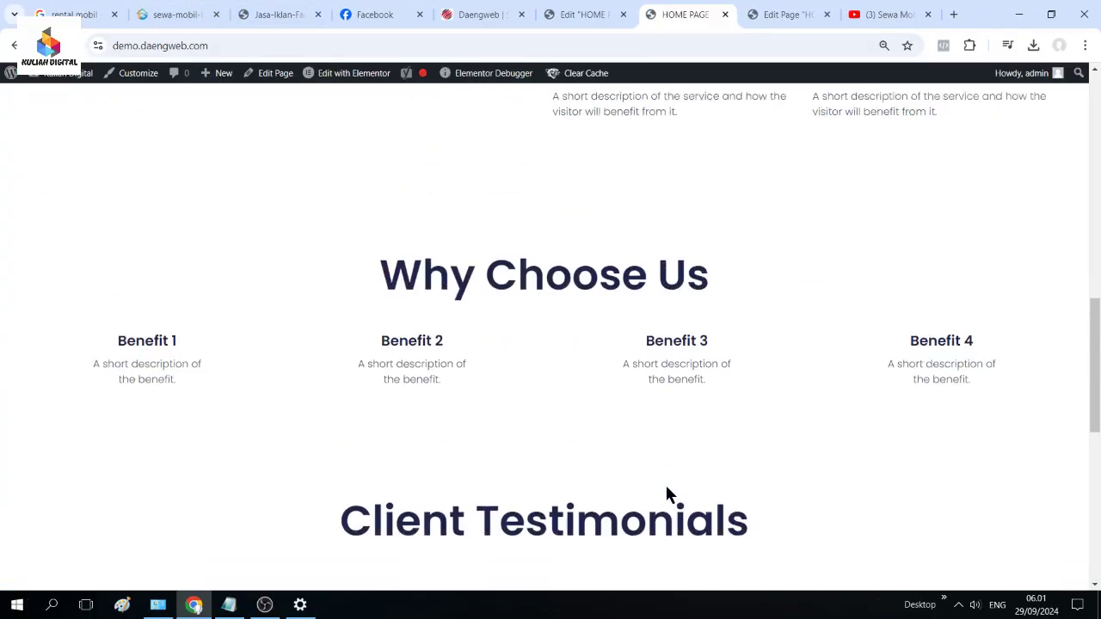
scroll(666, 494, "down", 5)
scroll(667, 494, "up", 5)
- Publish the edited home page from the Elementor editor and check the video and carousel on the reloaded live page
left_click(585, 15)
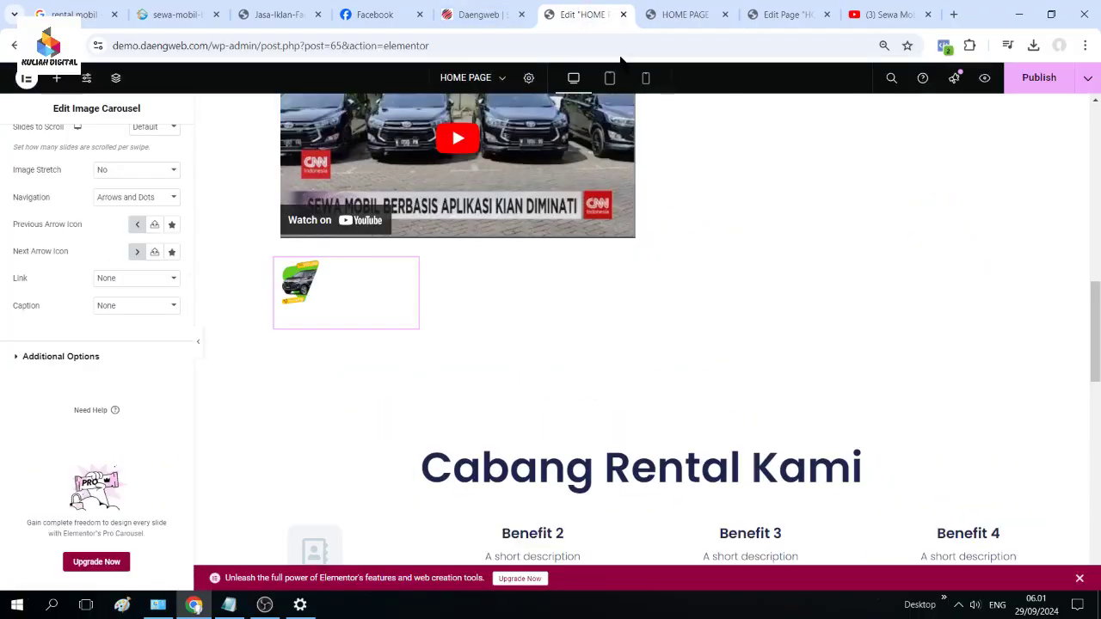
left_click(1042, 82)
left_click(685, 12)
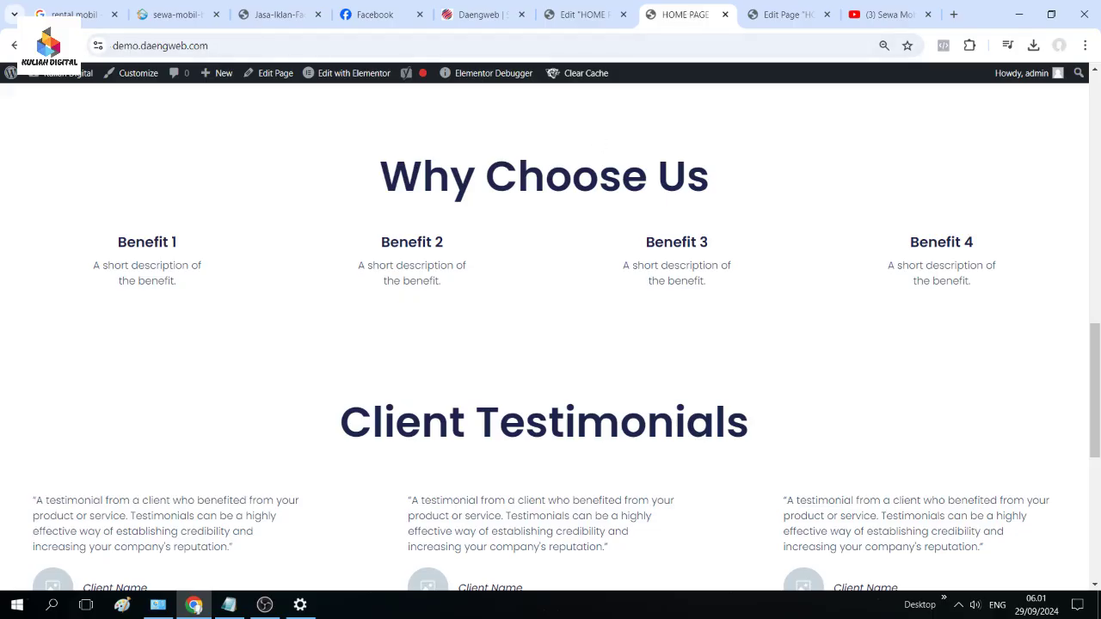
scroll(585, 346, "down", 6)
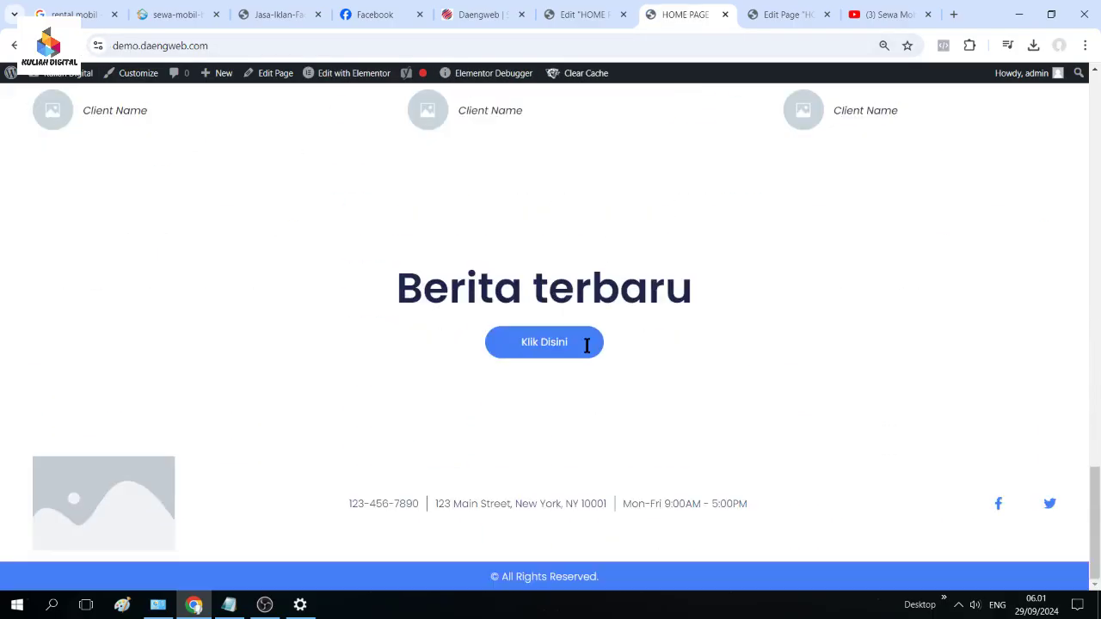
scroll(587, 345, "up", 8)
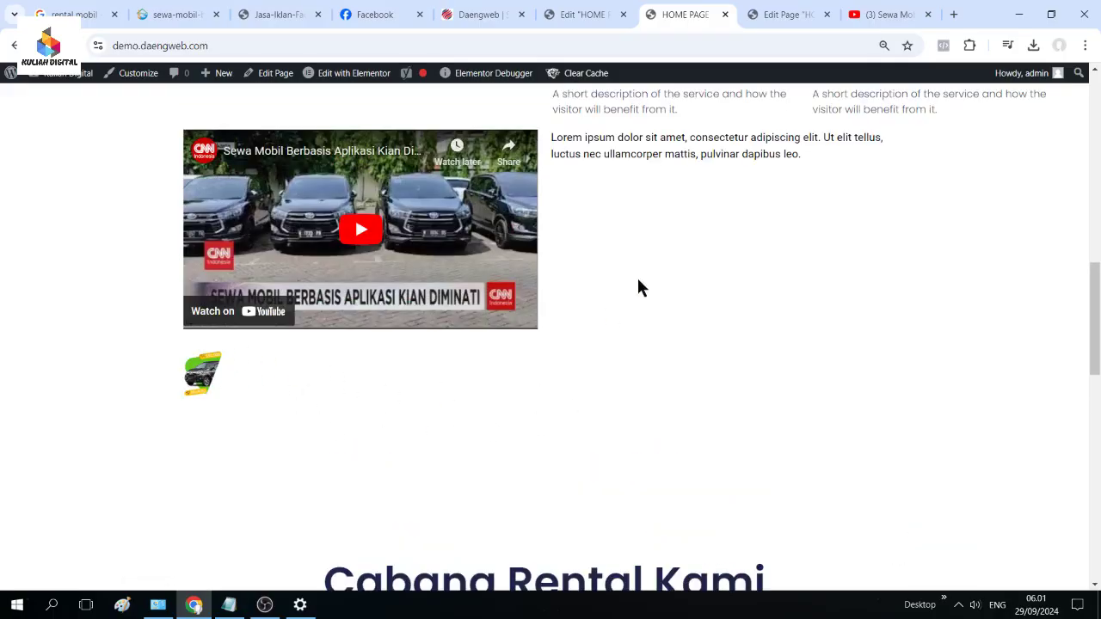
- Return to the editor, show the widget list, and look over the page sections from the testimonials down to the footer
left_click(588, 12)
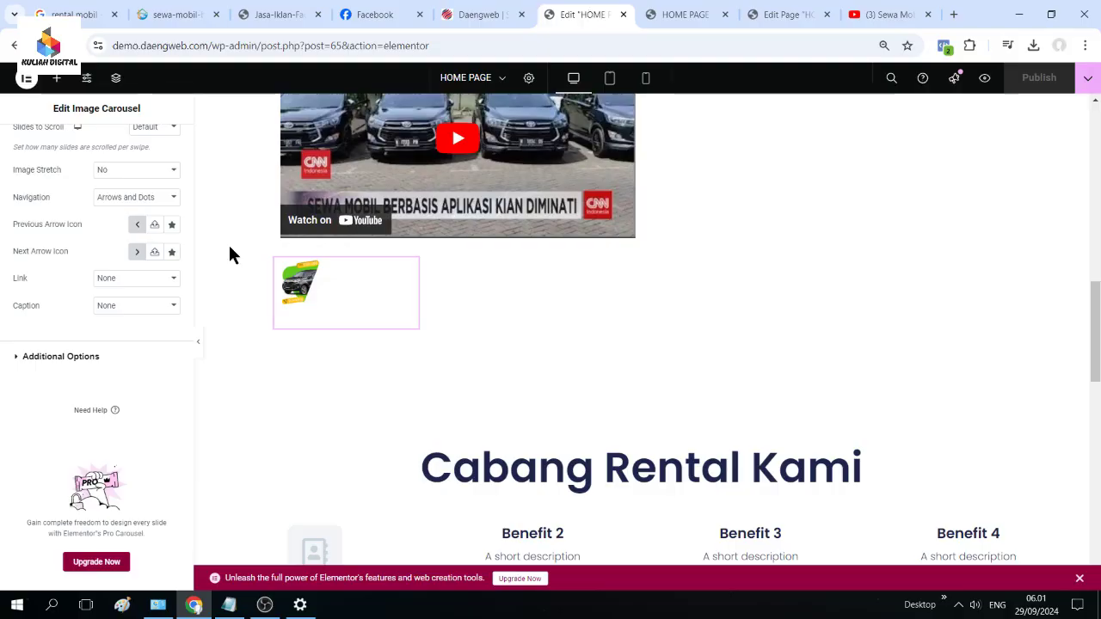
scroll(221, 254, "down", 3)
scroll(215, 267, "up", 3)
left_click(56, 77)
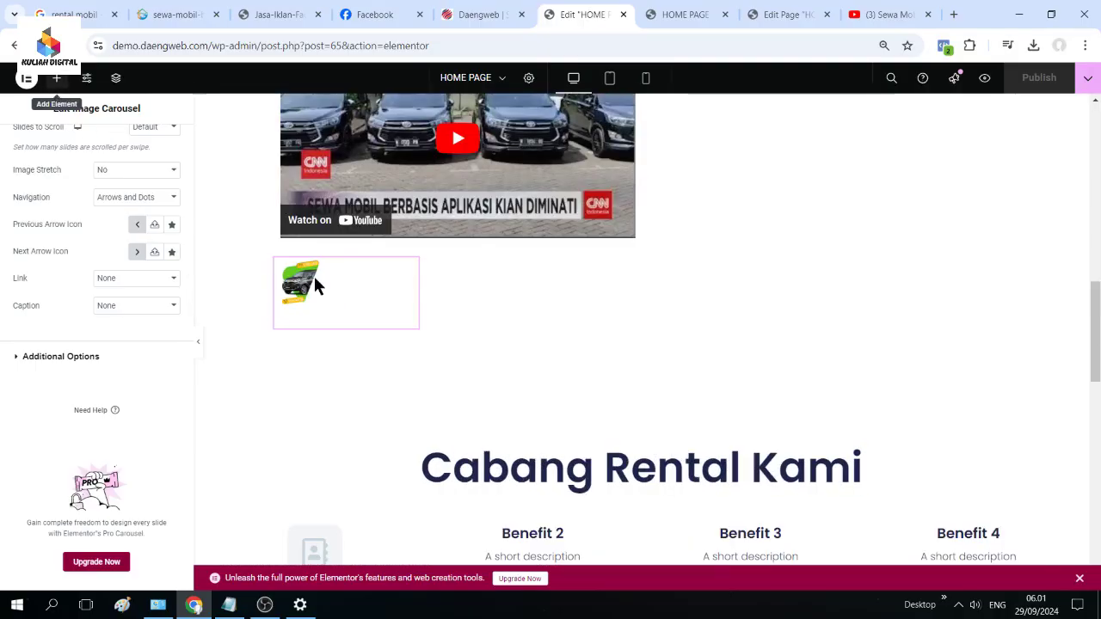
scroll(794, 430, "down", 9)
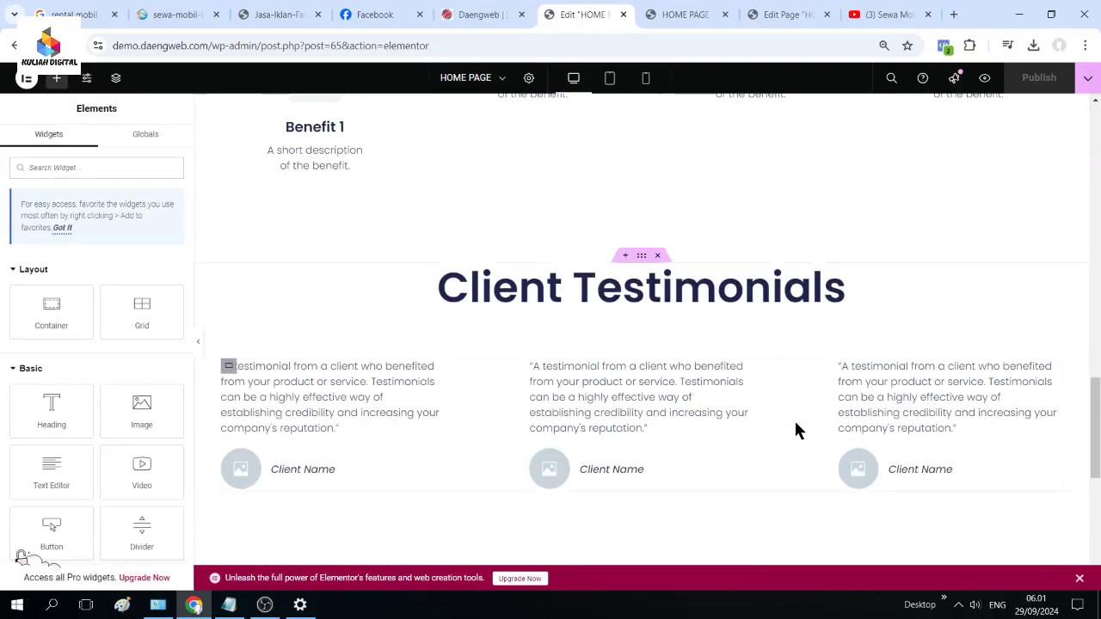
scroll(796, 423, "down", 1)
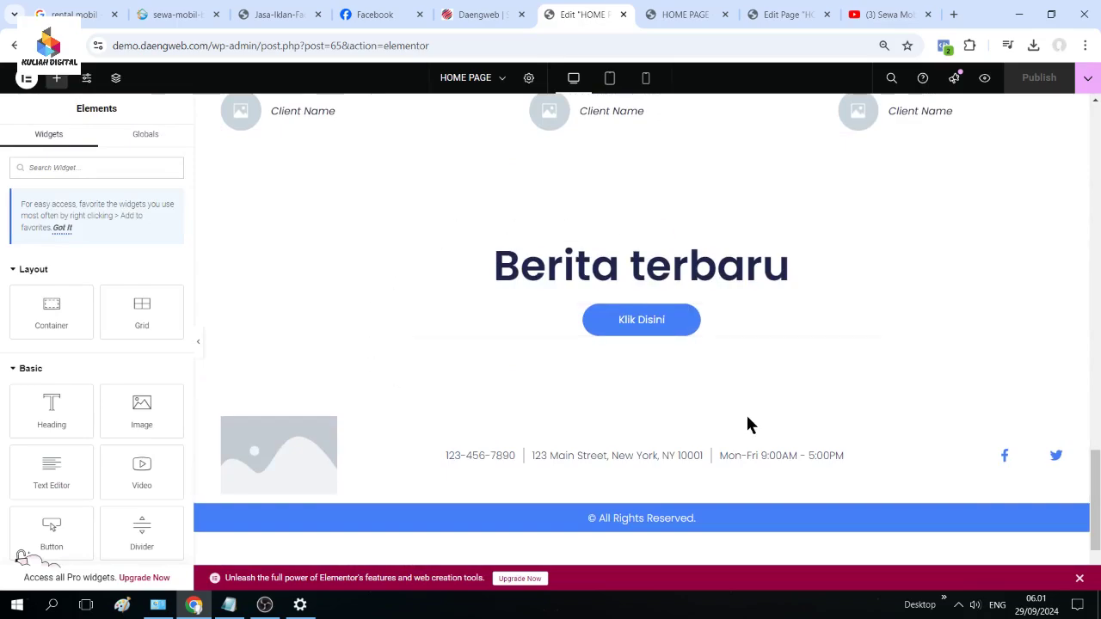
scroll(521, 401, "up", 3)
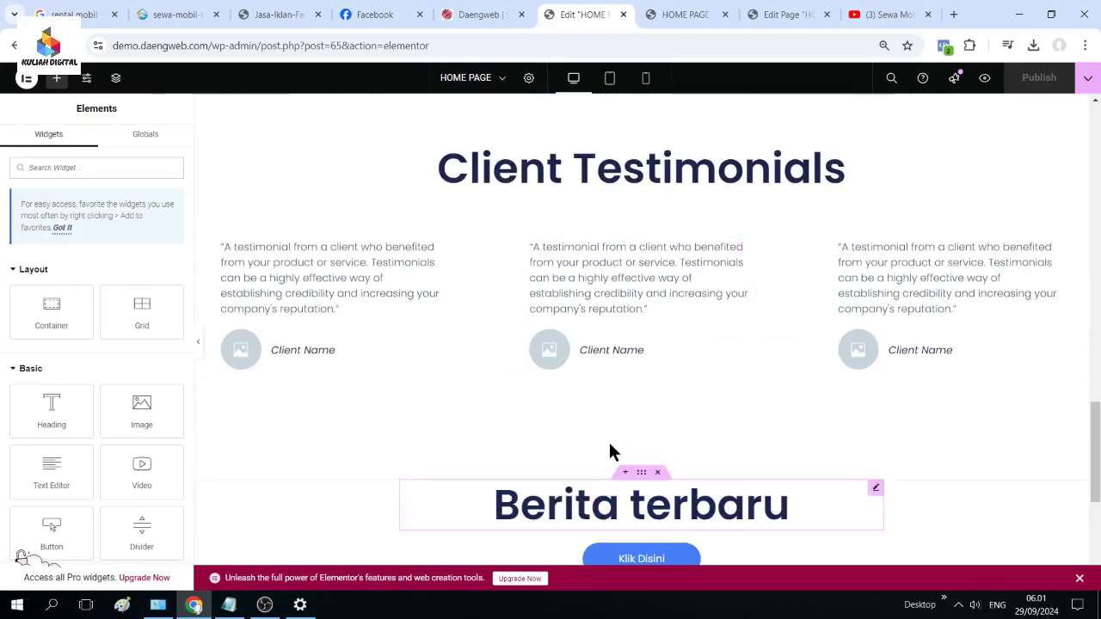
- Look over the home page in the editor from the hero section down to the footer
scroll(646, 386, "up", 12)
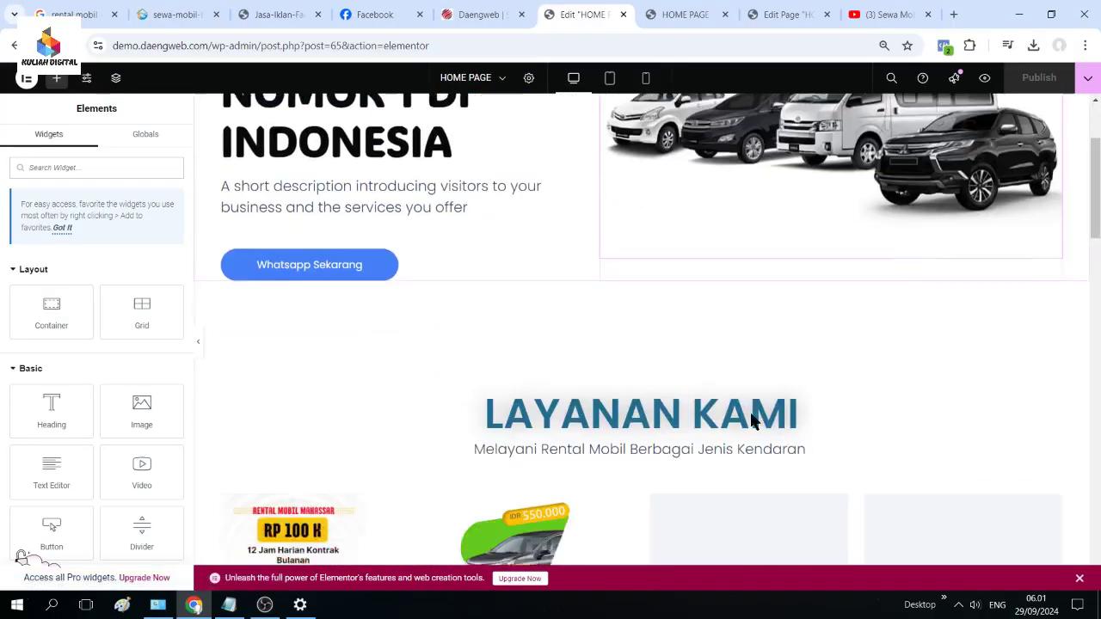
scroll(751, 419, "up", 4)
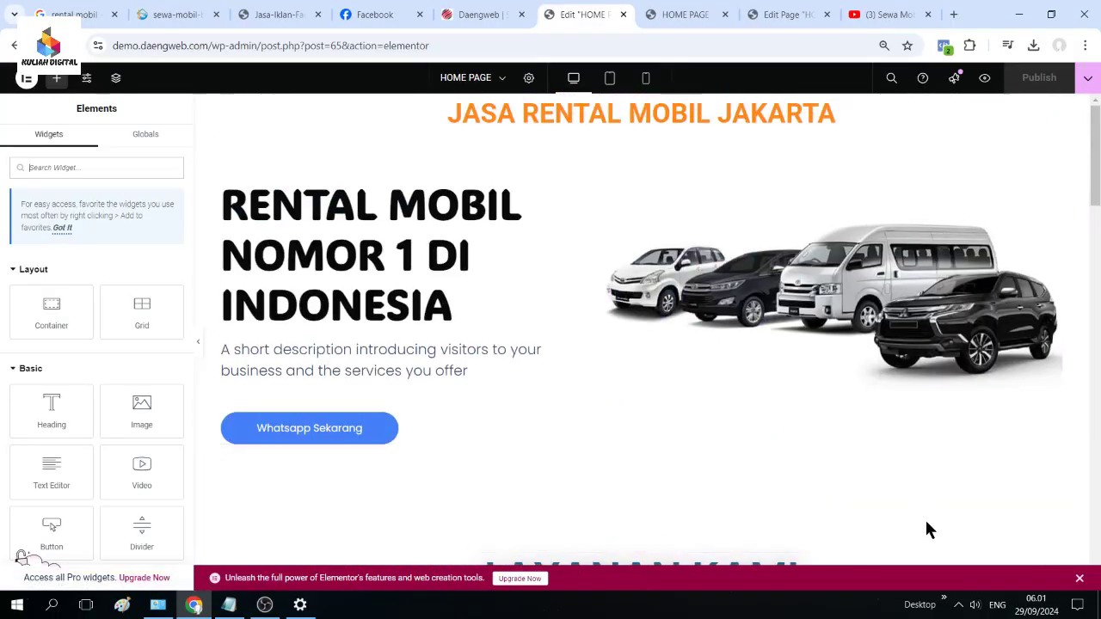
scroll(927, 522, "down", 2)
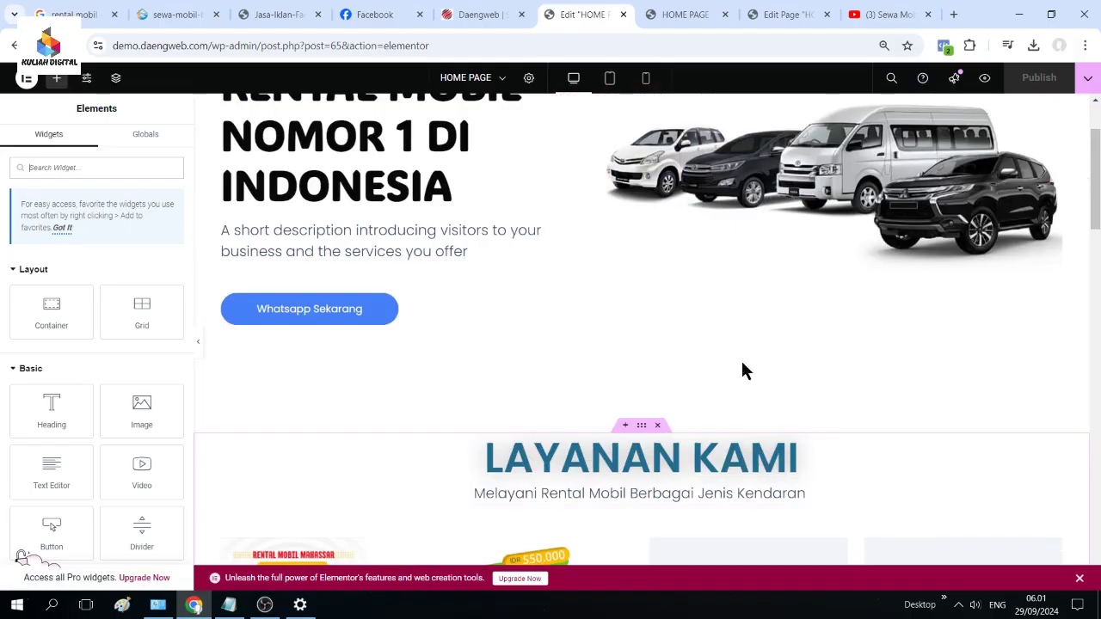
scroll(721, 341, "down", 6)
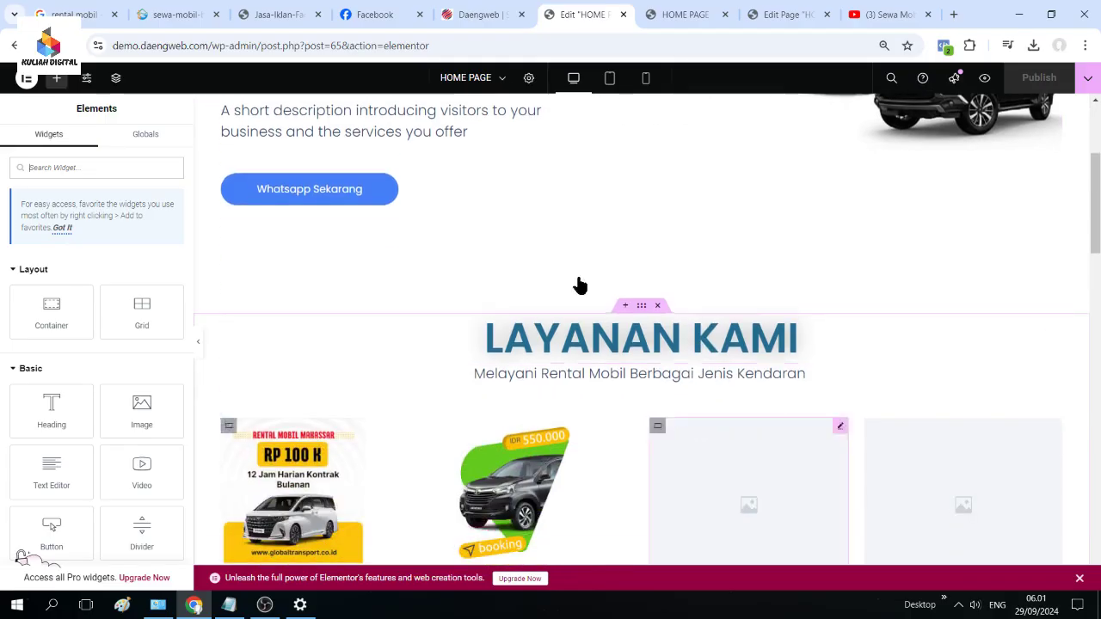
scroll(754, 410, "down", 4)
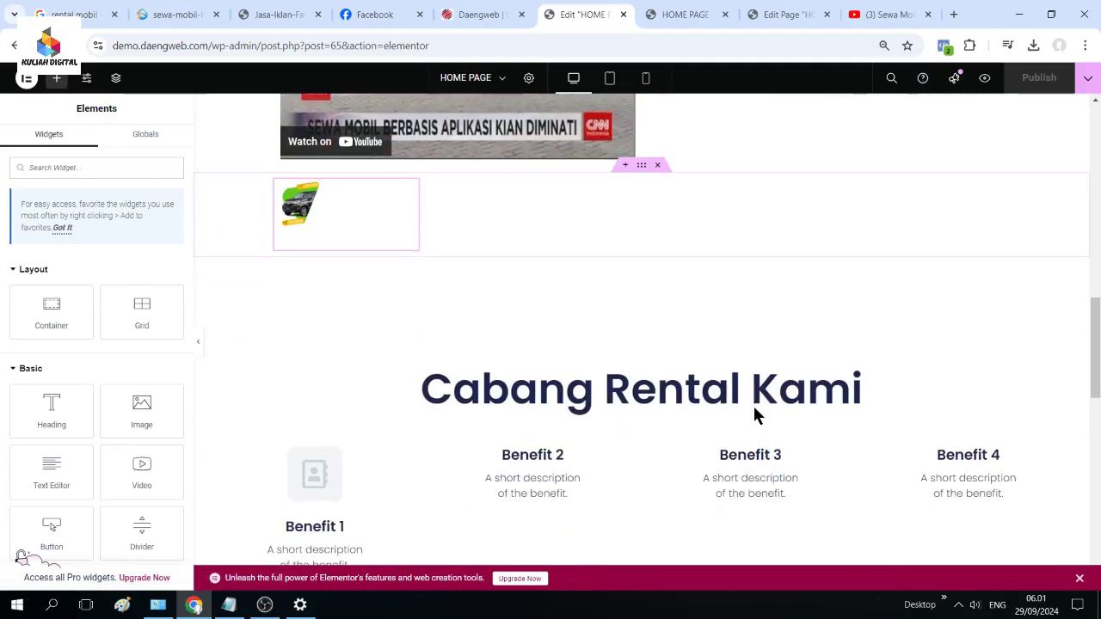
scroll(680, 285, "up", 1)
scroll(516, 288, "down", 5)
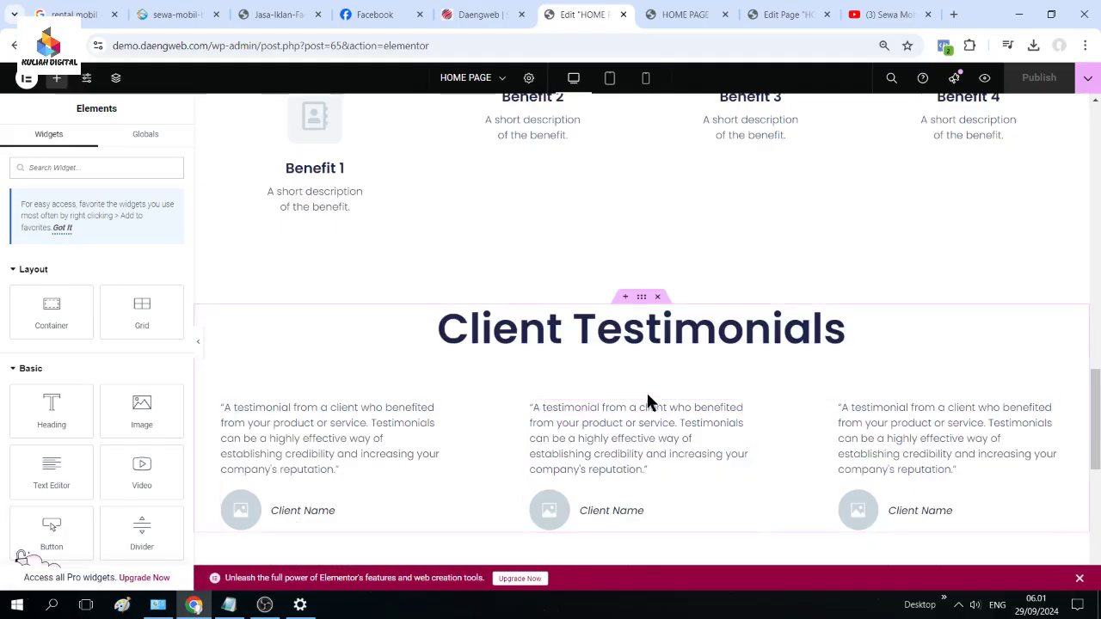
scroll(648, 401, "down", 5)
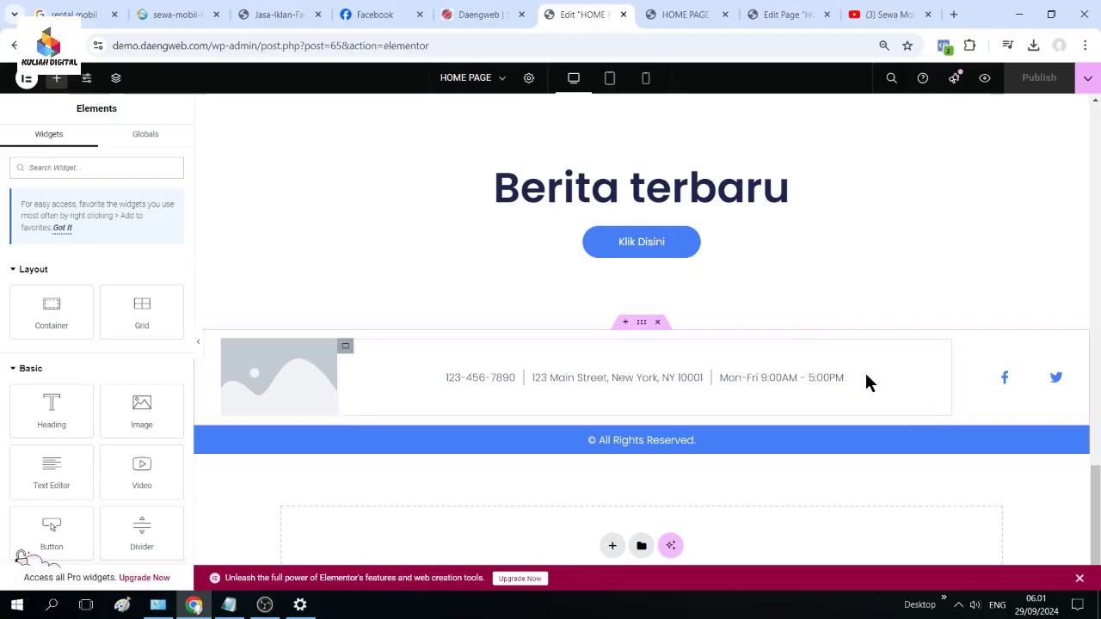
- Browse the widget list through the Basic, Pro and General groups down to Social Icons, and show the "Berita terbaru" section on the page
scroll(65, 420, "down", 3)
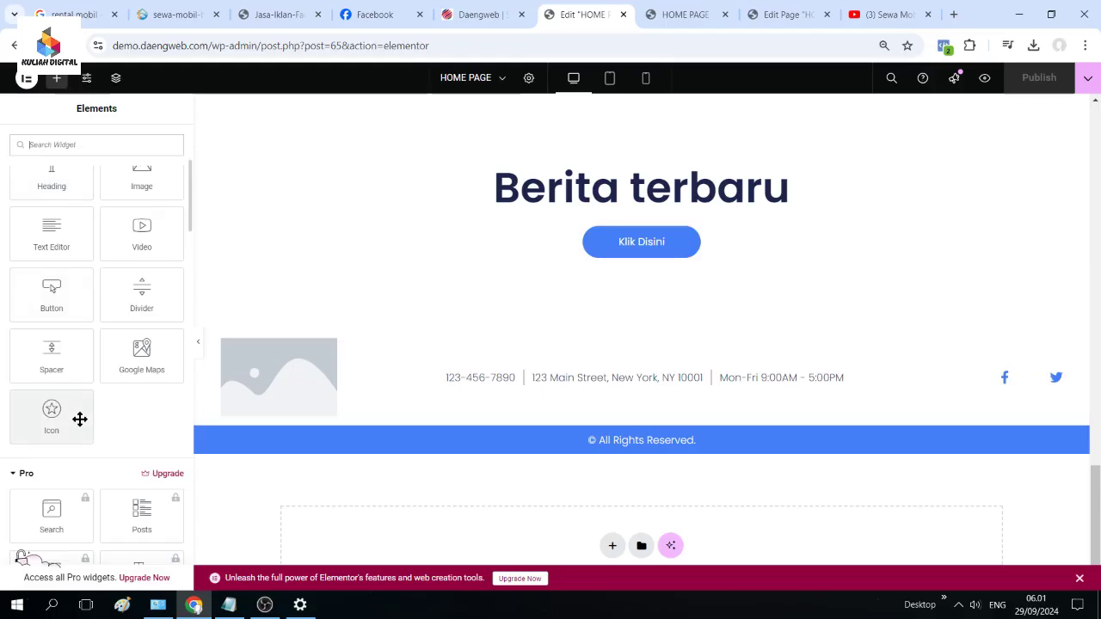
scroll(123, 379, "down", 2)
scroll(123, 378, "down", 8)
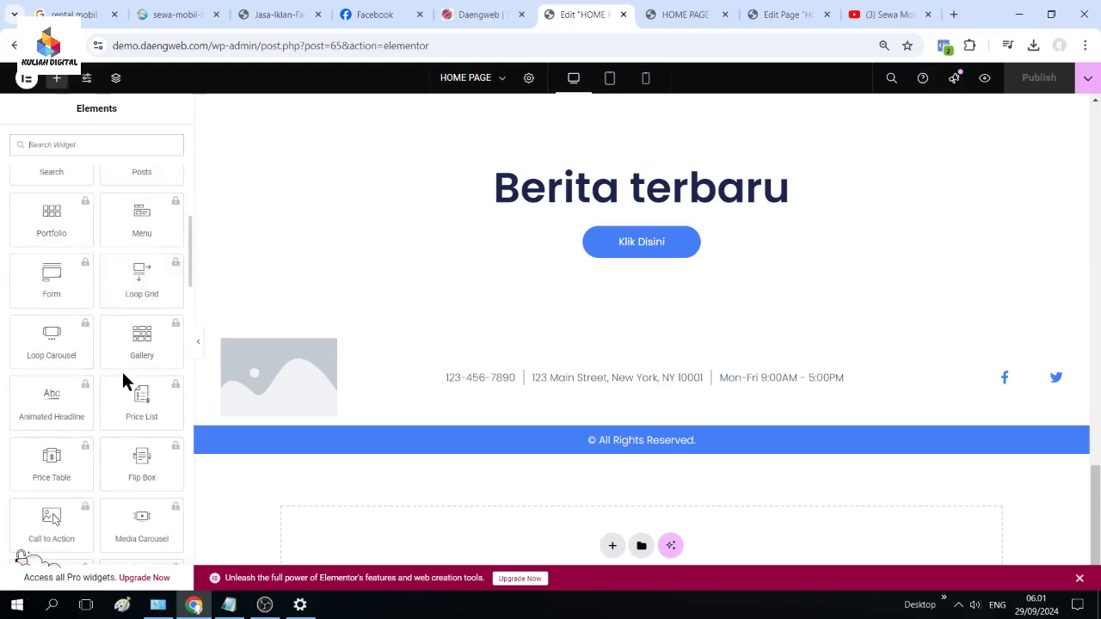
scroll(123, 379, "down", 6)
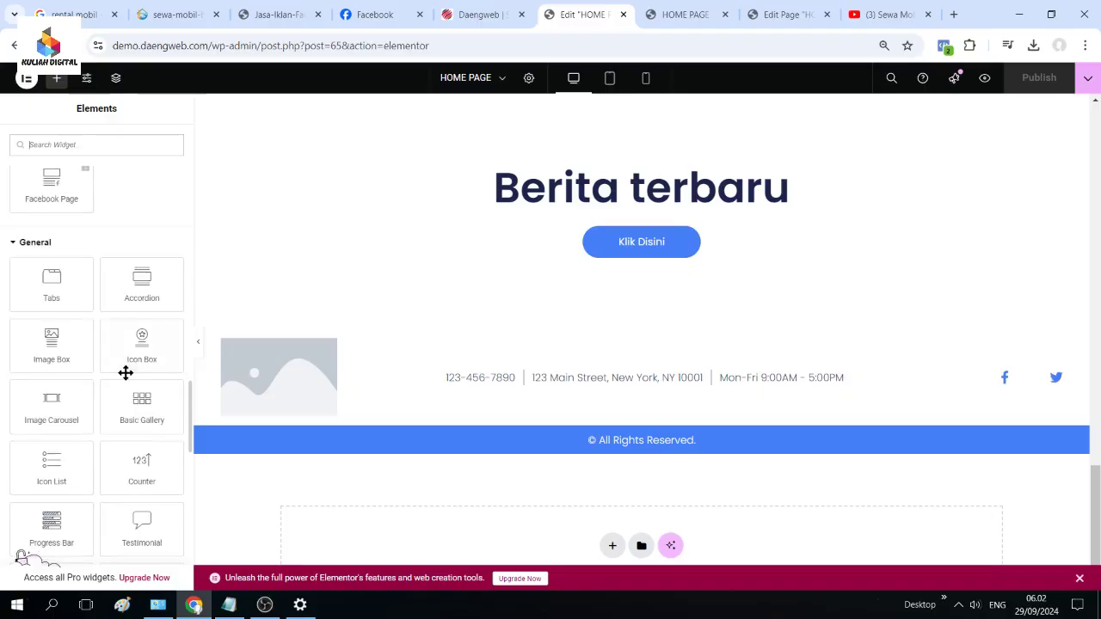
scroll(125, 372, "down", 2)
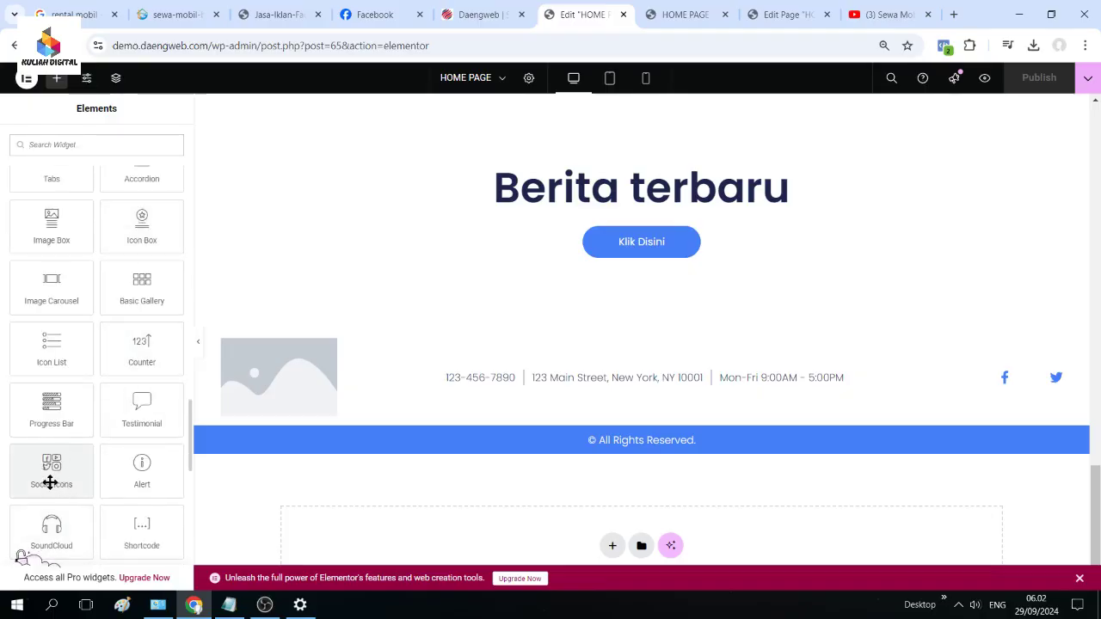
mouse_move(49, 481)
left_mouse_down()
mouse_move(1044, 428)
mouse_move(49, 471)
left_mouse_up()
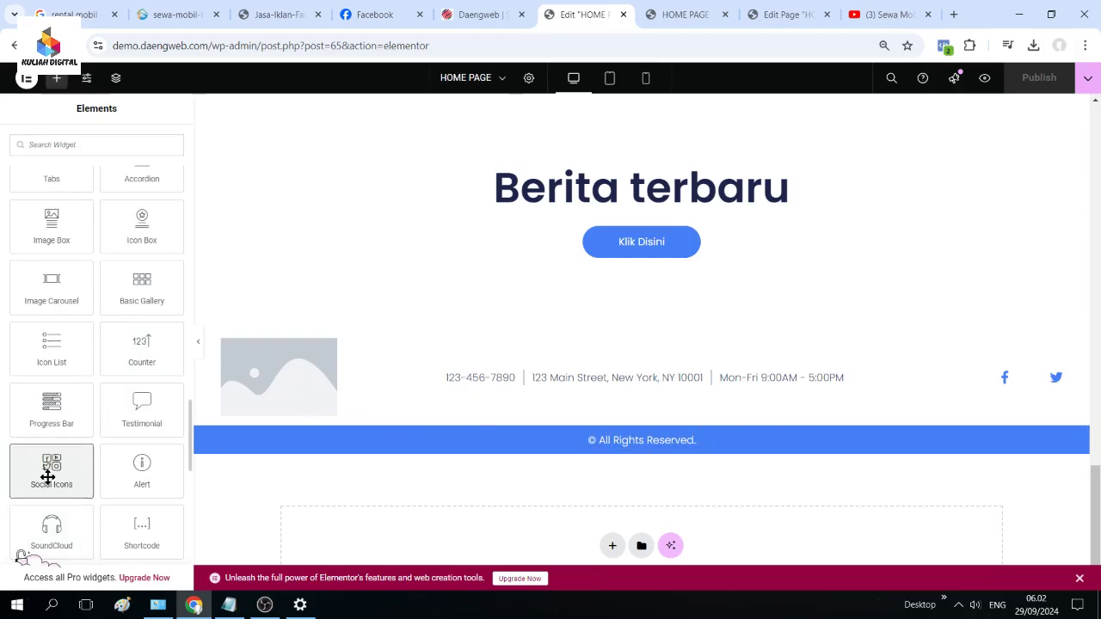
scroll(615, 386, "up", 1)
scroll(688, 365, "up", 1)
scroll(758, 349, "down", 1)
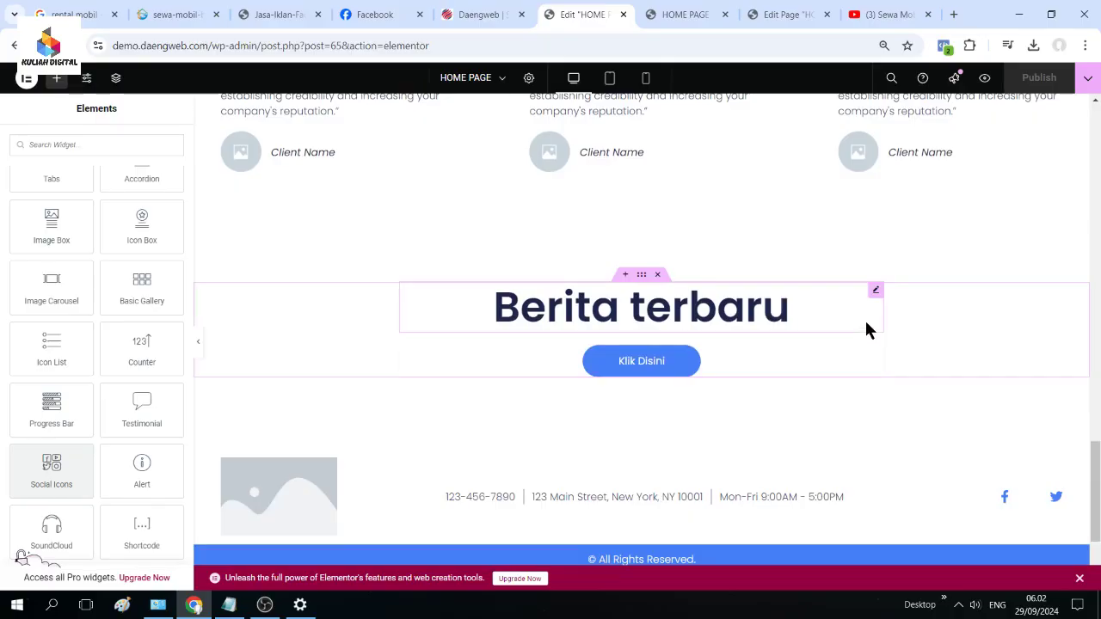
left_click(265, 604)
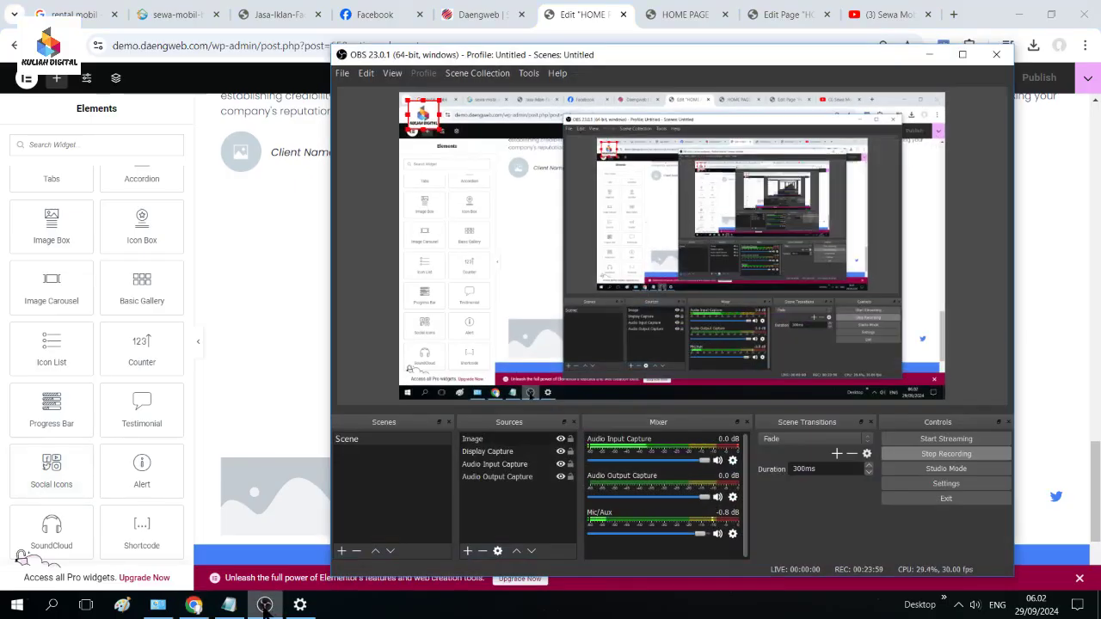
left_click(264, 604)
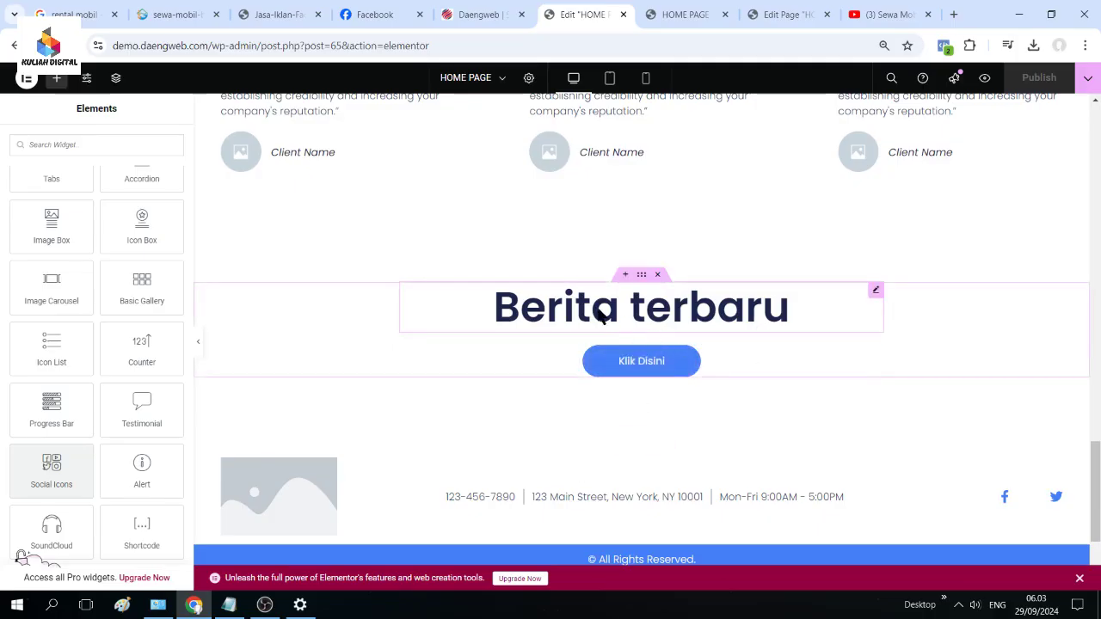
- Inspect the content settings of the "Berita terbaru" heading and the "Klik Disini" button, and return to the widget list
left_click(727, 321)
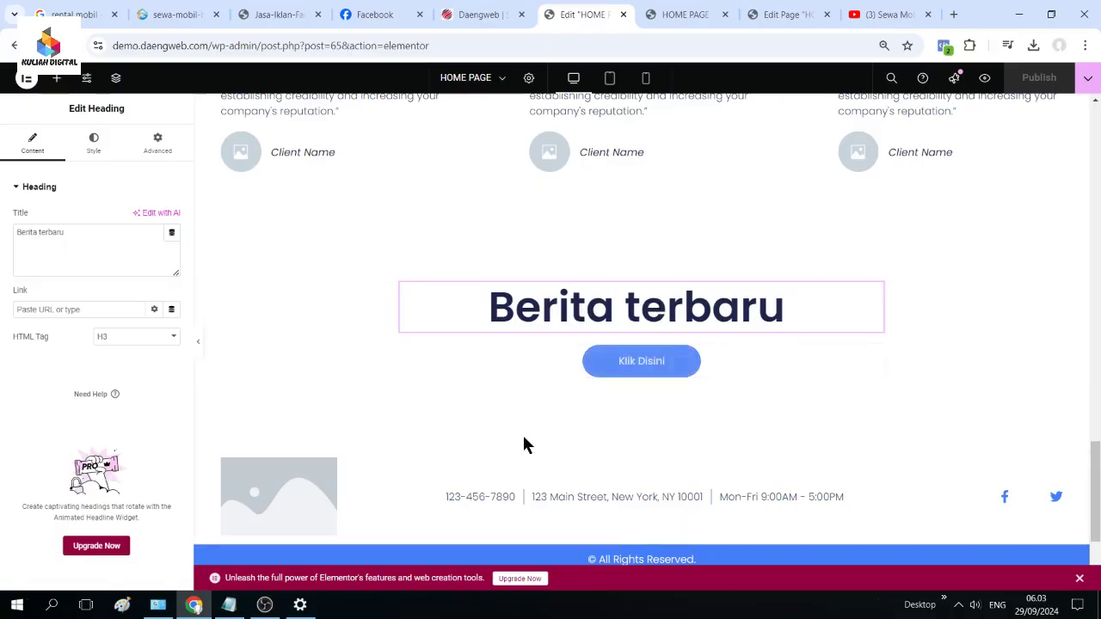
left_click(750, 355)
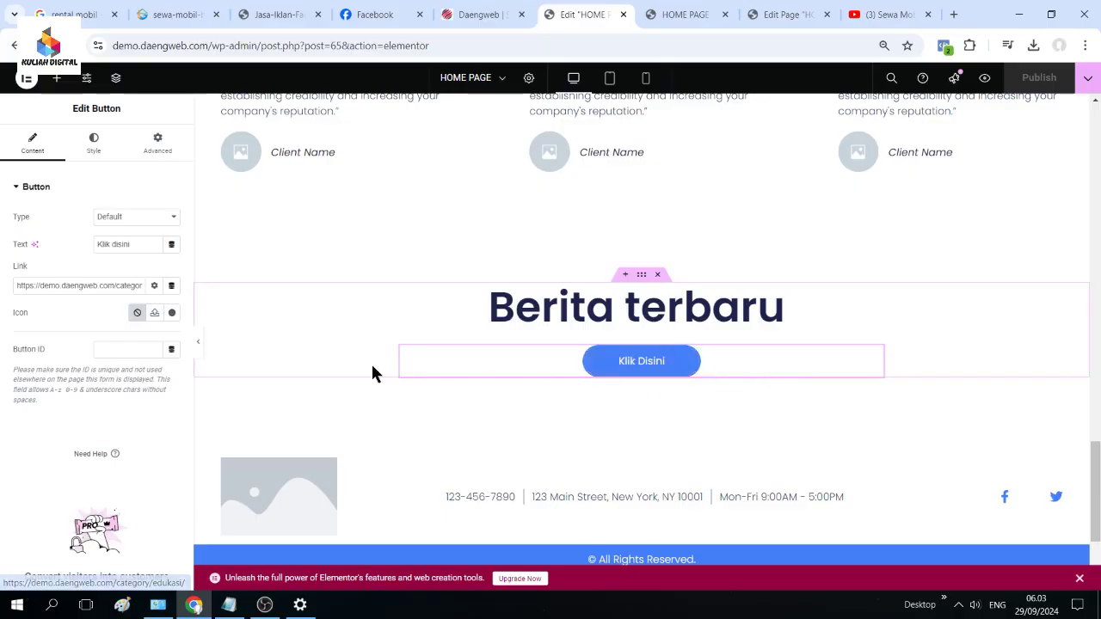
left_click(56, 84)
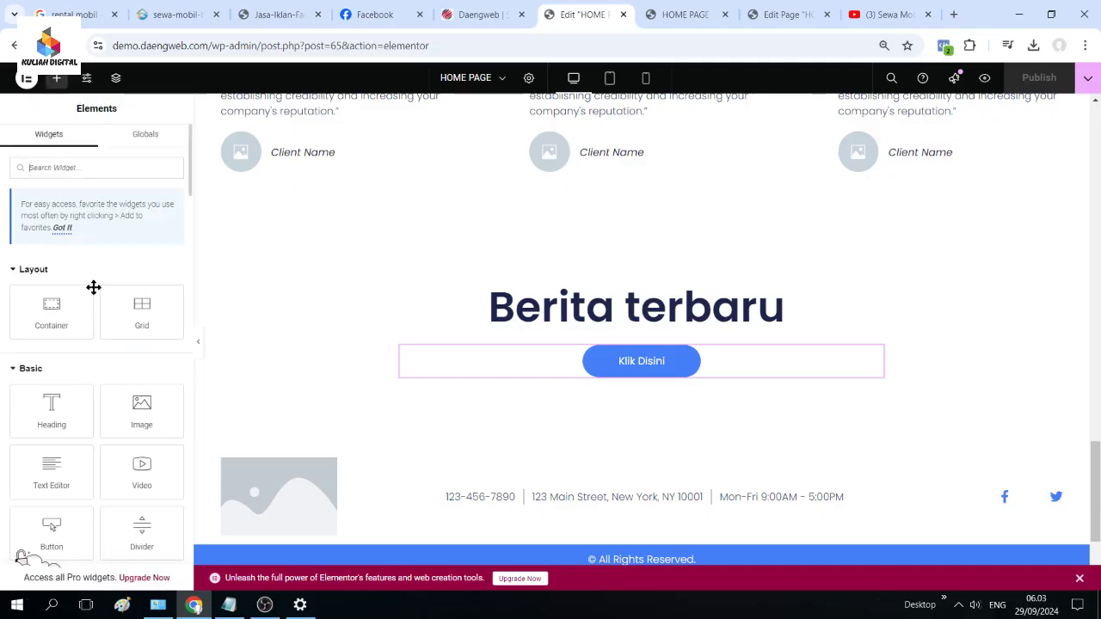
scroll(125, 323, "down", 2)
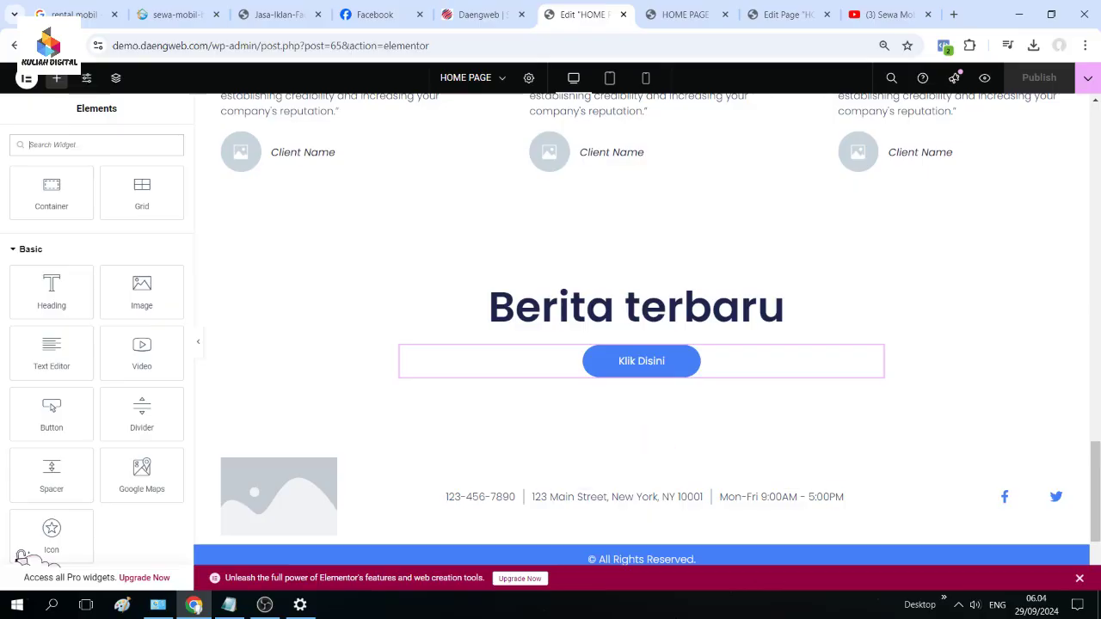
scroll(609, 386, "down", 2)
scroll(610, 393, "up", 4)
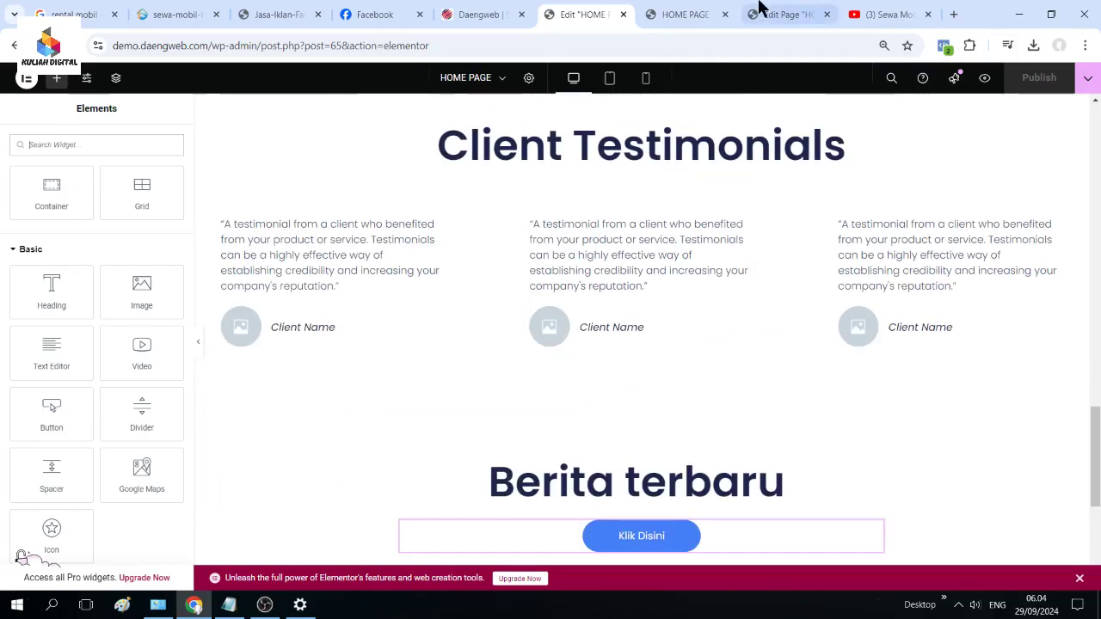
scroll(774, 137, "down", 2)
- Close the WordPress page edit tab and look over the live home page from the video section down to the footer
left_click(700, 10)
left_click(788, 14)
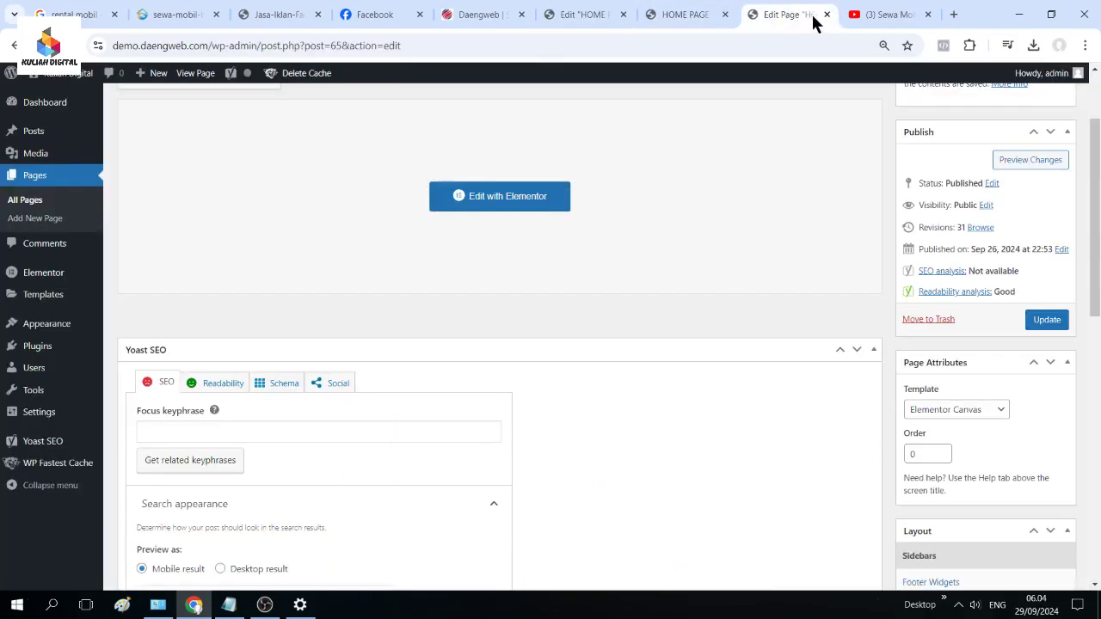
left_click(826, 16)
left_click(687, 14)
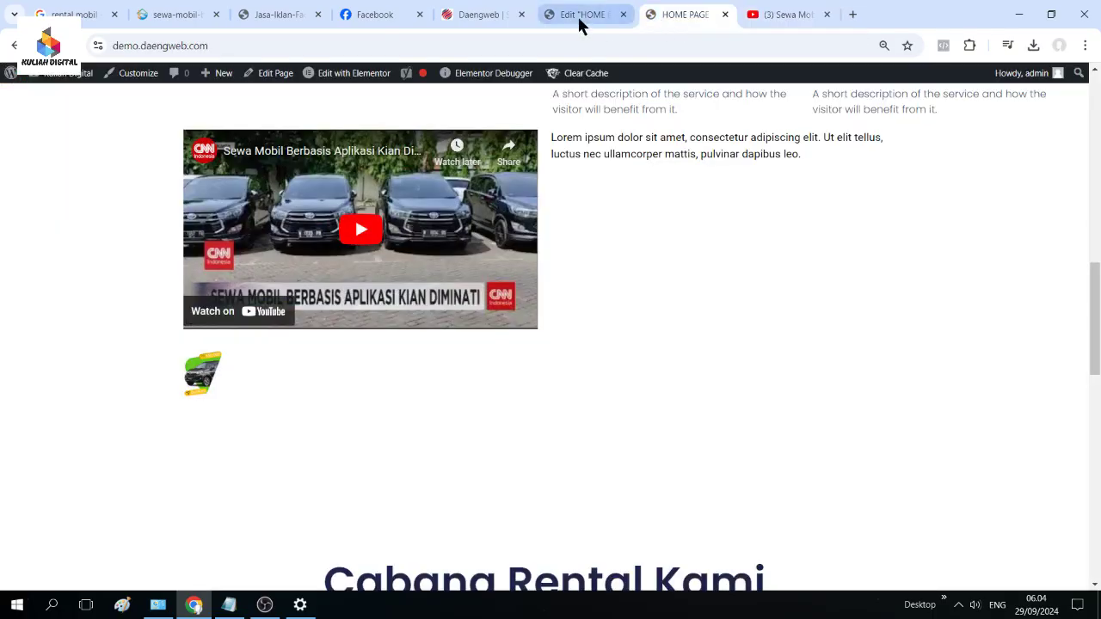
scroll(723, 232, "down", 5)
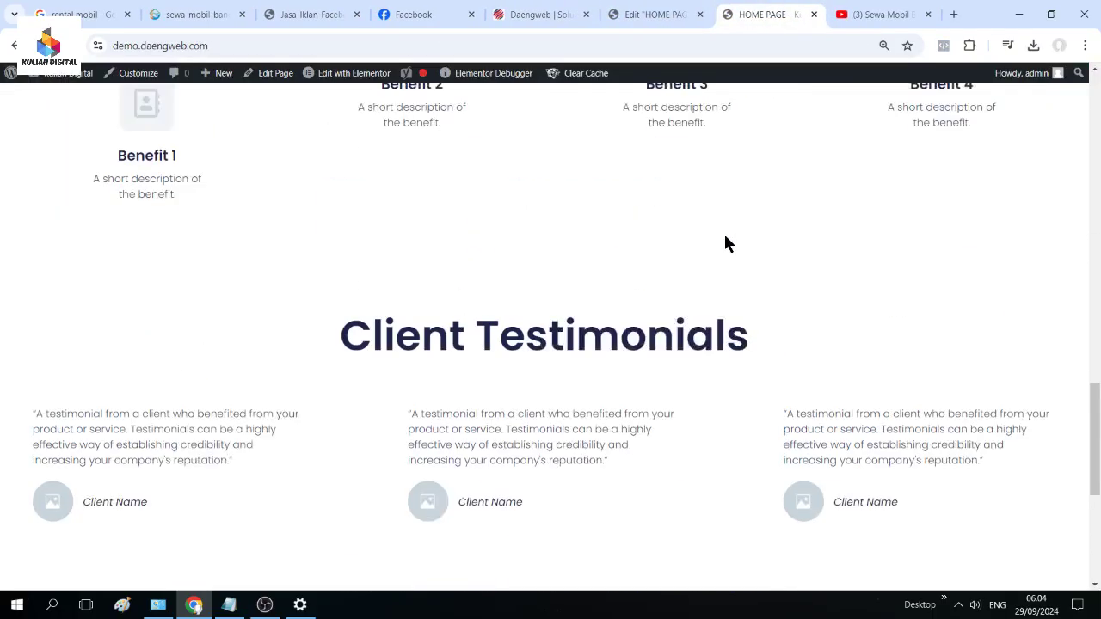
scroll(725, 239, "down", 4)
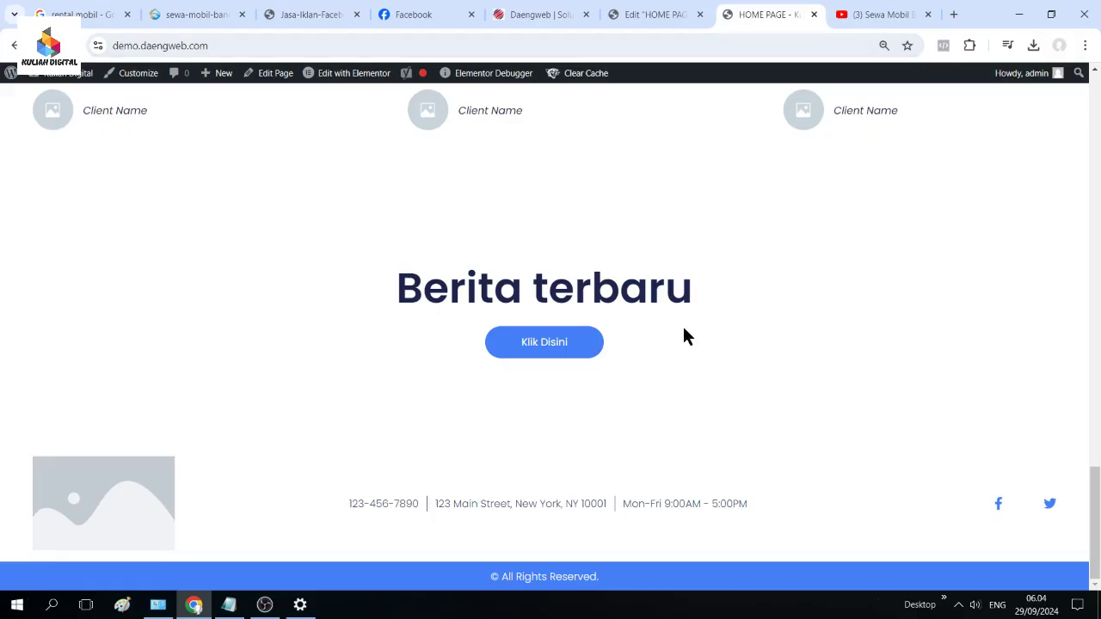
- Compare the "Berita terbaru" section on the live page and in the editor, and open the "Klik Disini" button's content settings to check its link
left_click(648, 19)
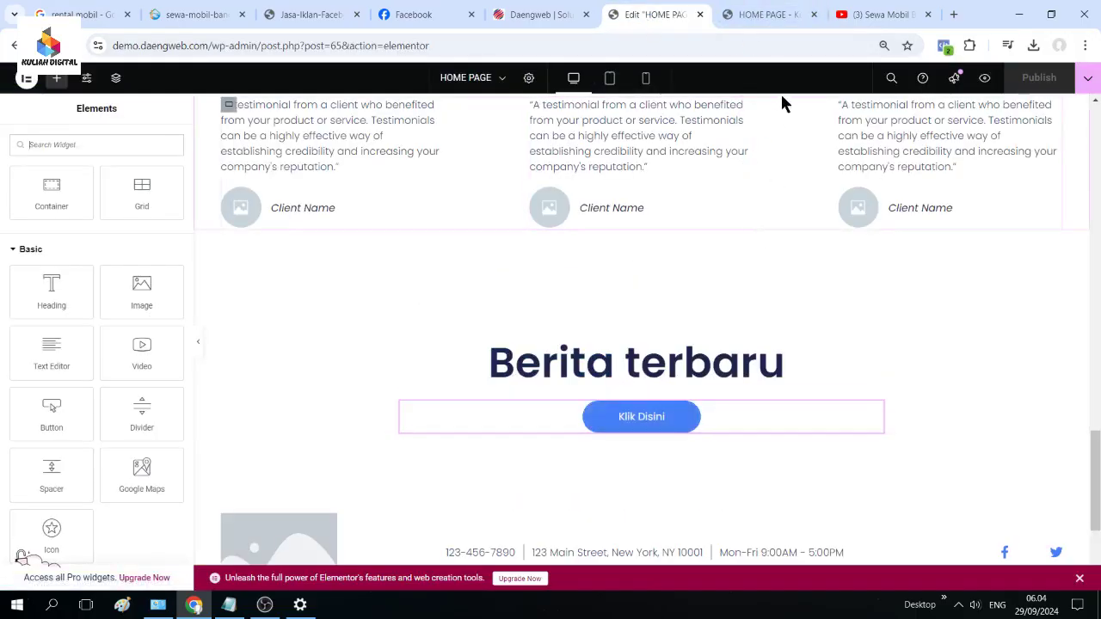
left_click(777, 19)
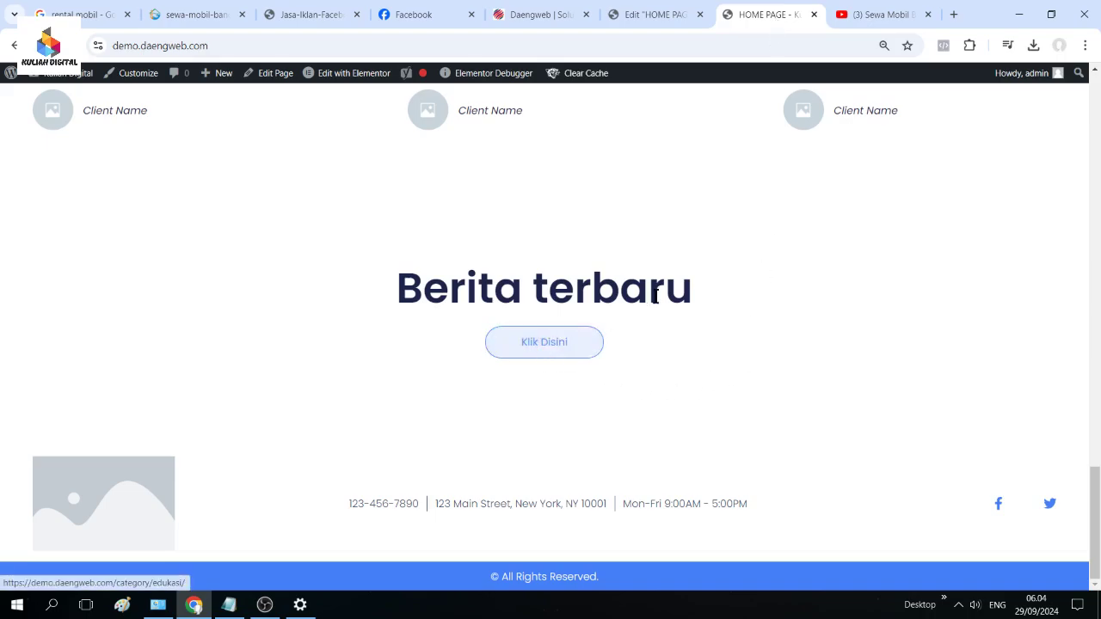
left_click(646, 14)
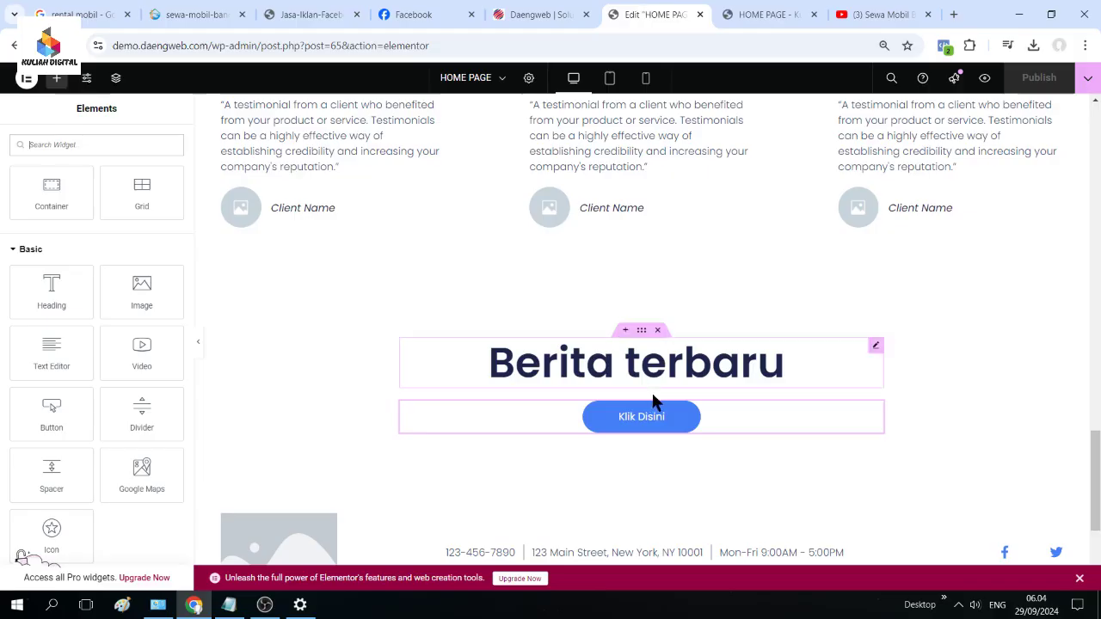
left_click(636, 416)
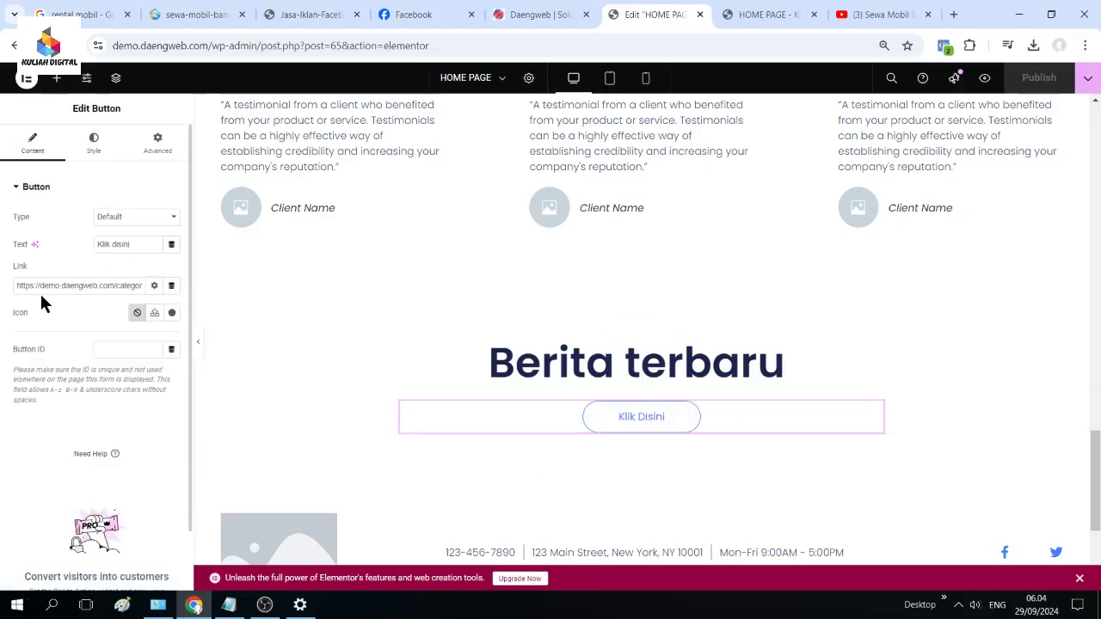
- Open the WordPress dashboard in a new tab from the live home page and switch to it
left_click(740, 14)
mouse_move(81, 77)
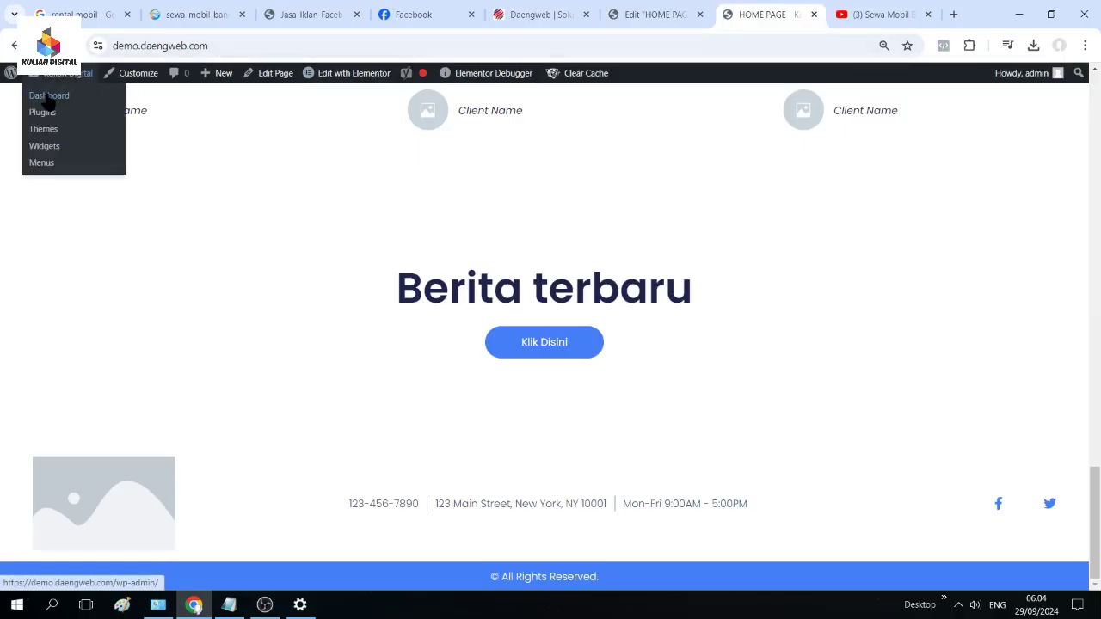
right_click(52, 96)
left_click(91, 110)
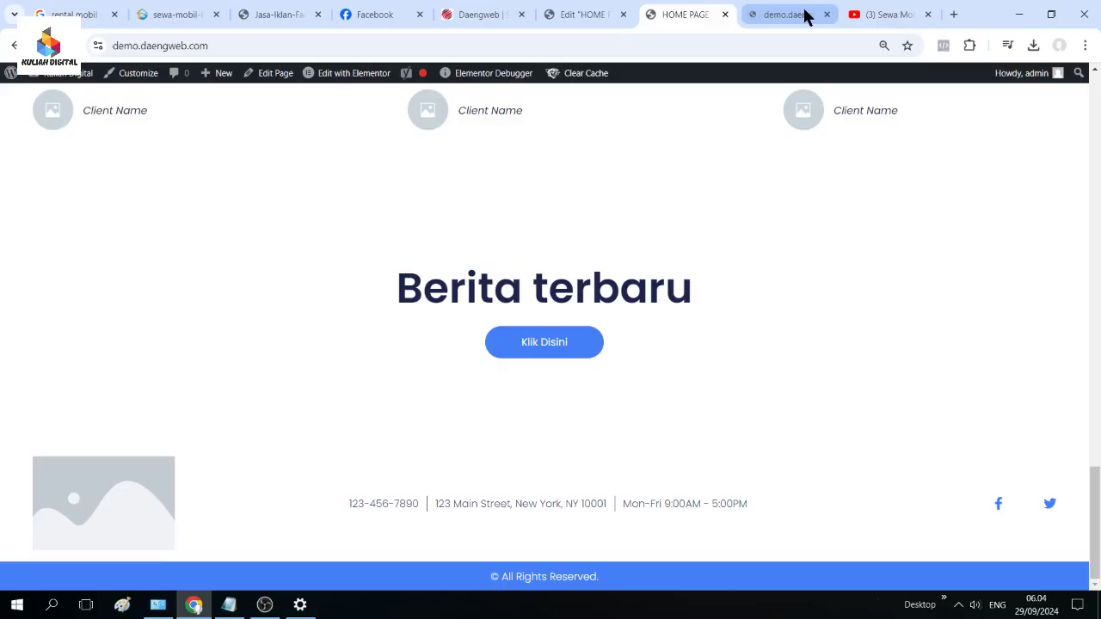
left_click(804, 14)
left_click(688, 8)
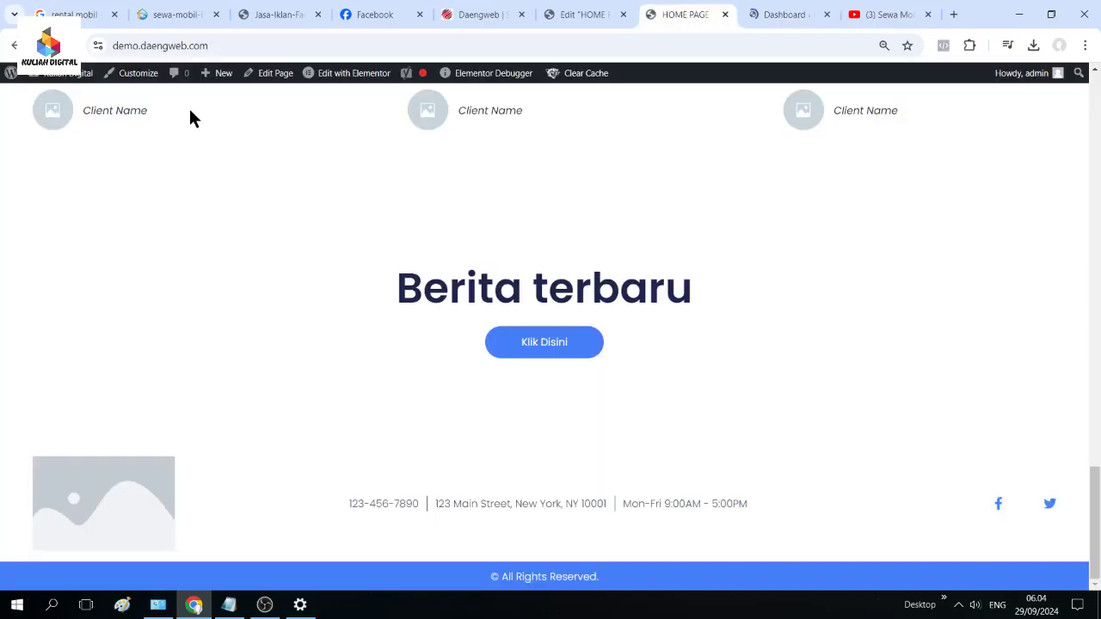
left_click(778, 13)
- View the list of all posts and the post categories in the WordPress admin, and go back to the list of all posts
mouse_move(38, 182)
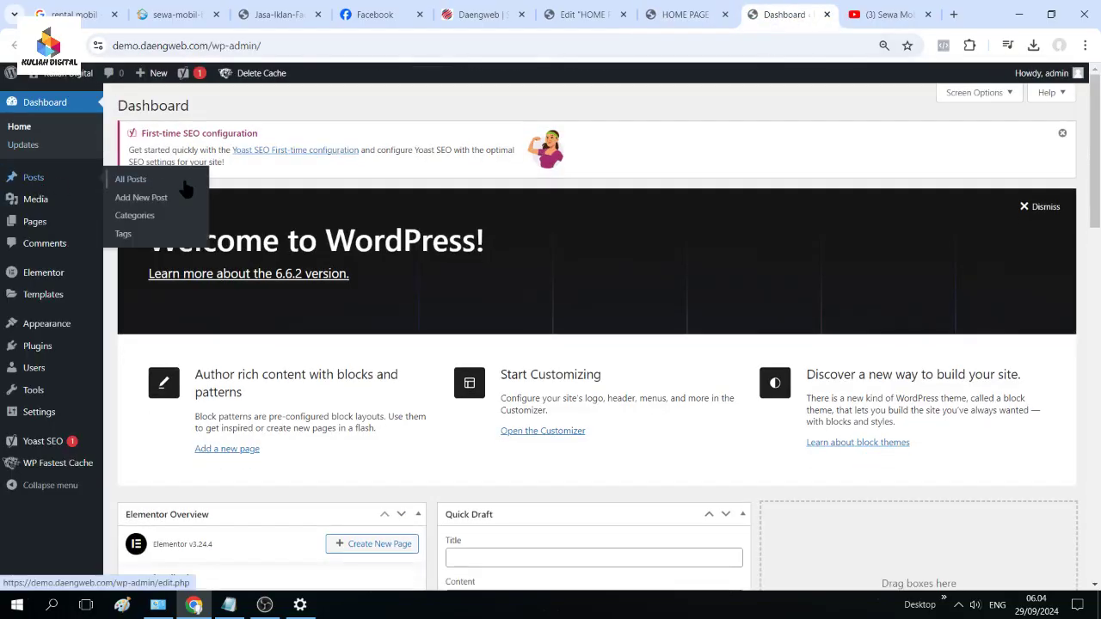
left_click(183, 181)
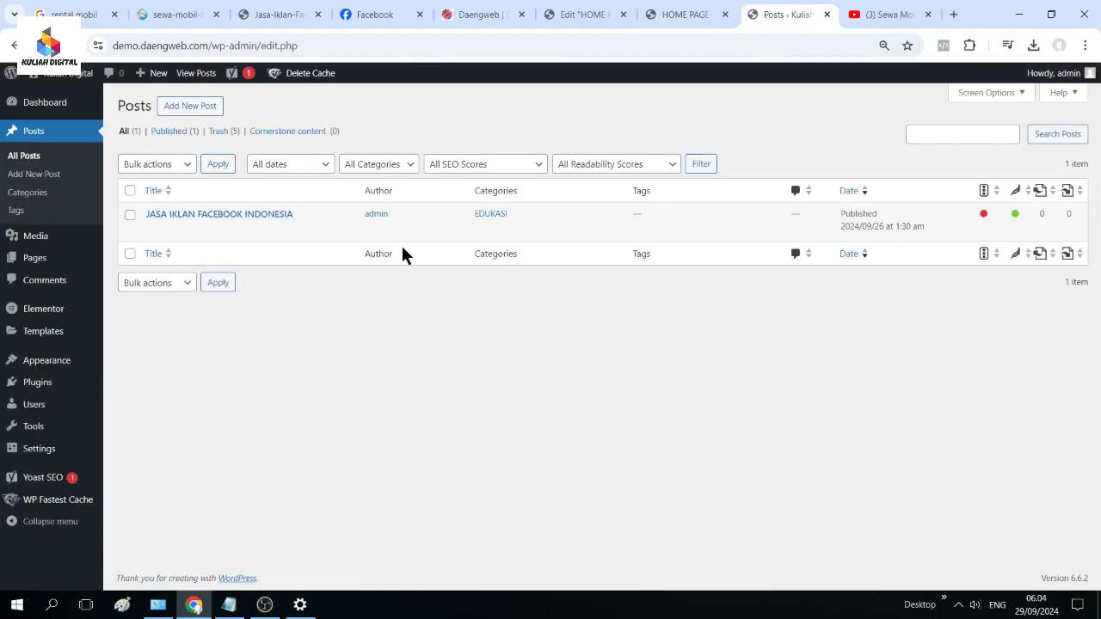
left_click(43, 194)
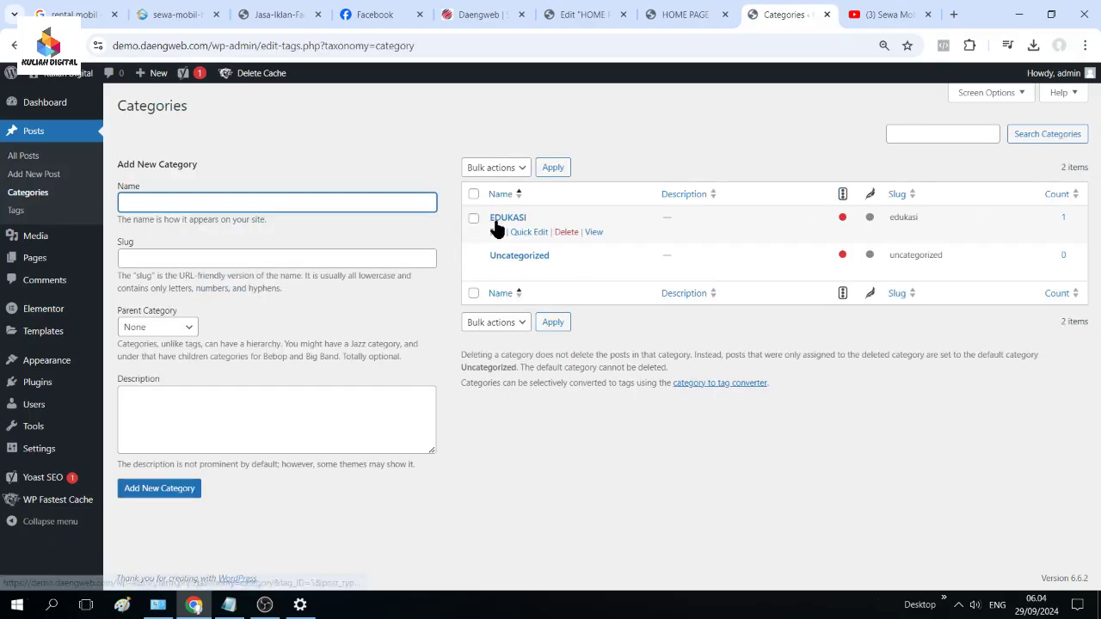
left_click(60, 159)
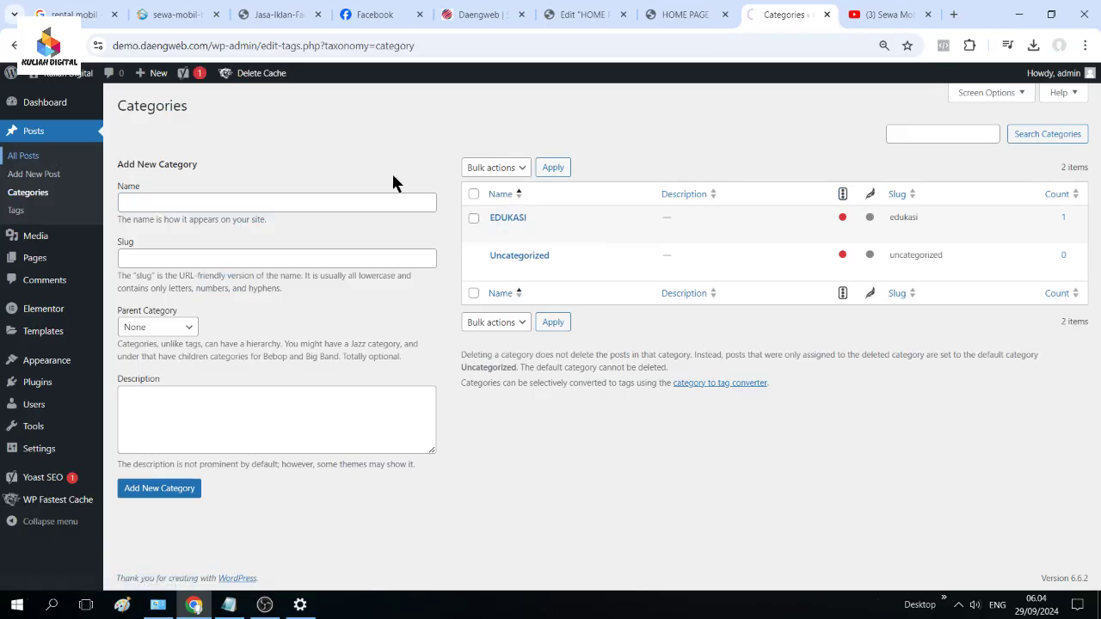
- Check the category assigned to the "JASA IKLAN FACEBOOK INDONESIA" post in Quick Edit and cancel without changing it
left_click(187, 230)
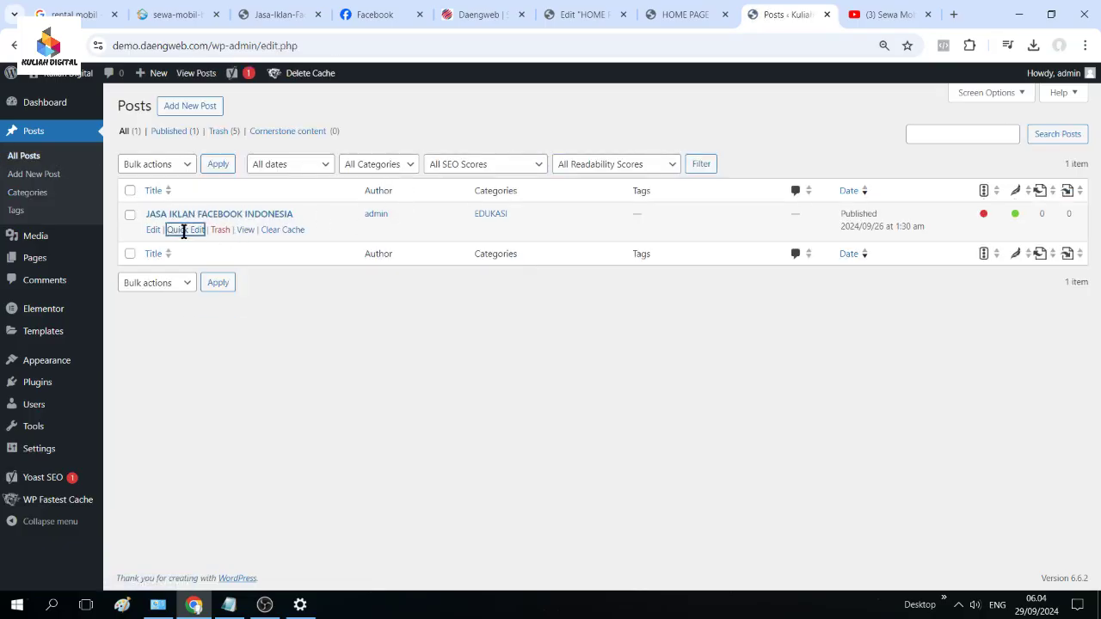
left_click(192, 372)
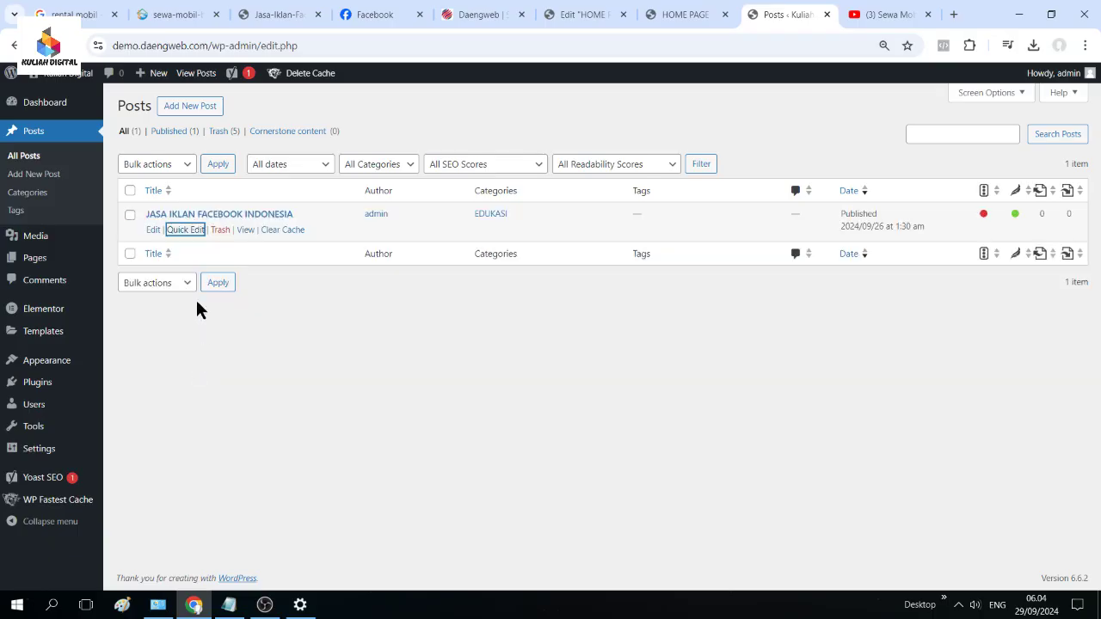
left_click(188, 230)
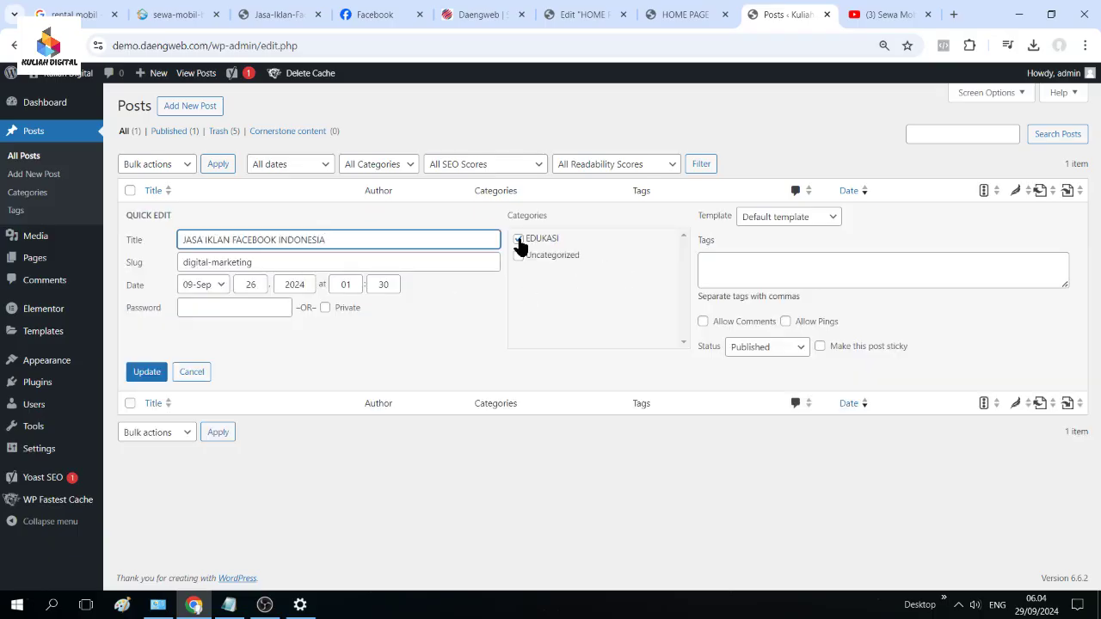
left_click(199, 376)
- Open the "JASA IKLAN FACEBOOK INDONESIA" post in the full editor, view its content and category, and close the editing tab
left_click(212, 216)
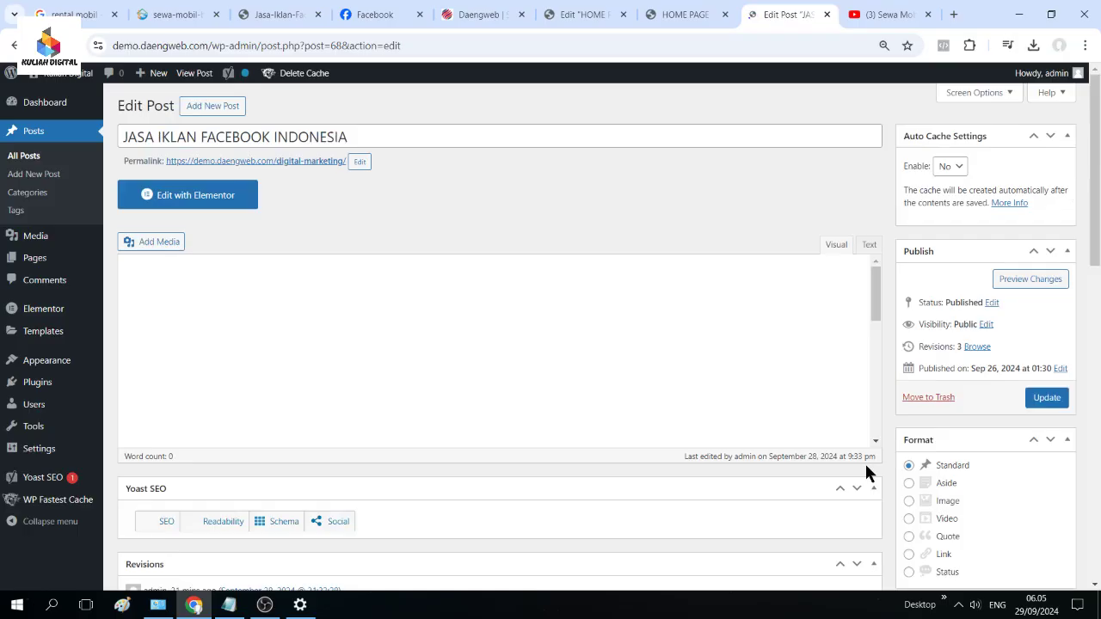
scroll(899, 288, "down", 2)
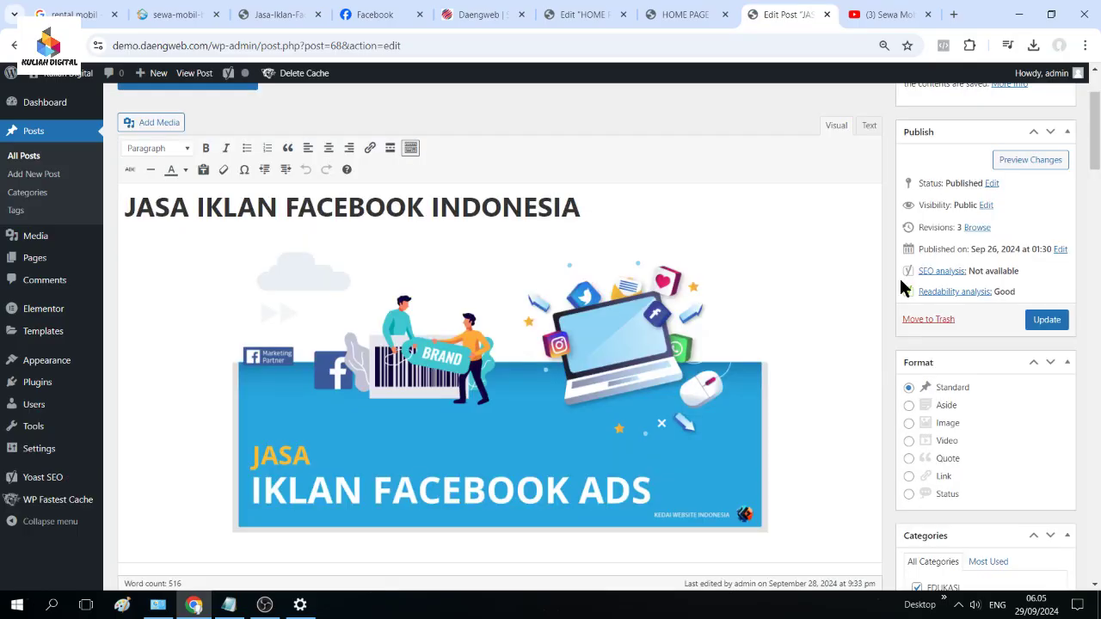
left_click(827, 14)
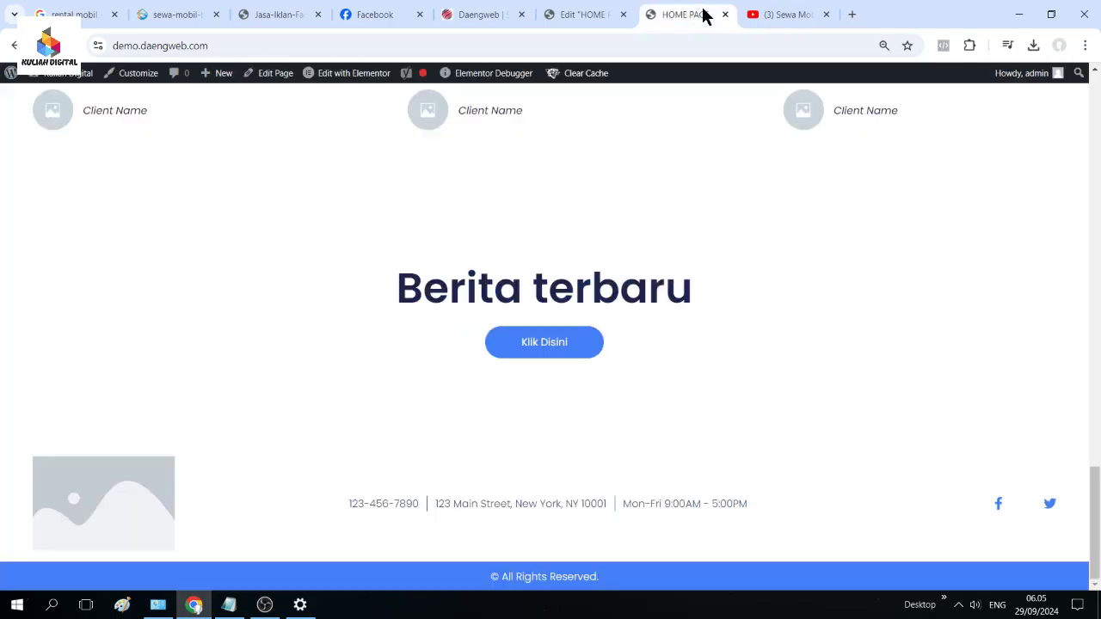
- Test the "Klik Disini" button on the live home page and open the full post from the EDUKASI category archive
left_click(550, 351)
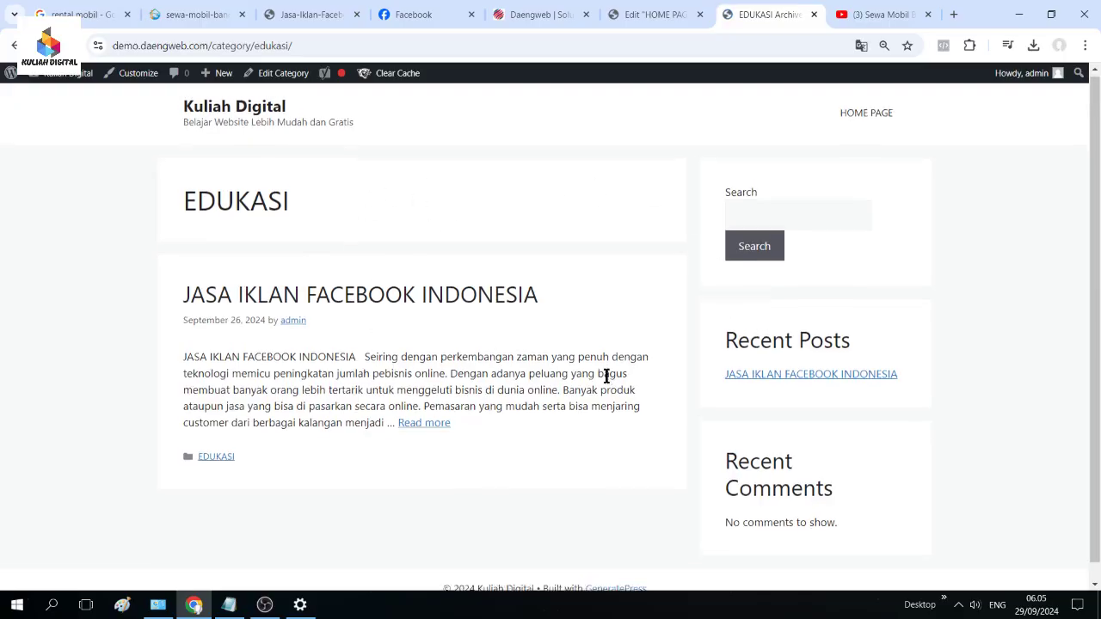
scroll(605, 375, "down", 1)
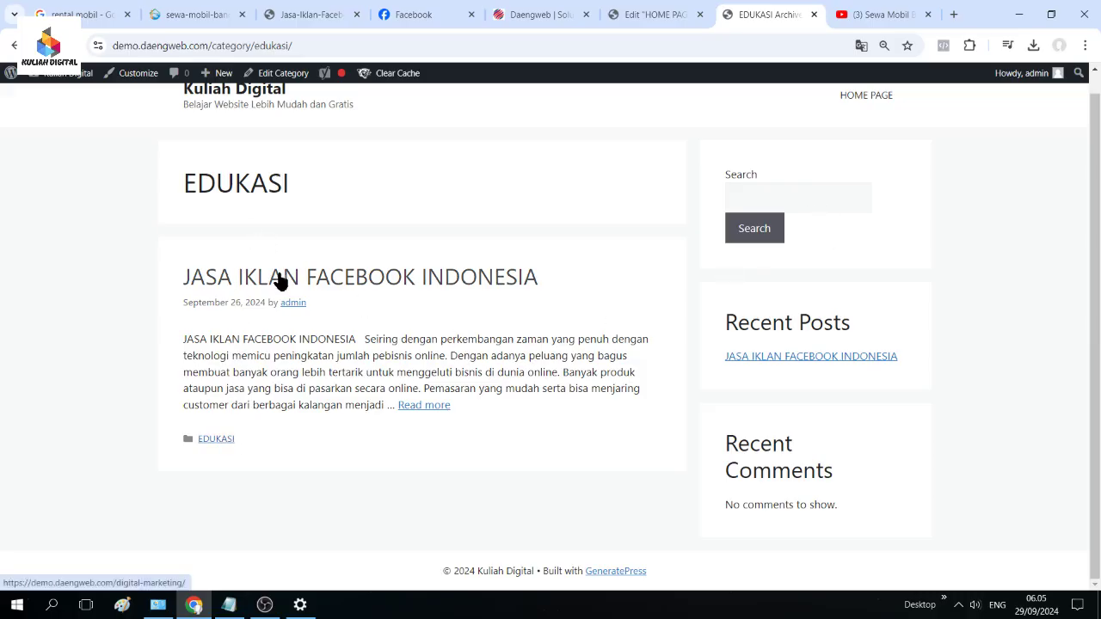
left_click(426, 404)
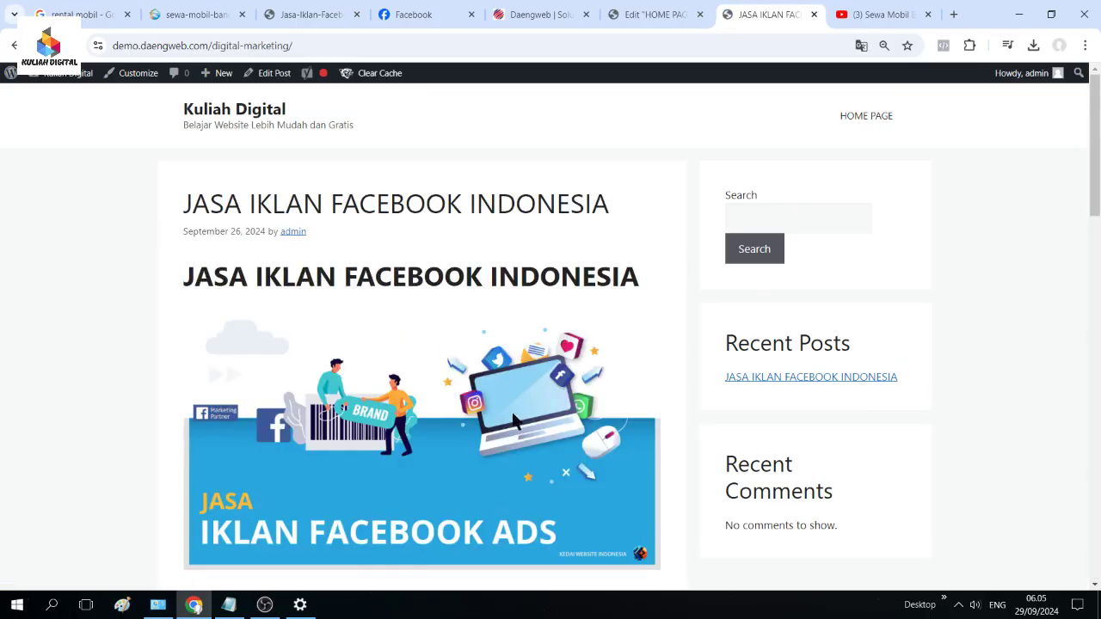
- Look through the live "JASA IKLAN FACEBOOK INDONESIA" post from its header image to its category link and back
scroll(522, 284, "down", 2)
scroll(522, 283, "down", 9)
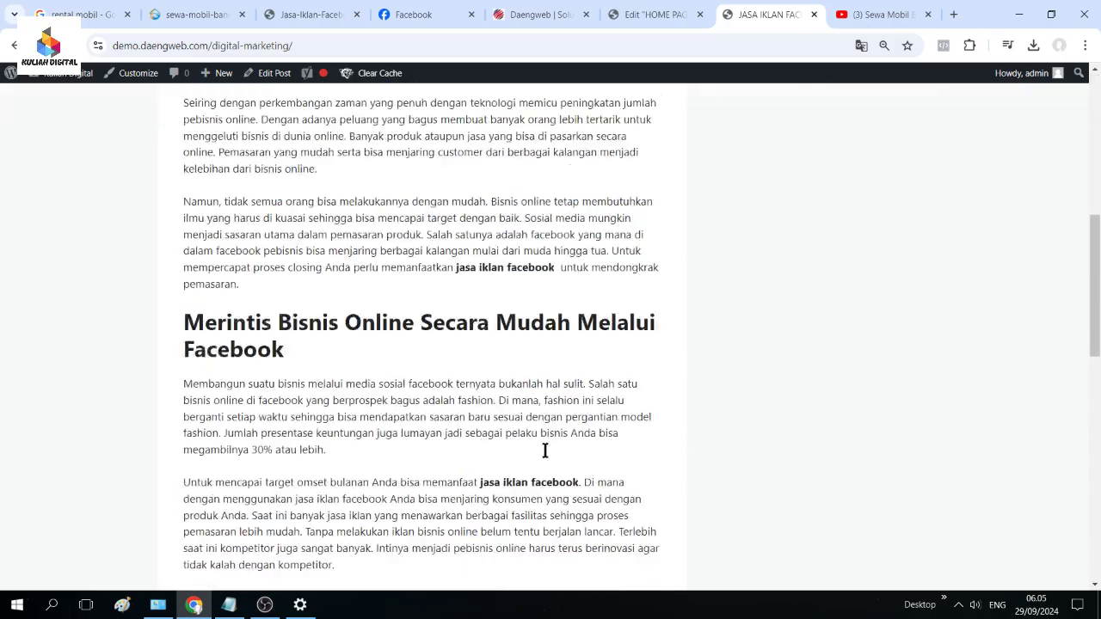
scroll(559, 395, "down", 4)
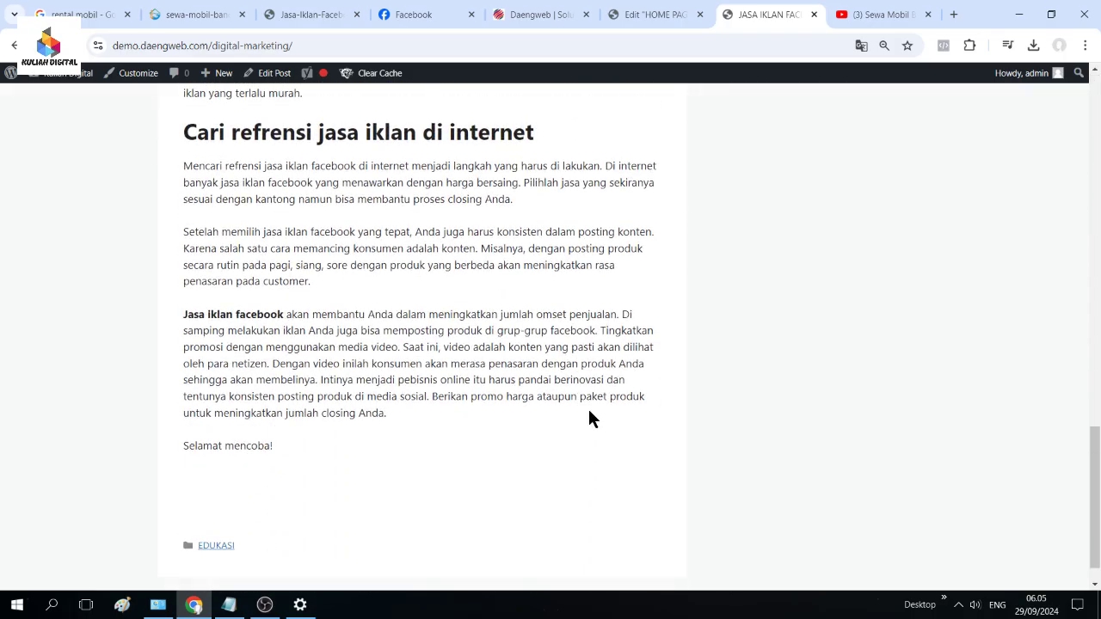
scroll(590, 417, "up", 5)
scroll(590, 418, "up", 10)
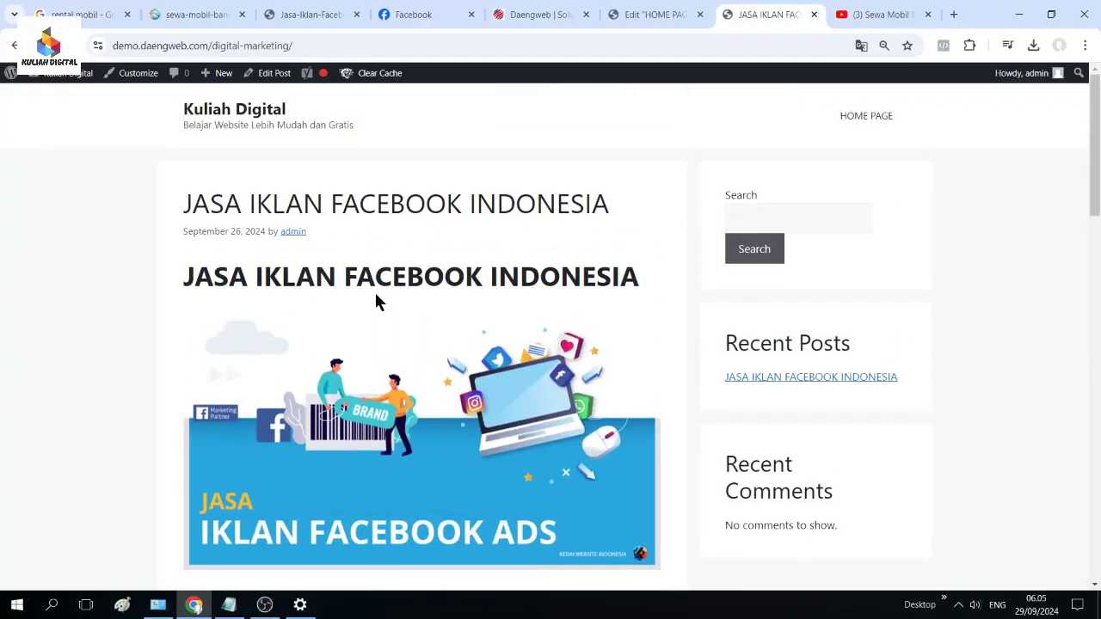
scroll(418, 357, "down", 3)
scroll(444, 372, "down", 3)
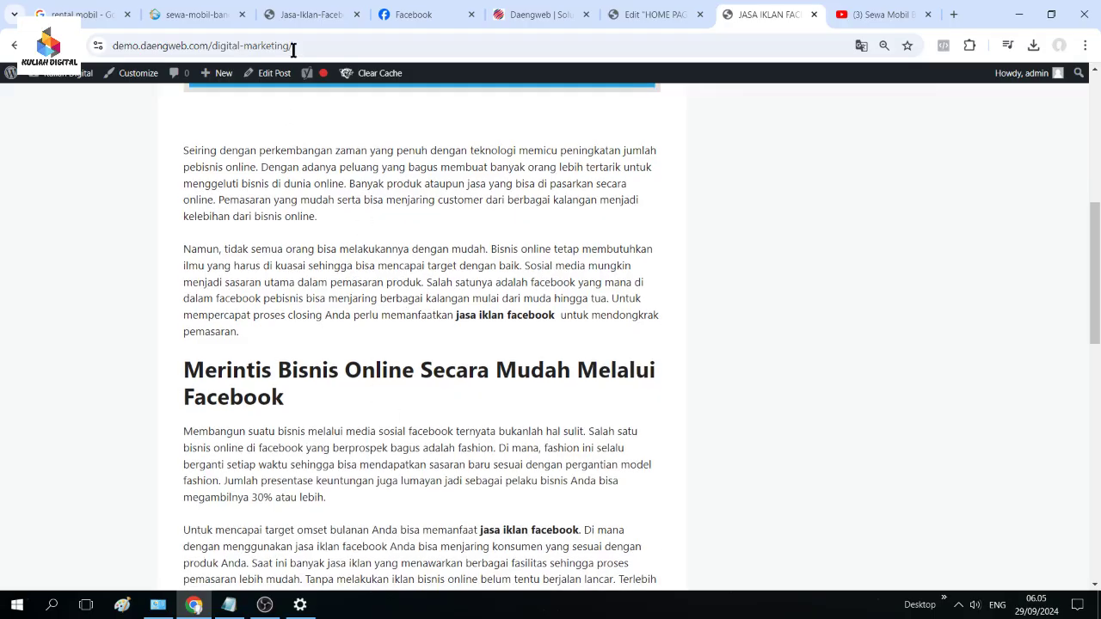
- Select the live post's web address, compare the post with the home page in the Elementor editor, and return to the post's beginning
left_click_drag(292, 45, 112, 44)
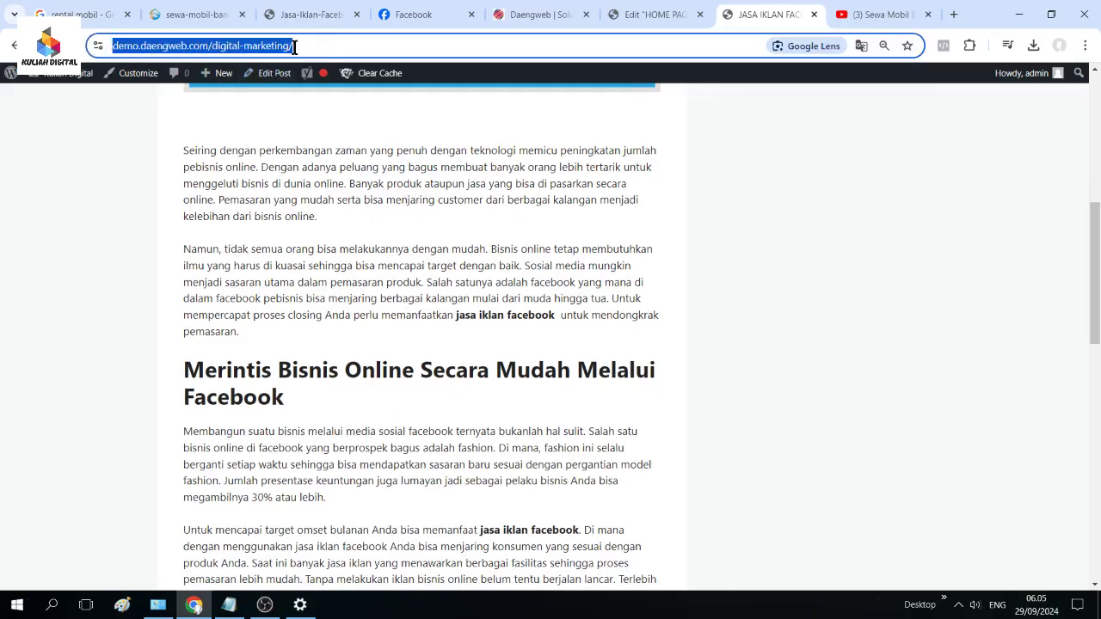
left_click(634, 12)
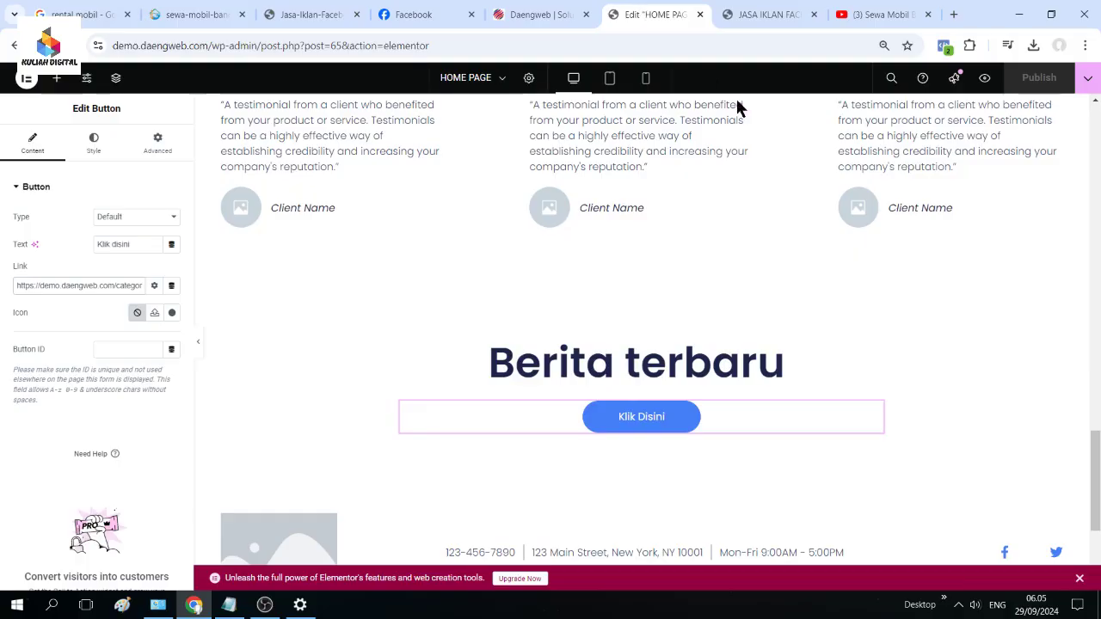
left_click(785, 15)
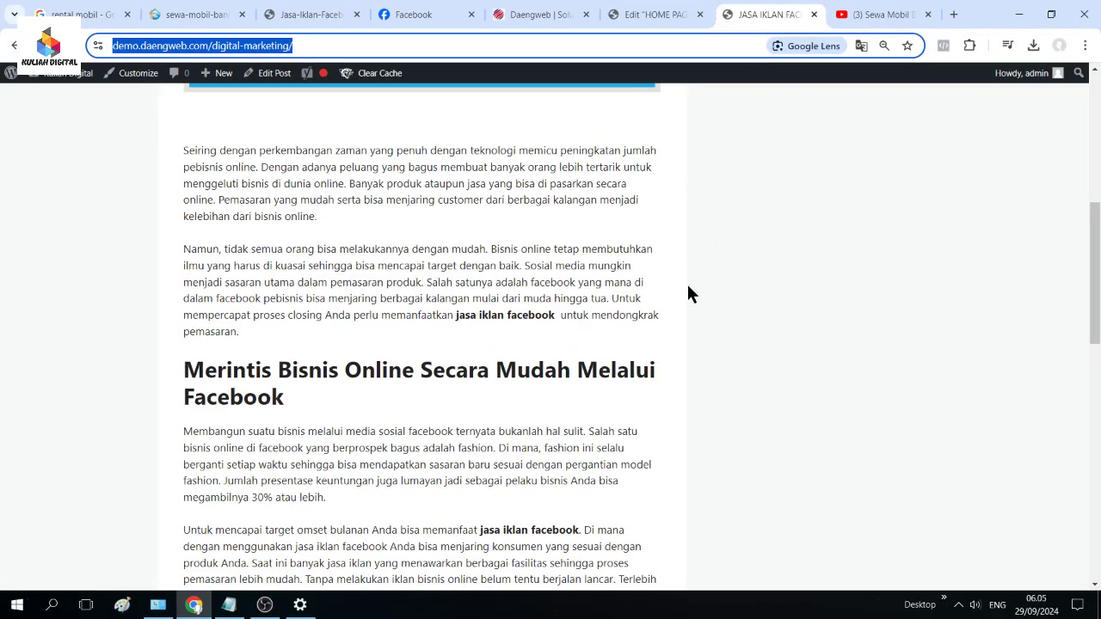
left_click(693, 13)
left_click(748, 8)
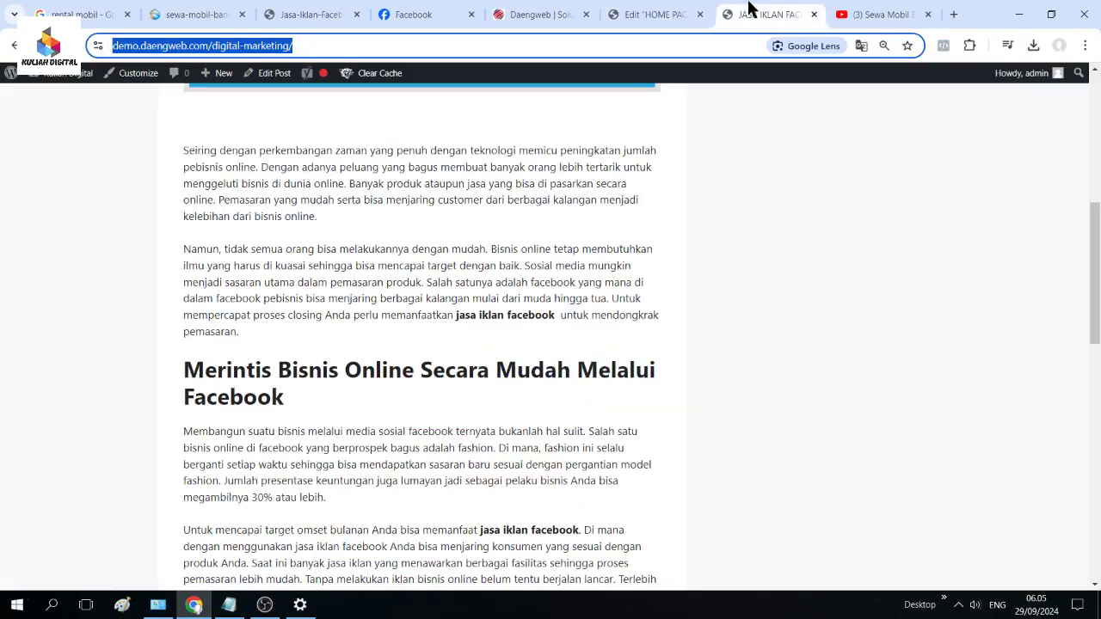
left_click(687, 11)
left_click(745, 14)
scroll(634, 228, "up", 10)
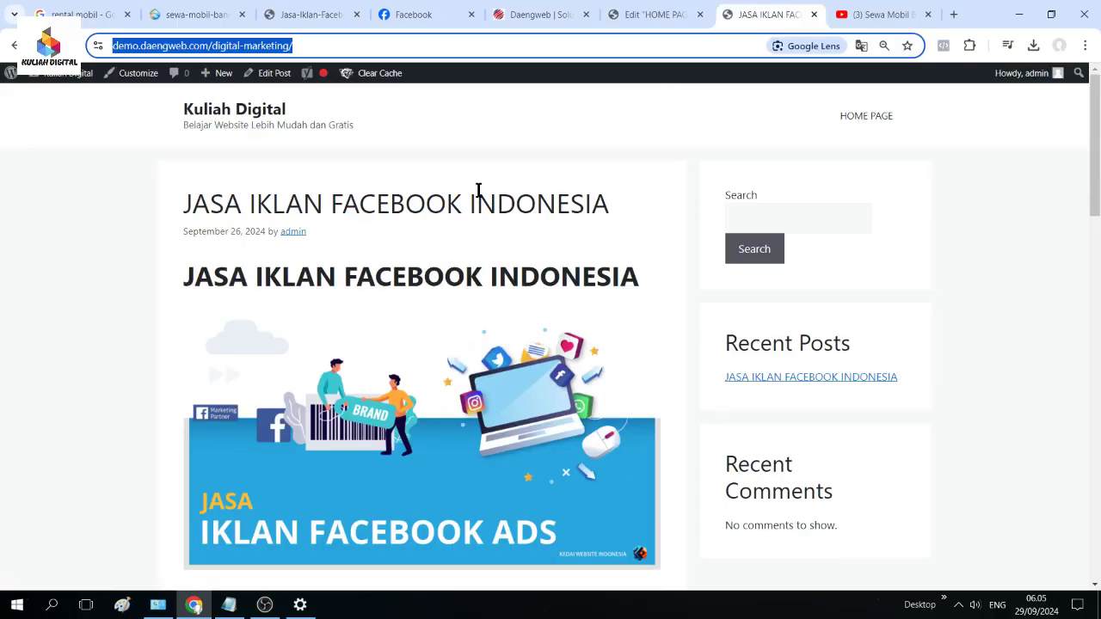
- Return to the live home page through the site title and look over its sections down to the client testimonials
left_click(238, 111)
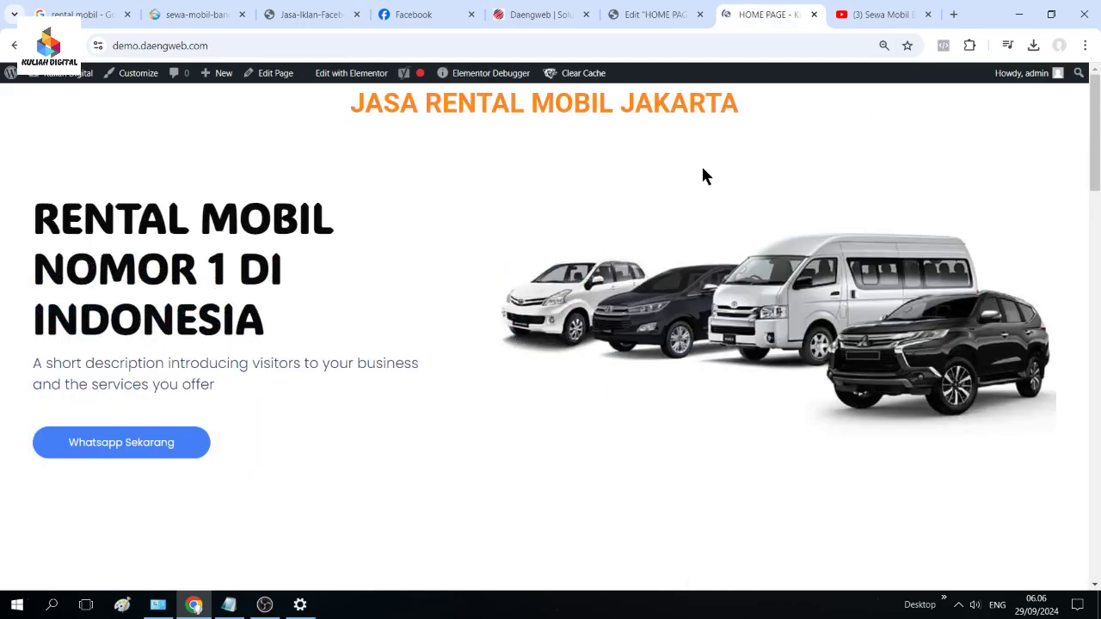
scroll(809, 316, "down", 5)
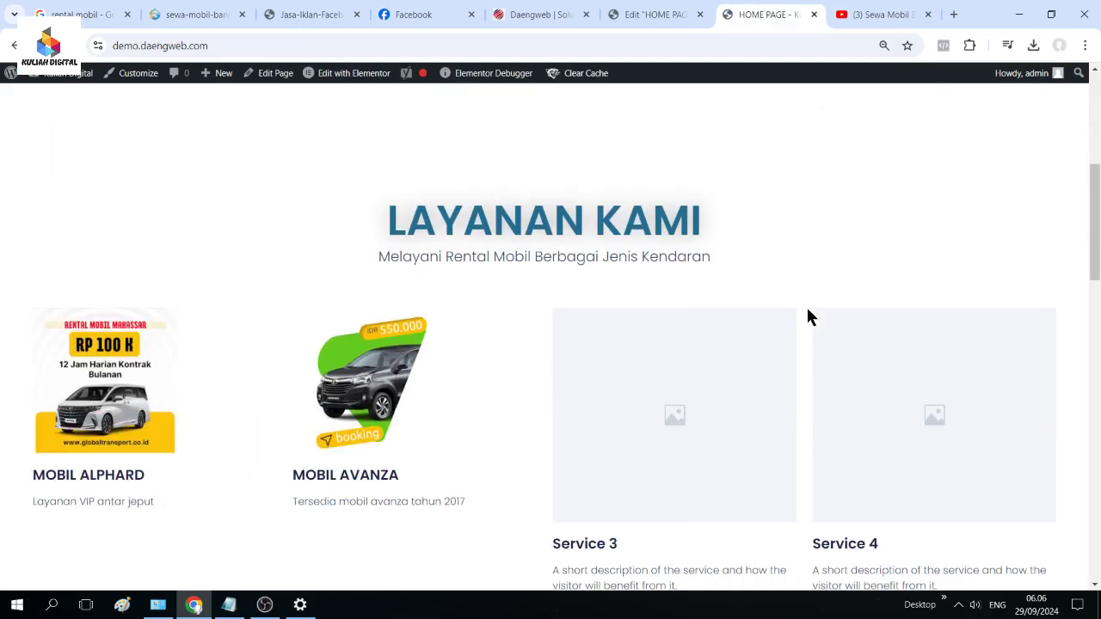
scroll(809, 317, "down", 12)
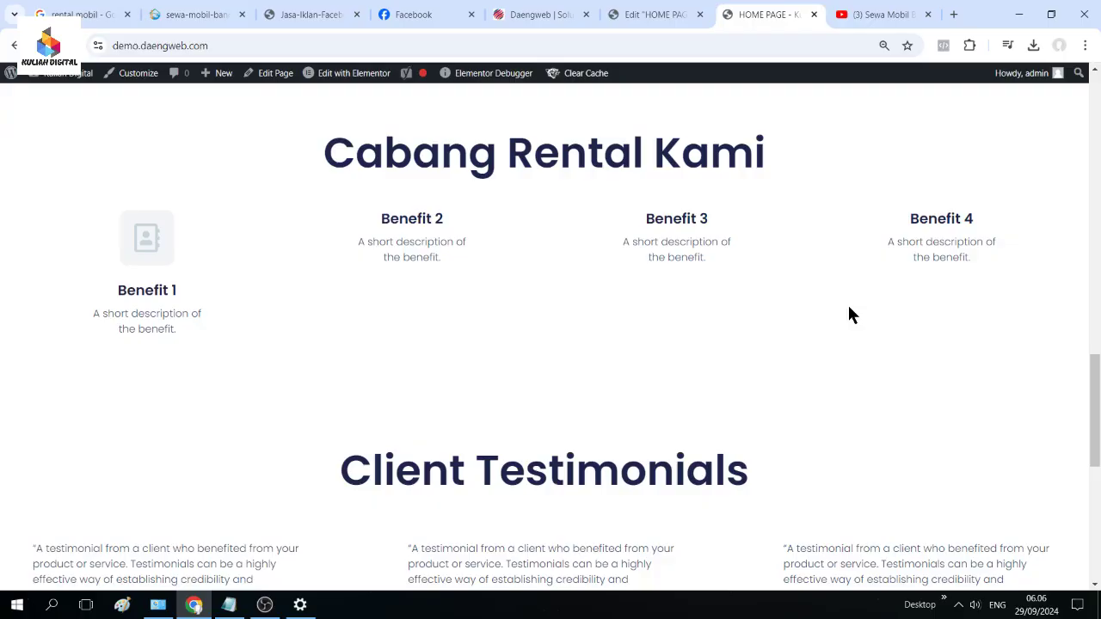
scroll(847, 312, "up", 10)
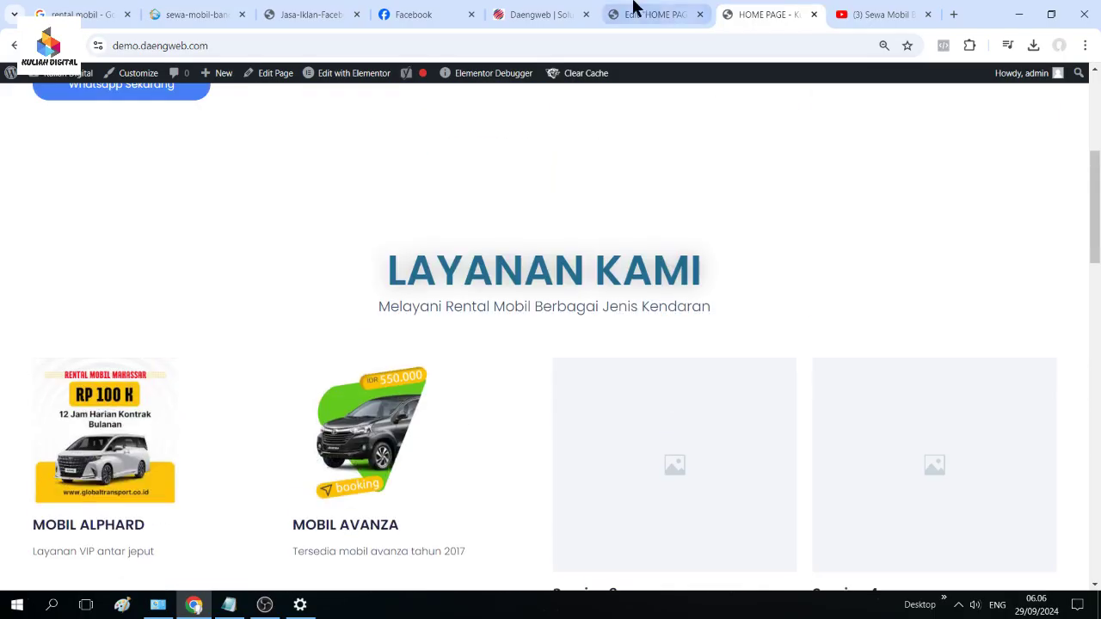
- Preview the home page in the Elementor editor's Mobile Portrait view and examine all its sections from the heading to the footer
left_click(634, 11)
scroll(782, 392, "up", 15)
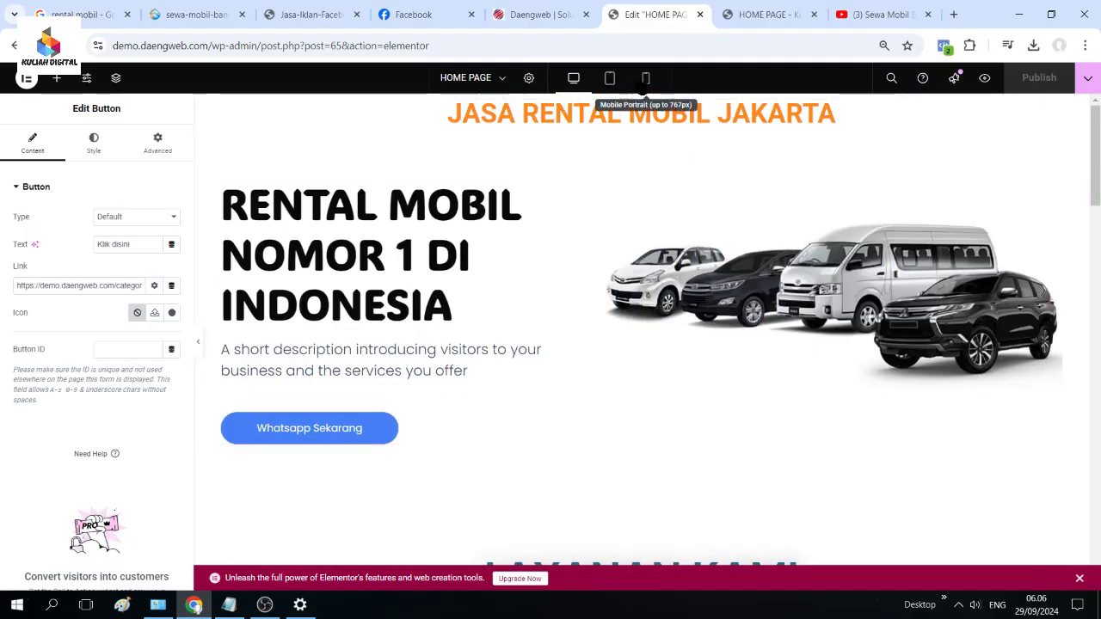
left_click(645, 78)
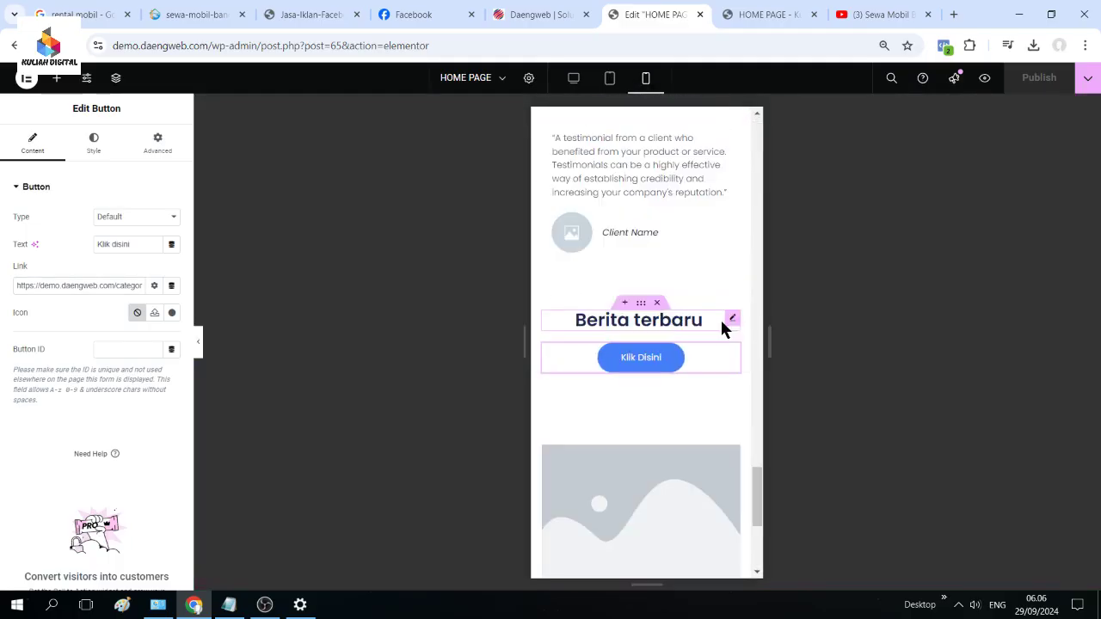
scroll(720, 317, "up", 12)
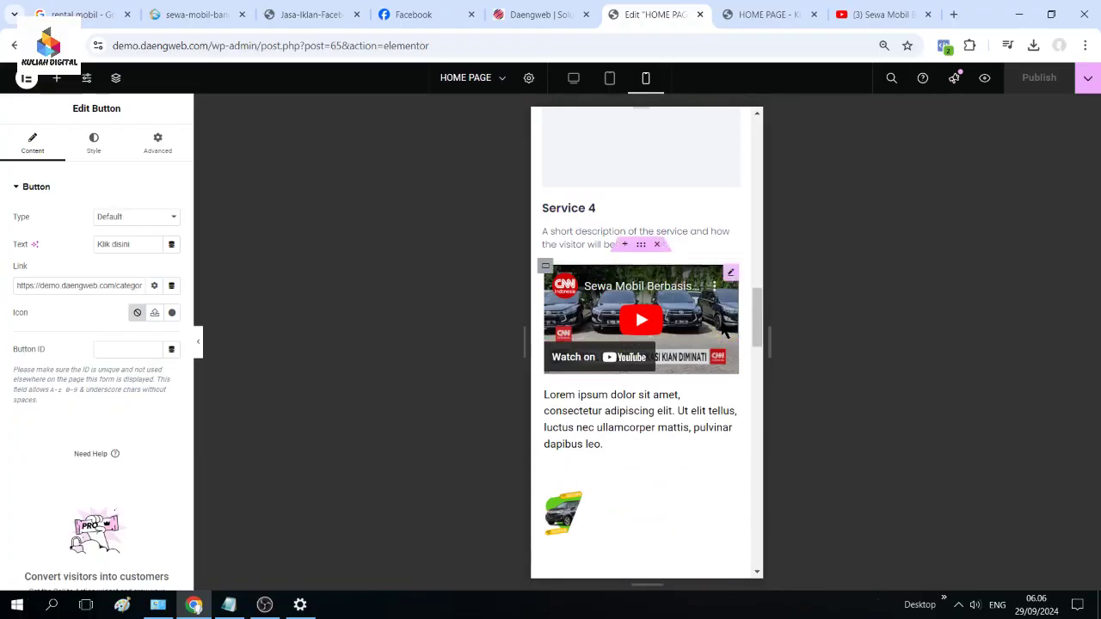
scroll(722, 332, "up", 10)
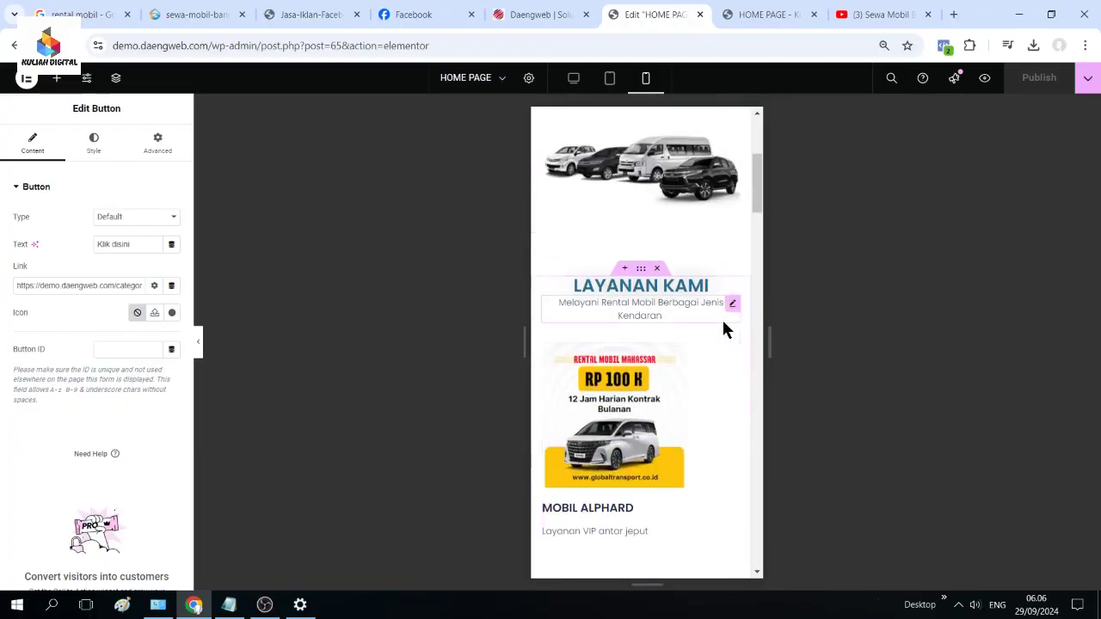
scroll(724, 329, "up", 3)
scroll(724, 329, "down", 10)
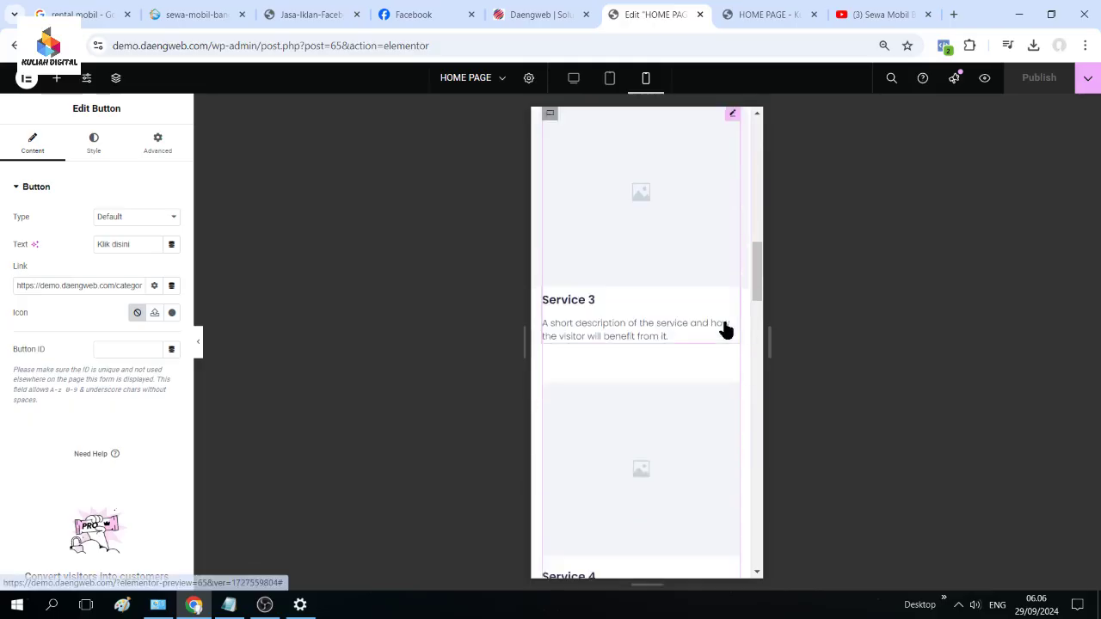
scroll(725, 326, "down", 12)
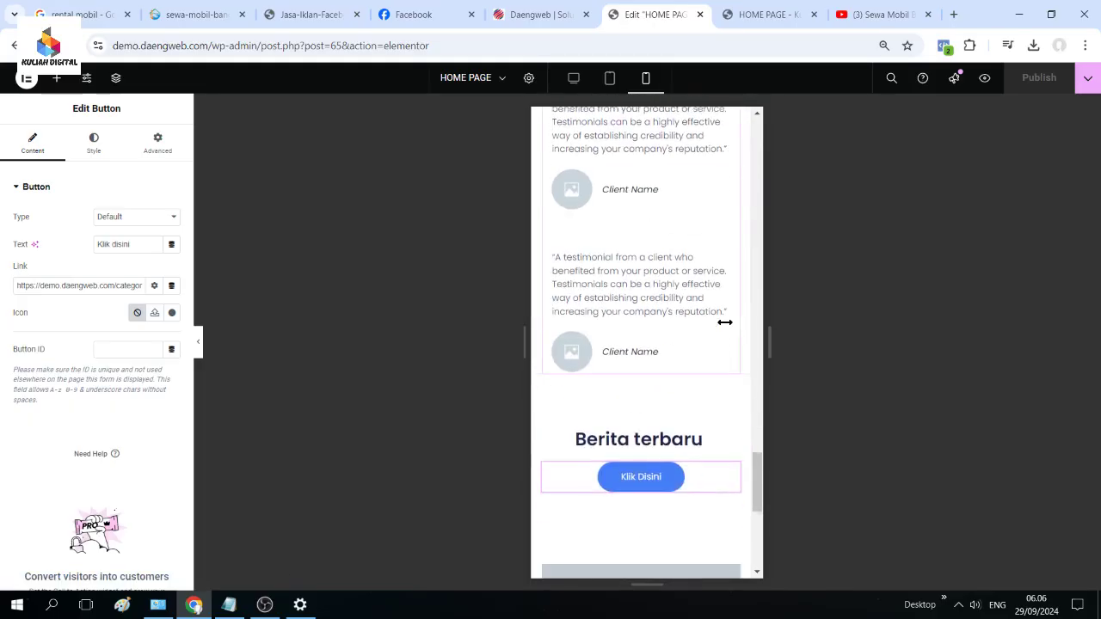
scroll(725, 321, "down", 5)
scroll(706, 239, "up", 10)
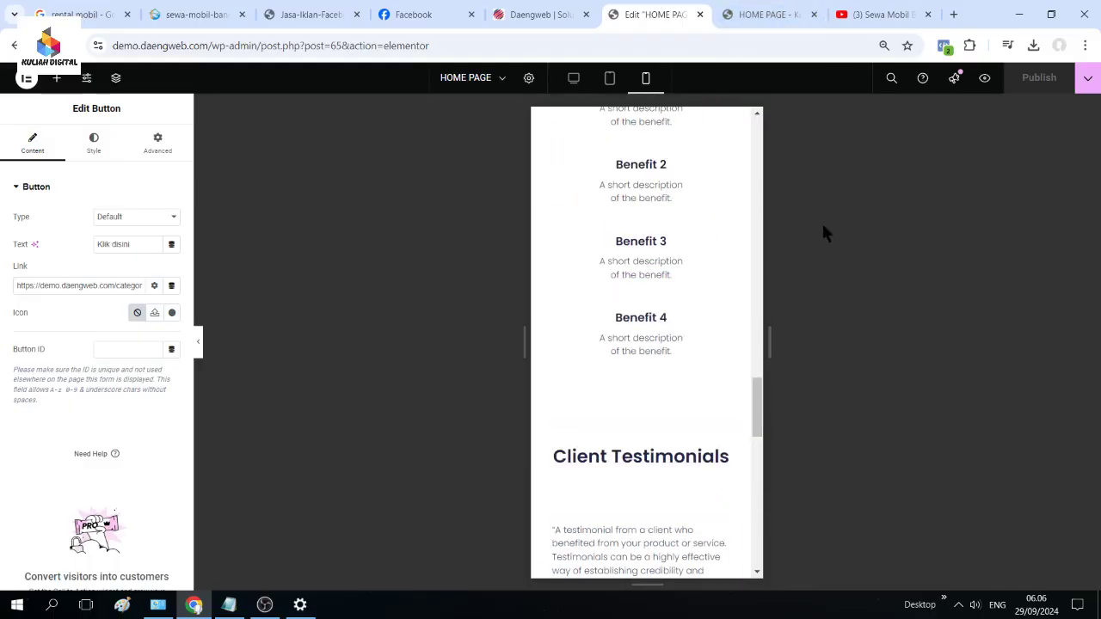
scroll(675, 297, "up", 4)
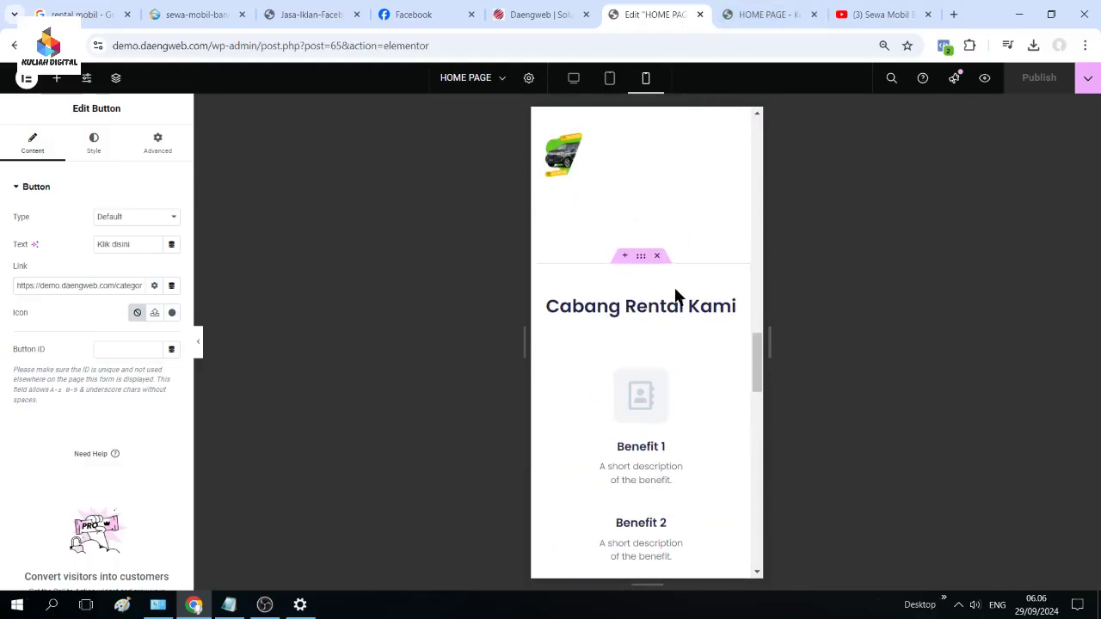
scroll(700, 301, "up", 15)
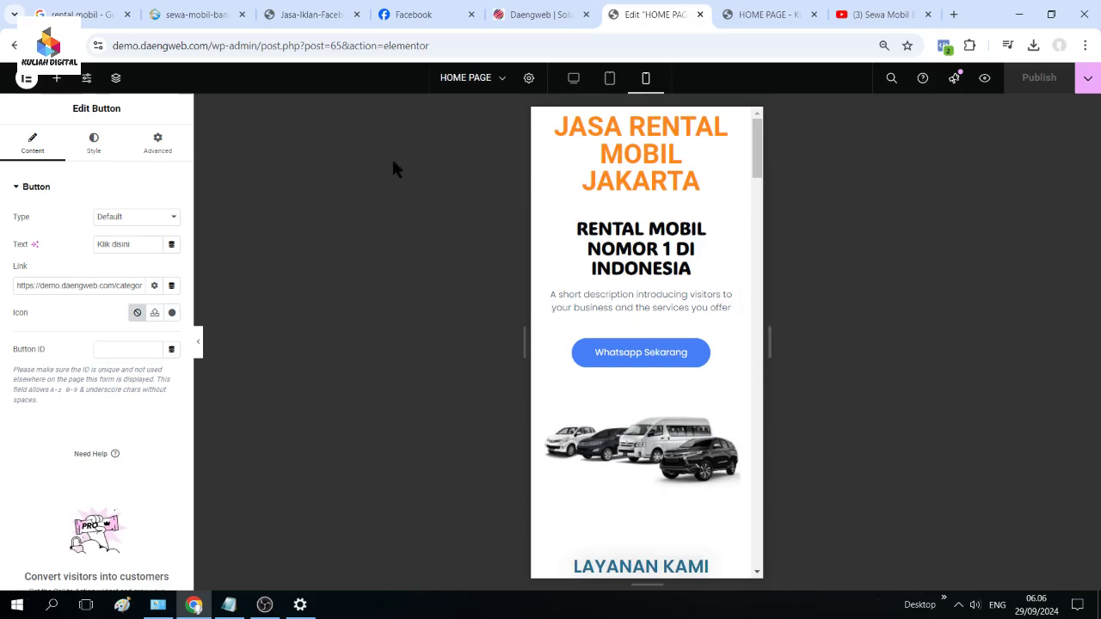
- Set the editor preview back to desktop, view the "Berita terbaru" section and footer, and switch to the live home page
left_click(574, 79)
scroll(754, 267, "down", 20)
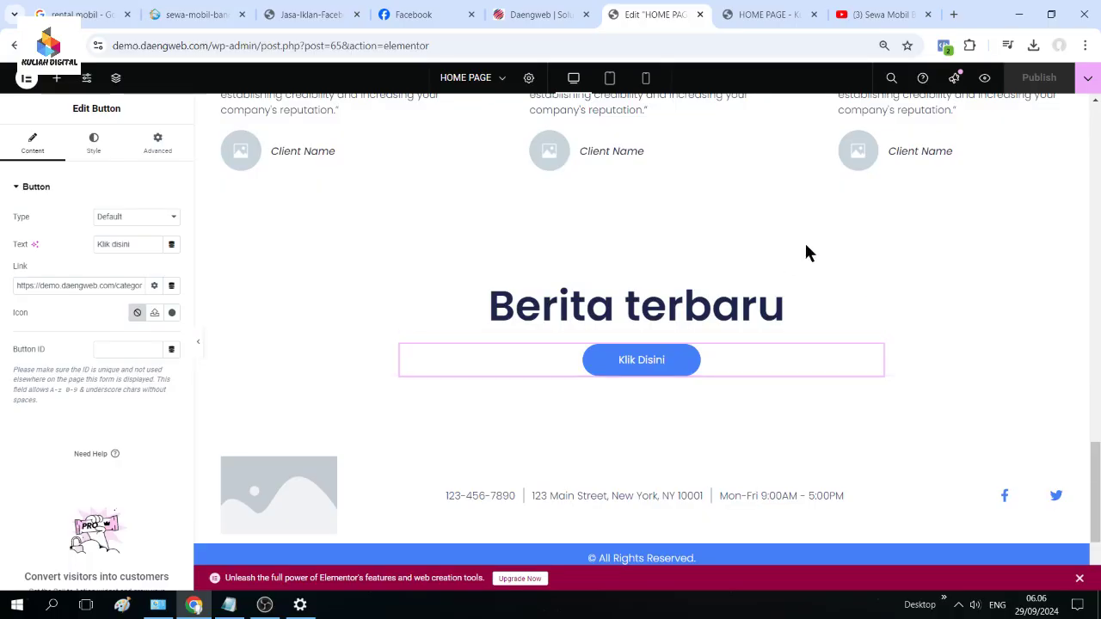
left_click(779, 15)
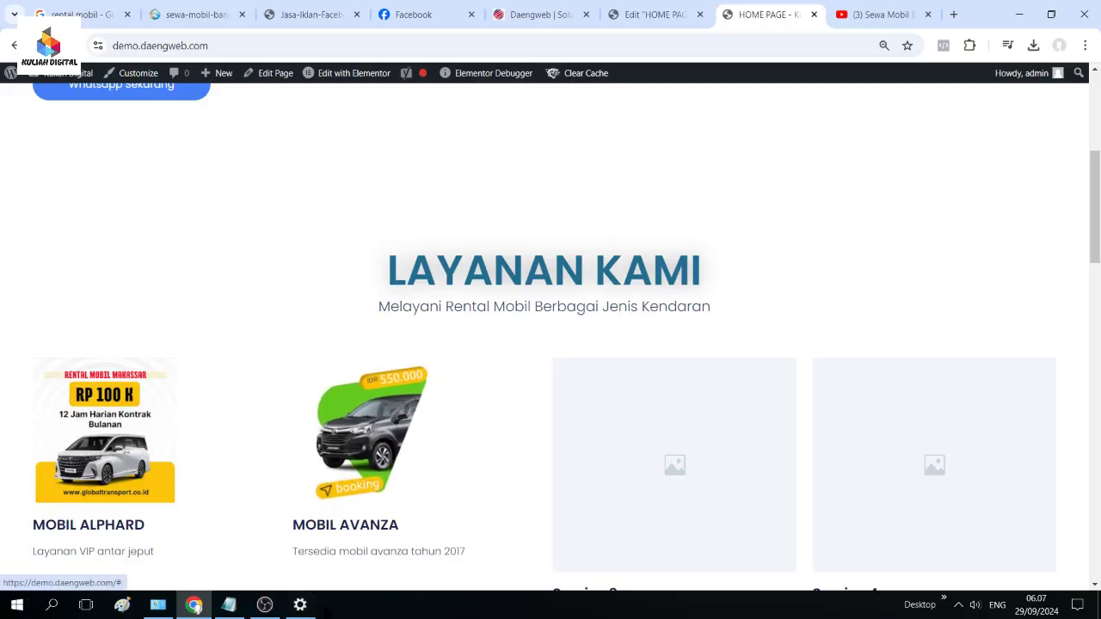
left_click(264, 605)
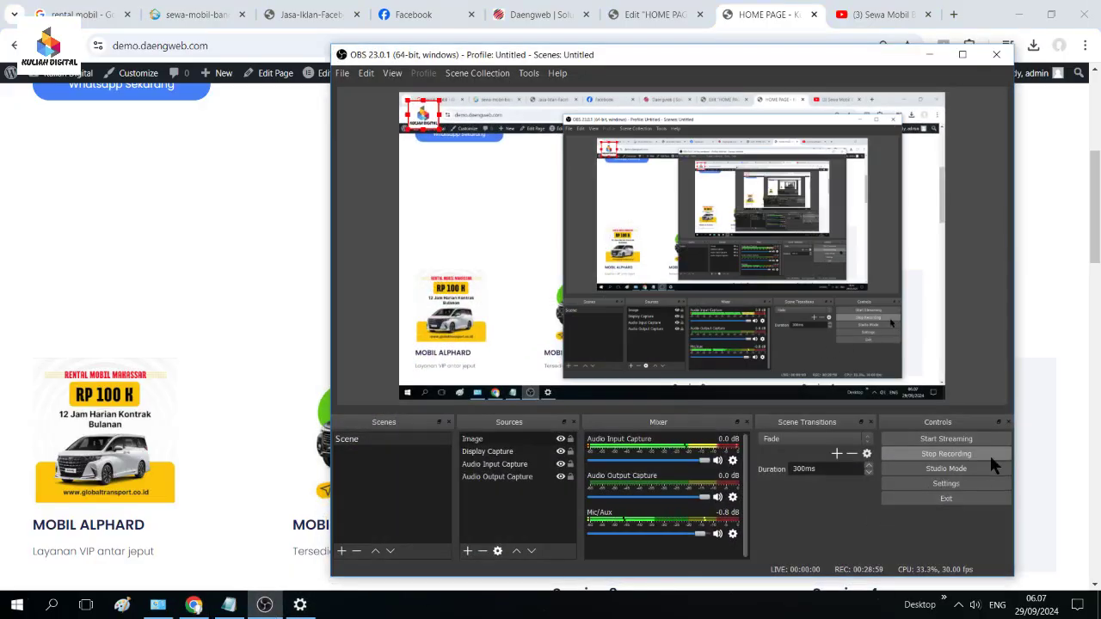